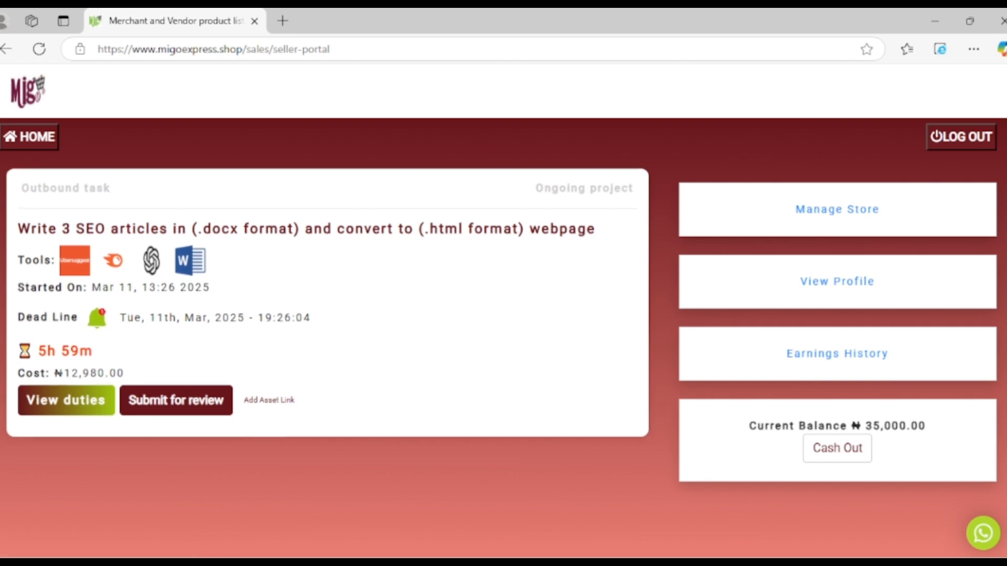
Review the SEO article task's duties and asset link, and check the current date and time against the deadline
{"action": "left_click", "coordinate": [66, 397]}
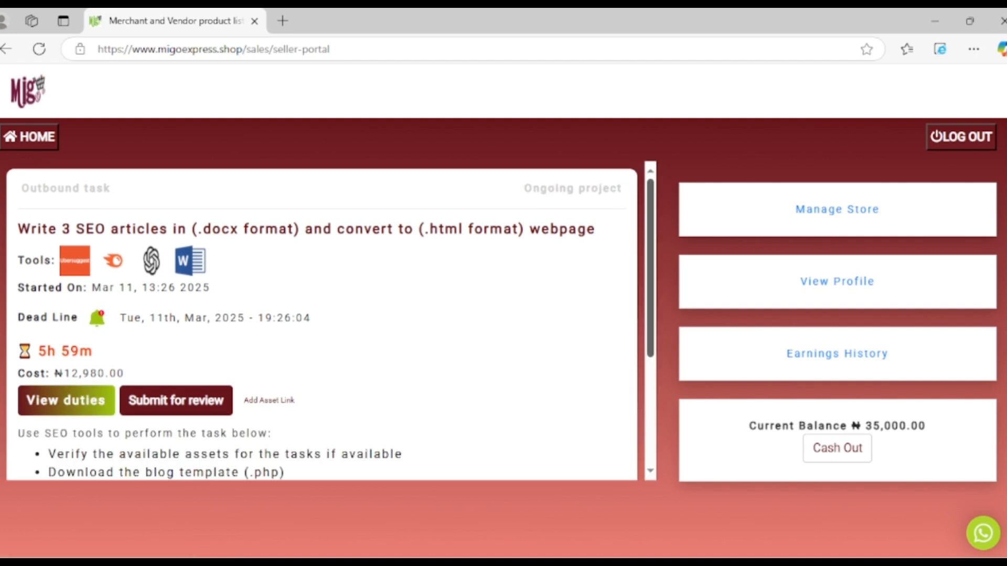
{"action": "left_click_drag", "start_coordinate": [650, 268], "coordinate": [650, 329]}
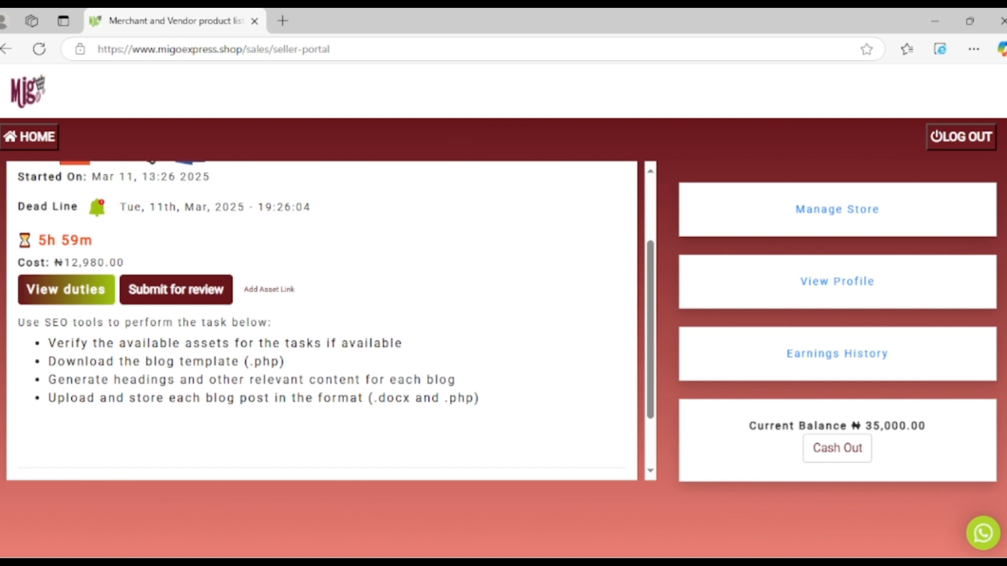
{"action": "left_click", "coordinate": [962, 563]}
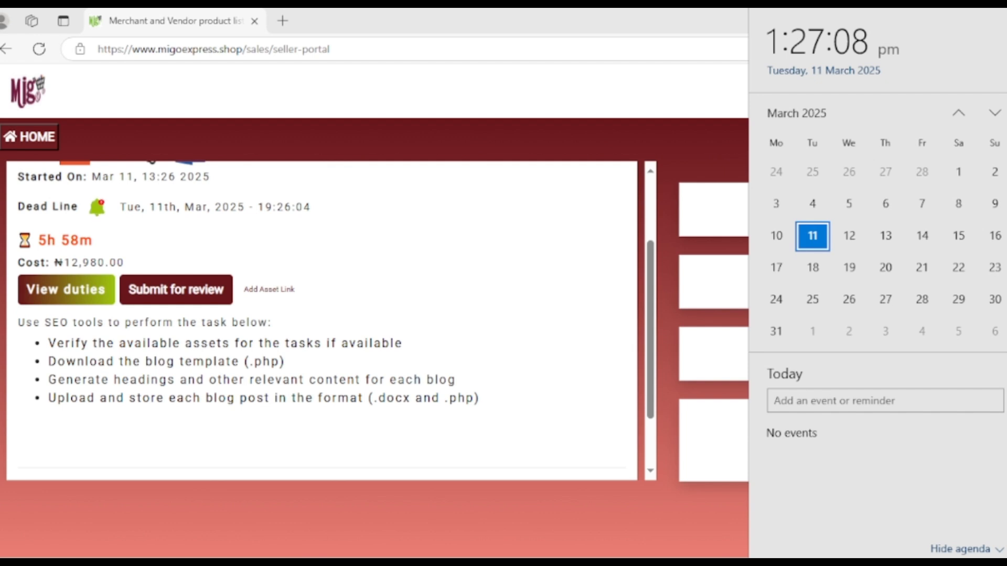
{"action": "key", "text": "Escape"}
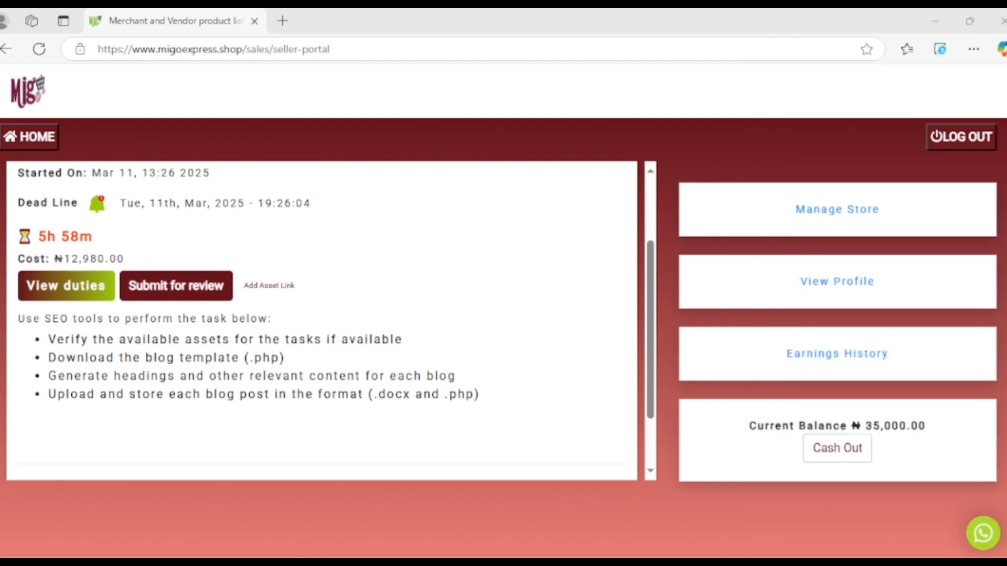
{"action": "scroll", "coordinate": [322, 321], "scroll_direction": "down", "scroll_amount": 2}
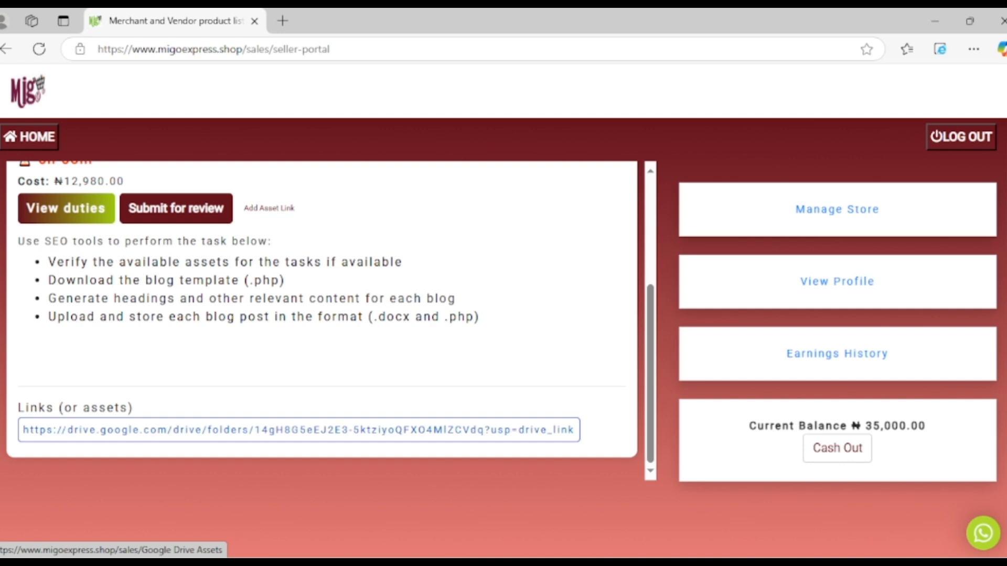
Copy the task's Google Drive assets link and open it in a new browser tab
{"action": "left_click_drag", "start_coordinate": [23, 430], "coordinate": [575, 429]}
{"action": "left_click", "coordinate": [598, 445]}
{"action": "left_click_drag", "start_coordinate": [23, 430], "coordinate": [575, 430]}
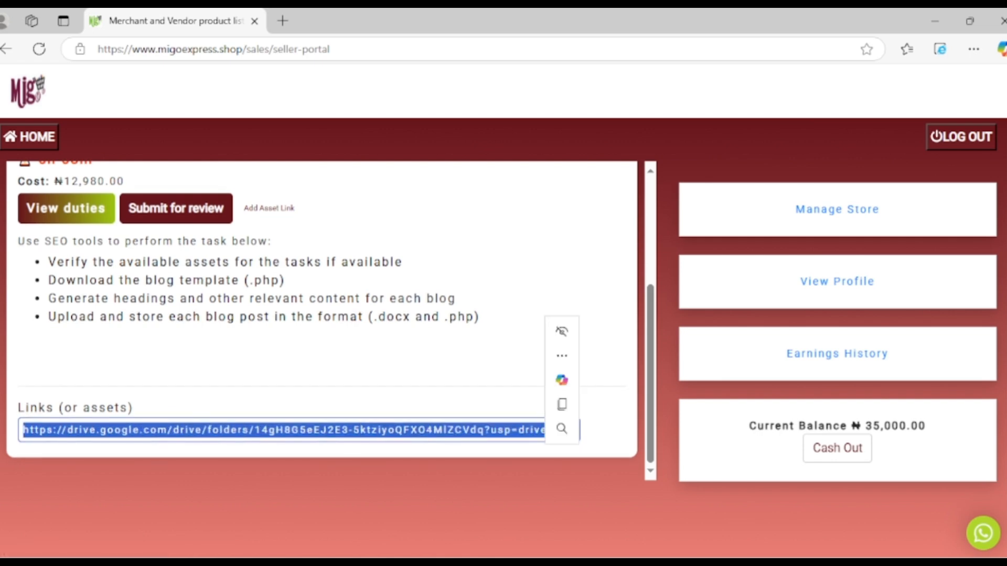
{"action": "left_click", "coordinate": [561, 404]}
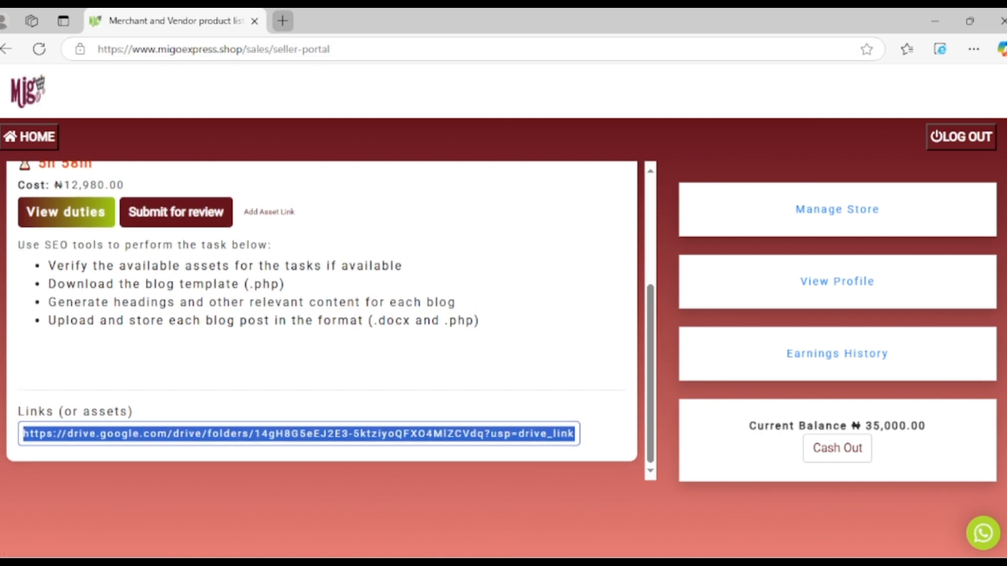
{"action": "left_click", "coordinate": [282, 21]}
{"action": "key", "text": "ctrl+v"}
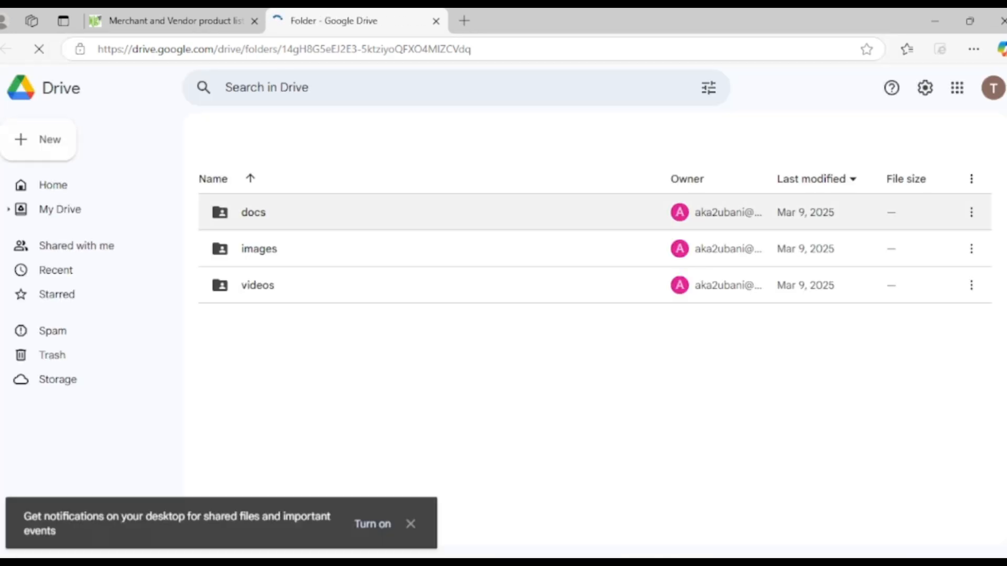
Compare the task's asset link with the shared Drive folder, and open the docs folder inside assets
{"action": "left_click", "coordinate": [175, 21]}
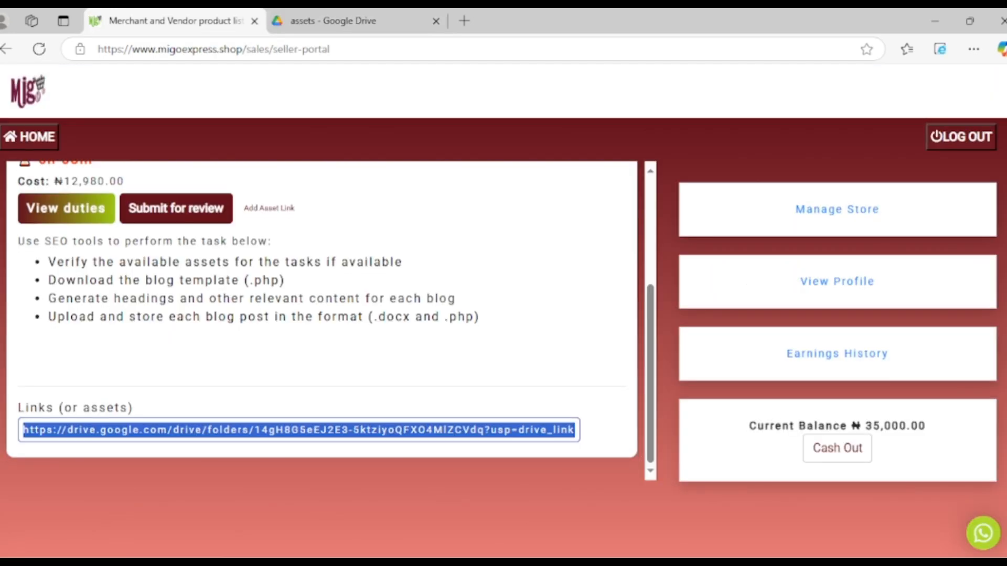
{"action": "left_click", "coordinate": [357, 21]}
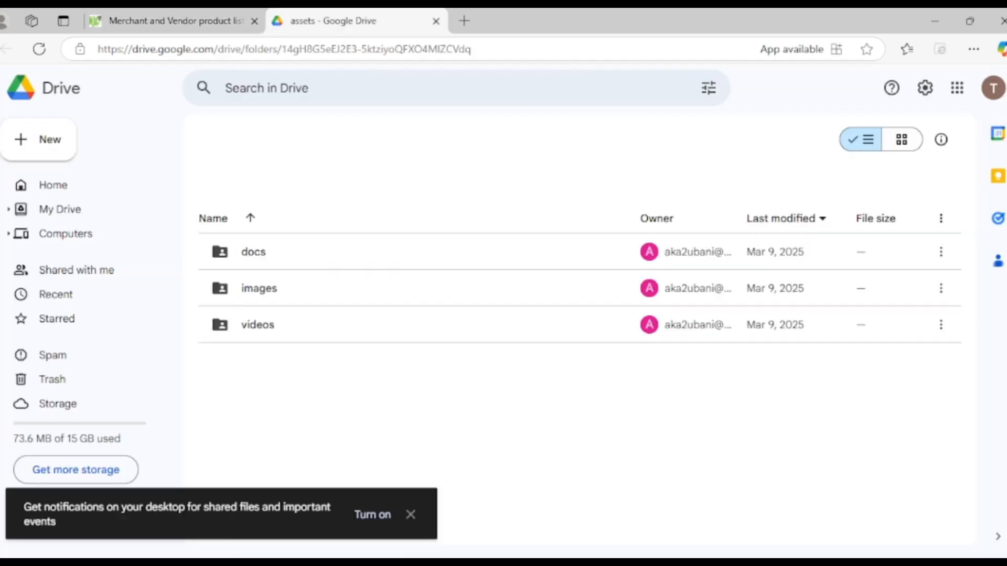
{"action": "left_click", "coordinate": [176, 20]}
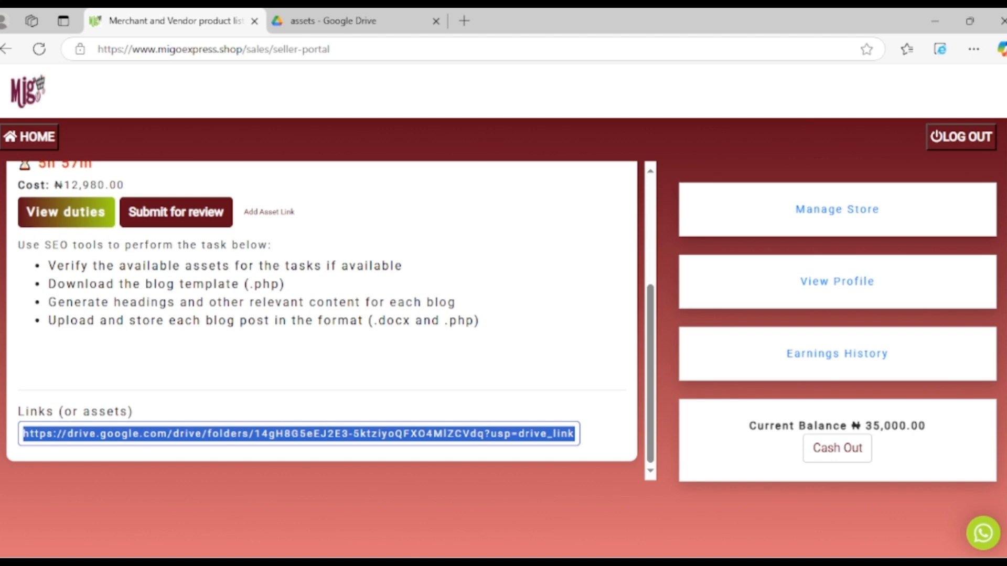
{"action": "left_click", "coordinate": [346, 21]}
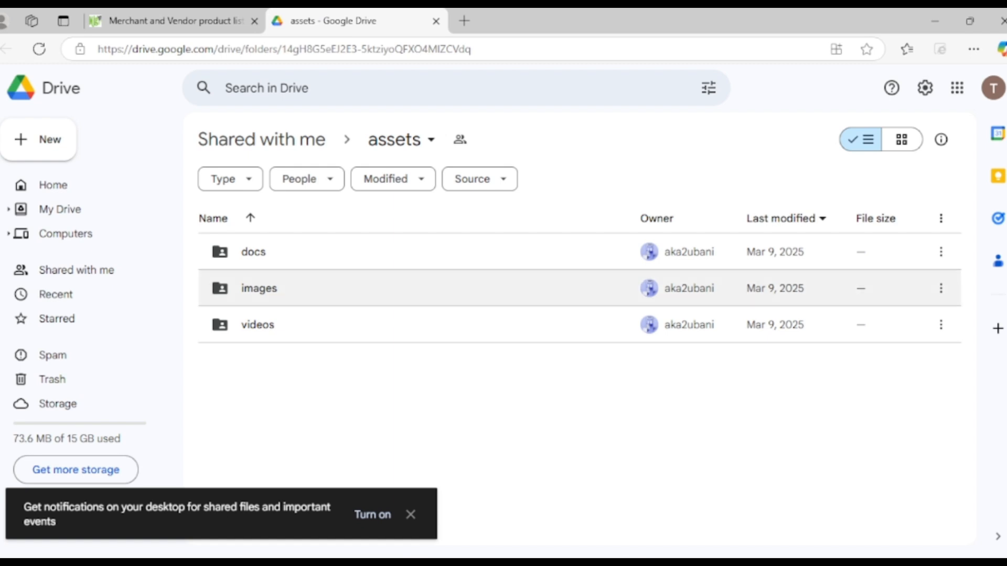
{"action": "double_click", "coordinate": [253, 252]}
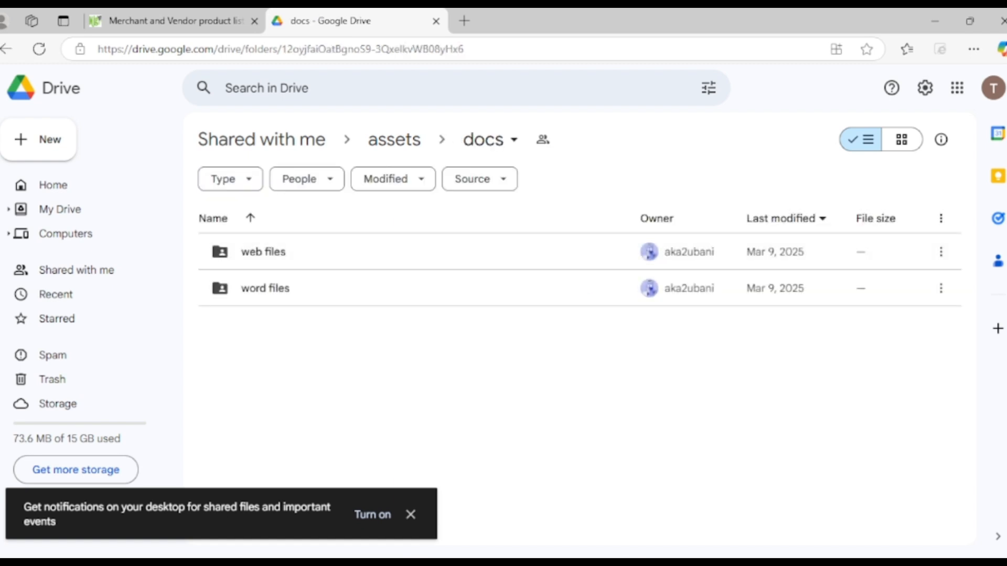
Recheck the task's title and duties in the seller portal, and open the web files folder inside docs
{"action": "left_click", "coordinate": [175, 21]}
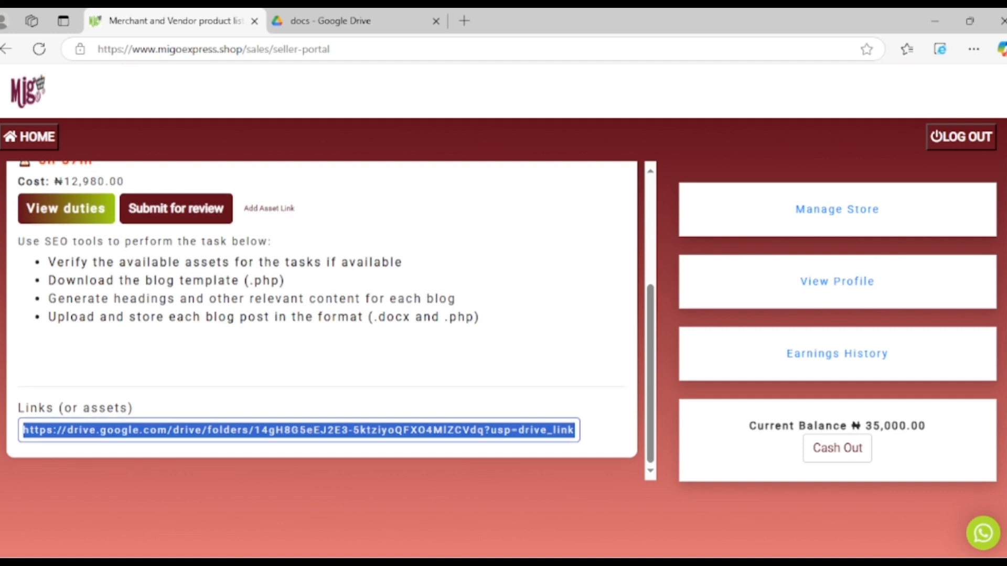
{"action": "scroll", "coordinate": [325, 314], "scroll_direction": "up", "scroll_amount": 4}
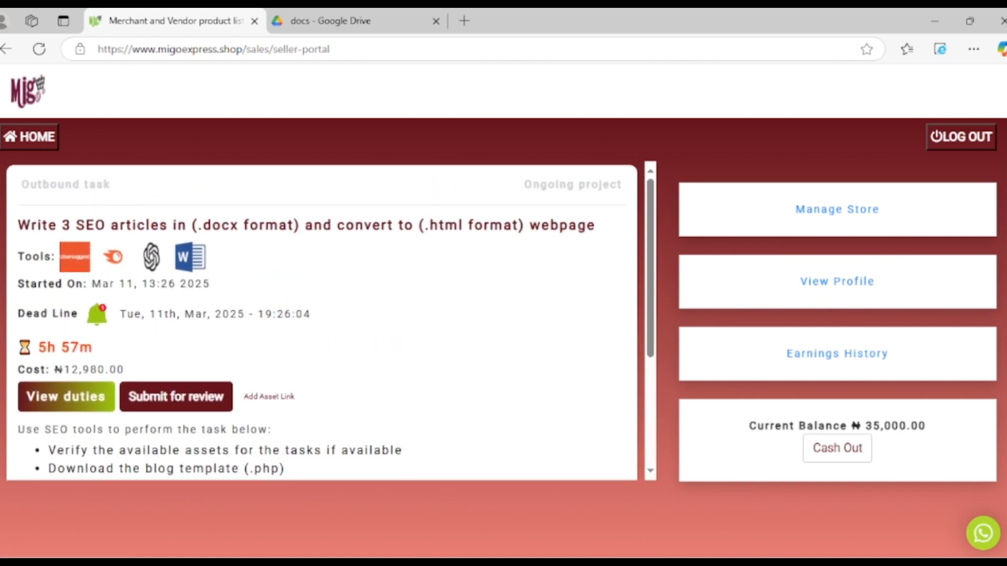
{"action": "left_click", "coordinate": [336, 21]}
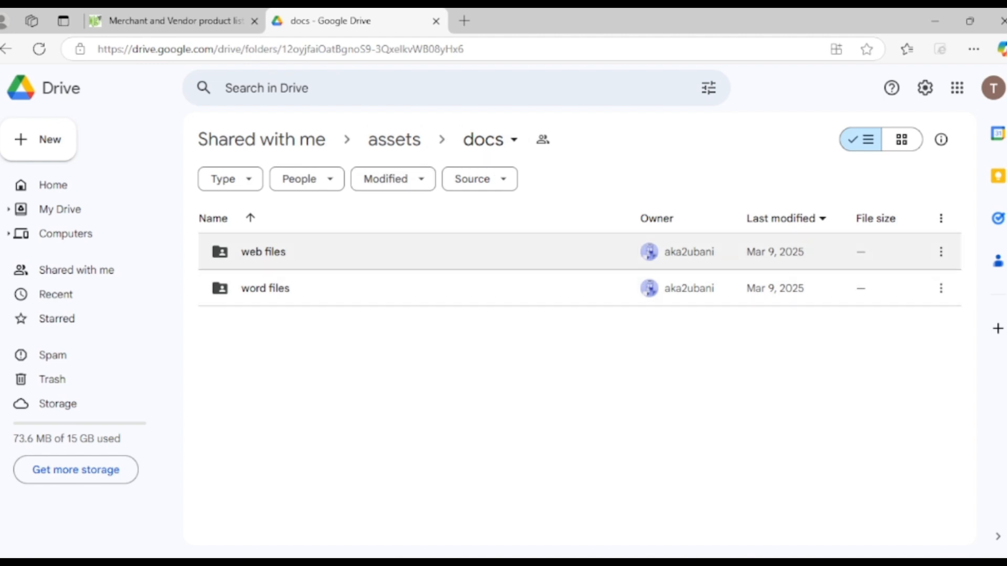
{"action": "double_click", "coordinate": [264, 252]}
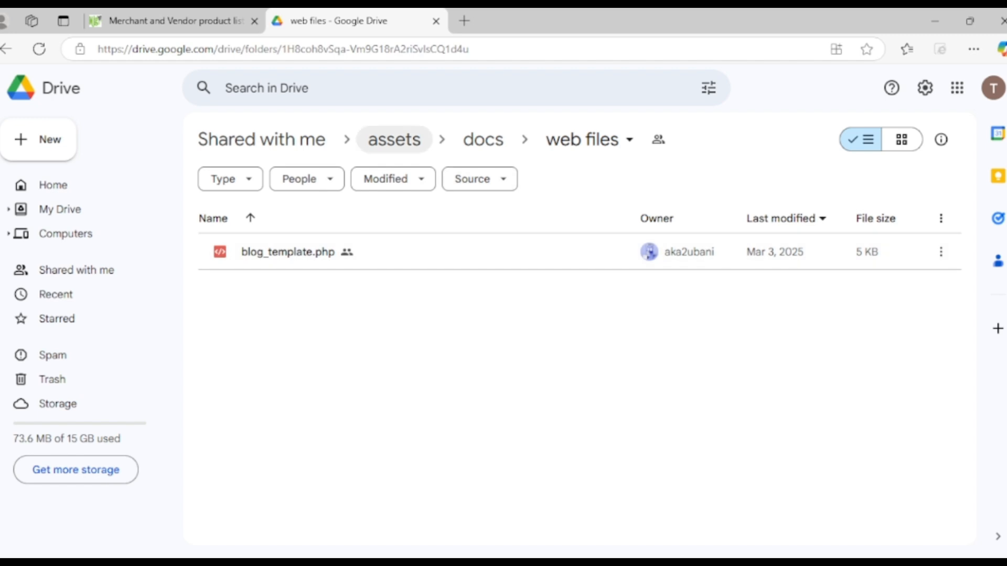
Return to the docs folder and open blog_topics.docx from the word files folder
{"action": "left_click", "coordinate": [483, 139]}
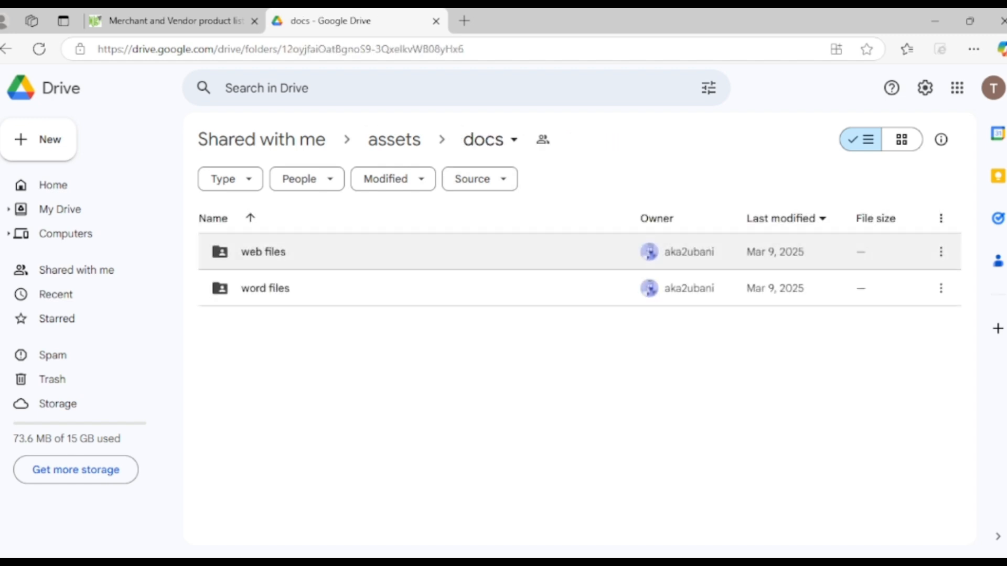
{"action": "double_click", "coordinate": [263, 288]}
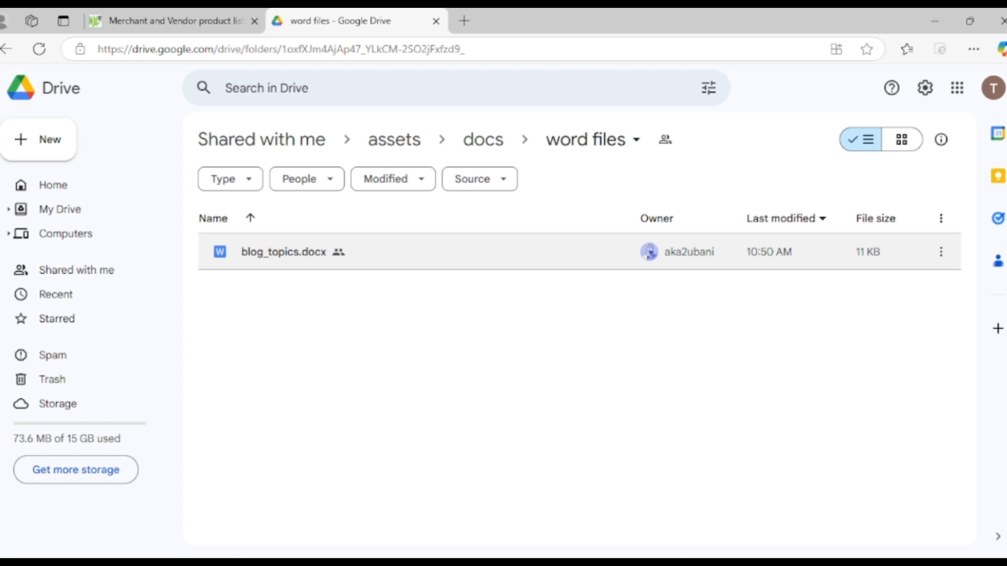
{"action": "double_click", "coordinate": [284, 252]}
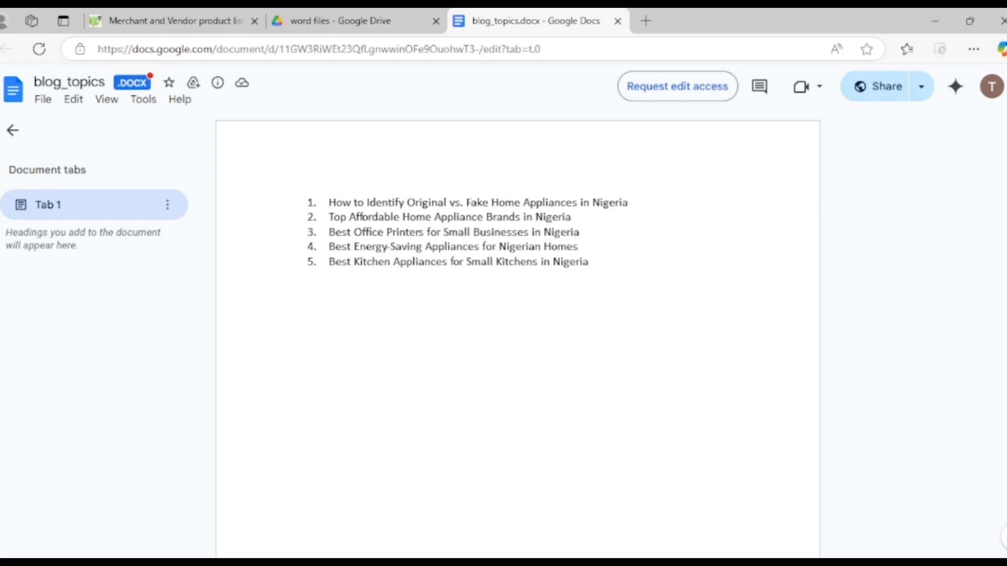
Select the topic "Best Office Printers for Small Businesses in Nigeria" in the document and return to the seller portal task
{"action": "left_click_drag", "start_coordinate": [588, 261], "coordinate": [329, 261]}
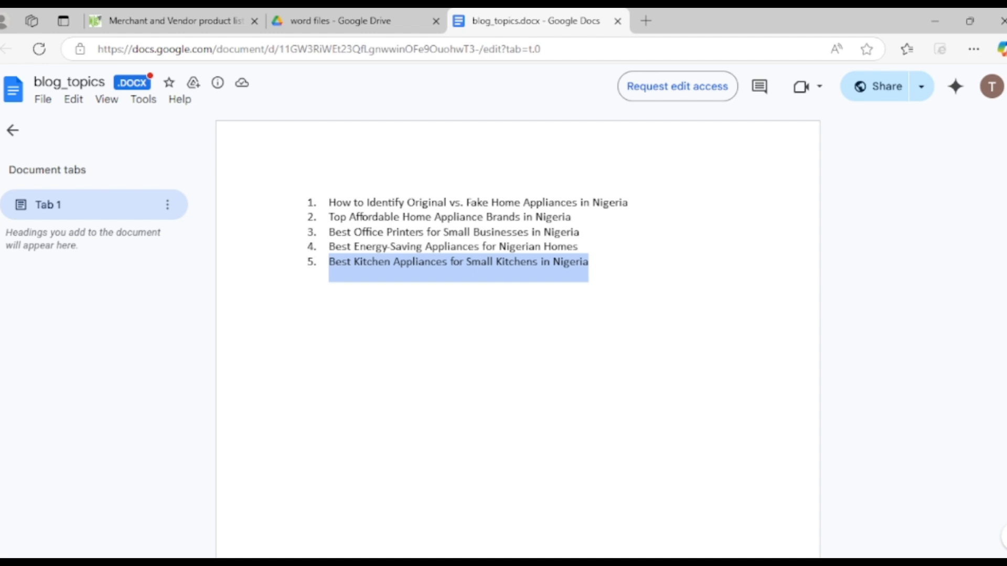
{"action": "left_click", "coordinate": [458, 267]}
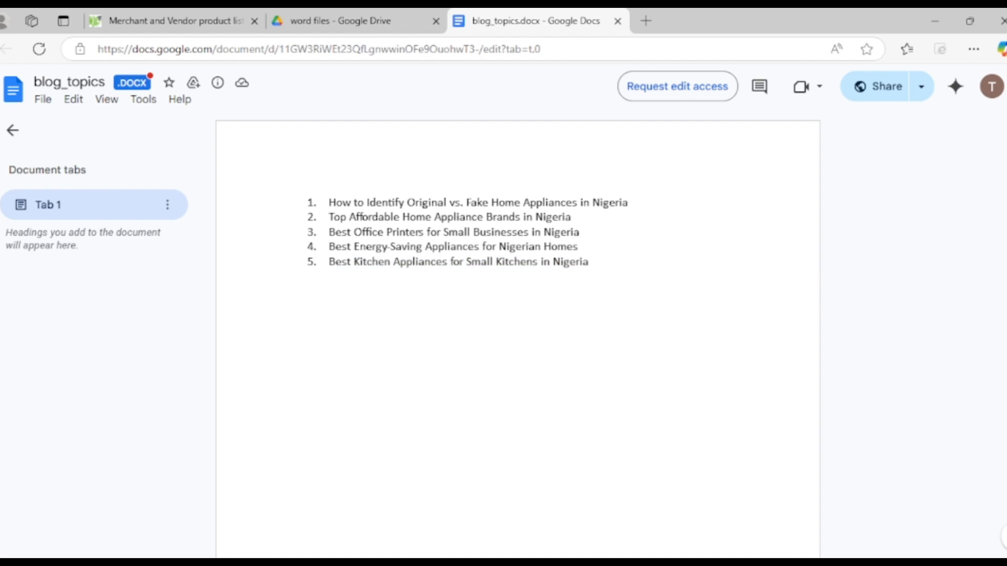
{"action": "left_click_drag", "start_coordinate": [341, 247], "coordinate": [583, 233]}
{"action": "left_click_drag", "start_coordinate": [342, 246], "coordinate": [329, 232]}
{"action": "left_click", "coordinate": [175, 21]}
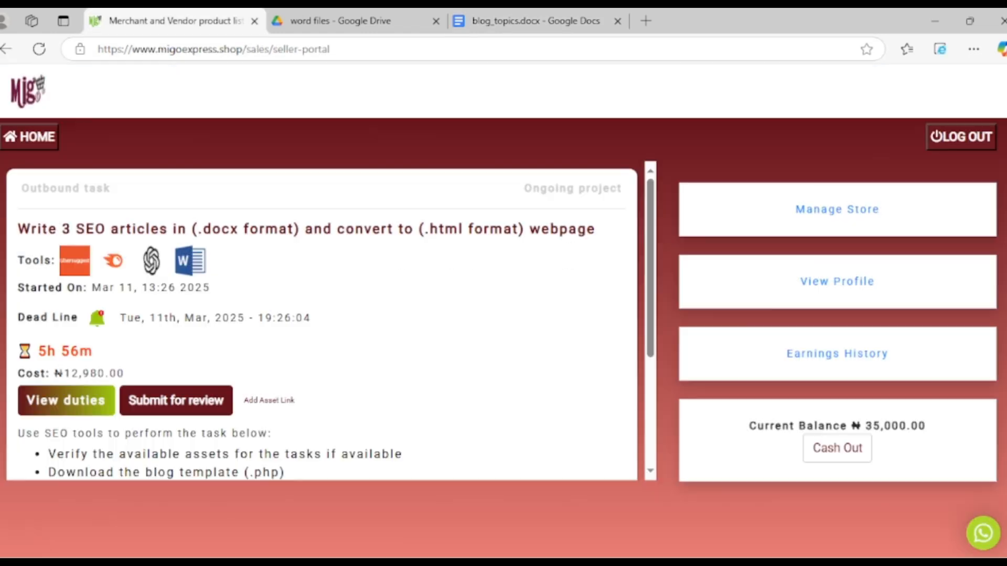
Switch to Ubersuggest's Content Ideas and enter the keyword "Best Office Printers for Small Businesses in Nigeria"
{"action": "left_click", "coordinate": [535, 20]}
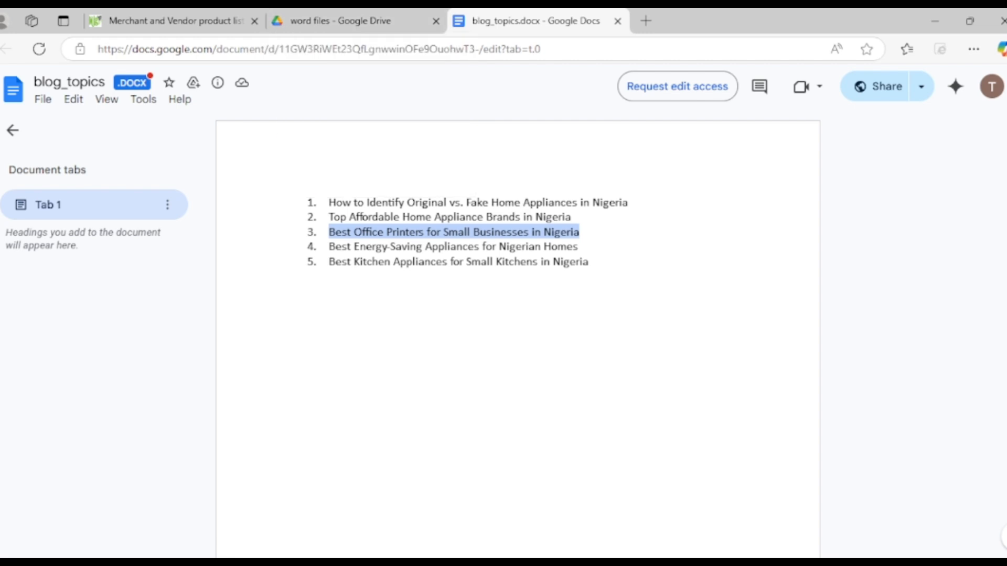
{"action": "left_click", "coordinate": [329, 247]}
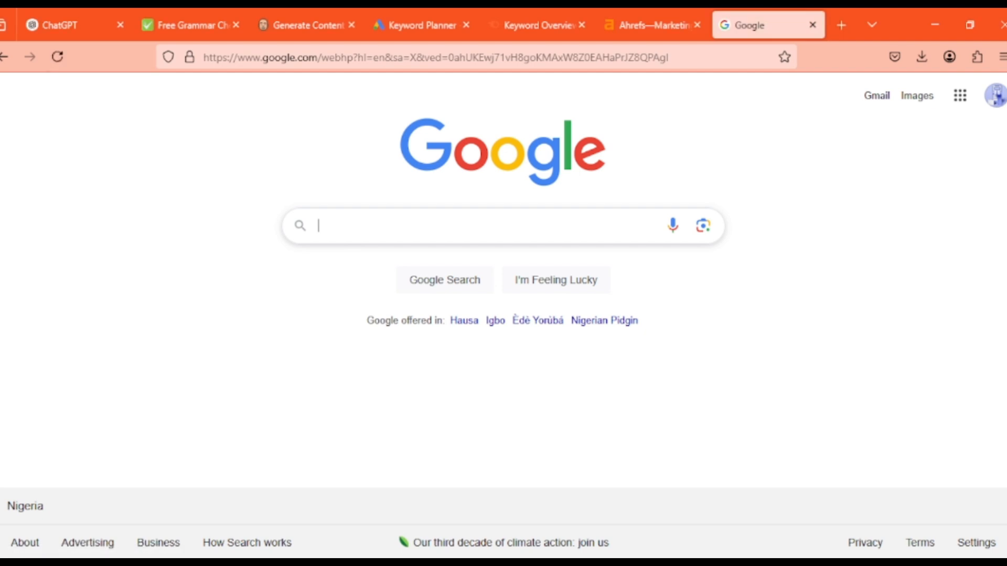
{"action": "left_click", "coordinate": [307, 26]}
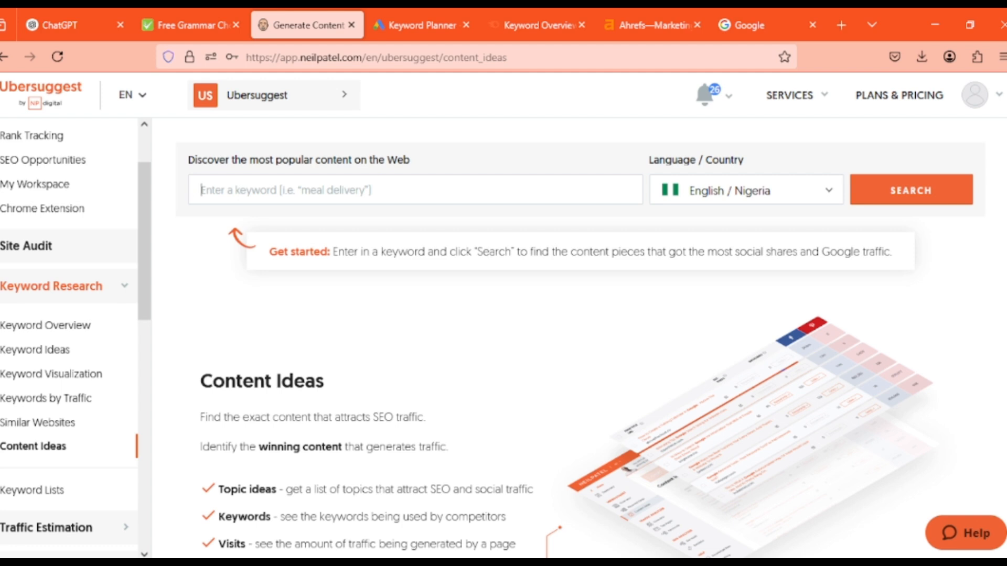
{"action": "key", "text": "ctrl+v"}
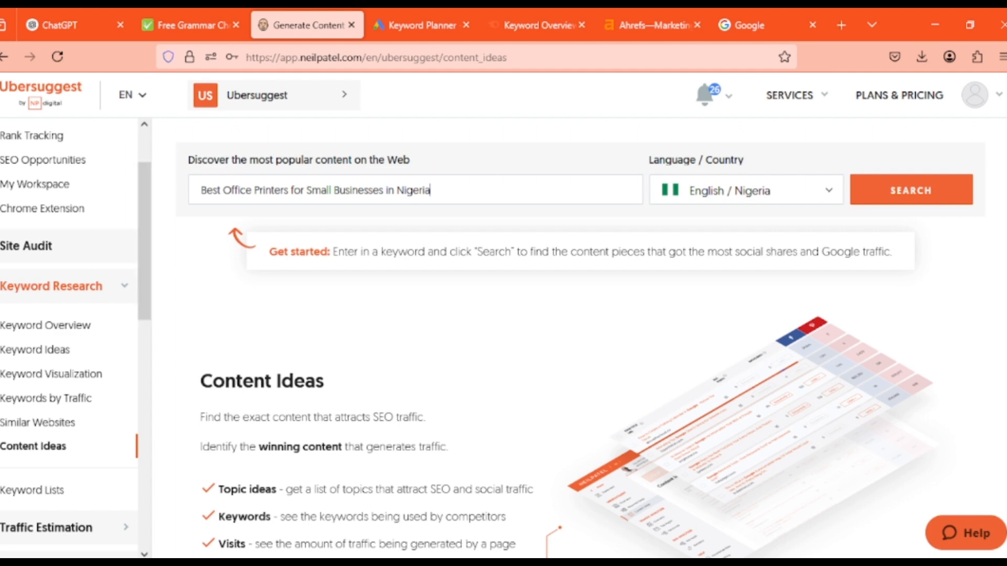
Try cutting "Office Printers for Small" from the keyword, undo the cut, and select the word "Office"
{"action": "left_click_drag", "start_coordinate": [431, 190], "coordinate": [200, 190]}
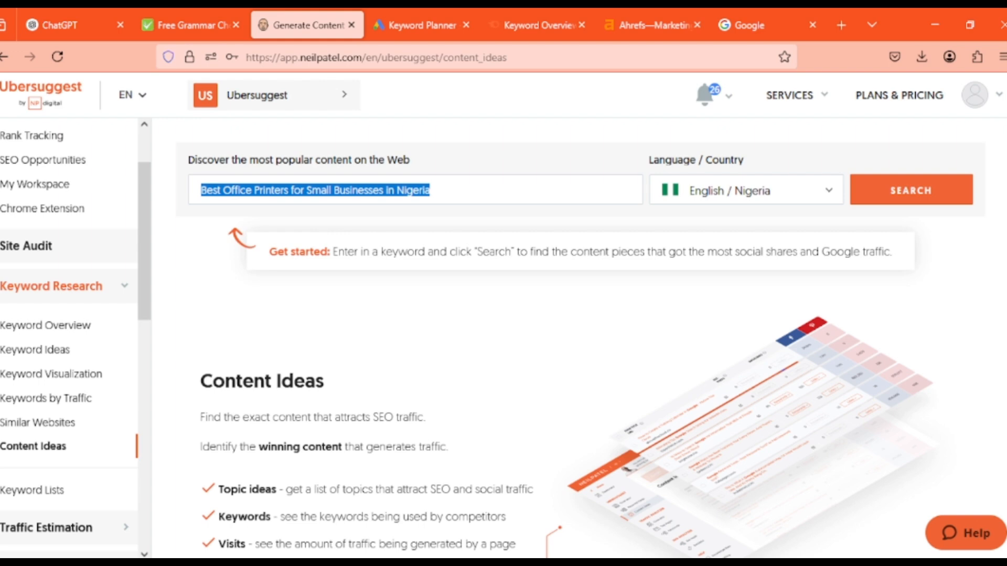
{"action": "left_click", "coordinate": [329, 191]}
{"action": "left_click_drag", "start_coordinate": [331, 191], "coordinate": [224, 190]}
{"action": "key", "text": "ctrl+x"}
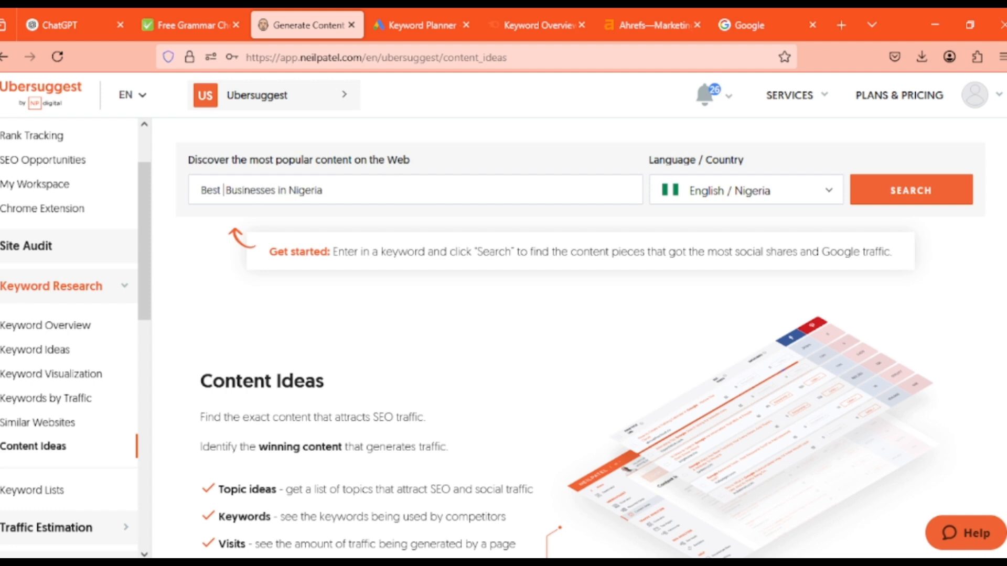
{"action": "key", "text": "ctrl+z"}
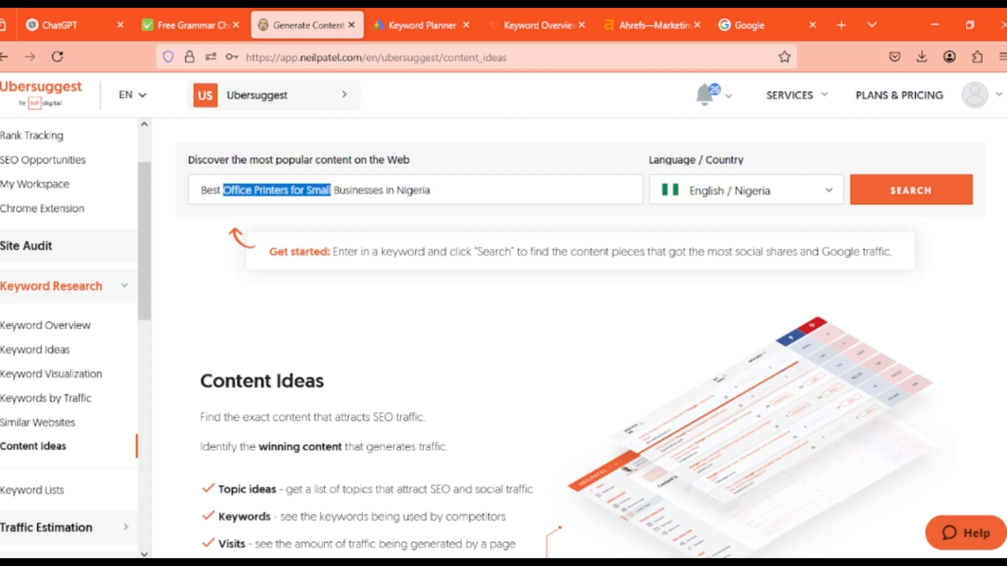
{"action": "double_click", "coordinate": [238, 190]}
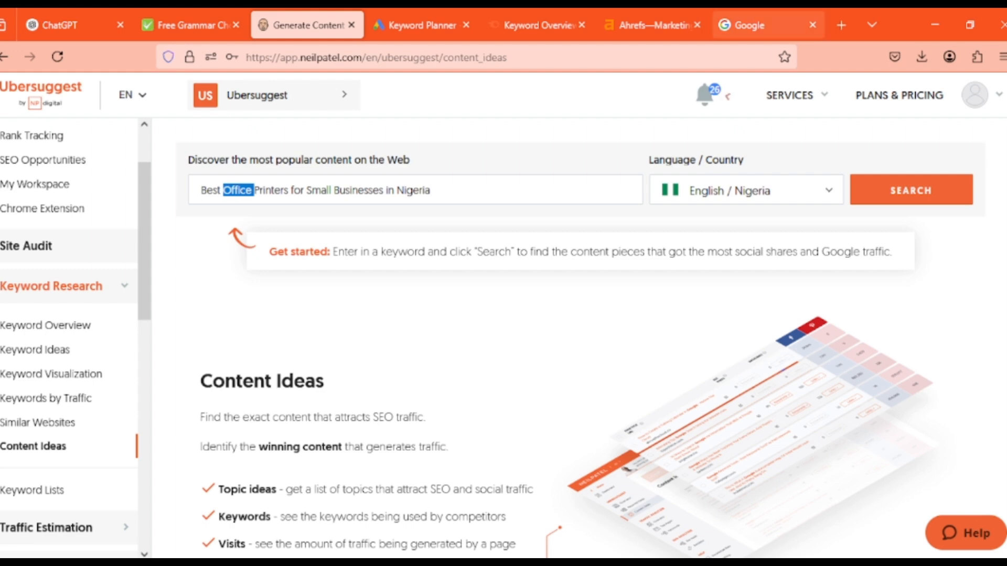
Search Google for "best supermarket in nigeria" and look through the AI Overview and organic results
{"action": "left_click", "coordinate": [755, 25]}
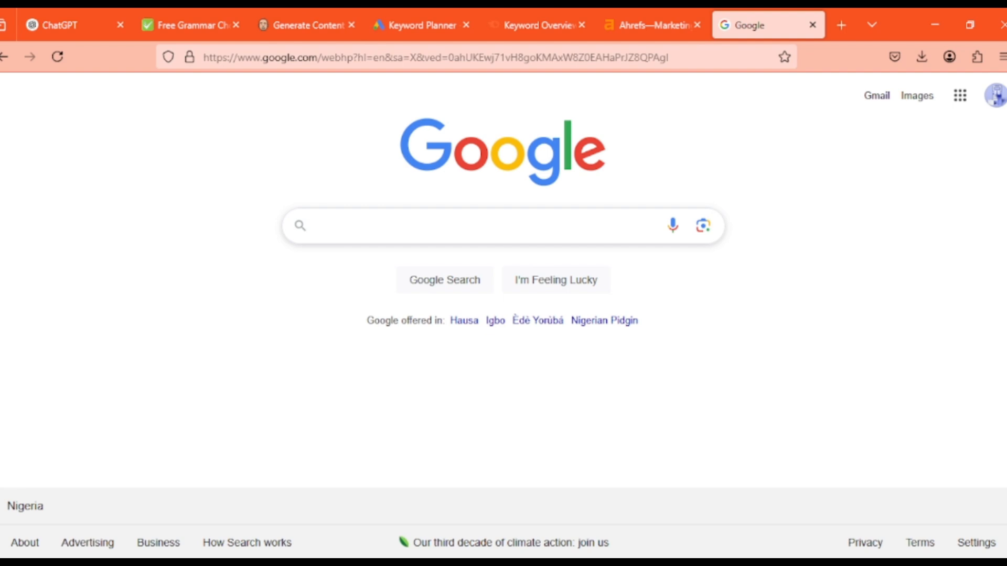
{"action": "left_click", "coordinate": [319, 225]}
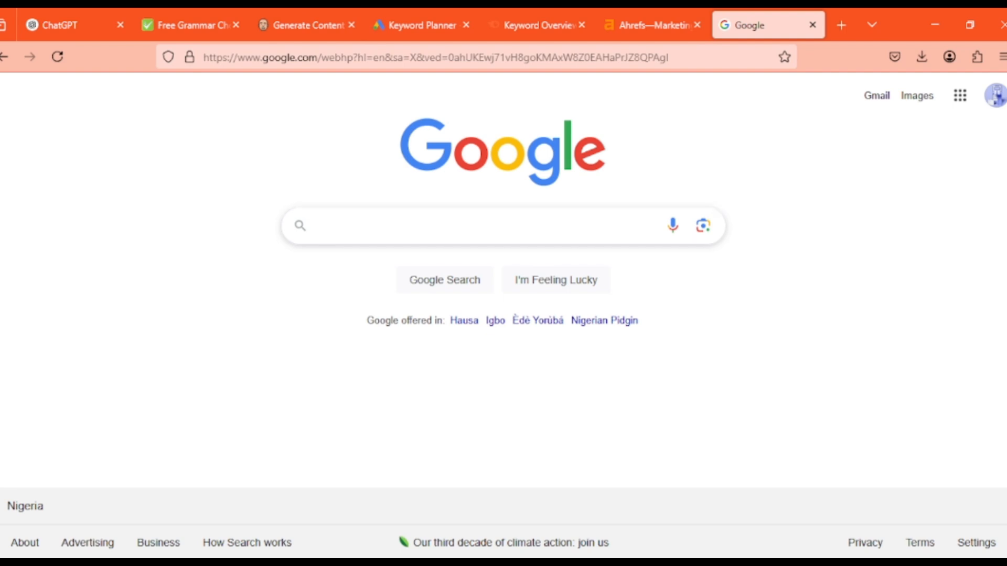
{"action": "type", "text": "best s"}
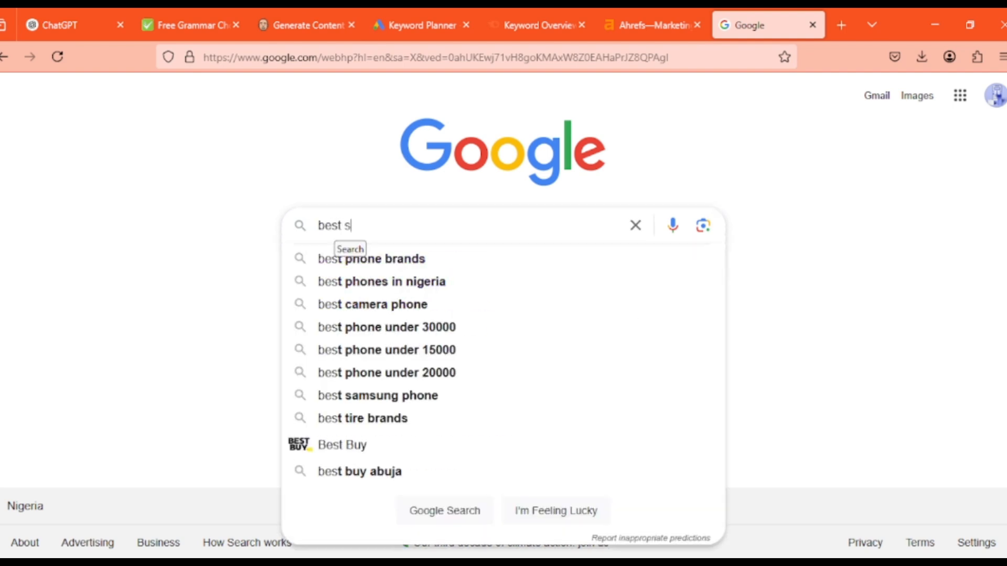
{"action": "type", "text": "upermarket"}
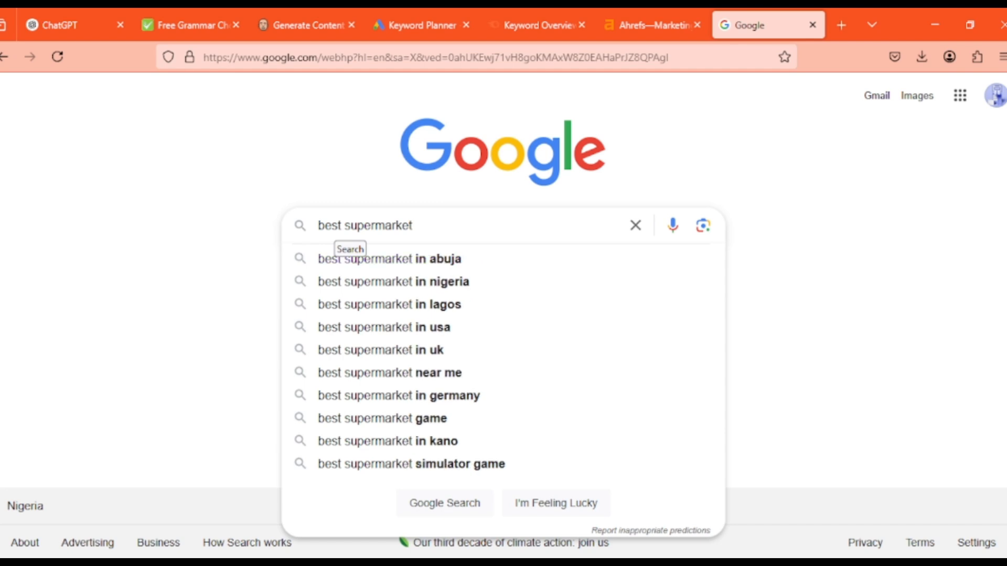
{"action": "type", "text": " in nigeria"}
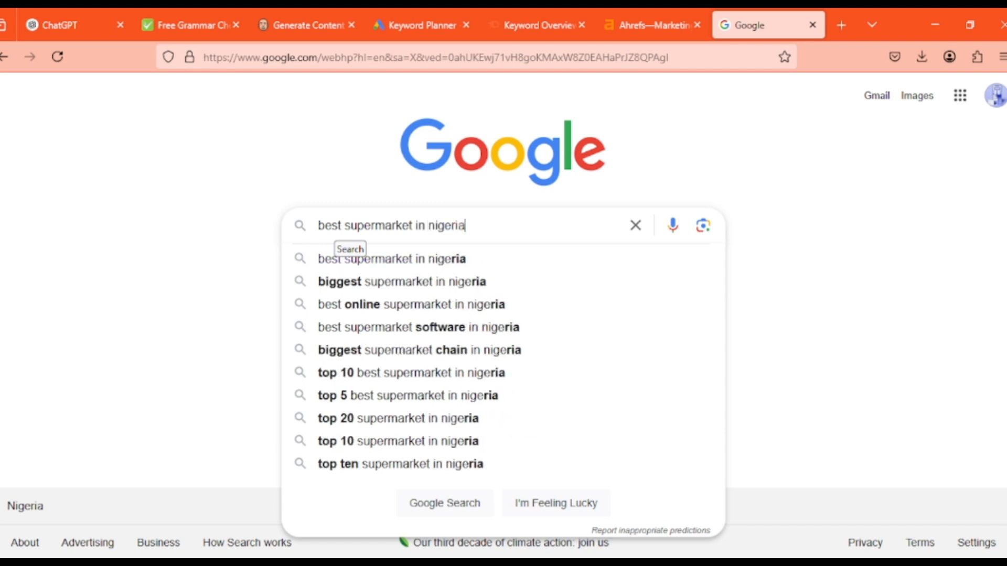
{"action": "key", "text": "Return"}
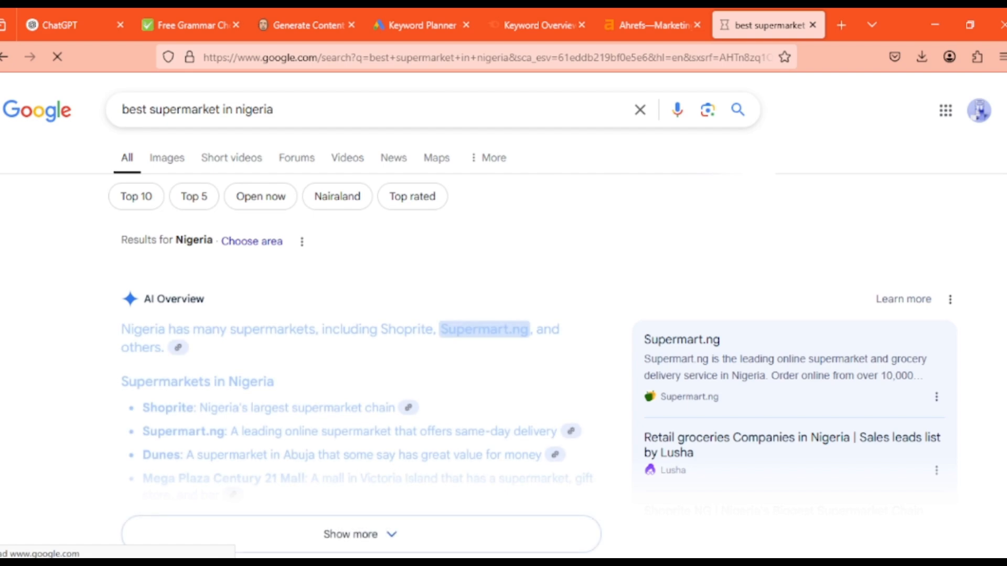
{"action": "scroll", "coordinate": [503, 315], "scroll_direction": "down", "scroll_amount": 4}
{"action": "scroll", "coordinate": [503, 314], "scroll_direction": "up", "scroll_amount": 2}
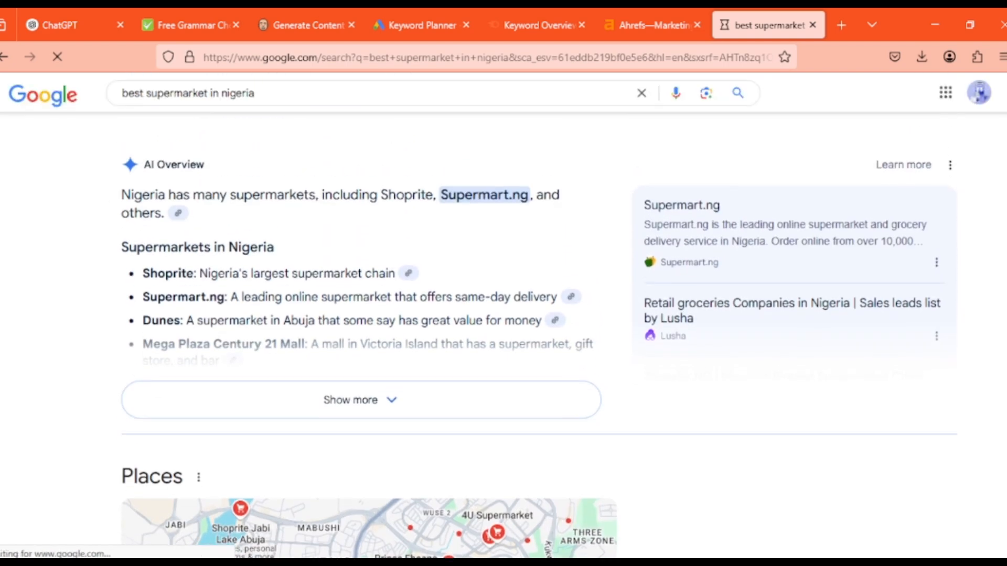
{"action": "scroll", "coordinate": [959, 157], "scroll_direction": "up", "scroll_amount": 1}
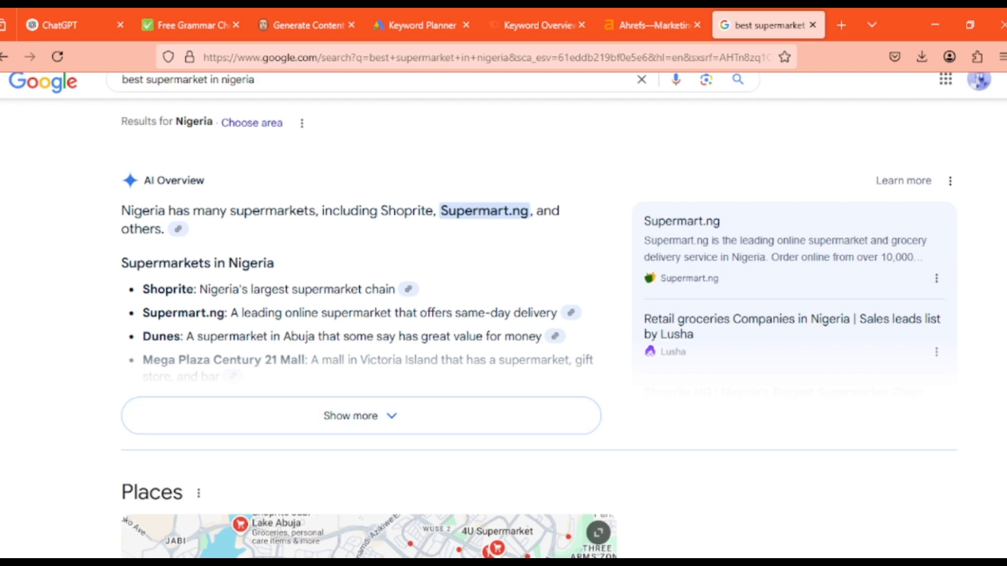
{"action": "scroll", "coordinate": [367, 335], "scroll_direction": "down", "scroll_amount": 15}
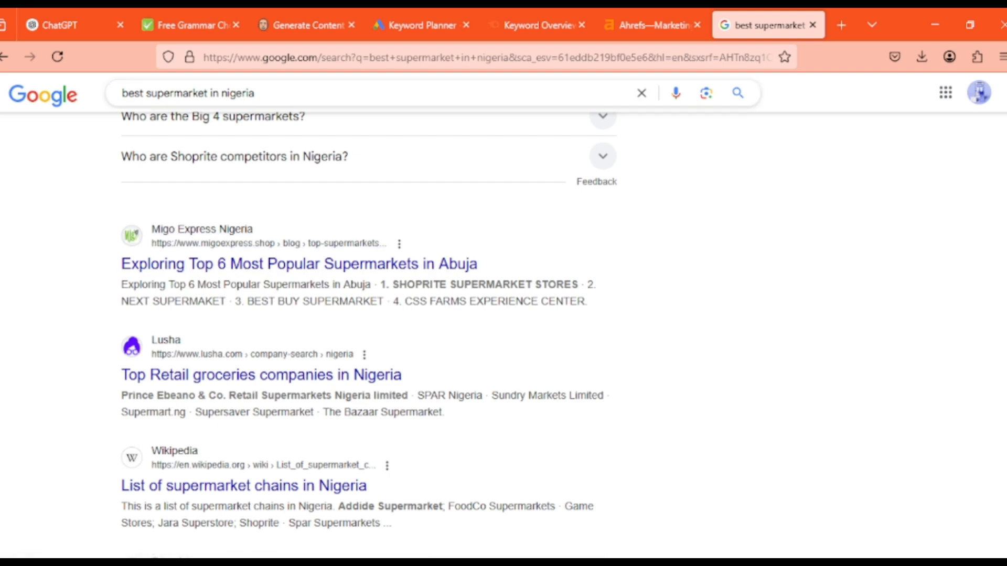
Replace the Google query with "affordable fashion online" and run the search
{"action": "left_click", "coordinate": [256, 93]}
{"action": "left_click_drag", "start_coordinate": [255, 93], "coordinate": [121, 93]}
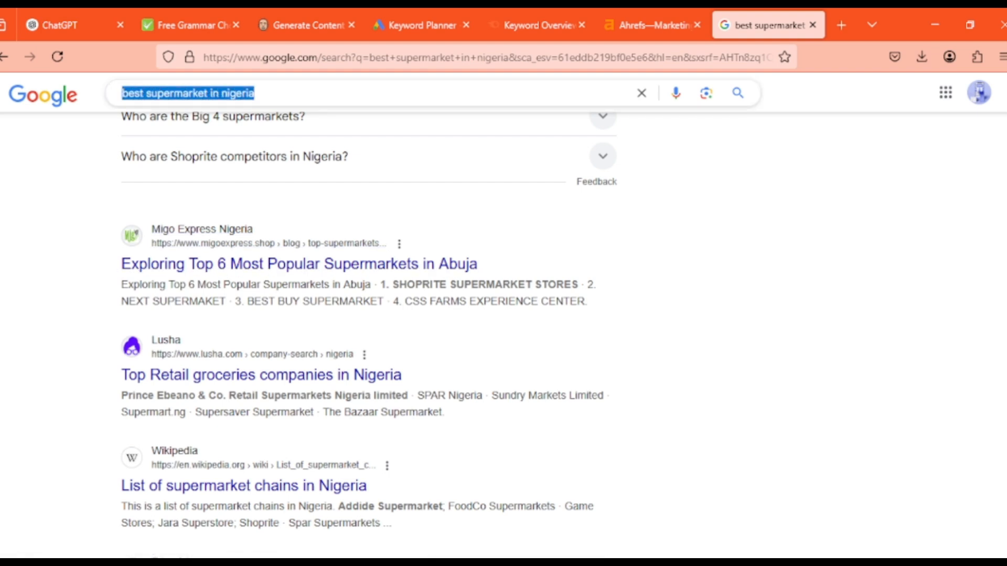
{"action": "type", "text": "affor"}
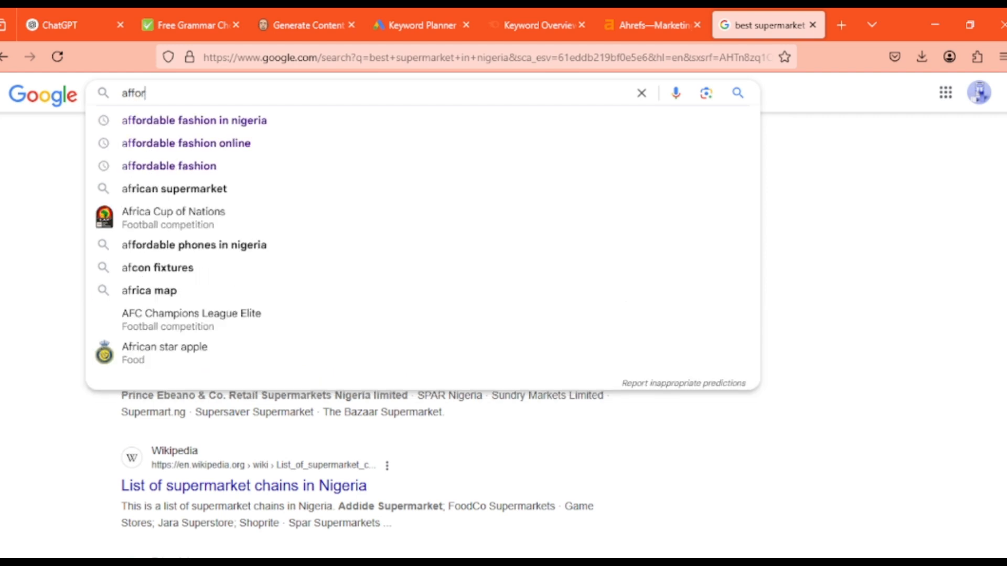
{"action": "type", "text": "dable fash"}
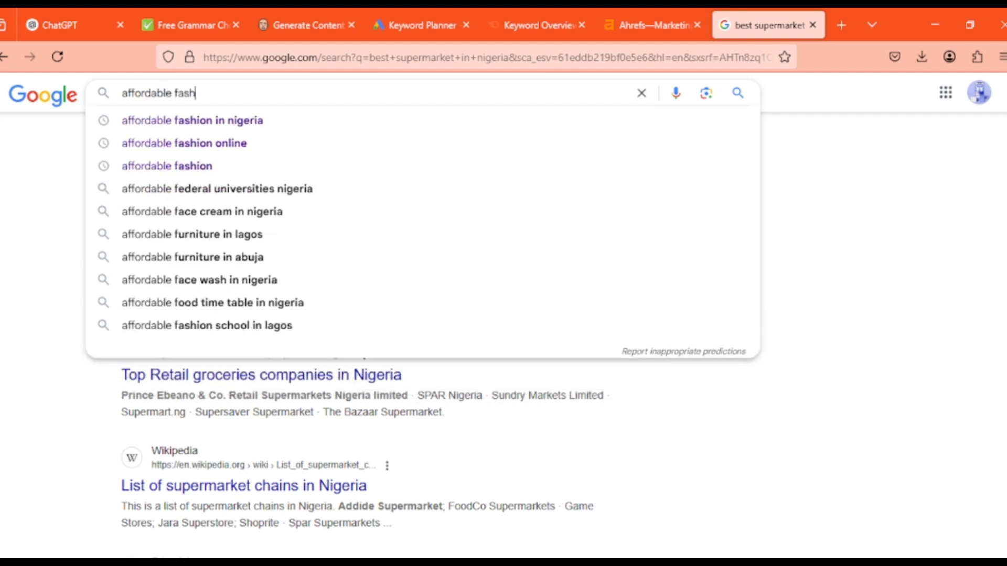
{"action": "type", "text": "ion online"}
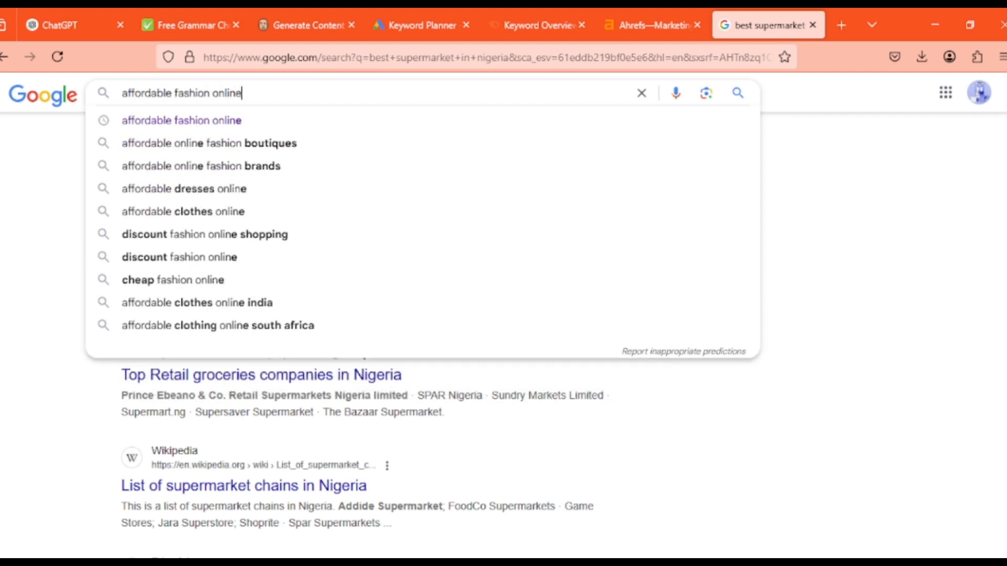
{"action": "key", "text": "Return"}
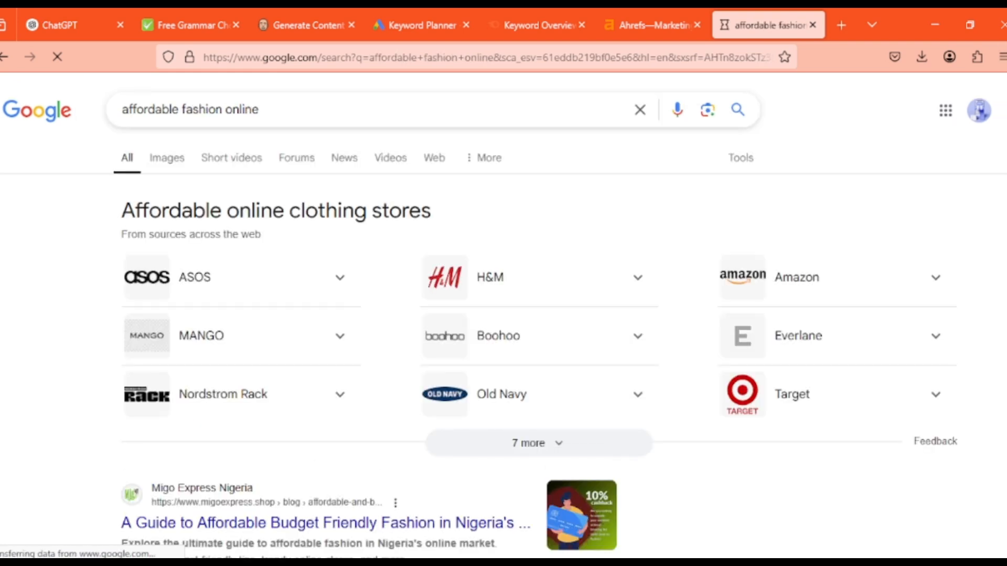
Examine the "affordable fashion online" results, comparing the Migo Express Nigeria blog's ranking with the competing stores and related questions
{"action": "scroll", "coordinate": [503, 314], "scroll_direction": "down", "scroll_amount": 5}
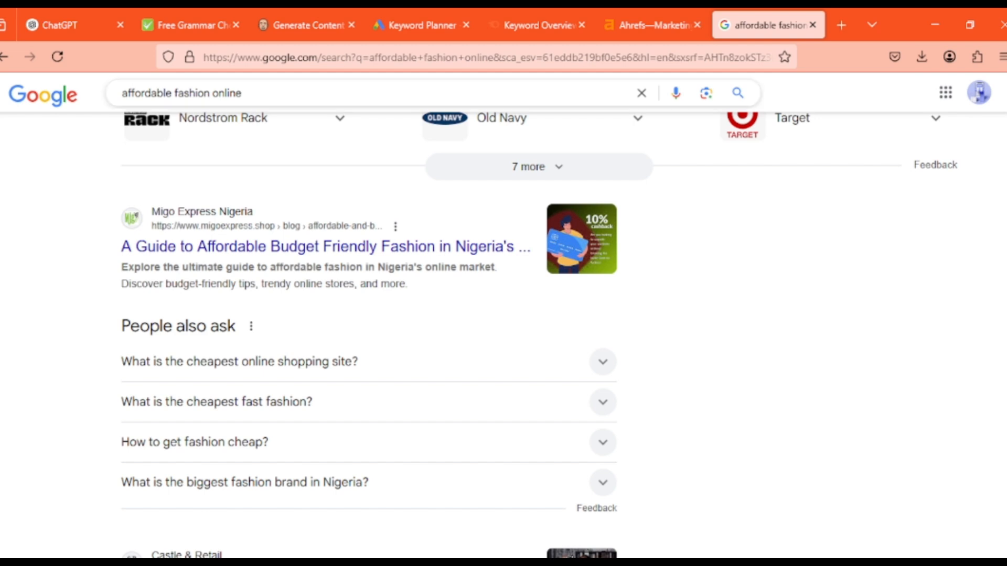
{"action": "left_click_drag", "start_coordinate": [245, 93], "coordinate": [121, 94]}
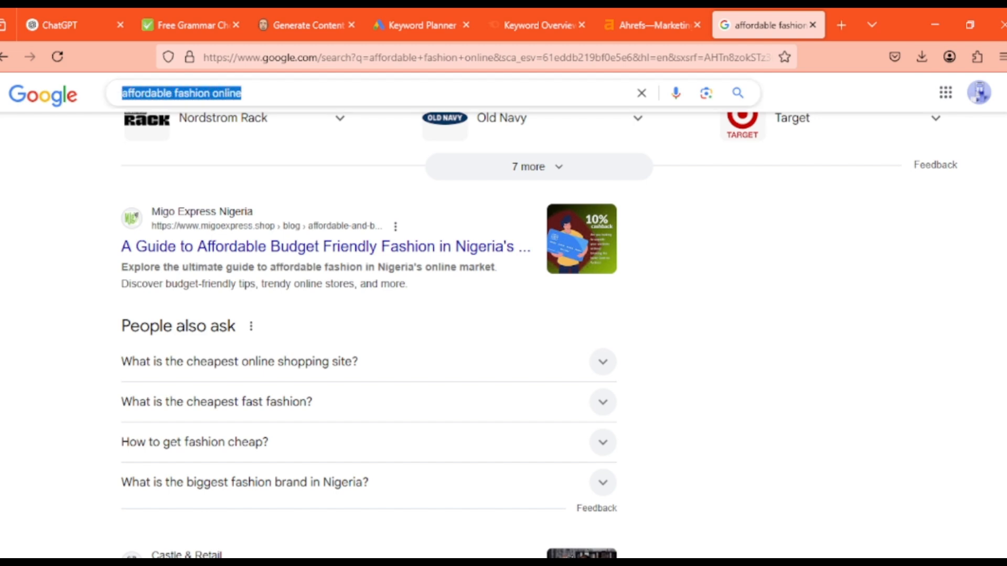
{"action": "left_click", "coordinate": [57, 178]}
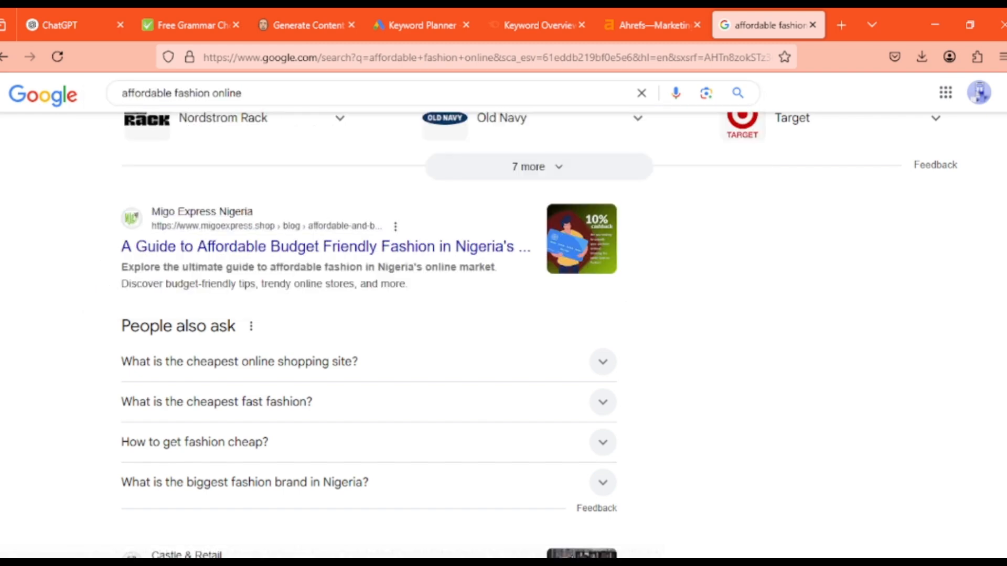
{"action": "scroll", "coordinate": [367, 314], "scroll_direction": "down", "scroll_amount": 4}
{"action": "scroll", "coordinate": [367, 335], "scroll_direction": "down", "scroll_amount": 4}
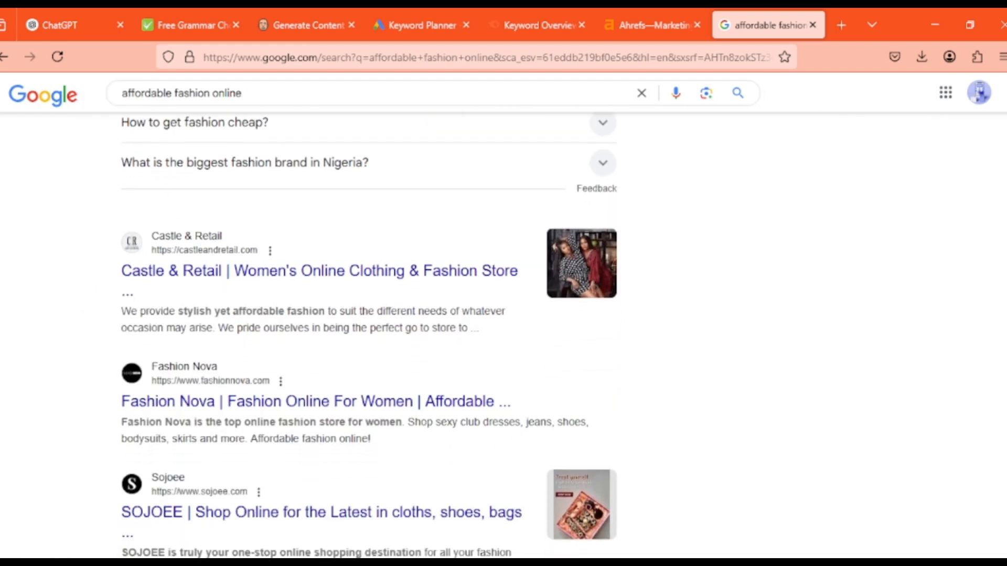
{"action": "scroll", "coordinate": [367, 336], "scroll_direction": "down", "scroll_amount": 4}
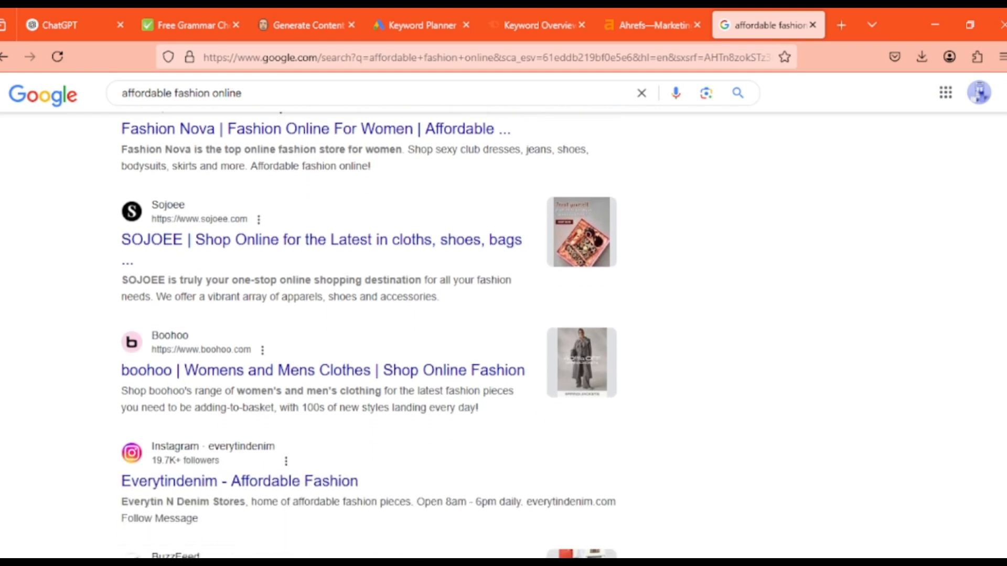
{"action": "scroll", "coordinate": [367, 336], "scroll_direction": "up", "scroll_amount": 15}
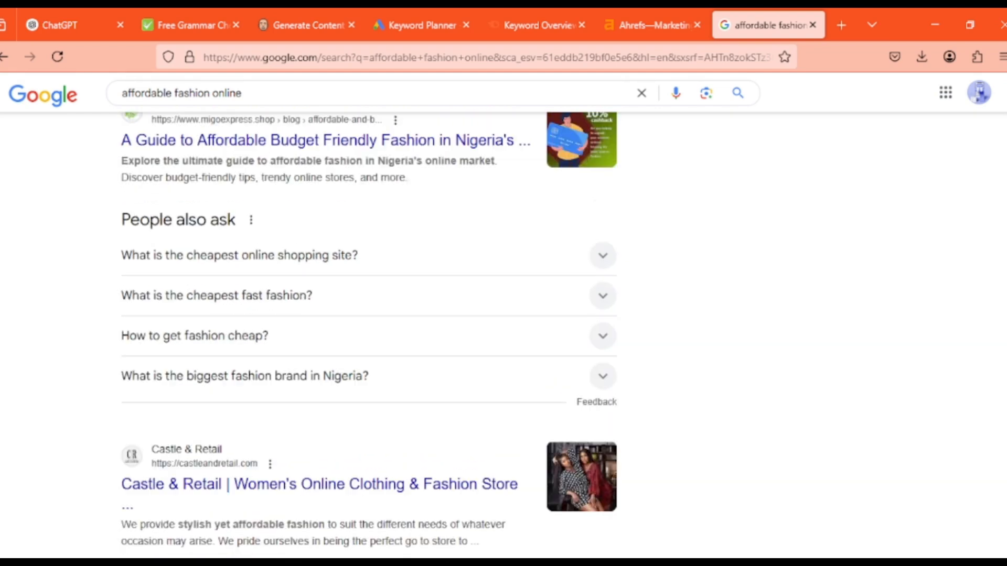
{"action": "scroll", "coordinate": [367, 336], "scroll_direction": "down", "scroll_amount": 1}
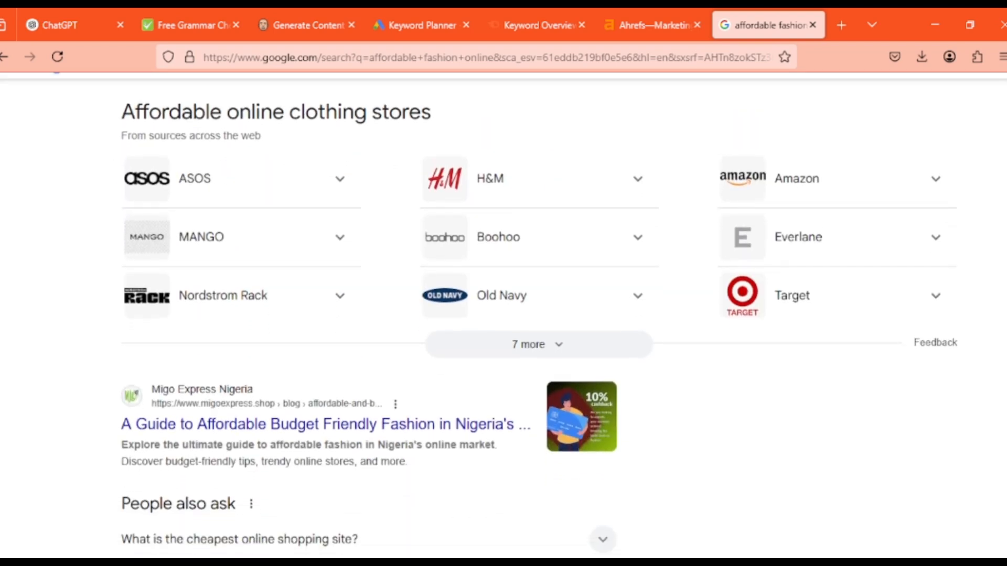
{"action": "scroll", "coordinate": [503, 315], "scroll_direction": "down", "scroll_amount": 1}
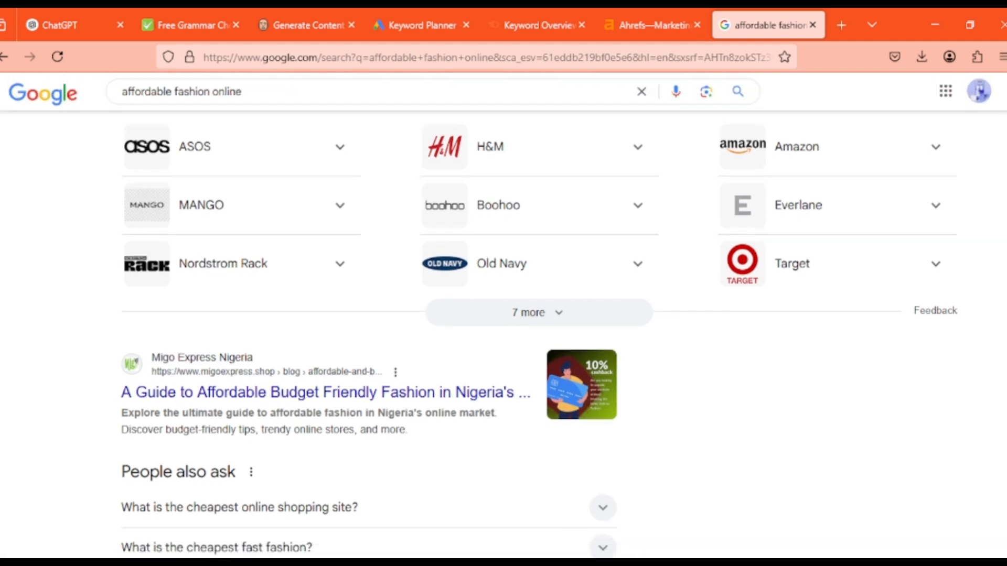
{"action": "scroll", "coordinate": [367, 315], "scroll_direction": "down", "scroll_amount": 12}
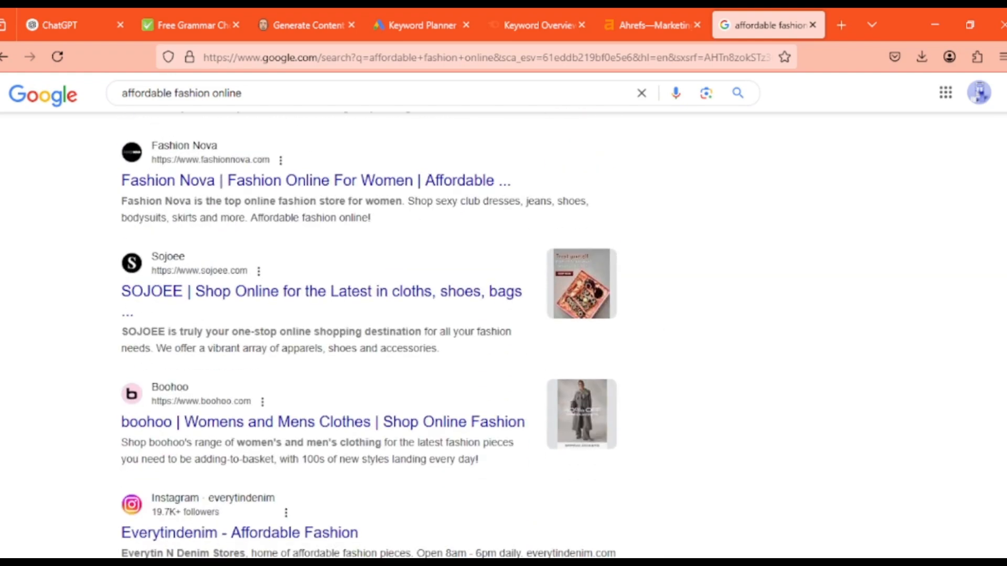
{"action": "scroll", "coordinate": [367, 336], "scroll_direction": "down", "scroll_amount": 13}
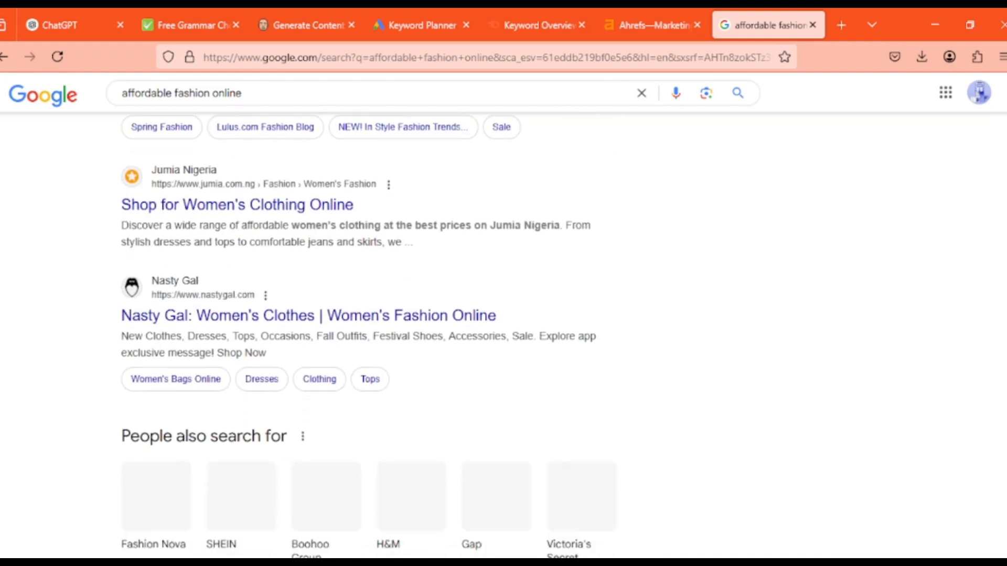
{"action": "scroll", "coordinate": [367, 336], "scroll_direction": "up", "scroll_amount": 12}
{"action": "scroll", "coordinate": [367, 336], "scroll_direction": "up", "scroll_amount": 6}
{"action": "scroll", "coordinate": [367, 335], "scroll_direction": "up", "scroll_amount": 4}
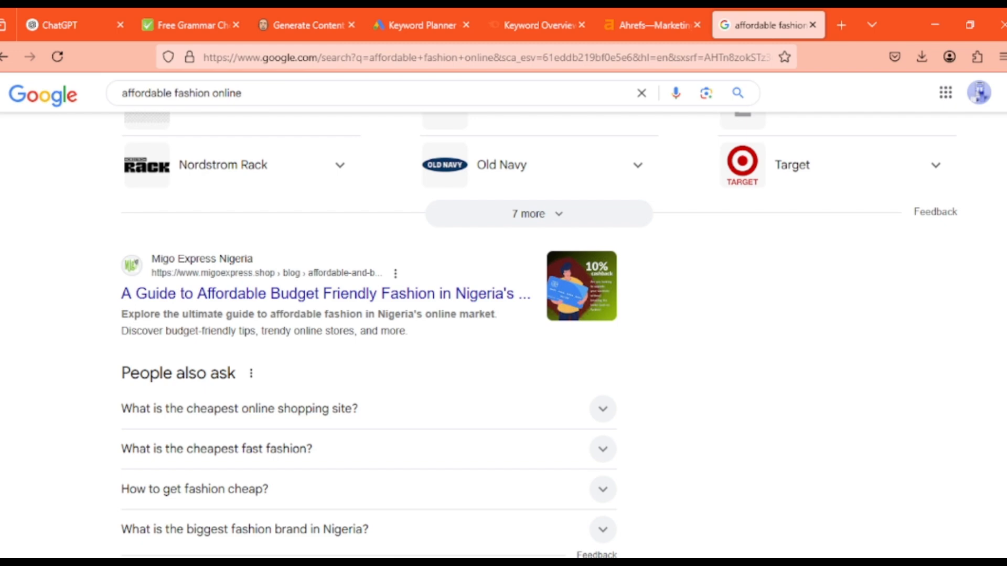
{"action": "scroll", "coordinate": [367, 336], "scroll_direction": "up", "scroll_amount": 4}
{"action": "scroll", "coordinate": [367, 335], "scroll_direction": "down", "scroll_amount": 18}
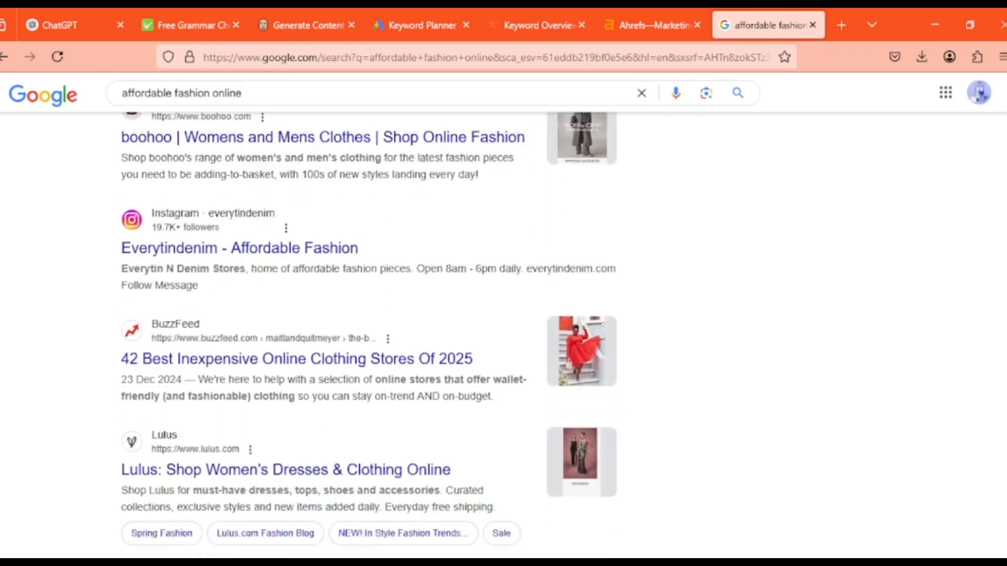
{"action": "scroll", "coordinate": [367, 335], "scroll_direction": "up", "scroll_amount": 18}
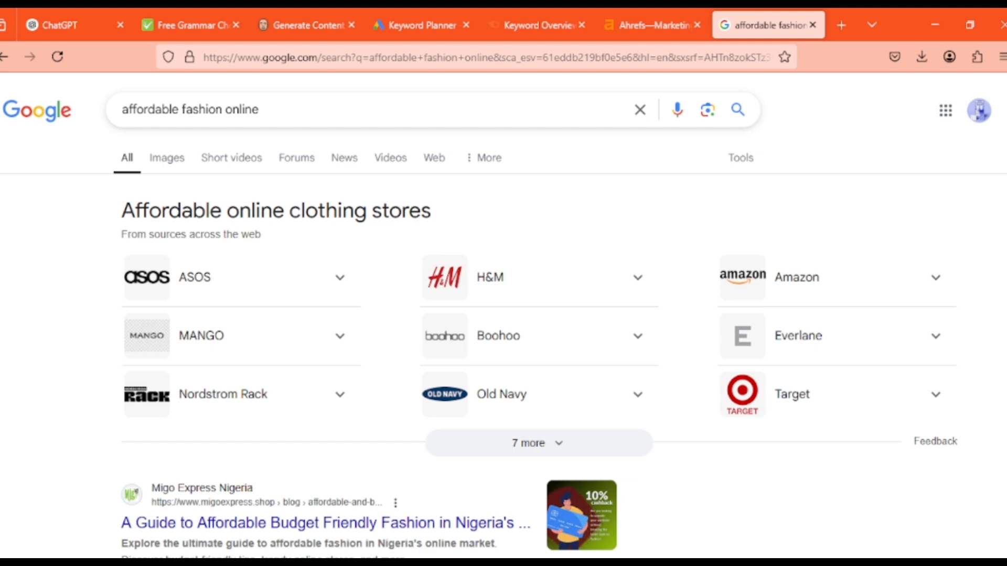
{"action": "scroll", "coordinate": [504, 315], "scroll_direction": "down", "scroll_amount": 3}
{"action": "scroll", "coordinate": [503, 315], "scroll_direction": "up", "scroll_amount": 3}
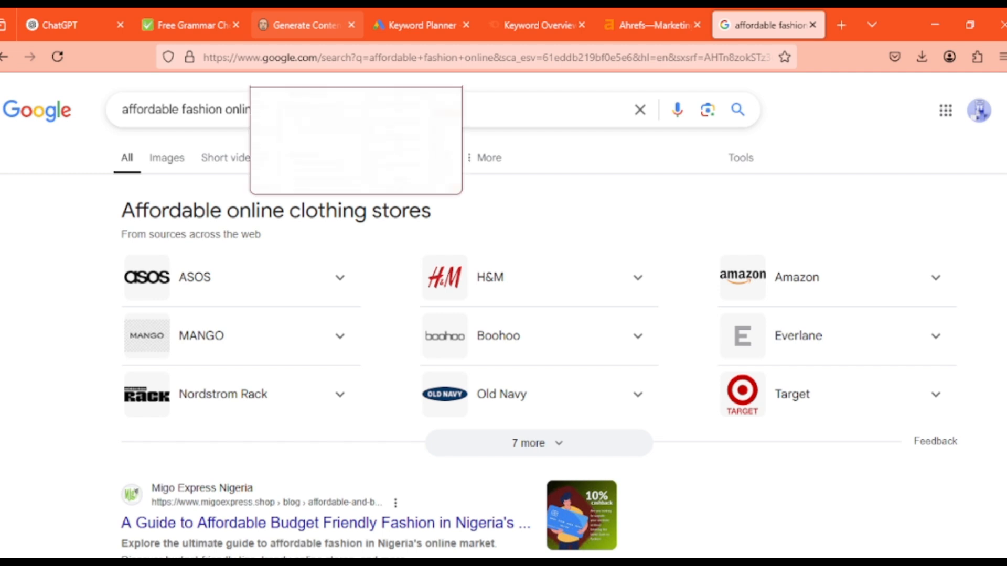
Revisit the full office printers keyword in Ubersuggest's Content Ideas, then switch to Google Ads Keyword Planner
{"action": "left_click", "coordinate": [308, 25]}
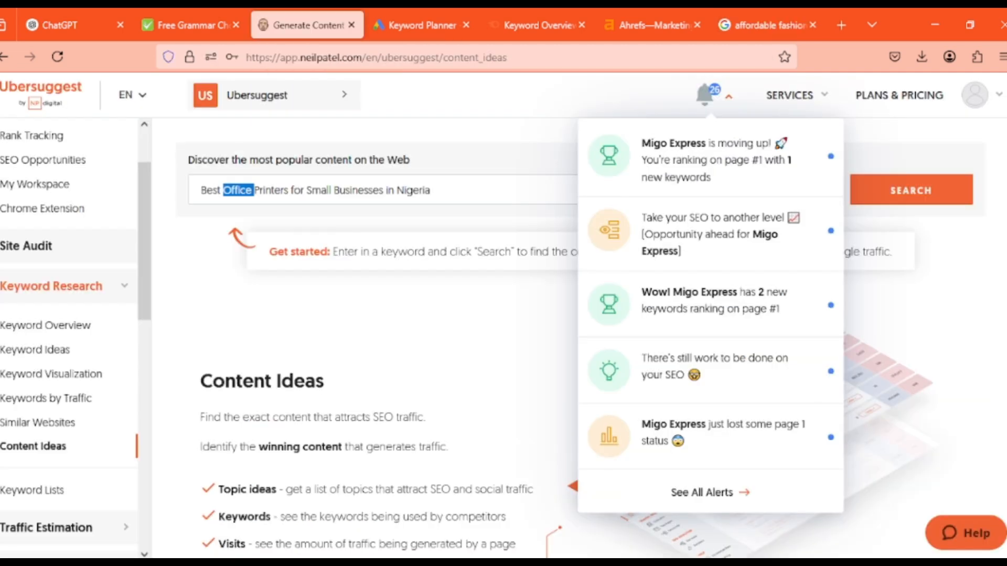
{"action": "key", "text": "ctrl+a"}
{"action": "key", "text": "ctrl+c"}
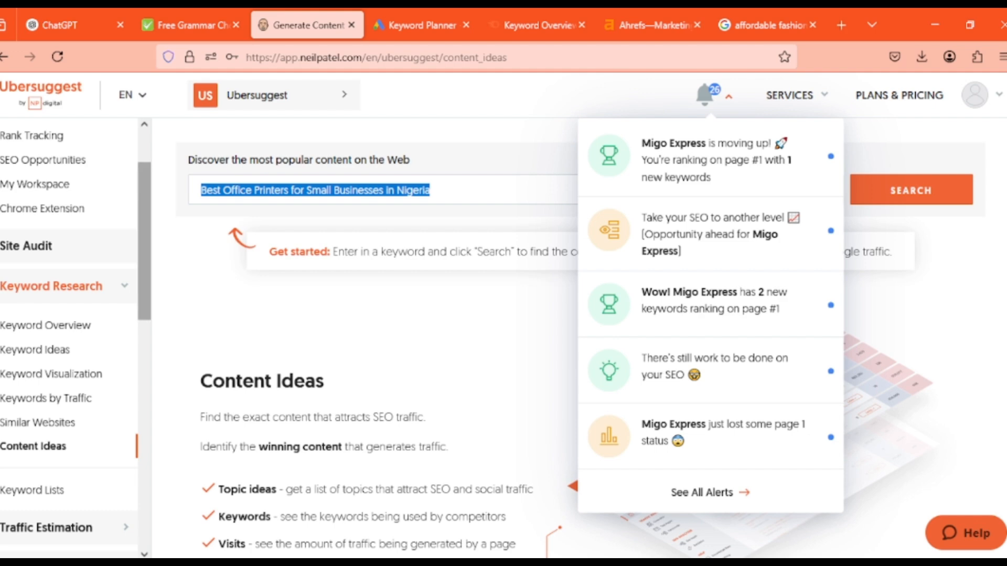
{"action": "left_click", "coordinate": [336, 315]}
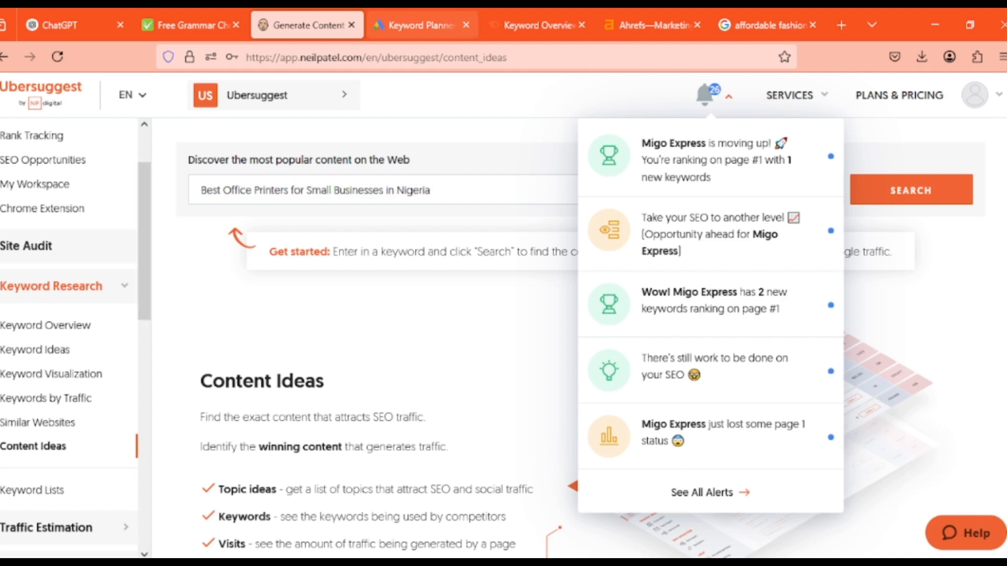
{"action": "left_click", "coordinate": [420, 25]}
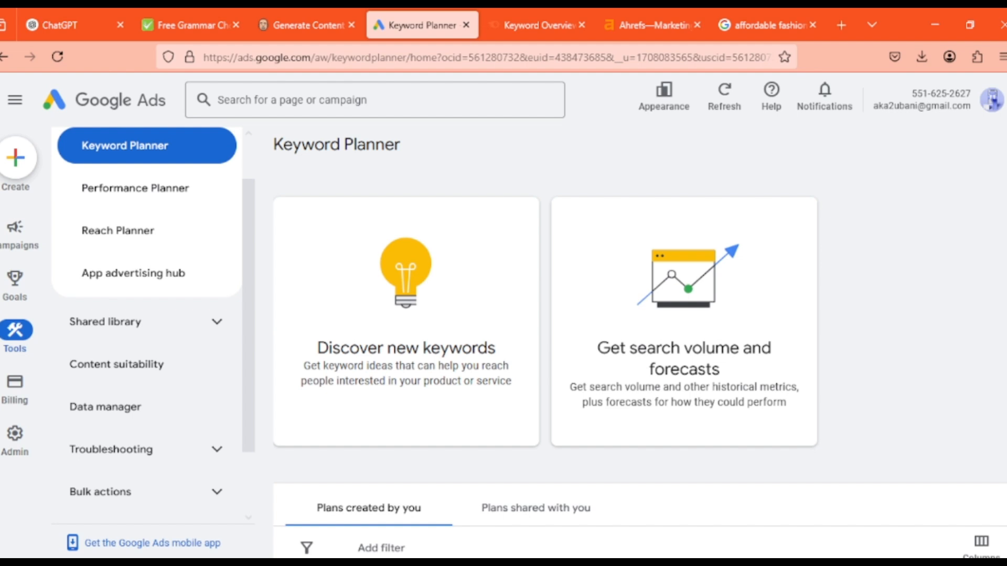
Switch to the Home appliances keyword document in WPS Writer and go to the start of its keyword list
{"action": "left_click", "coordinate": [655, 564]}
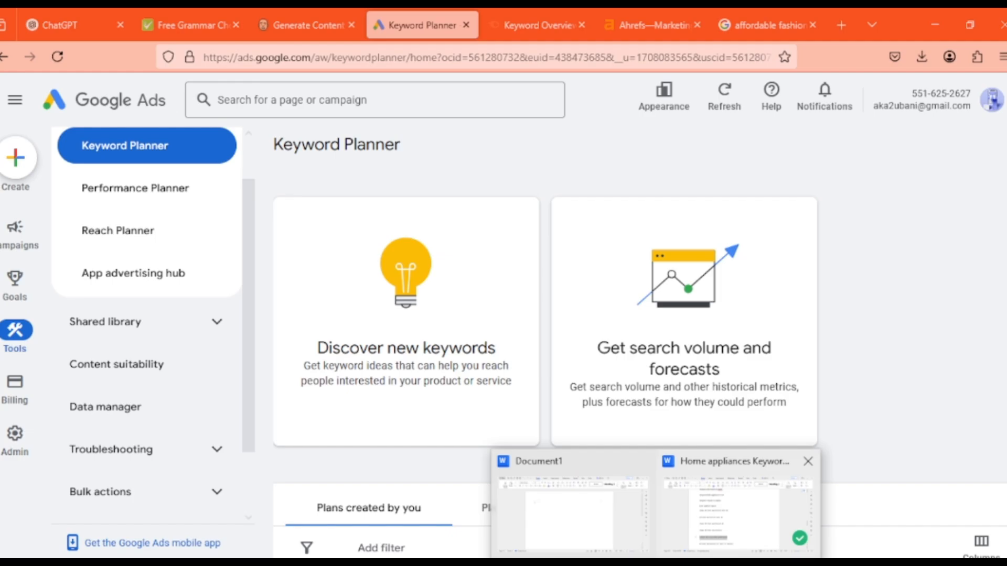
{"action": "left_click", "coordinate": [736, 512]}
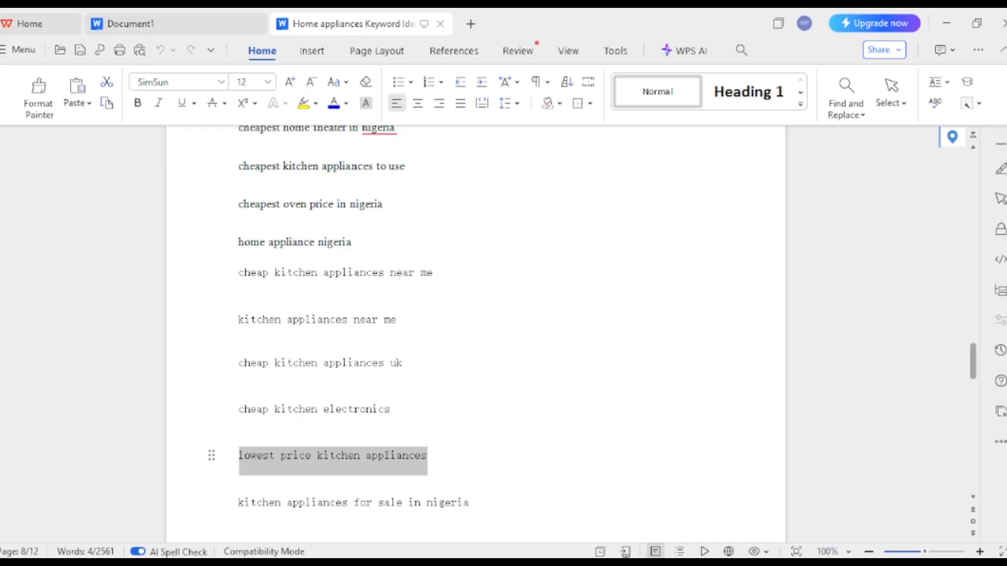
{"action": "left_click_drag", "start_coordinate": [972, 362], "coordinate": [973, 175]}
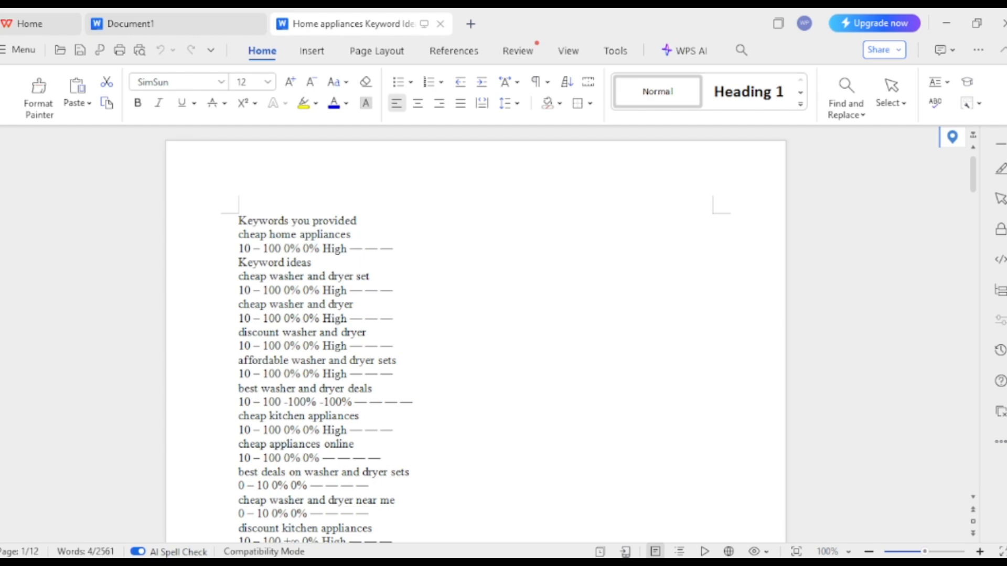
Examine the home appliances keyword list across its first pages, including the "discount washer and dryer" entry and its search figures
{"action": "left_click_drag", "start_coordinate": [925, 551], "coordinate": [925, 552]}
{"action": "left_click_drag", "start_coordinate": [972, 175], "coordinate": [973, 178]}
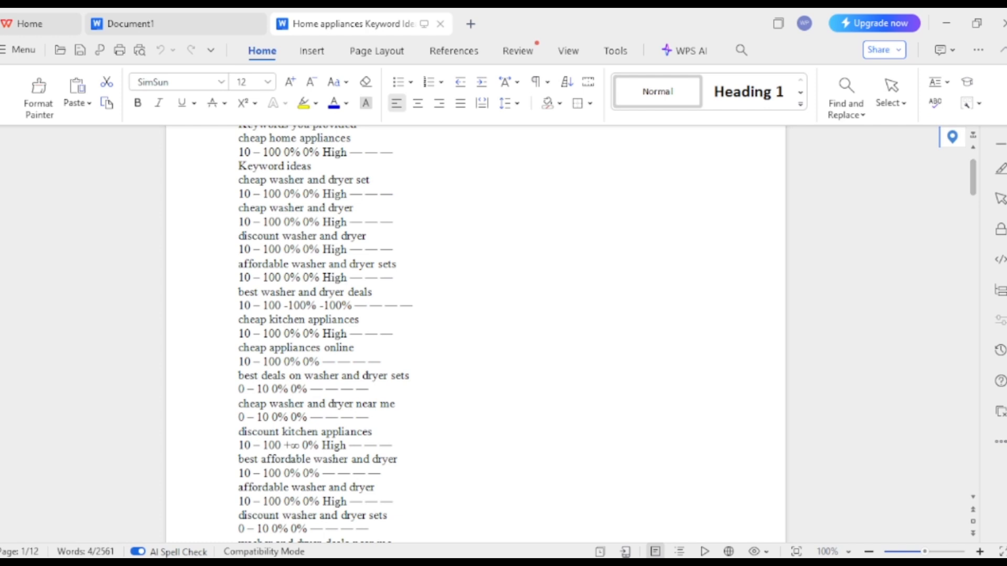
{"action": "left_click_drag", "start_coordinate": [369, 237], "coordinate": [239, 237]}
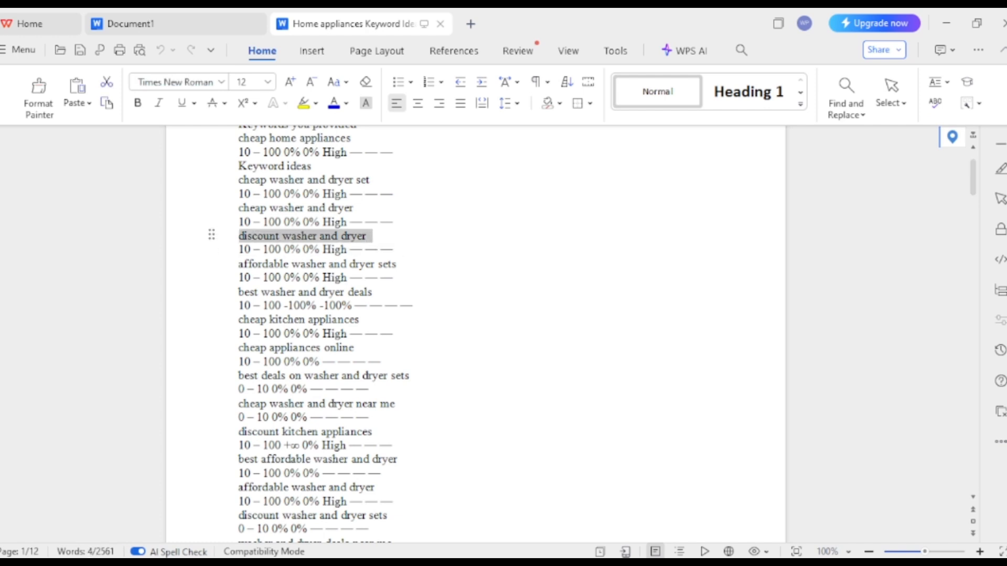
{"action": "left_click", "coordinate": [239, 249]}
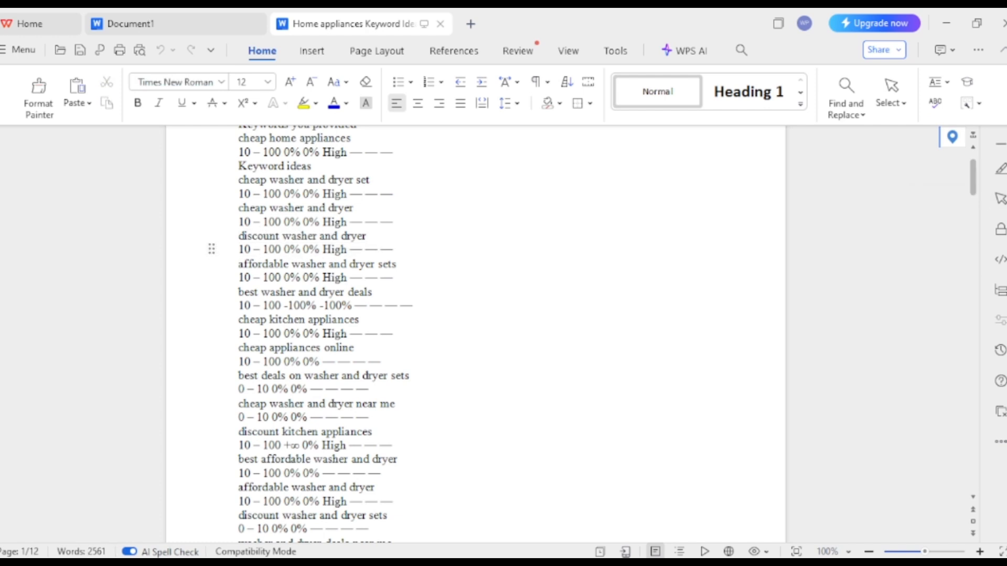
{"action": "left_click_drag", "start_coordinate": [973, 176], "coordinate": [973, 244]}
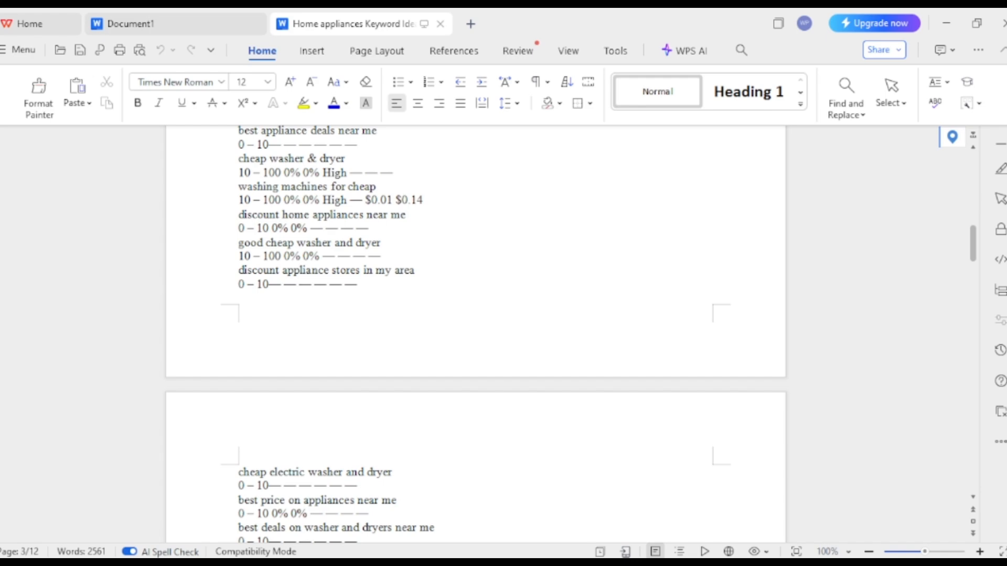
{"action": "left_click_drag", "start_coordinate": [972, 243], "coordinate": [973, 174]}
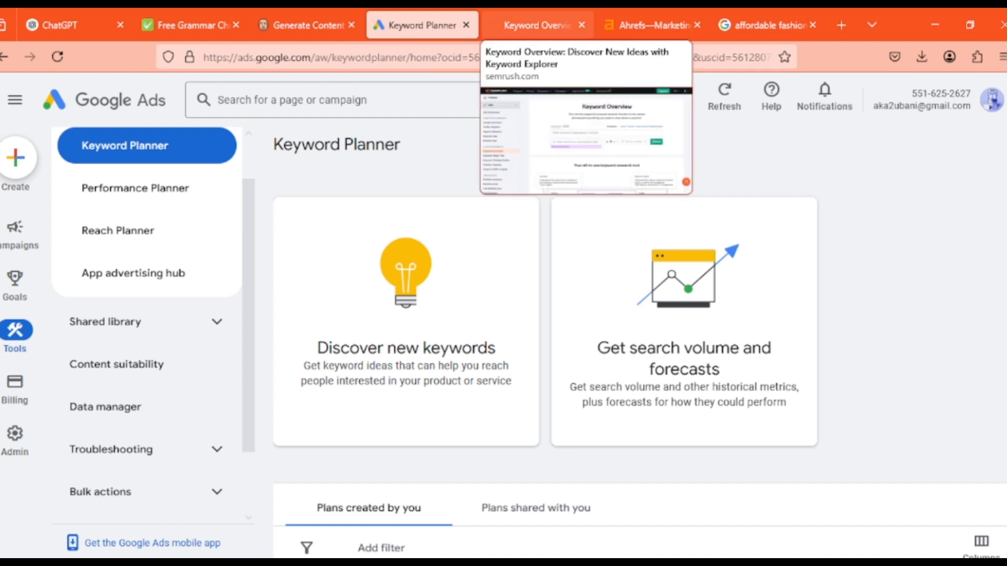
View the other keyword research options, Semrush's Keyword Overview and the Ahrefs homepage
{"action": "left_click", "coordinate": [535, 25]}
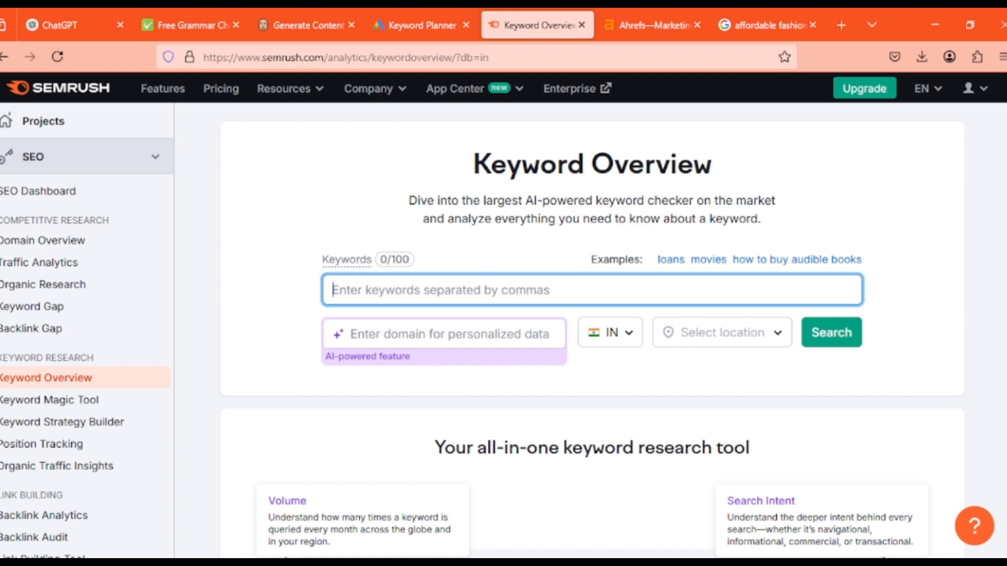
{"action": "left_click", "coordinate": [653, 25]}
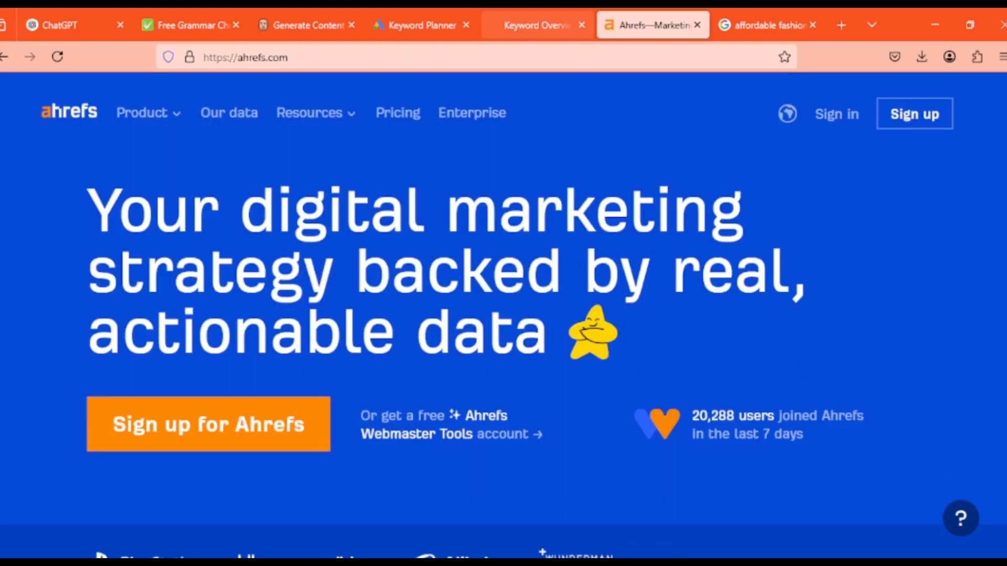
Return to Ubersuggest and open its AI Writer tool
{"action": "left_click", "coordinate": [307, 25]}
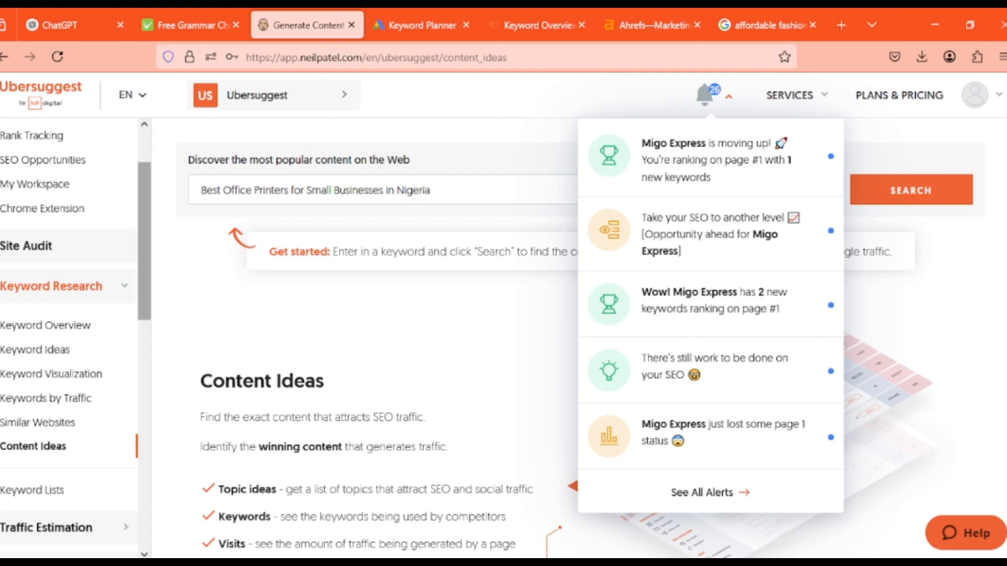
{"action": "scroll", "coordinate": [76, 335], "scroll_direction": "down", "scroll_amount": 6}
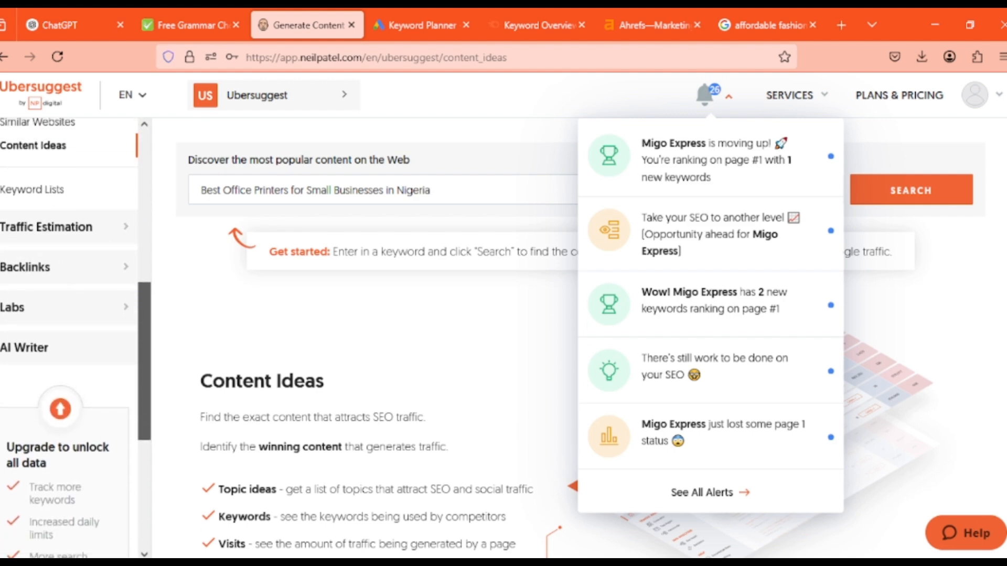
{"action": "scroll", "coordinate": [68, 336], "scroll_direction": "up", "scroll_amount": 1}
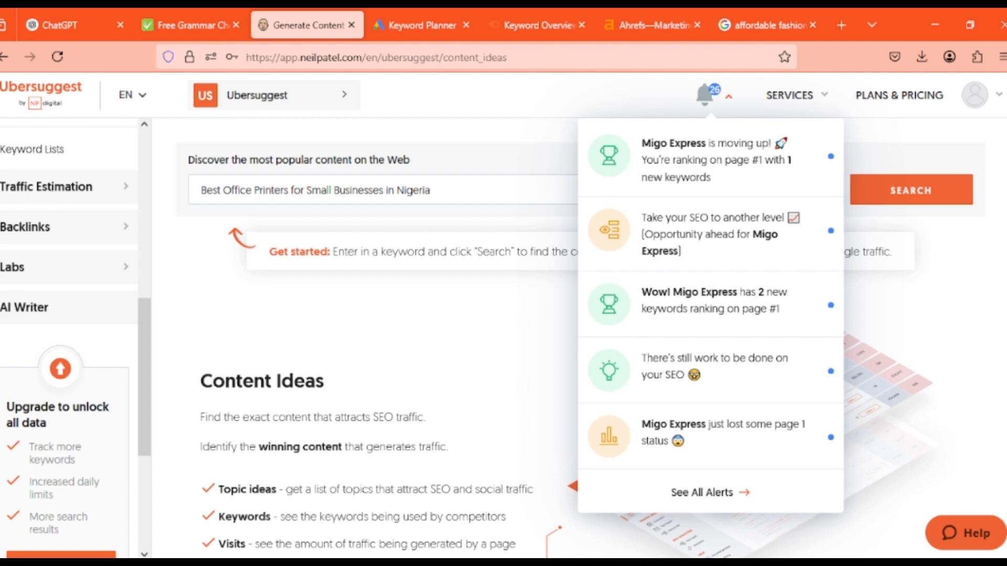
{"action": "scroll", "coordinate": [68, 335], "scroll_direction": "down", "scroll_amount": 3}
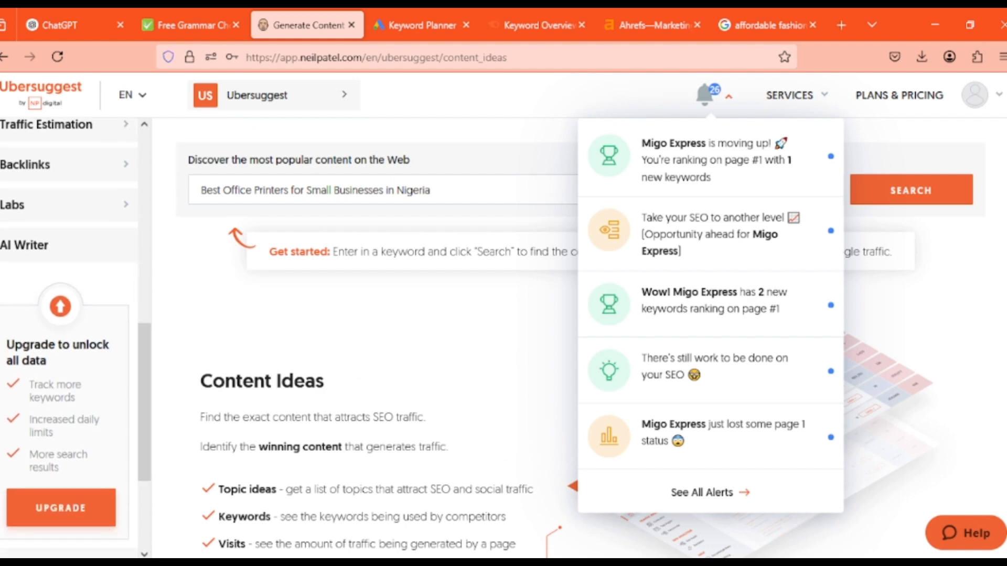
{"action": "left_click", "coordinate": [24, 245]}
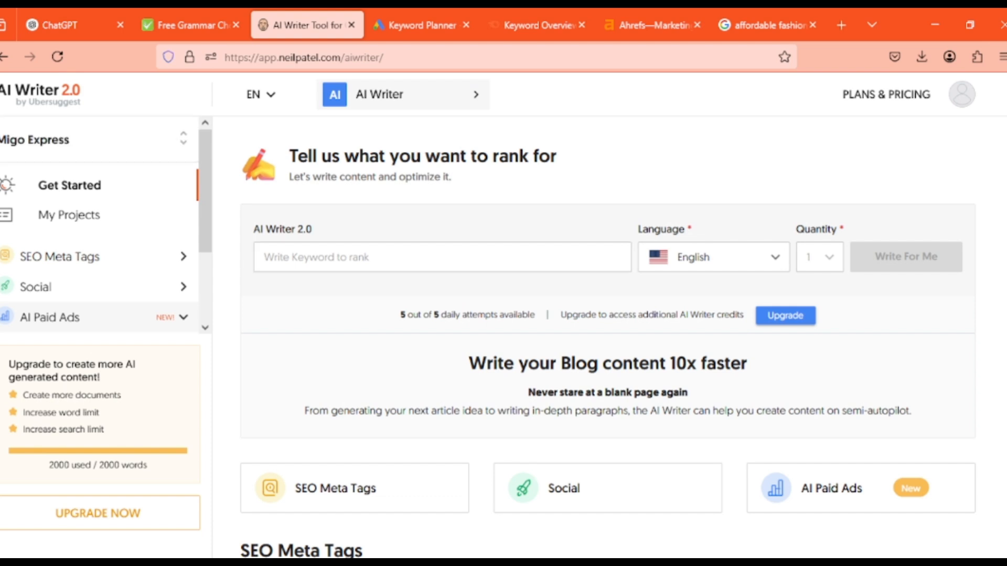
Enter "Best Office Printers for Small Businesses in Nigeria" as the AI Writer's target keyword and generate page titles
{"action": "scroll", "coordinate": [608, 336], "scroll_direction": "down", "scroll_amount": 8}
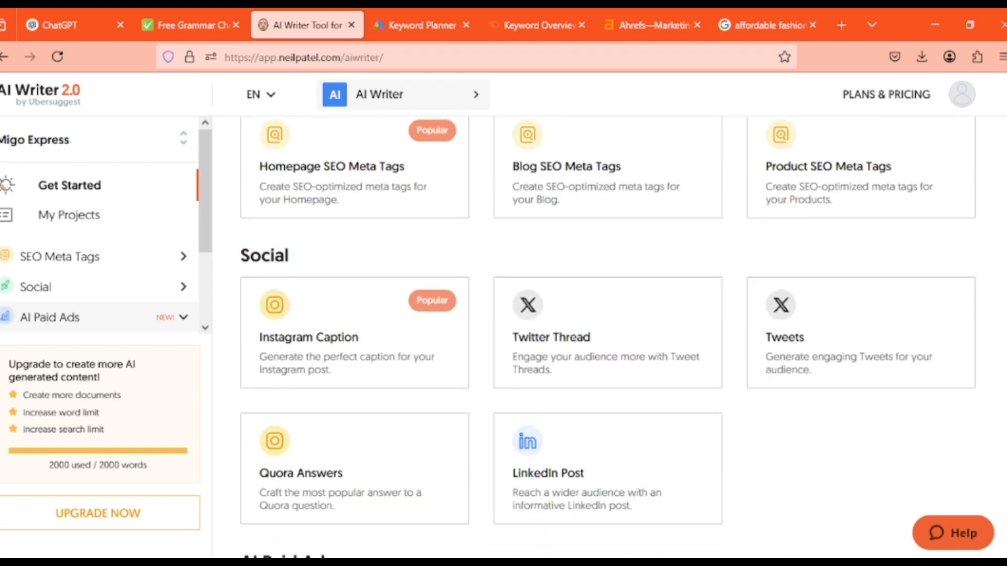
{"action": "scroll", "coordinate": [608, 336], "scroll_direction": "down", "scroll_amount": 3}
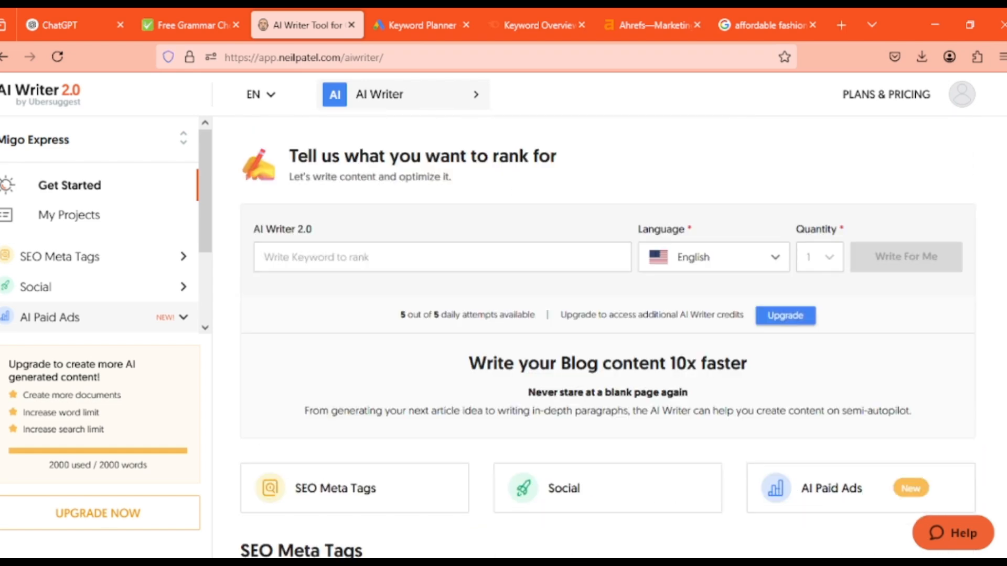
{"action": "left_click", "coordinate": [442, 257]}
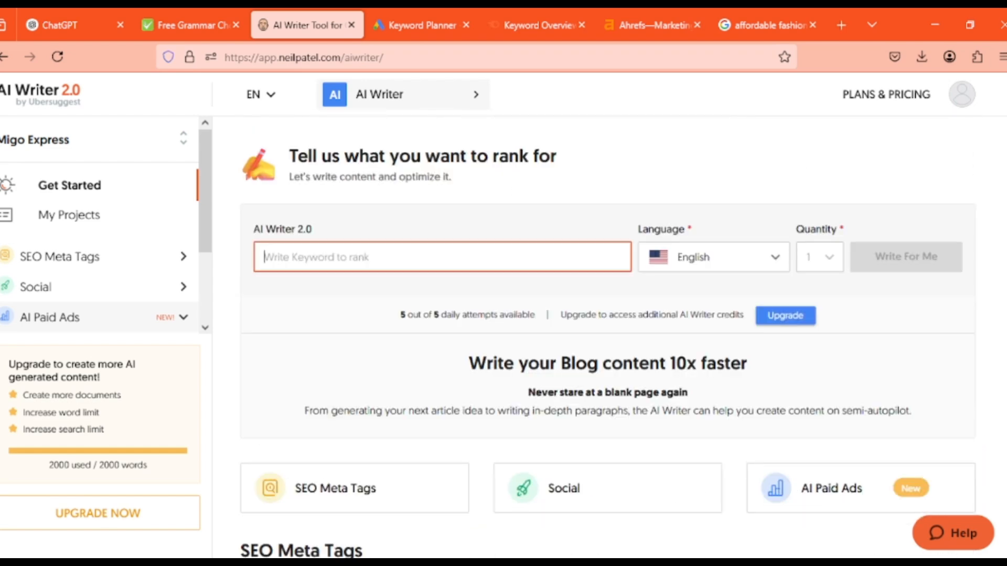
{"action": "key", "text": "ctrl+v"}
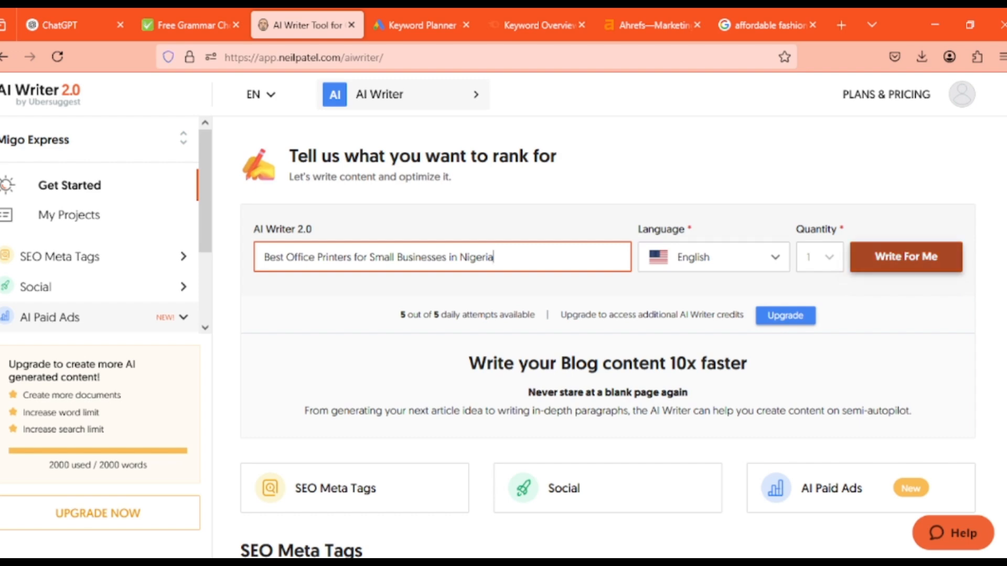
{"action": "left_click", "coordinate": [905, 257]}
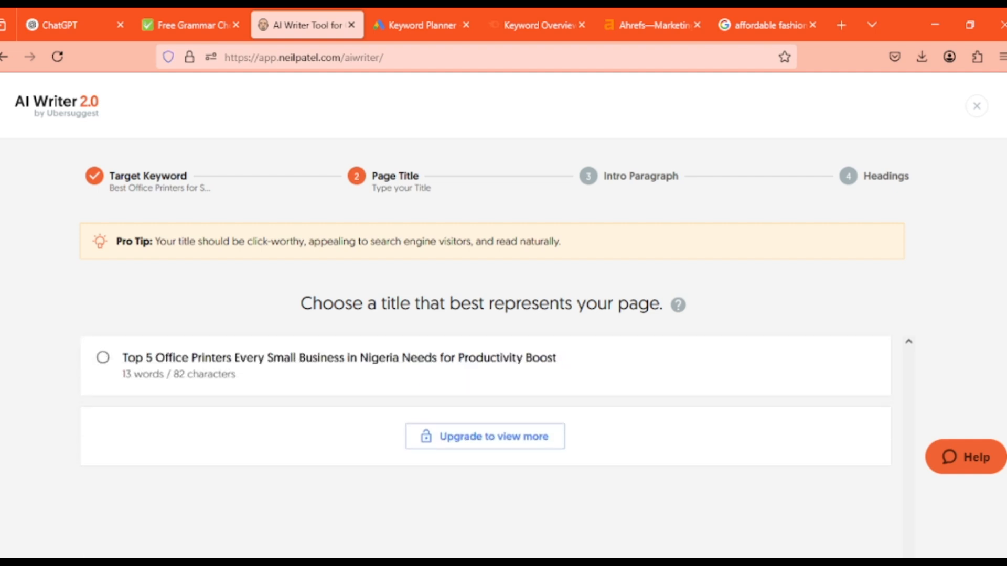
Compare the generated page title with the office printers topic in the blog_topics document, then return to AI Writer
{"action": "scroll", "coordinate": [503, 315], "scroll_direction": "down", "scroll_amount": 3}
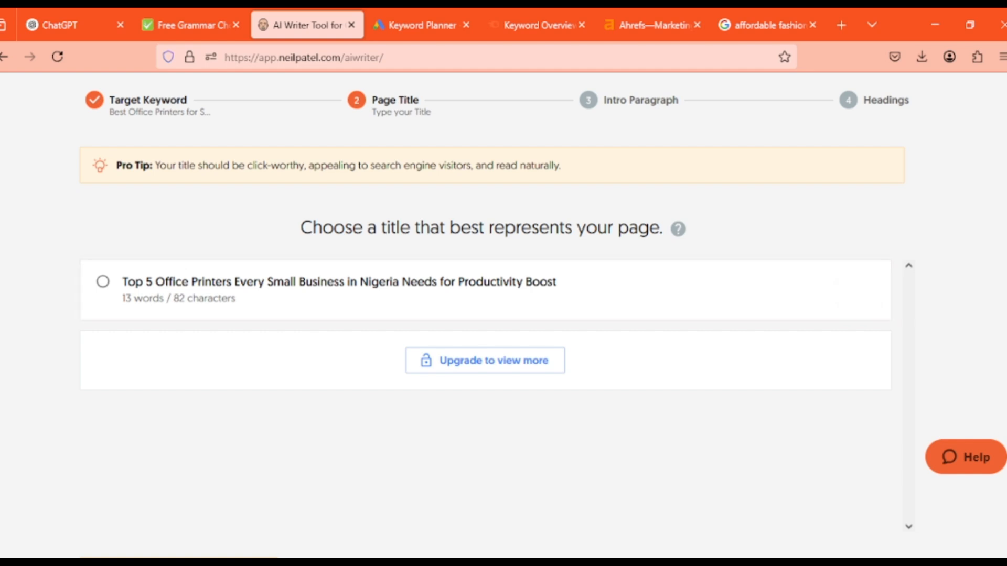
{"action": "mouse_move", "coordinate": [765, 24]}
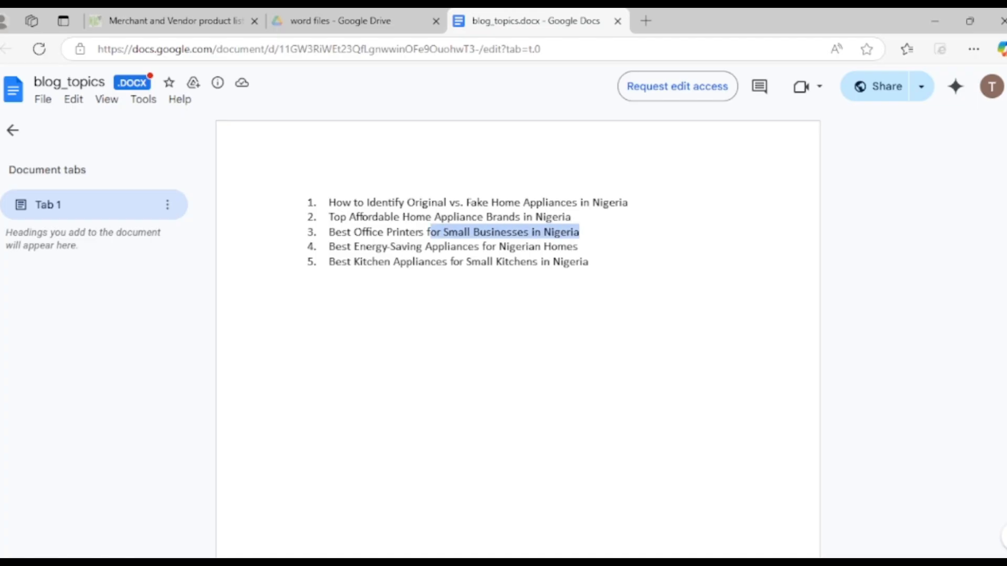
{"action": "left_click_drag", "start_coordinate": [428, 231], "coordinate": [328, 231]}
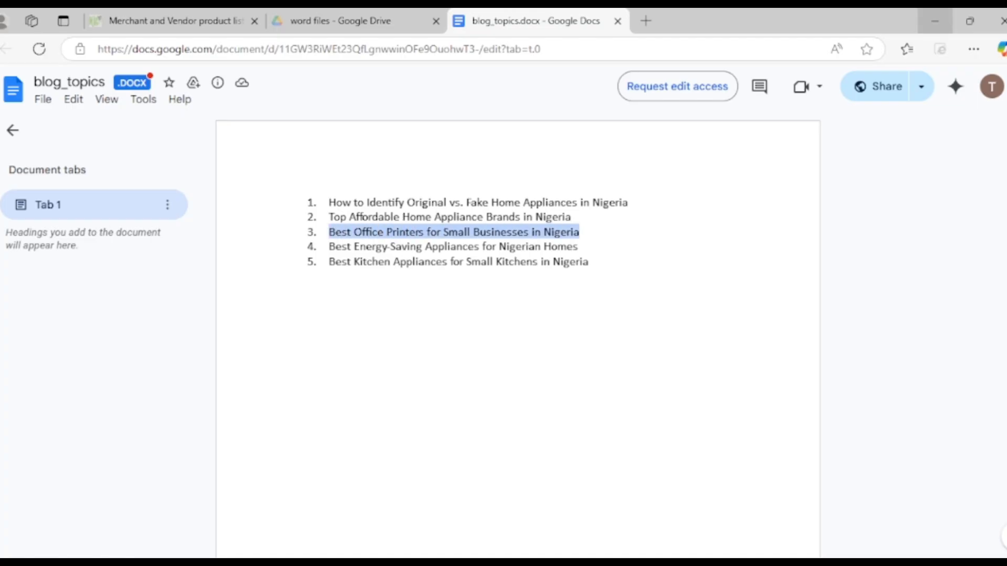
{"action": "left_click", "coordinate": [935, 21]}
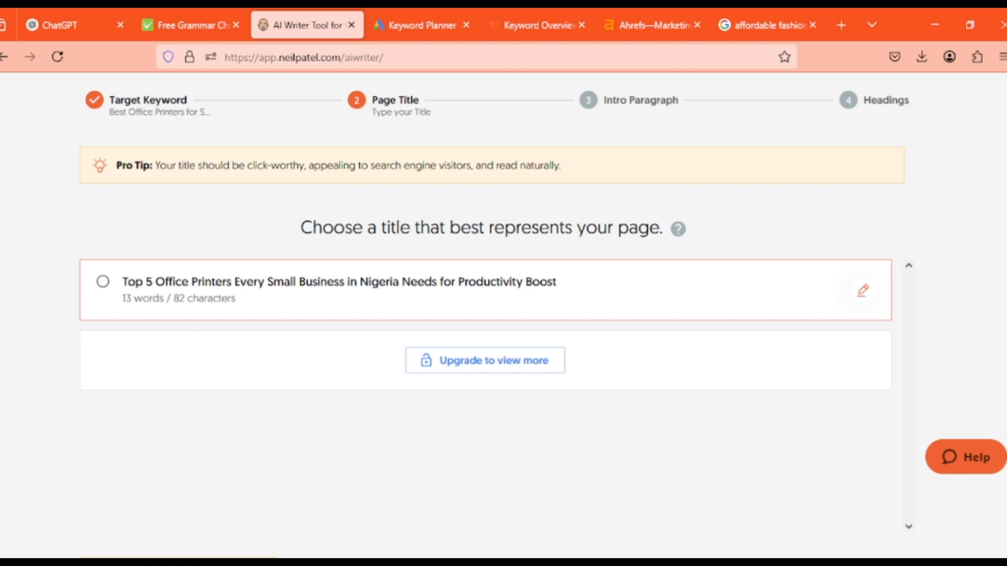
Copy the generated title "Top 5 Office Printers Every Small Business in Nigeria Needs for Productivity Boost" into a ChatGPT prompt
{"action": "left_click", "coordinate": [862, 290]}
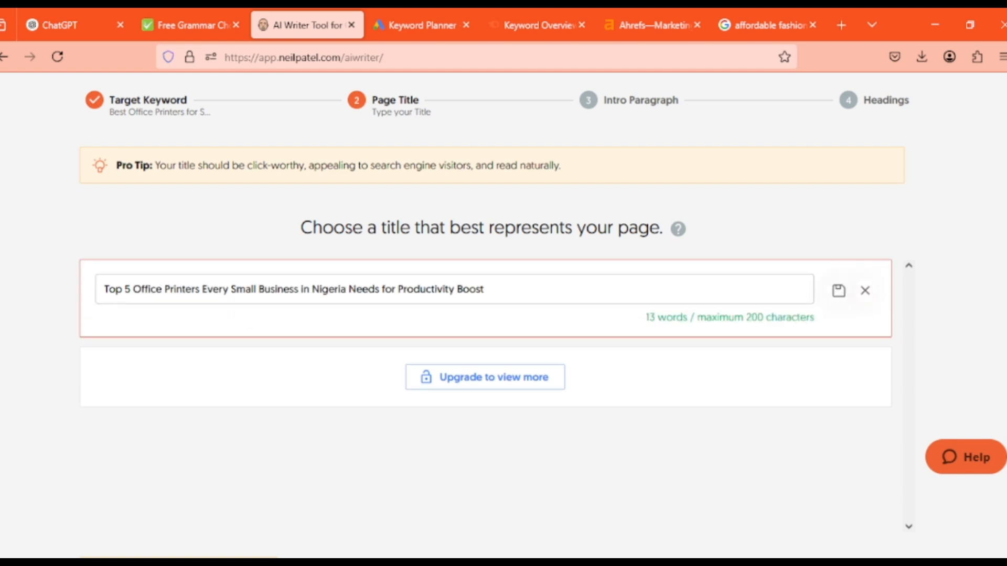
{"action": "left_click", "coordinate": [485, 290]}
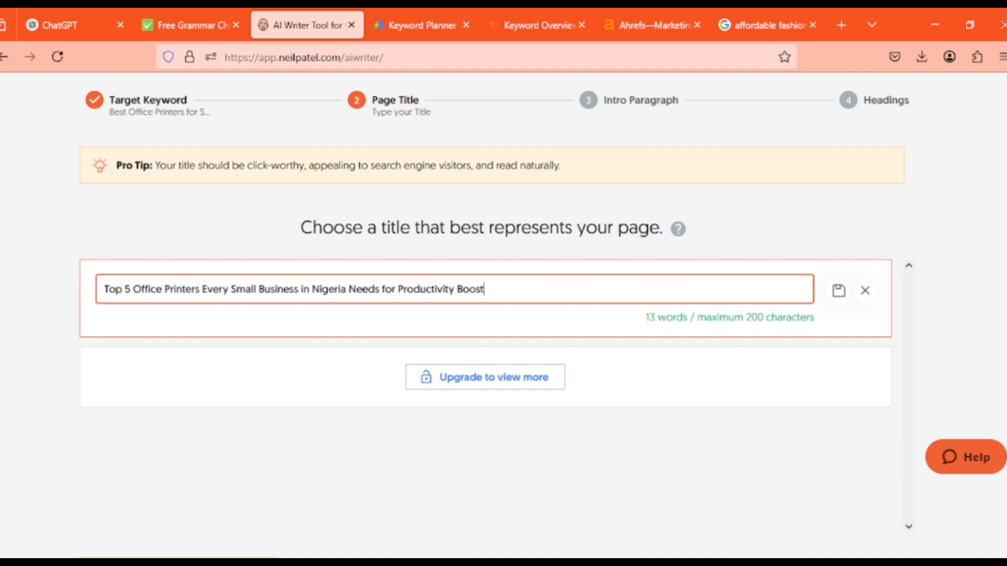
{"action": "key", "text": "ctrl+a"}
{"action": "key", "text": "ctrl+c"}
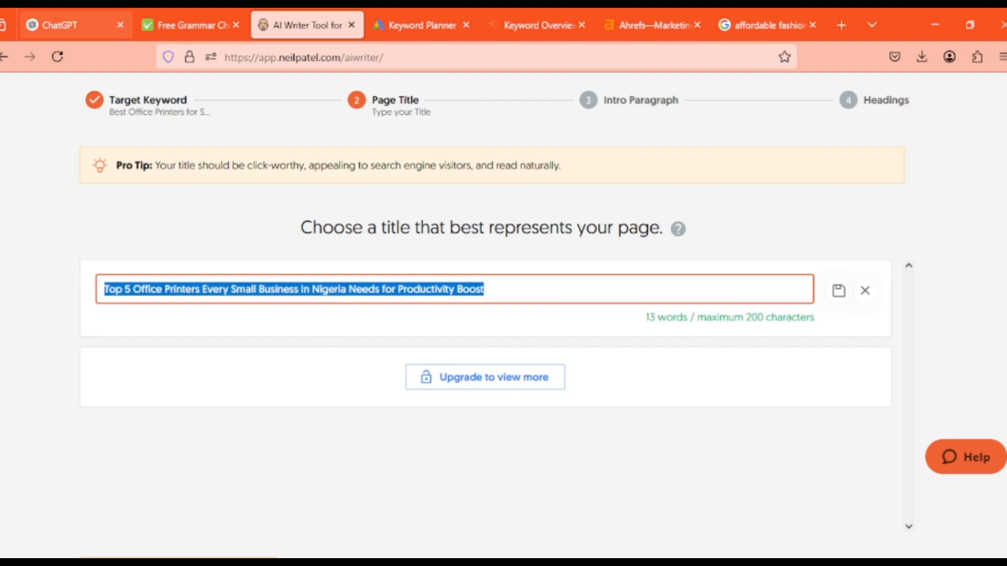
{"action": "left_click", "coordinate": [76, 25]}
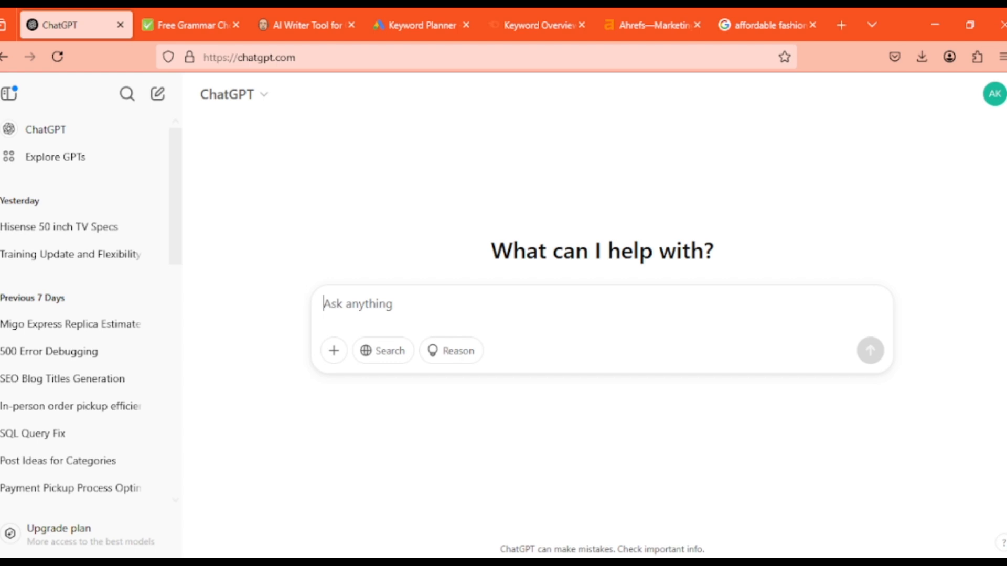
{"action": "key", "text": "ctrl+v"}
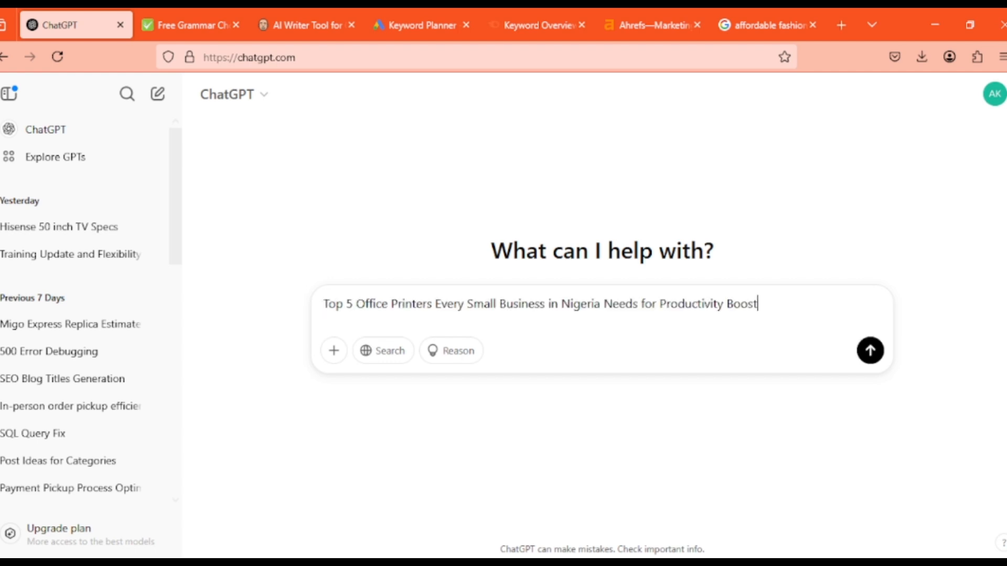
Back in AI Writer, leave the title unedited, choose it as the page title and generate the intro paragraph
{"action": "left_click", "coordinate": [306, 25]}
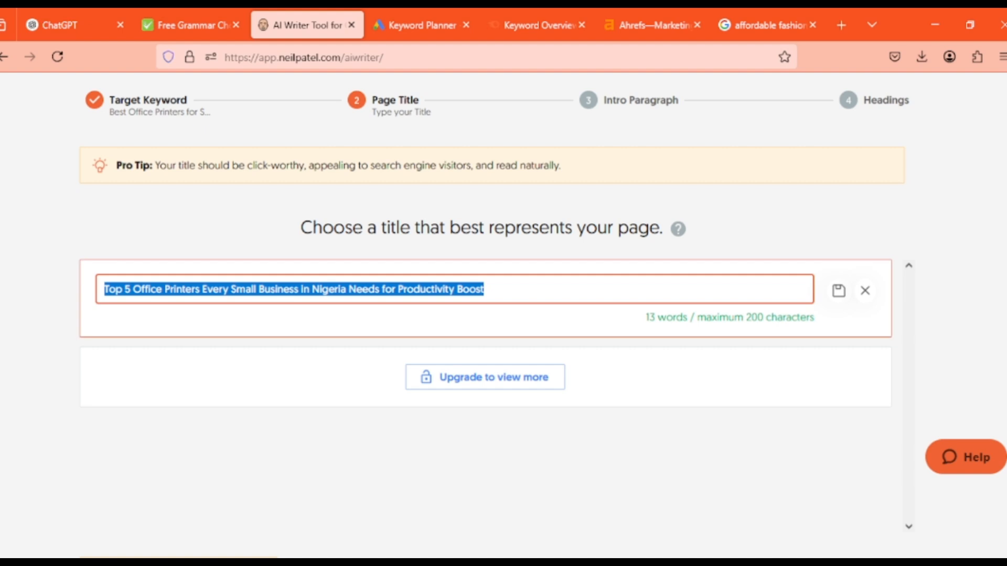
{"action": "left_click", "coordinate": [865, 290]}
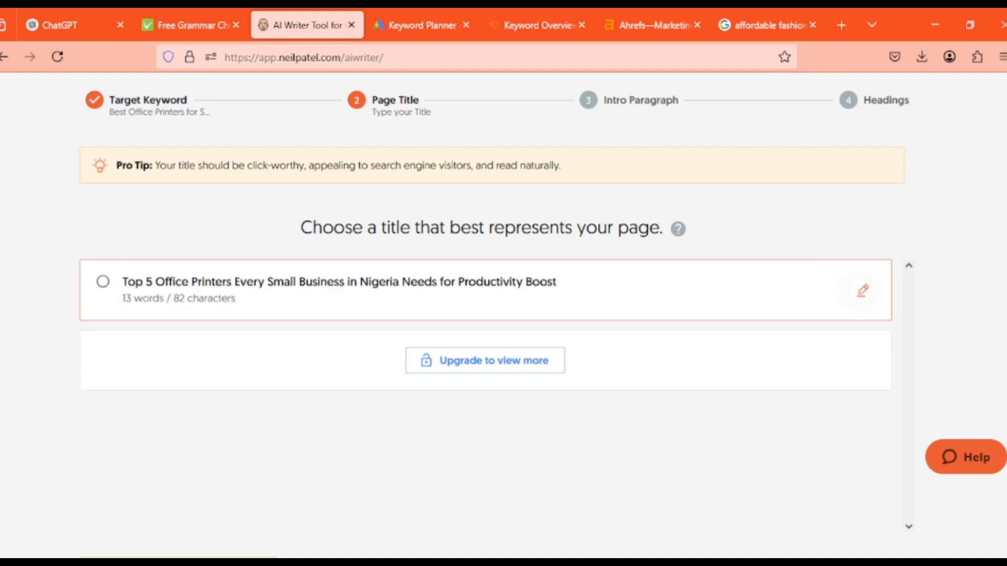
{"action": "left_click", "coordinate": [102, 281]}
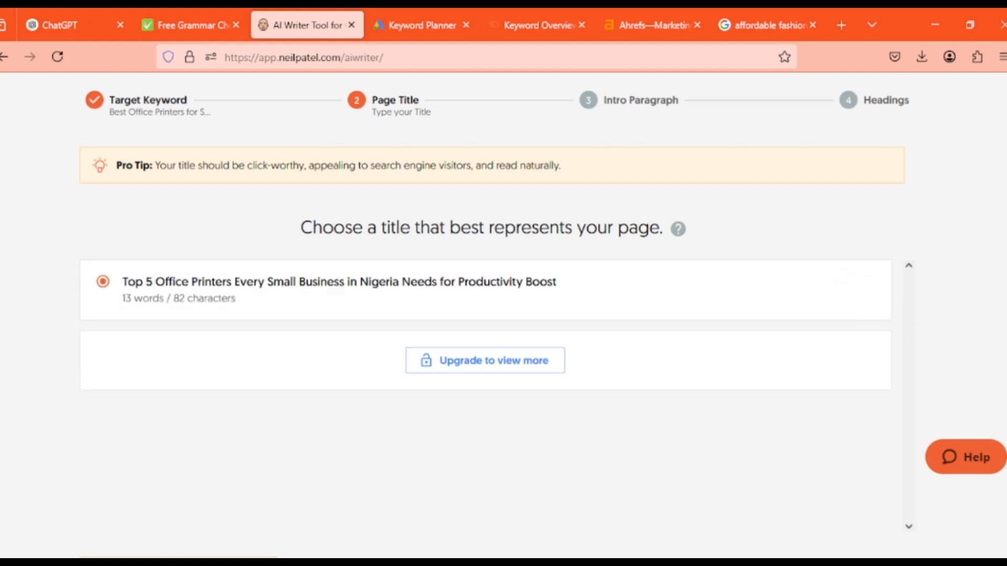
{"action": "scroll", "coordinate": [503, 325], "scroll_direction": "down", "scroll_amount": 2}
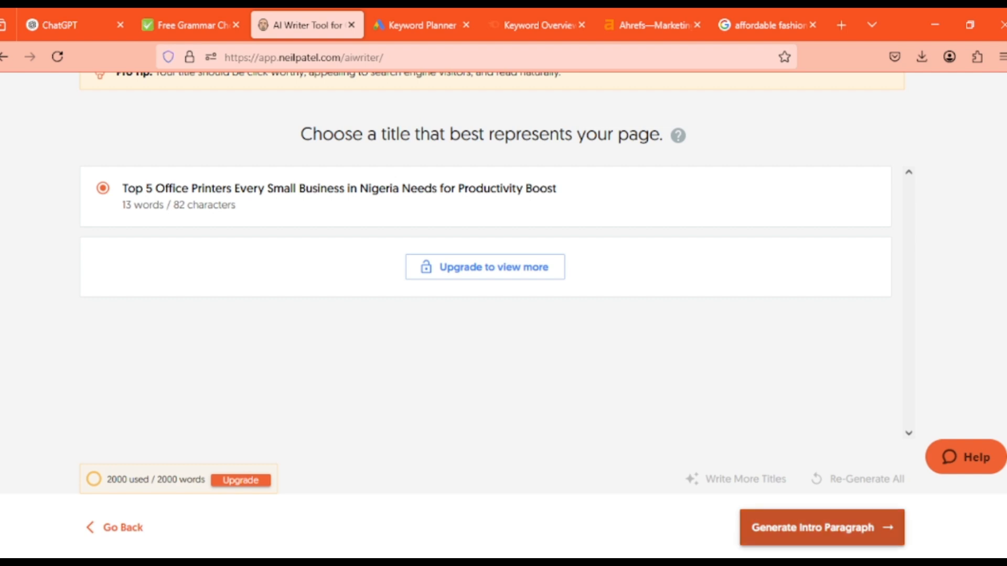
{"action": "left_click", "coordinate": [822, 528]}
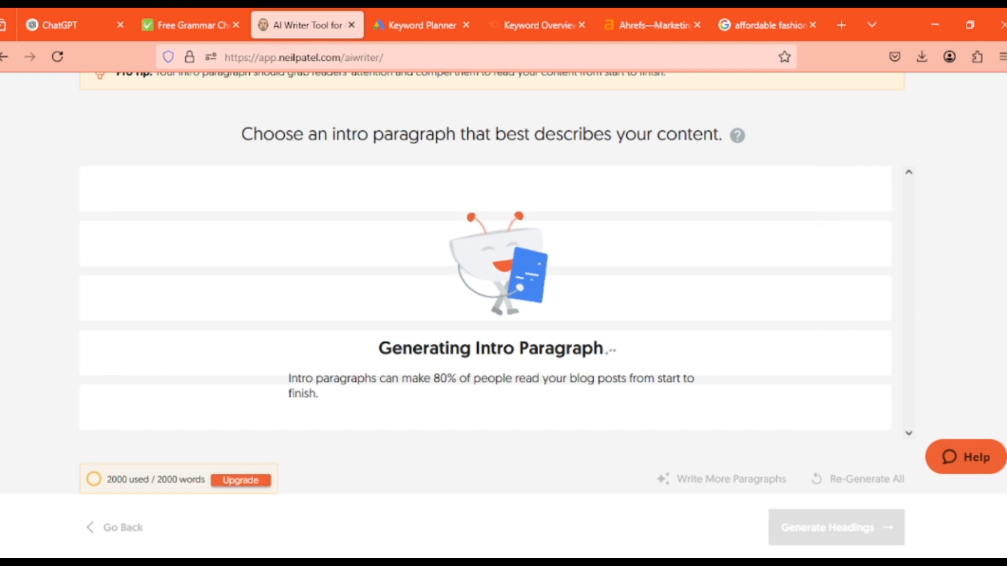
Open the generated intro paragraph for editing in AI Writer and read it through to its end
{"action": "scroll", "coordinate": [485, 294], "scroll_direction": "up", "scroll_amount": 2}
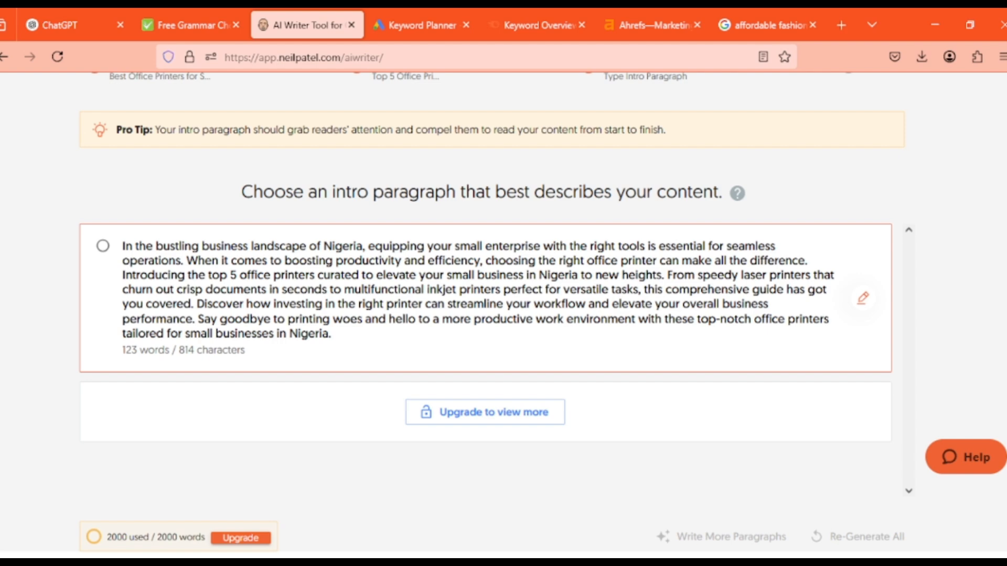
{"action": "left_click", "coordinate": [863, 298]}
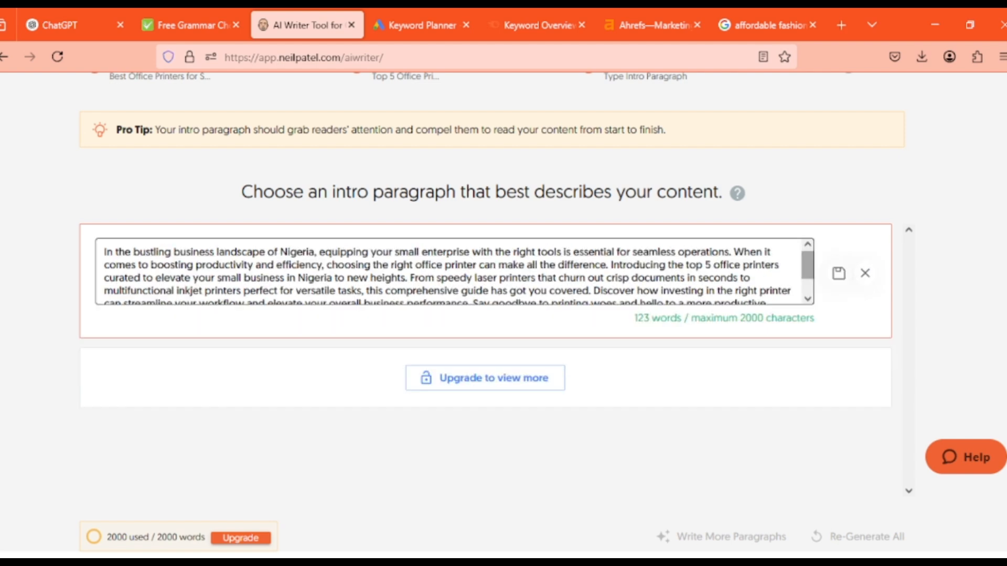
{"action": "left_click_drag", "start_coordinate": [807, 265], "coordinate": [808, 264]}
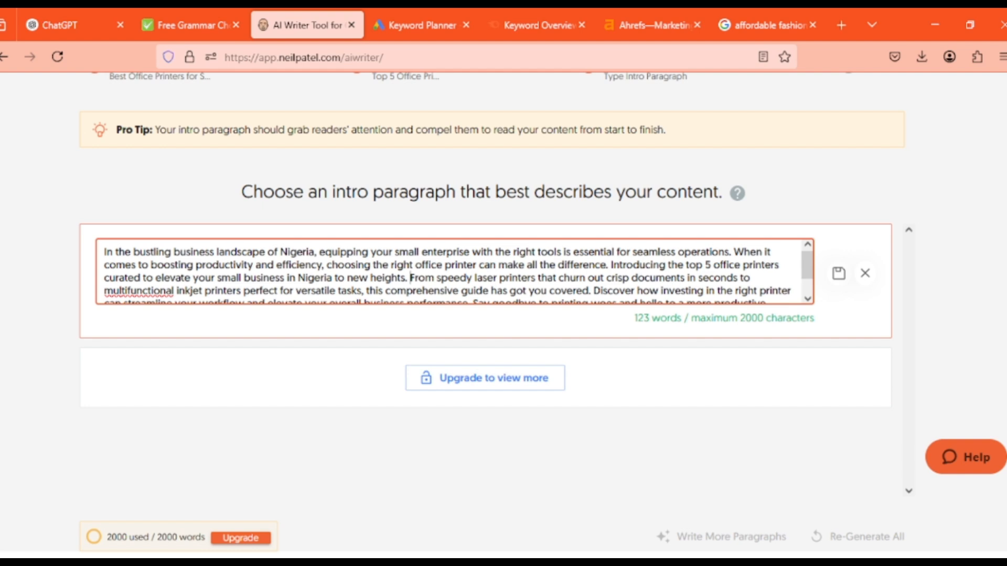
{"action": "left_click_drag", "start_coordinate": [410, 278], "coordinate": [104, 252]}
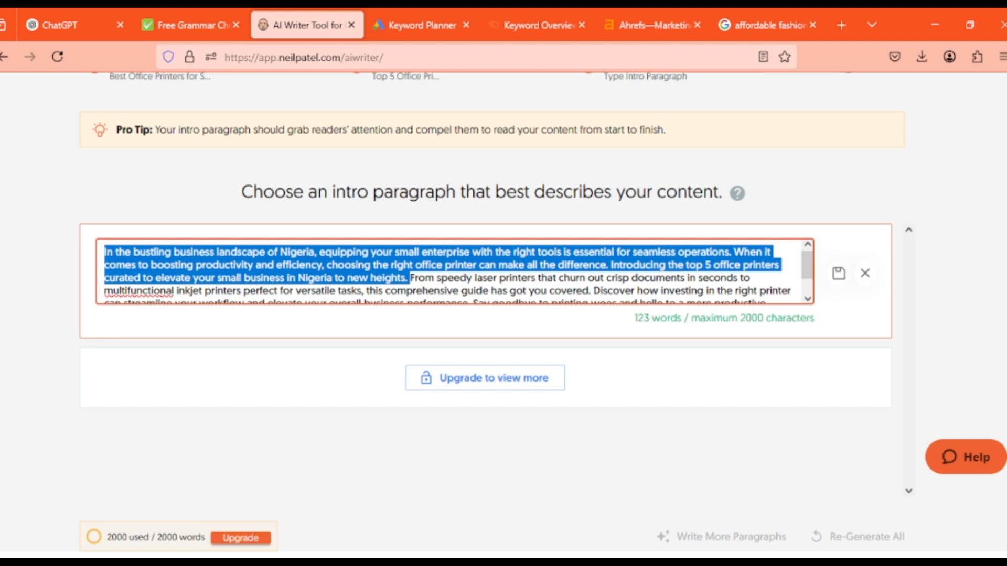
{"action": "scroll", "coordinate": [454, 271], "scroll_direction": "down", "scroll_amount": 1}
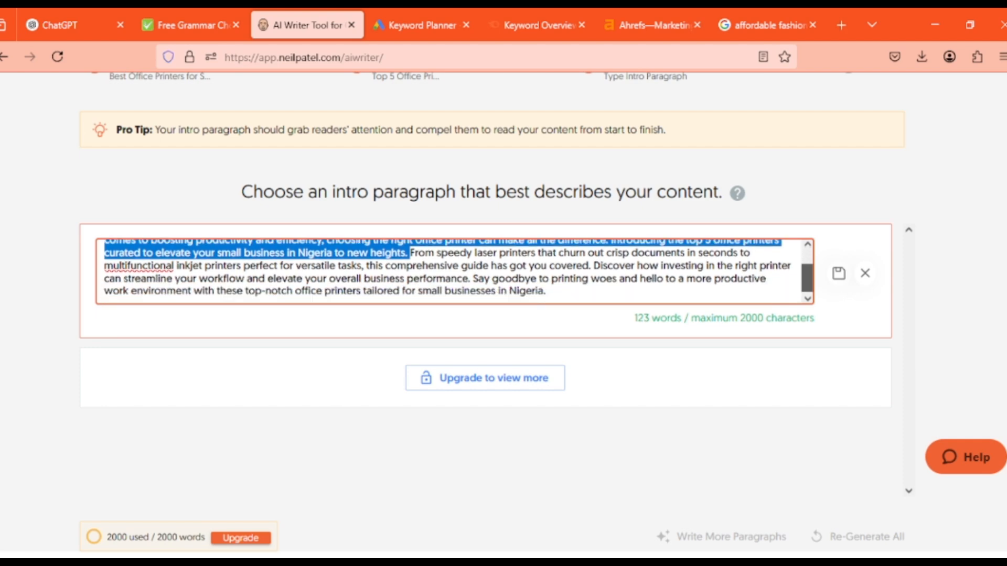
{"action": "scroll", "coordinate": [454, 272], "scroll_direction": "up", "scroll_amount": 1}
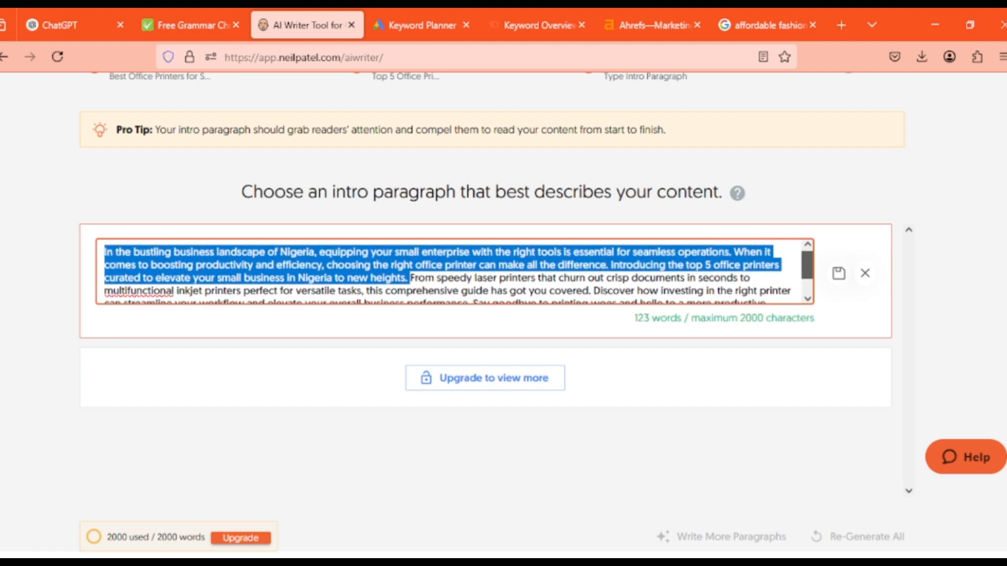
{"action": "scroll", "coordinate": [454, 271], "scroll_direction": "down", "scroll_amount": 1}
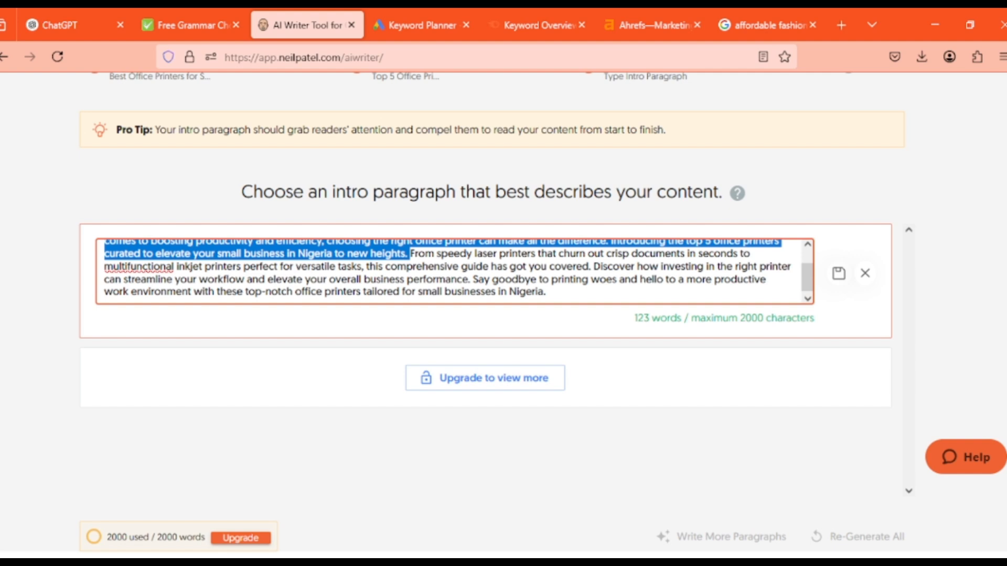
Copy the whole intro paragraph into the GrammarCheck editor and run the free grammar check
{"action": "key", "text": "ctrl+a"}
{"action": "key", "text": "ctrl+c"}
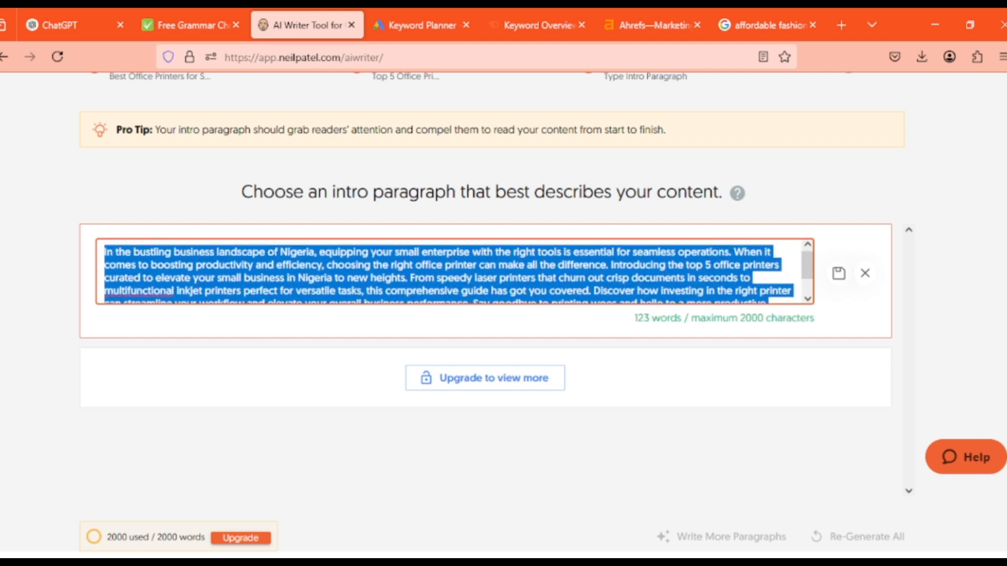
{"action": "left_click", "coordinate": [189, 25]}
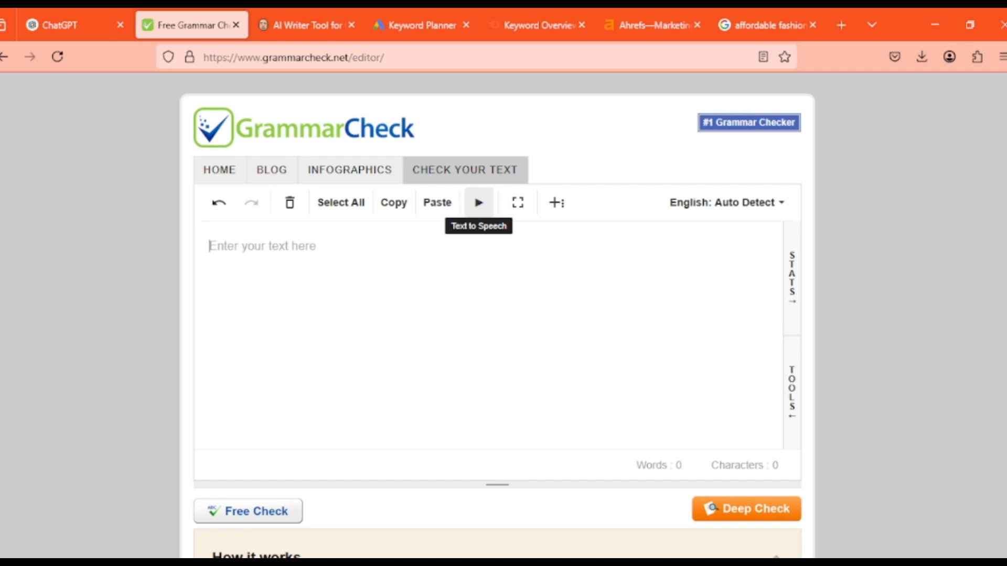
{"action": "key", "text": "ctrl+v"}
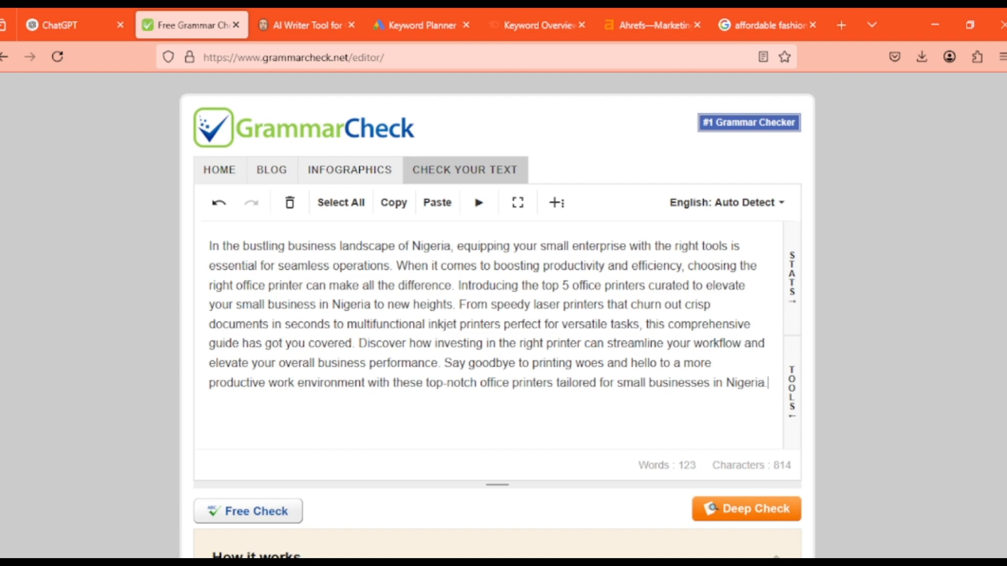
{"action": "left_click", "coordinate": [248, 511]}
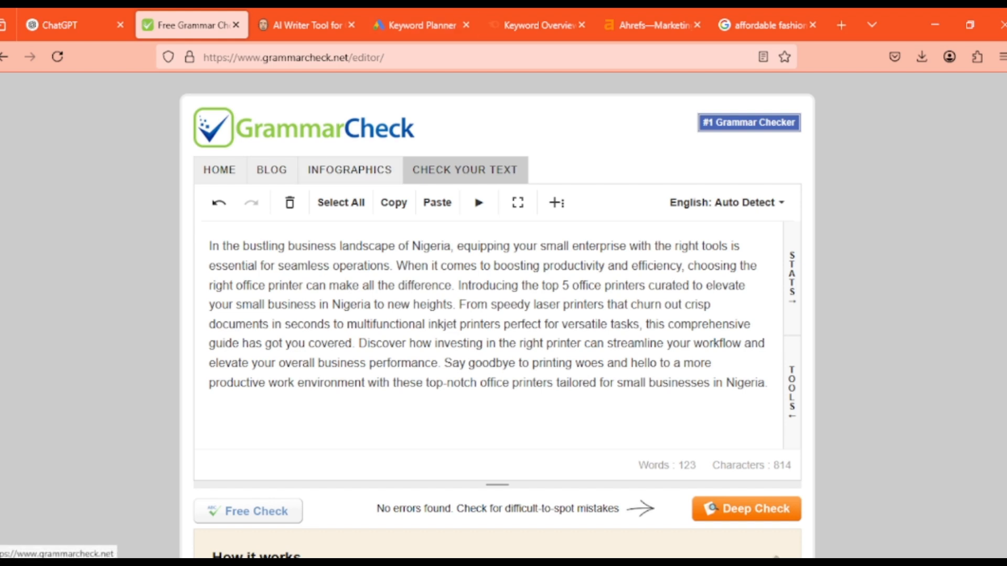
Start a new line below the title in the ChatGPT prompt, then switch to the home appliances keyword document in WPS Office
{"action": "left_click", "coordinate": [73, 25]}
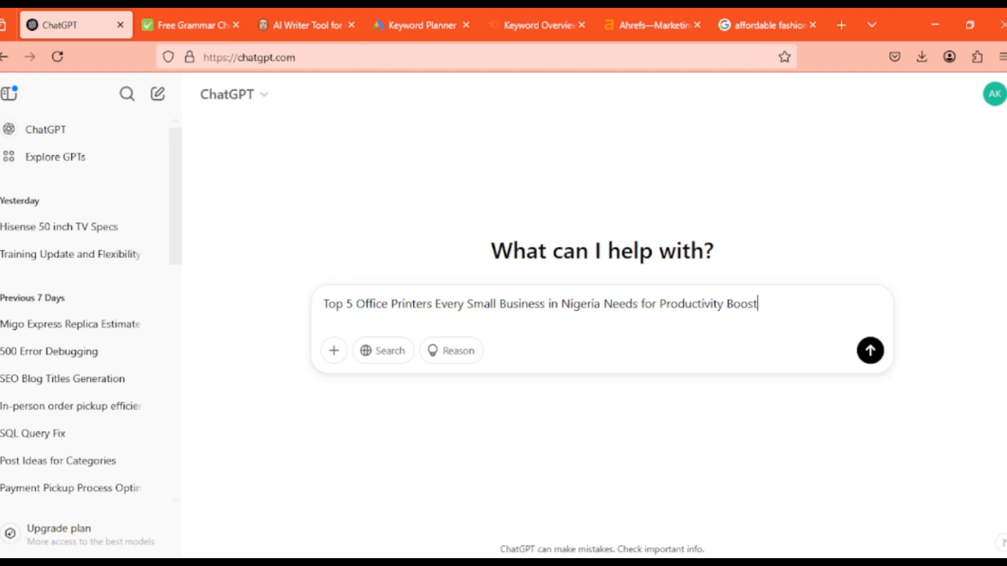
{"action": "key", "text": "shift+Return"}
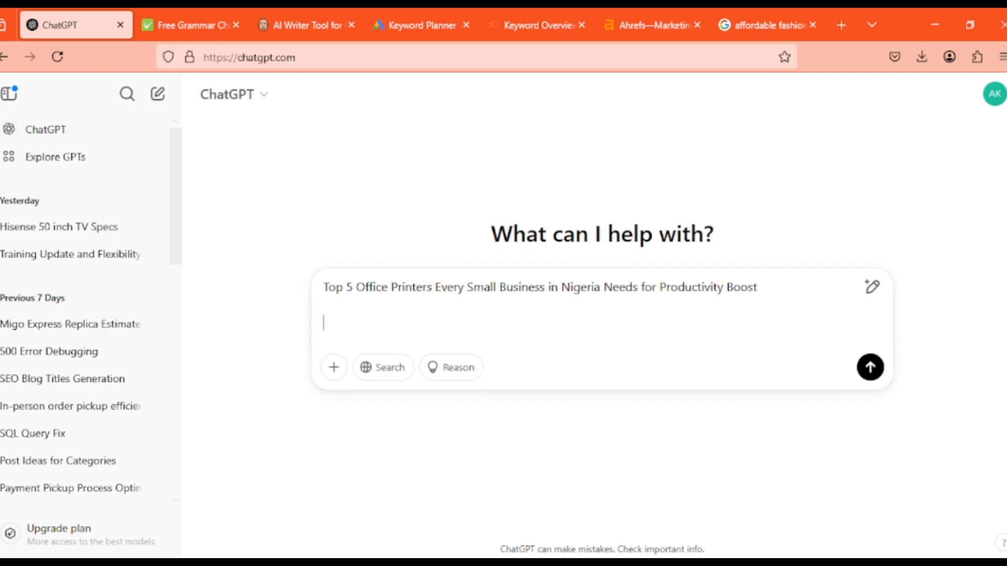
{"action": "mouse_move", "coordinate": [657, 562]}
{"action": "left_click", "coordinate": [741, 506]}
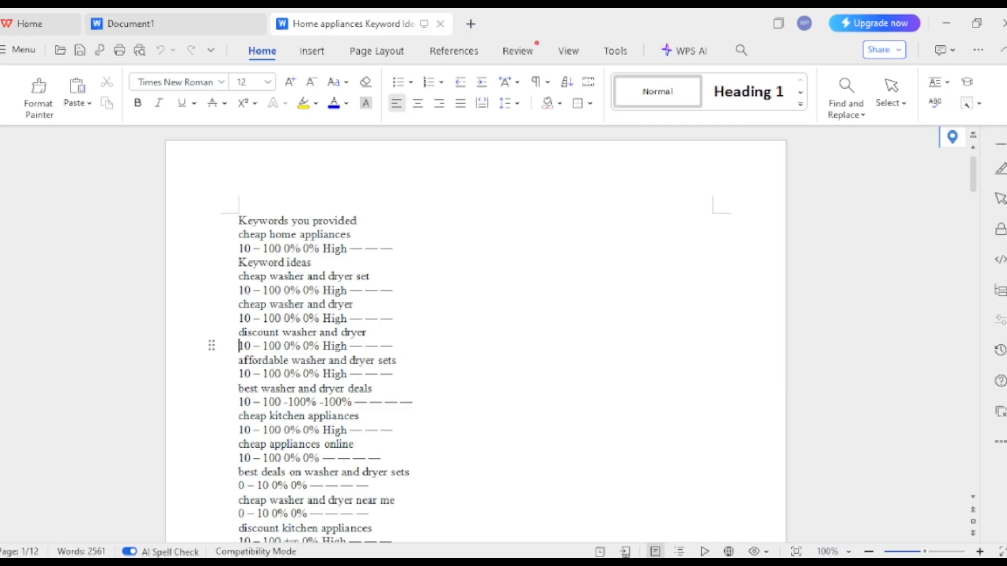
Look for the blog content format document in the recent files list and in the blog, Documents and Blogs Written To Be Posted folders
{"action": "left_click", "coordinate": [21, 49]}
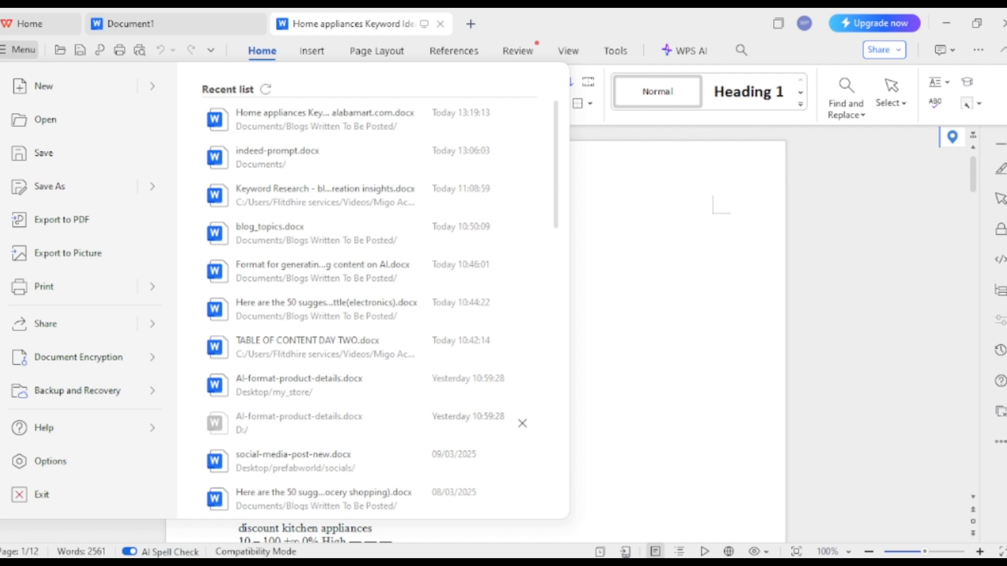
{"action": "mouse_move", "coordinate": [506, 564]}
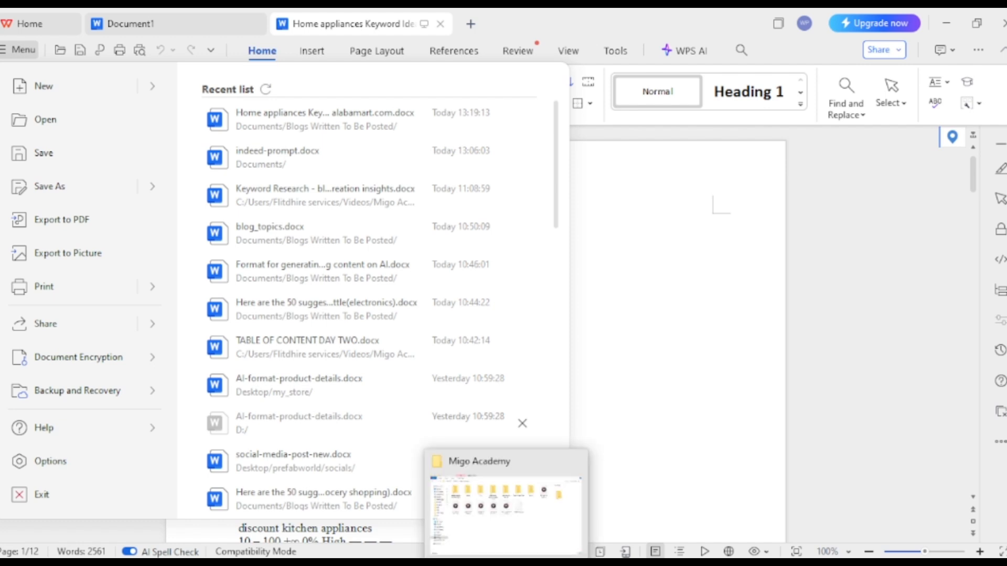
{"action": "left_click", "coordinate": [506, 514]}
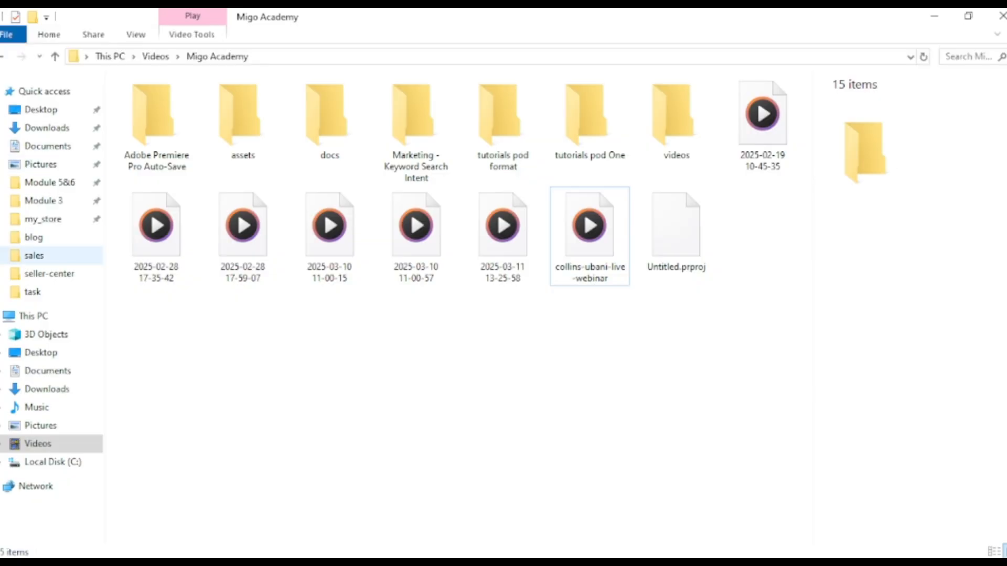
{"action": "left_click", "coordinate": [33, 237]}
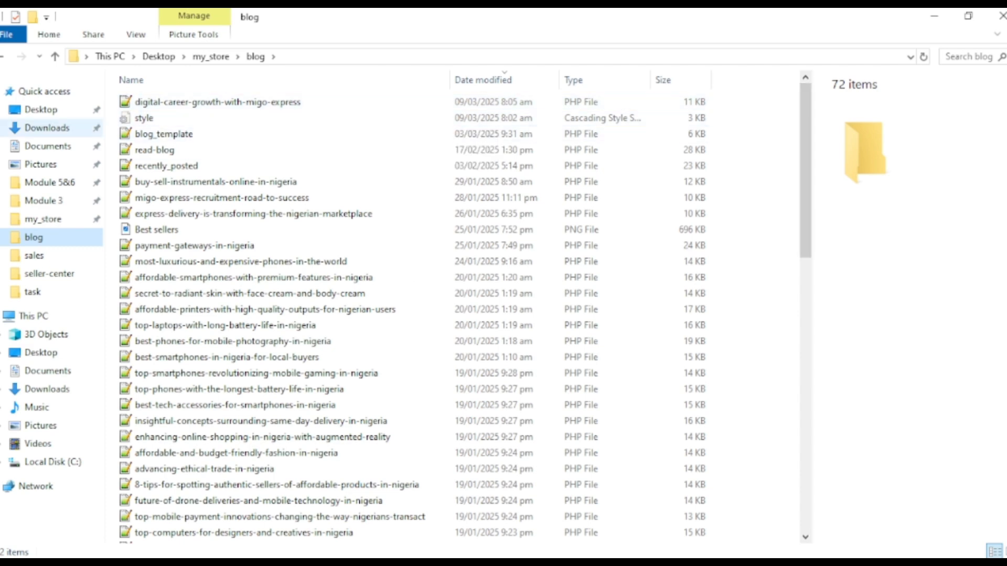
{"action": "left_click", "coordinate": [47, 146]}
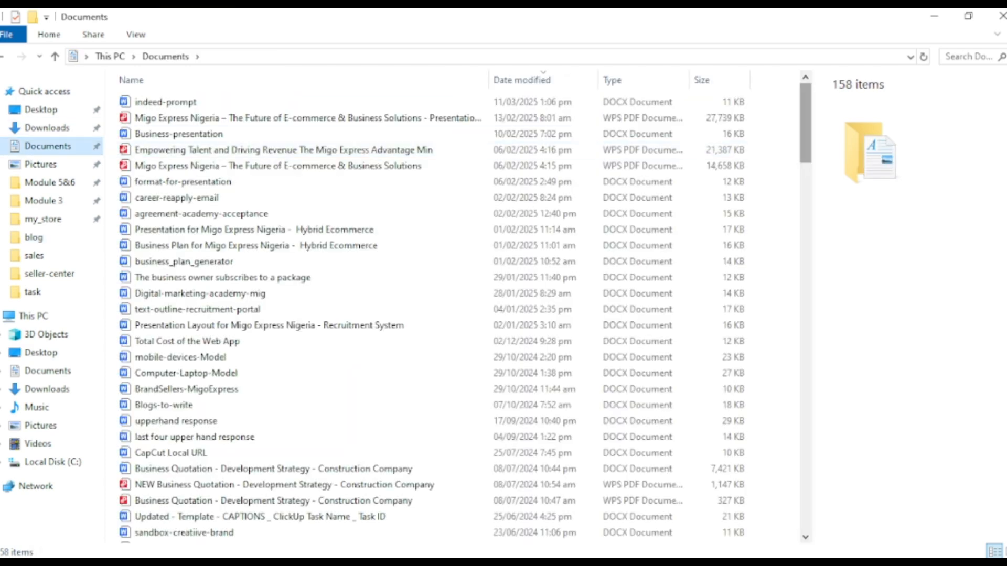
{"action": "scroll", "coordinate": [647, 146], "scroll_direction": "down", "scroll_amount": 20}
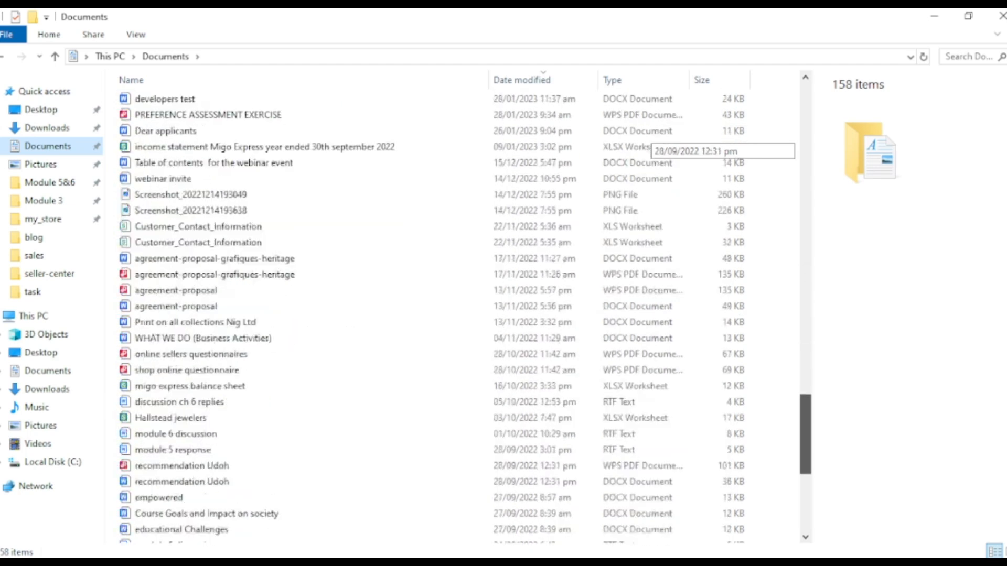
{"action": "scroll", "coordinate": [647, 145], "scroll_direction": "down", "scroll_amount": 4}
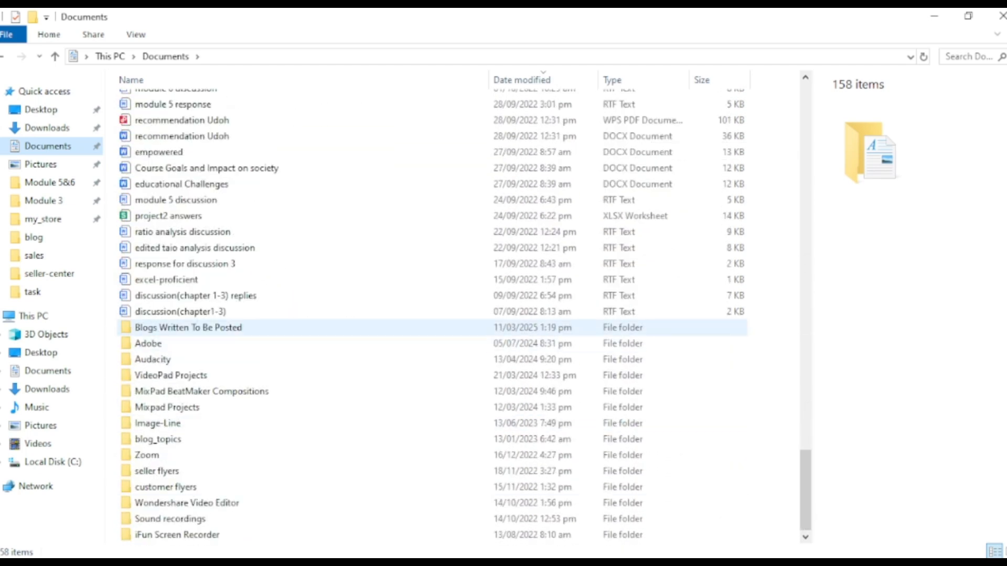
{"action": "double_click", "coordinate": [246, 327]}
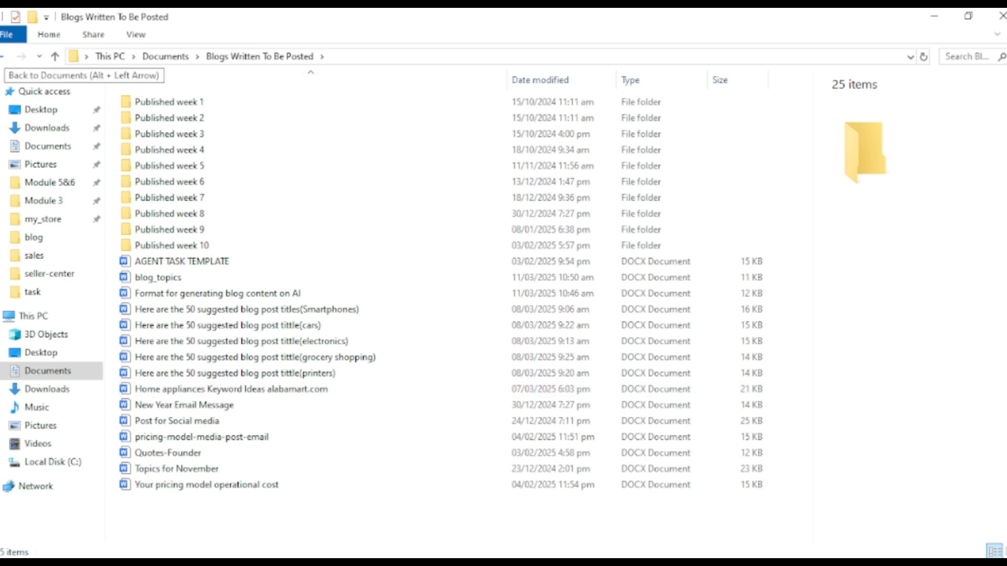
{"action": "left_click", "coordinate": [3, 56]}
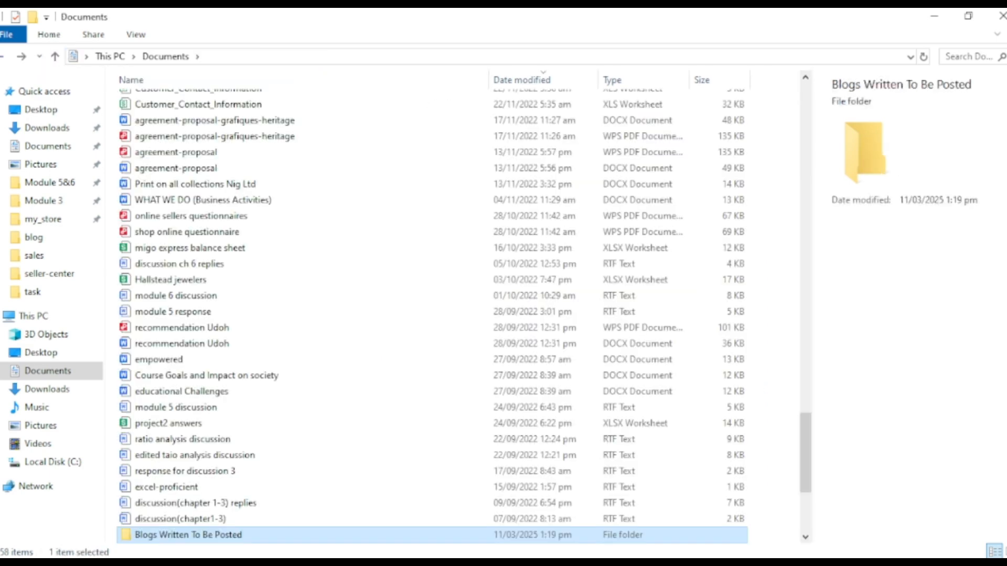
{"action": "left_click_drag", "start_coordinate": [805, 463], "coordinate": [805, 131]}
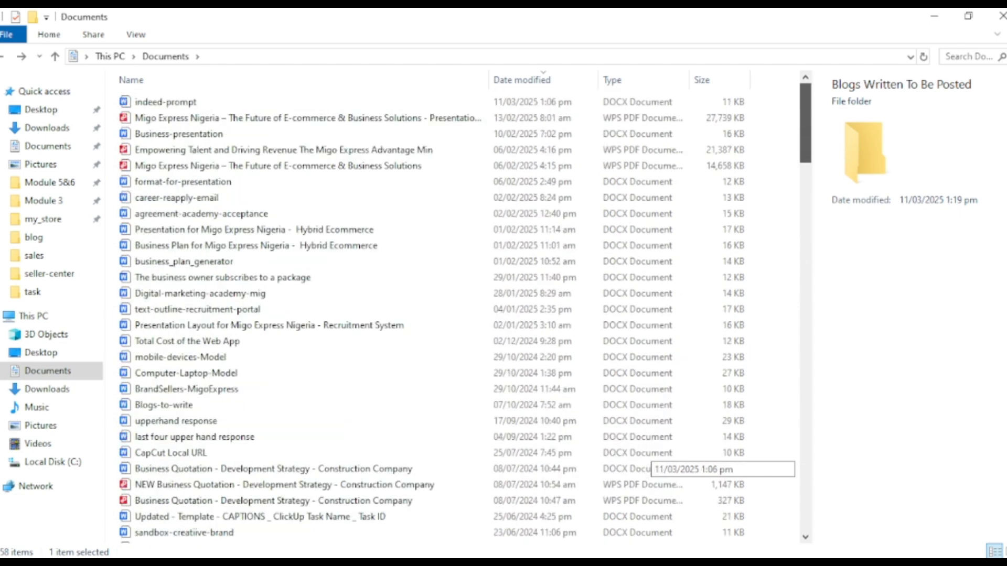
{"action": "scroll", "coordinate": [645, 456], "scroll_direction": "down", "scroll_amount": 20}
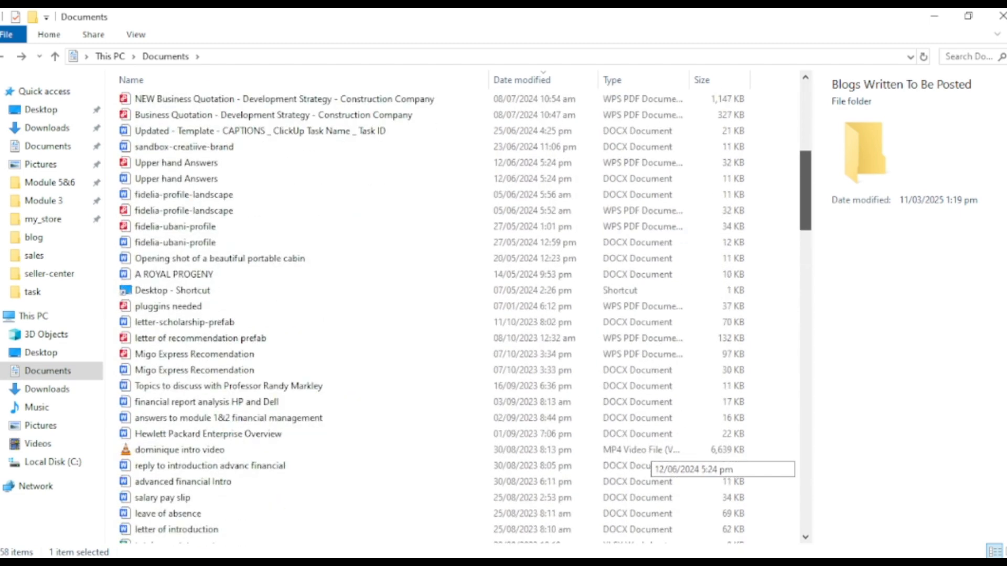
{"action": "scroll", "coordinate": [644, 457], "scroll_direction": "down", "scroll_amount": 10}
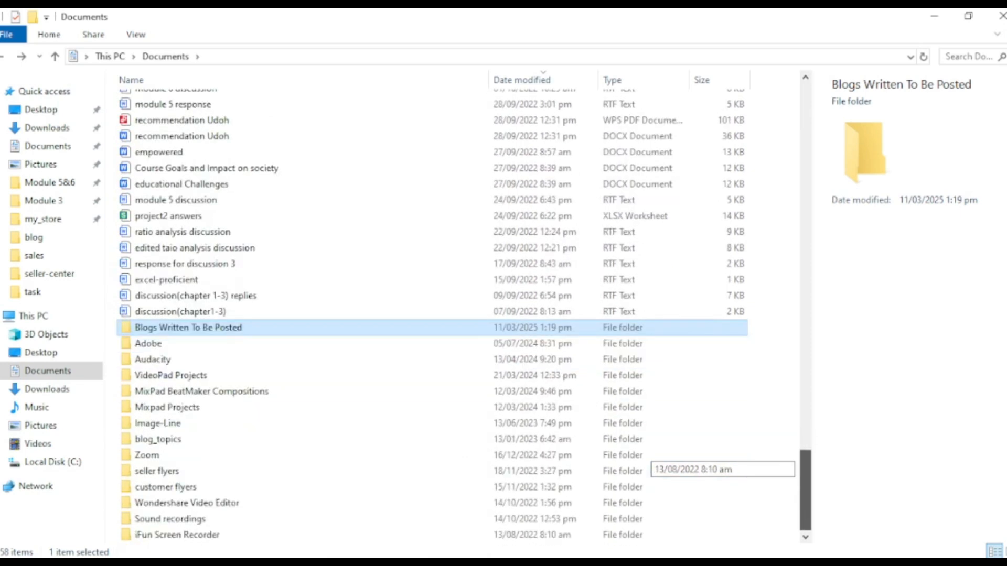
Switch to Document1 in WPS Office and open the recent file "Format for generating blog content on AI"
{"action": "left_click", "coordinate": [655, 564]}
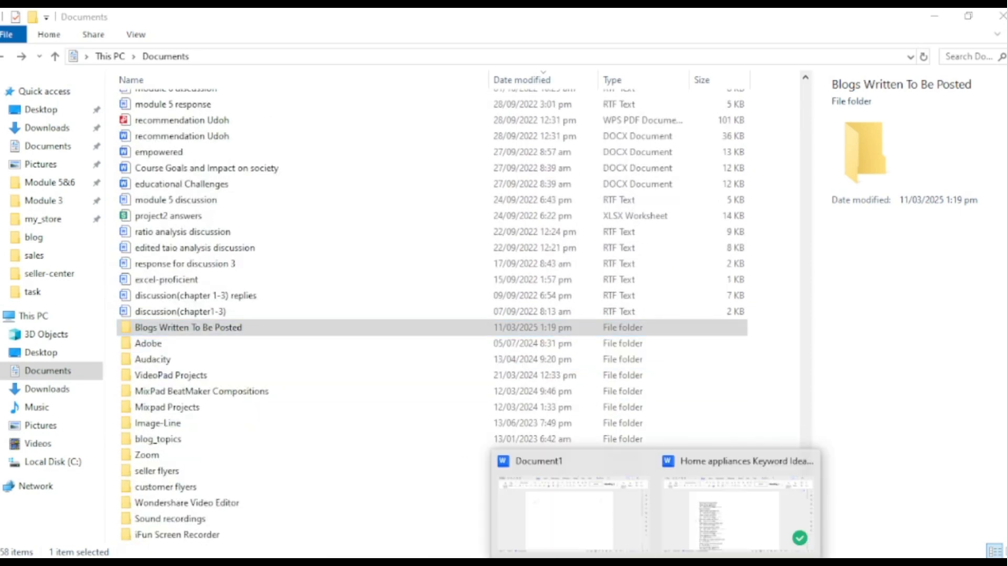
{"action": "left_click", "coordinate": [571, 511]}
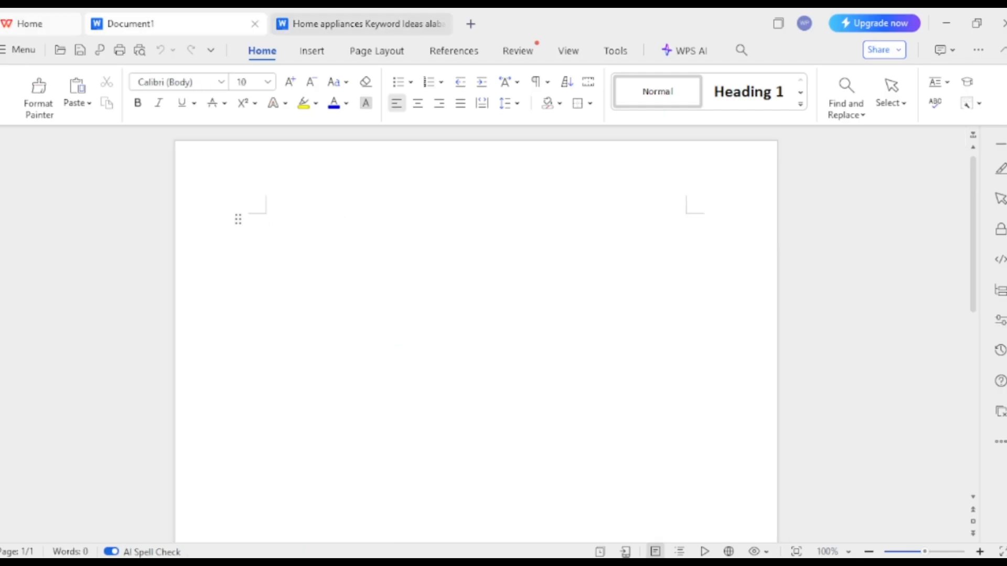
{"action": "left_click", "coordinate": [20, 49]}
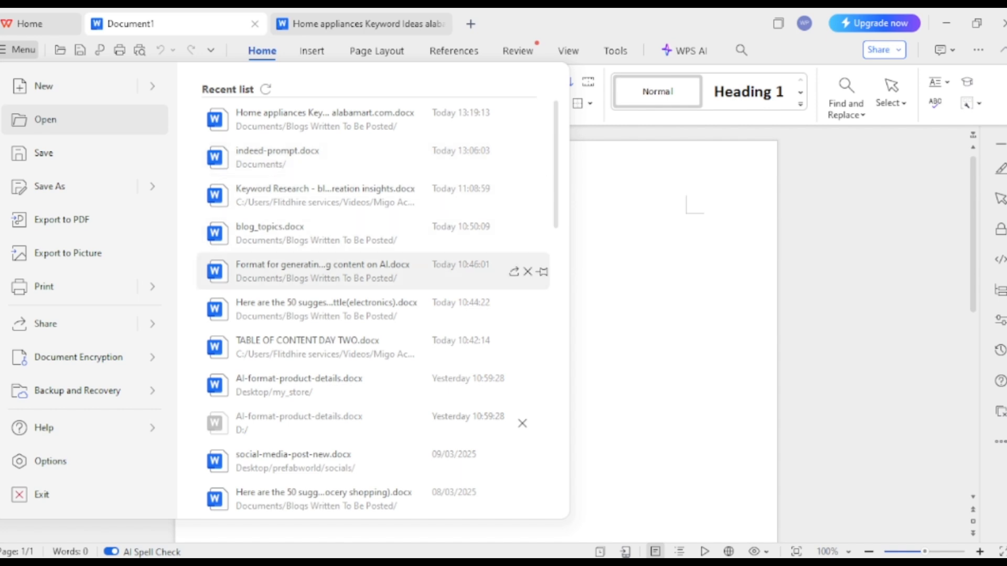
{"action": "left_click", "coordinate": [323, 270]}
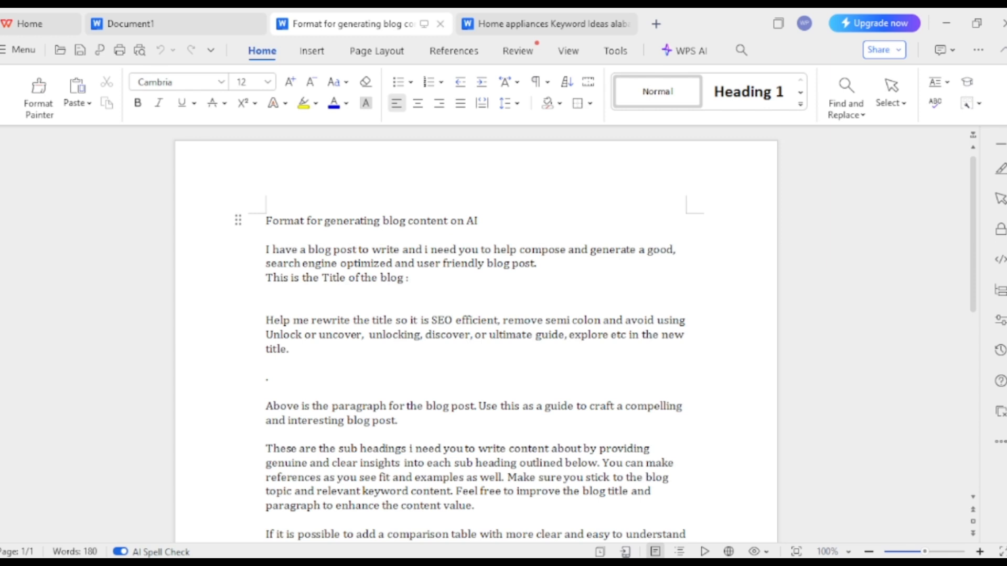
Copy the format's opening request through "This is the Title of the blog :" and paste it before the title in the ChatGPT prompt
{"action": "left_click_drag", "start_coordinate": [411, 278], "coordinate": [265, 247]}
{"action": "key", "text": "ctrl+c"}
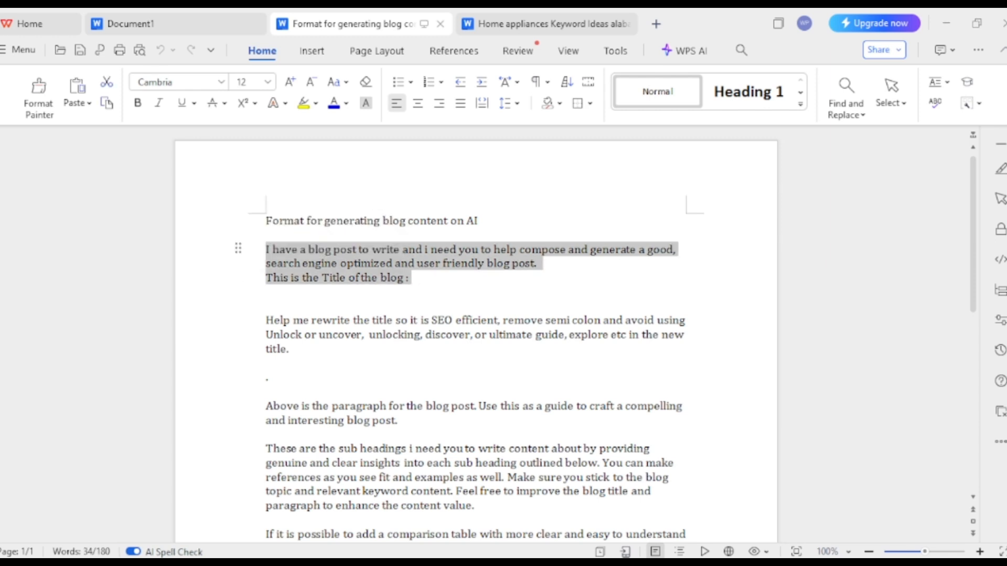
{"action": "key", "text": "alt+Tab"}
{"action": "left_click", "coordinate": [324, 287]}
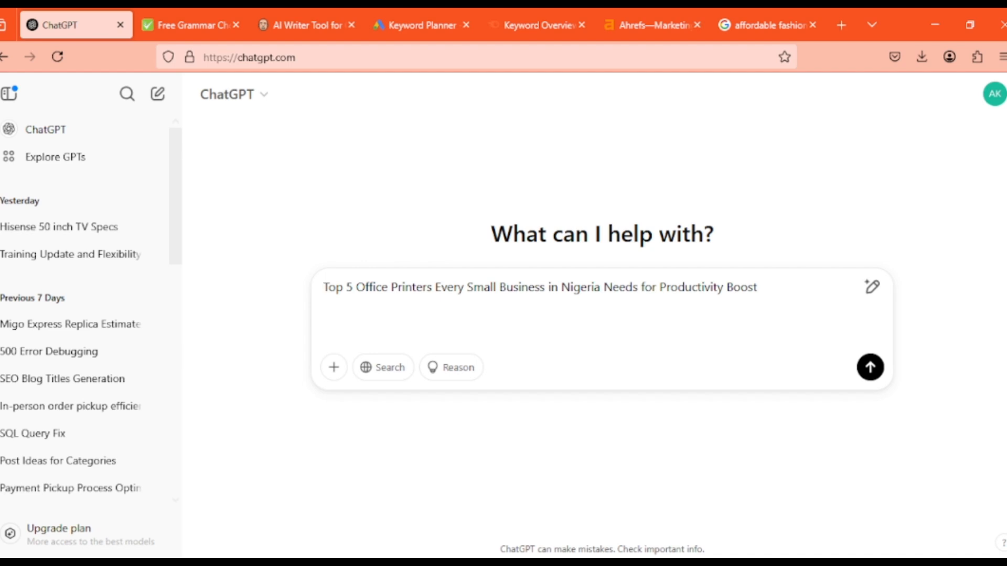
{"action": "key", "text": "ctrl+v"}
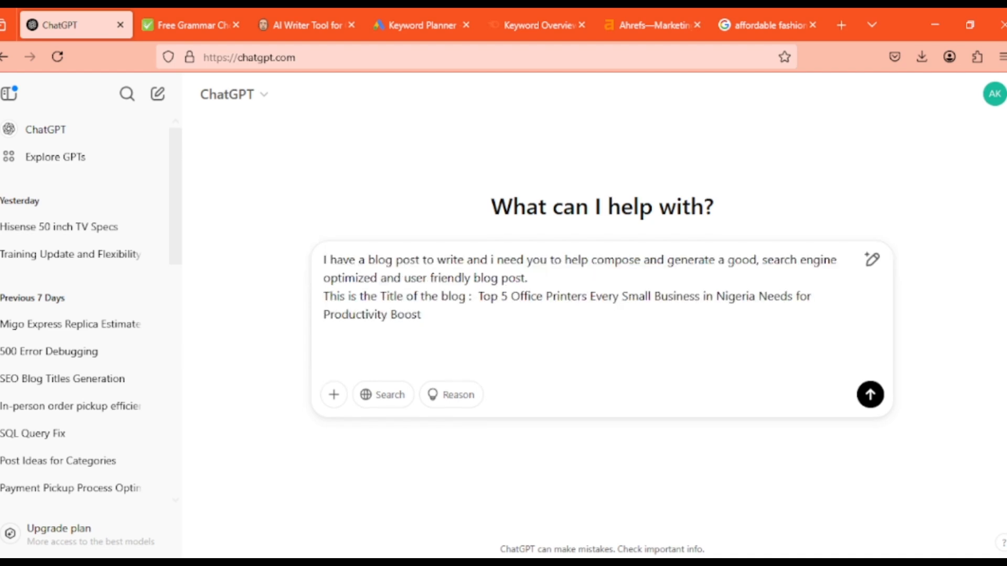
Add another line below the title in the ChatGPT prompt and select the blog title text
{"action": "left_click", "coordinate": [324, 332]}
{"action": "key", "text": "shift+Return"}
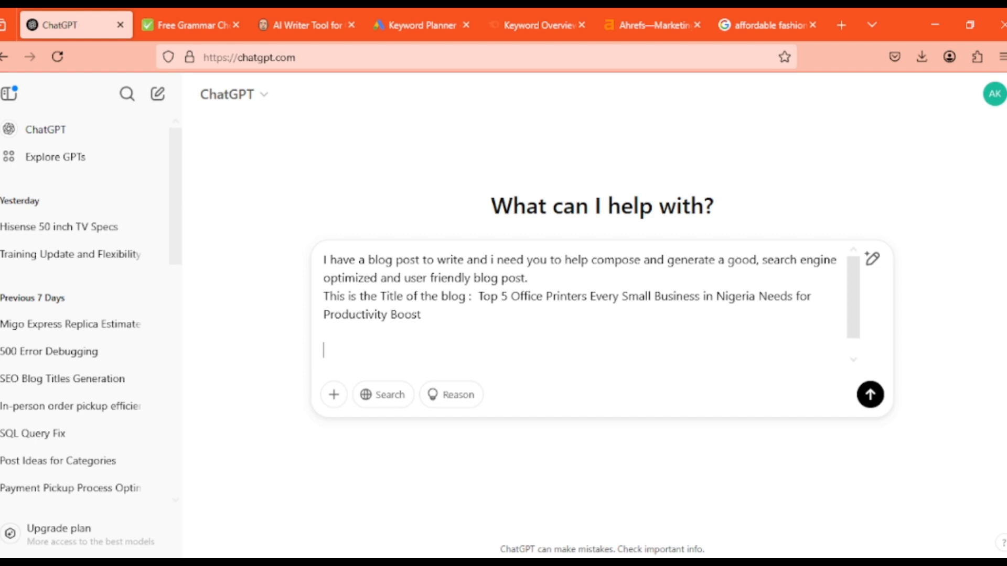
{"action": "left_click_drag", "start_coordinate": [422, 315], "coordinate": [478, 297]}
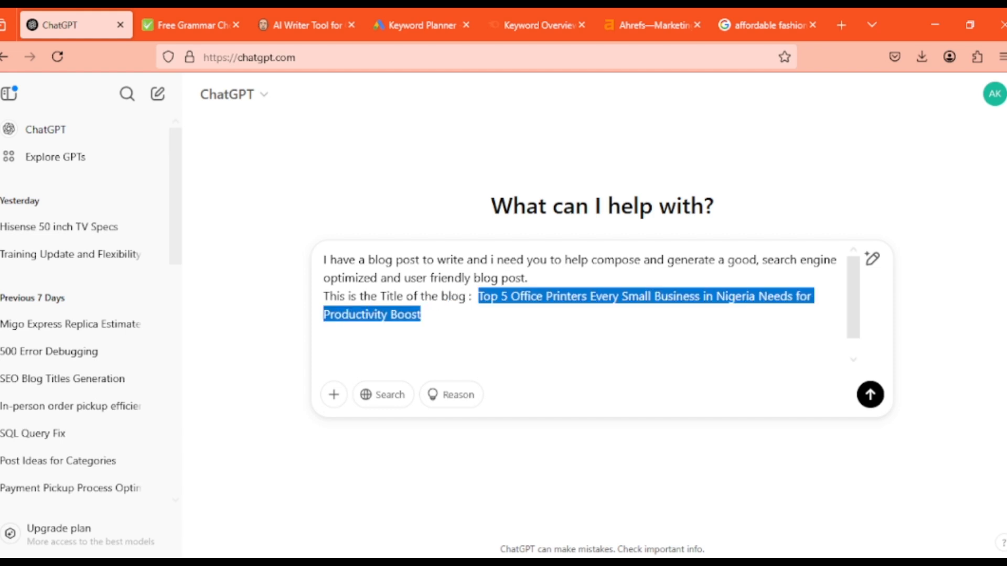
Copy the title-rewrite instruction from the format document, paste it below the blog title in the ChatGPT prompt, and review it against the title
{"action": "key", "text": "alt+Tab"}
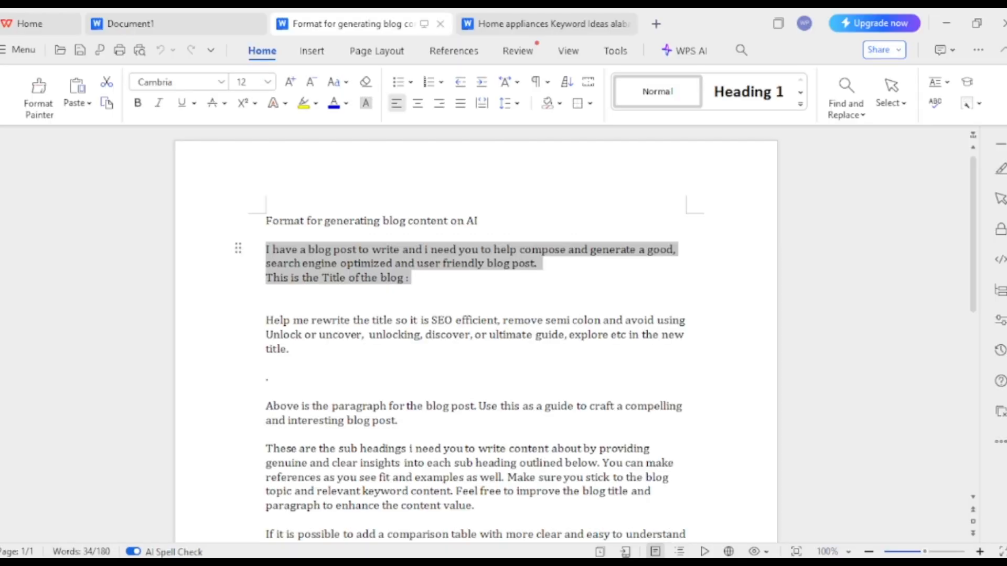
{"action": "left_click_drag", "start_coordinate": [267, 320], "coordinate": [295, 350]}
{"action": "key", "text": "ctrl+c"}
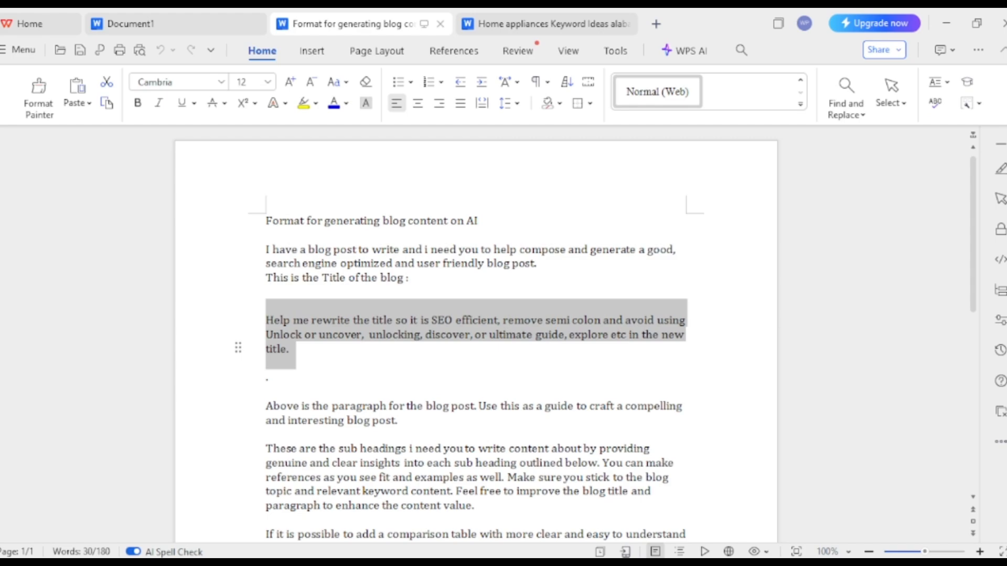
{"action": "key", "text": "alt+Tab"}
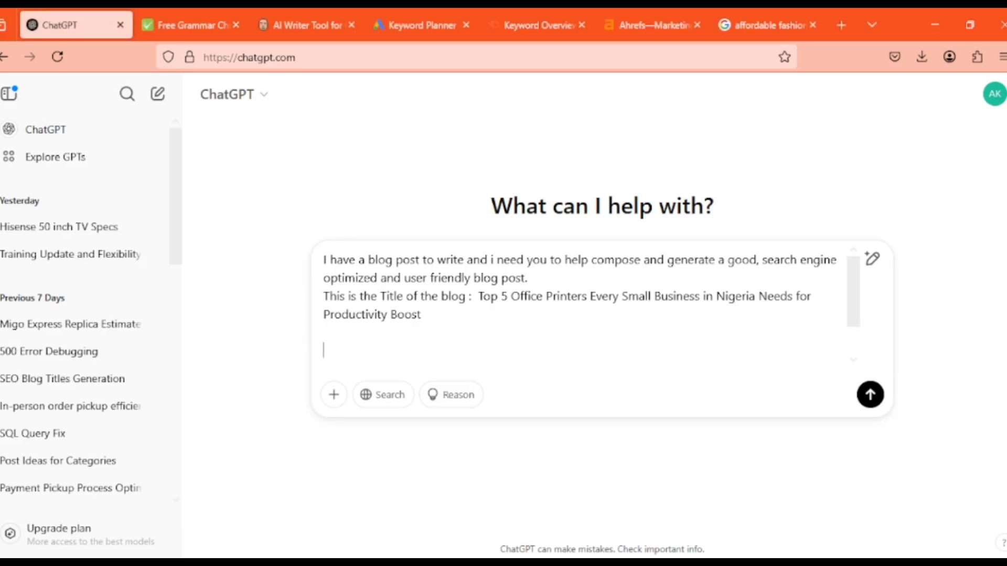
{"action": "key", "text": "ctrl+v"}
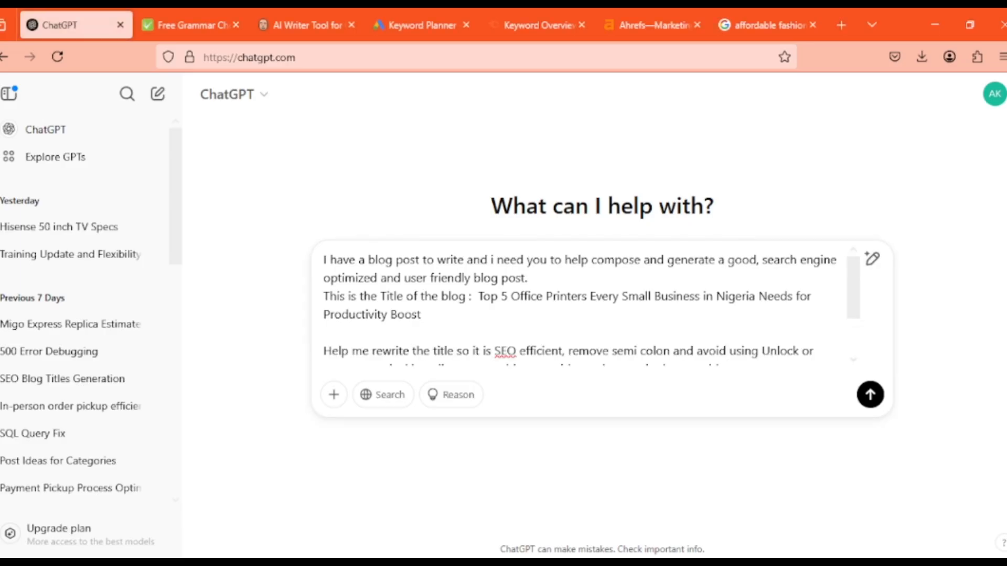
{"action": "left_click_drag", "start_coordinate": [853, 283], "coordinate": [853, 320]}
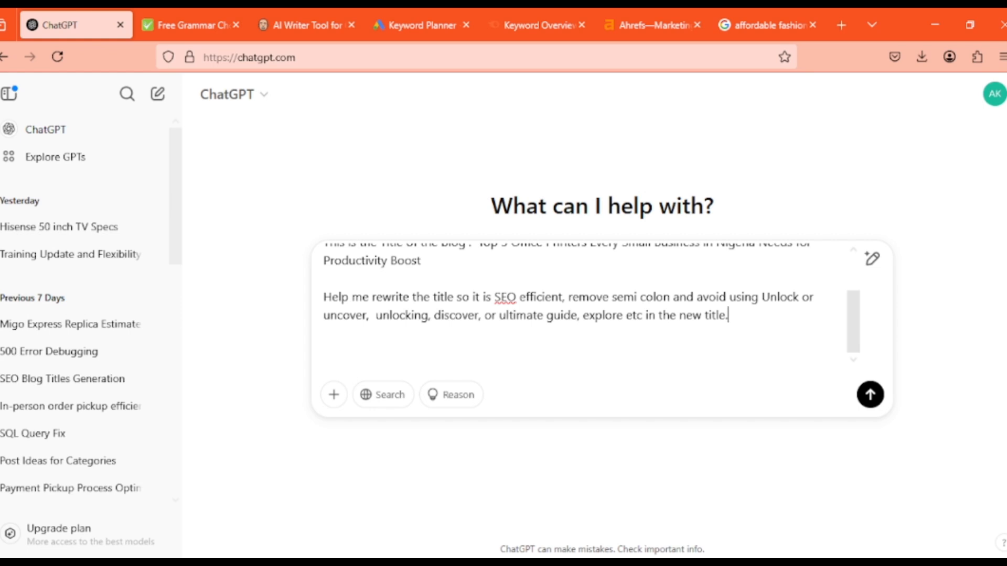
{"action": "double_click", "coordinate": [778, 297]}
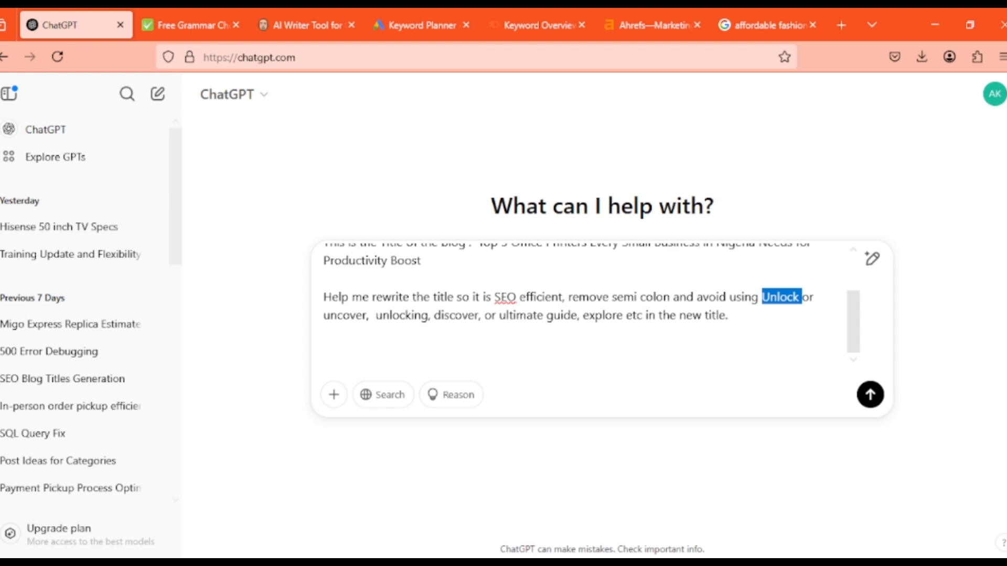
{"action": "scroll", "coordinate": [576, 299], "scroll_direction": "up", "scroll_amount": 1}
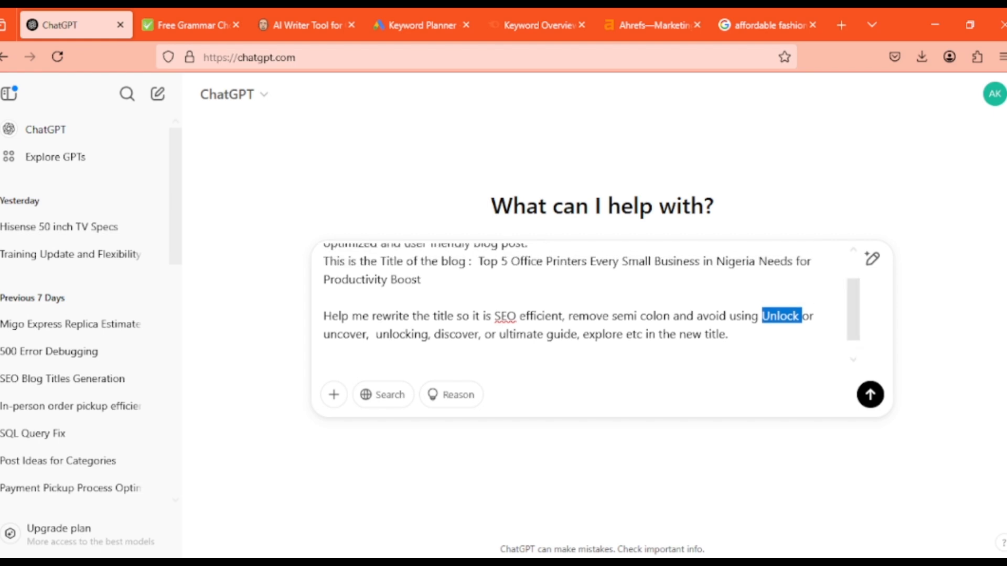
{"action": "left_click_drag", "start_coordinate": [422, 280], "coordinate": [479, 261]}
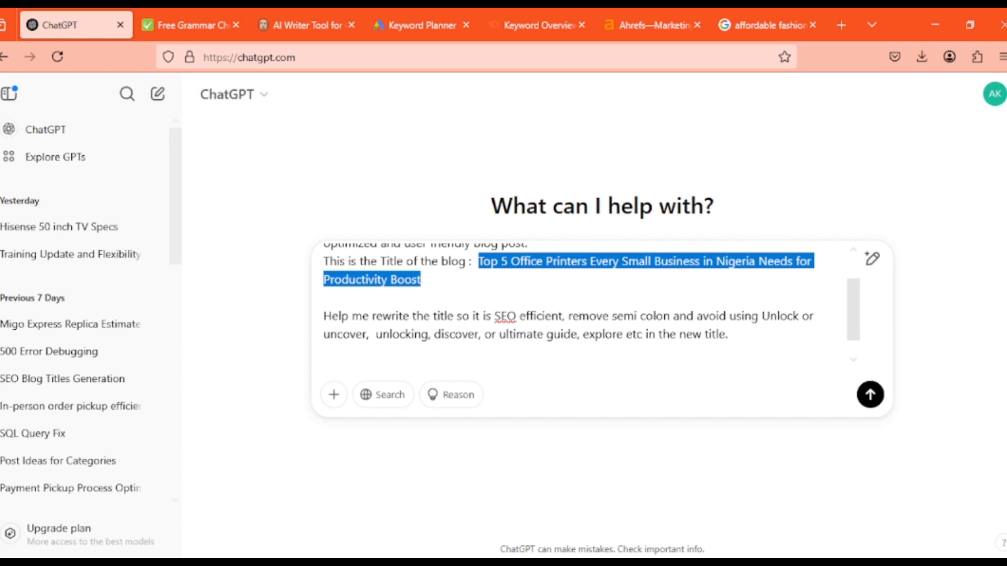
Copy the format's paragraph guidance and sub-heading instructions through "enhance the content value." and paste them below the title-rewrite instruction in the ChatGPT prompt
{"action": "left_click", "coordinate": [729, 334]}
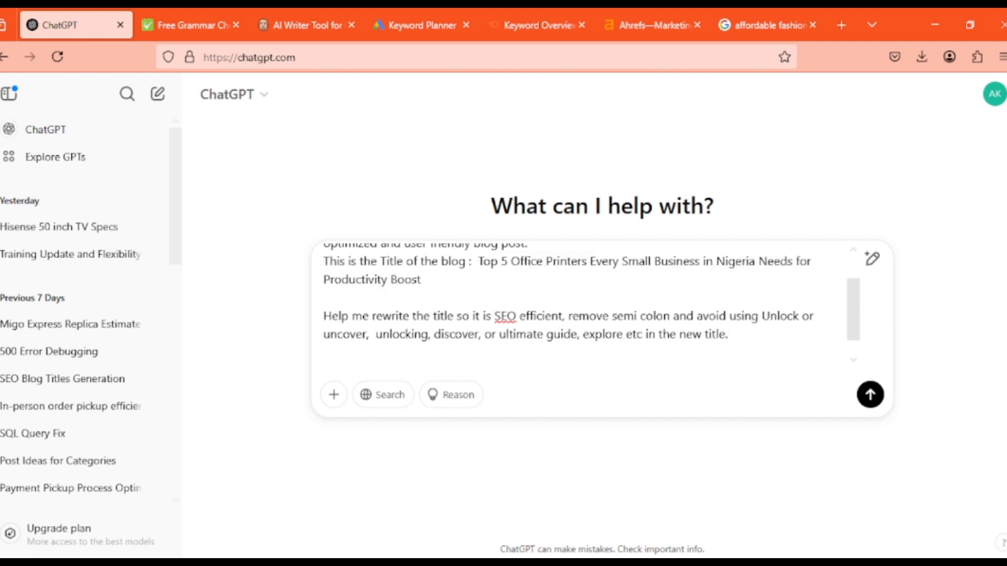
{"action": "key", "text": "shift+Return"}
{"action": "key", "text": "shift+Return"}
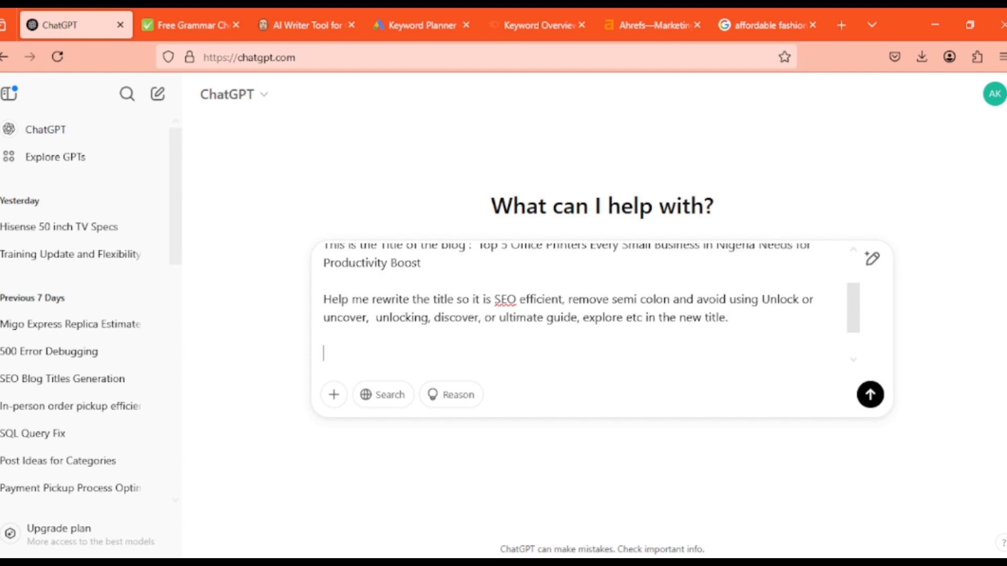
{"action": "left_click", "coordinate": [656, 563]}
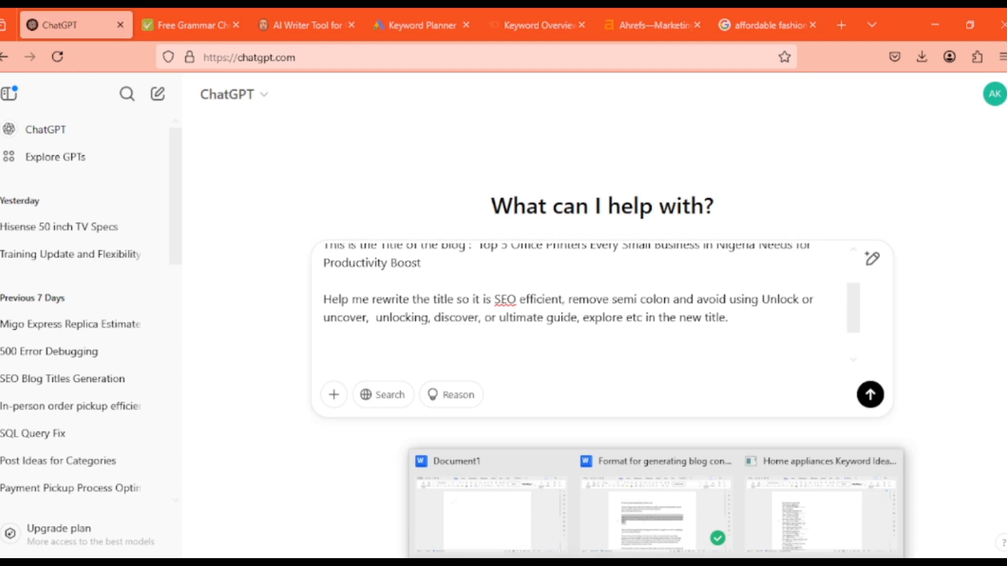
{"action": "left_click", "coordinate": [652, 509]}
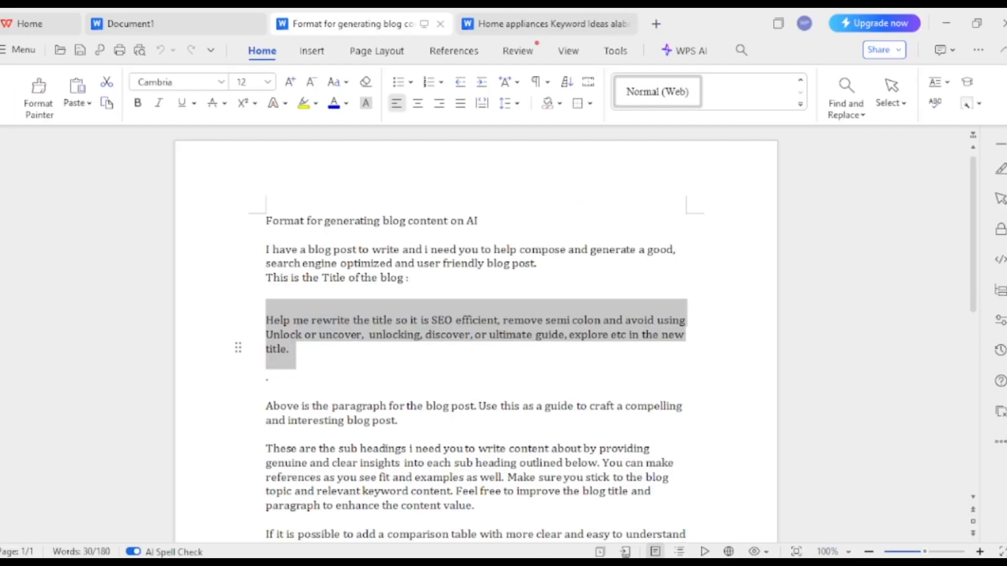
{"action": "scroll", "coordinate": [476, 335], "scroll_direction": "down", "scroll_amount": 3}
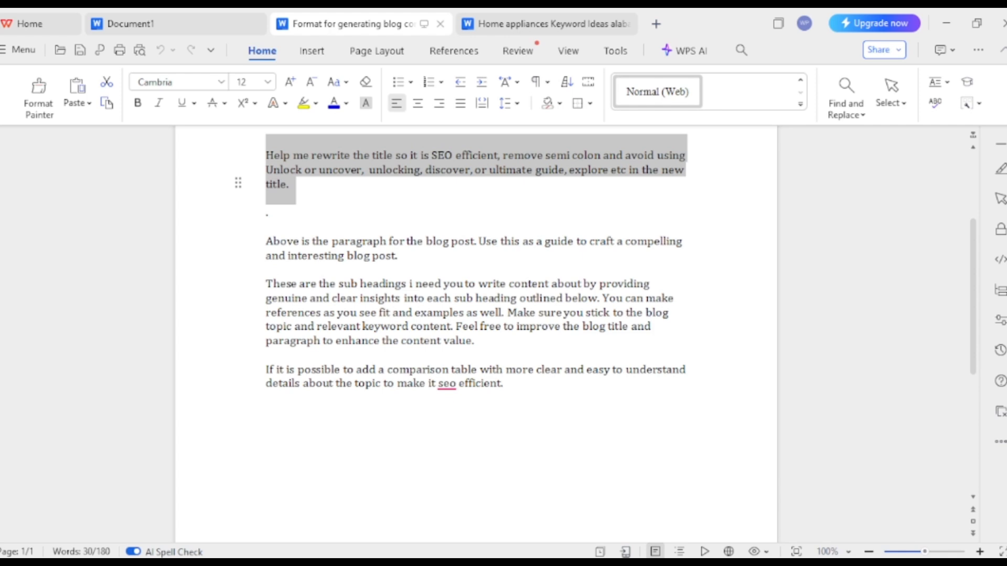
{"action": "left_click_drag", "start_coordinate": [266, 242], "coordinate": [479, 341]}
{"action": "key", "text": "ctrl+c"}
{"action": "key", "text": "alt+Tab"}
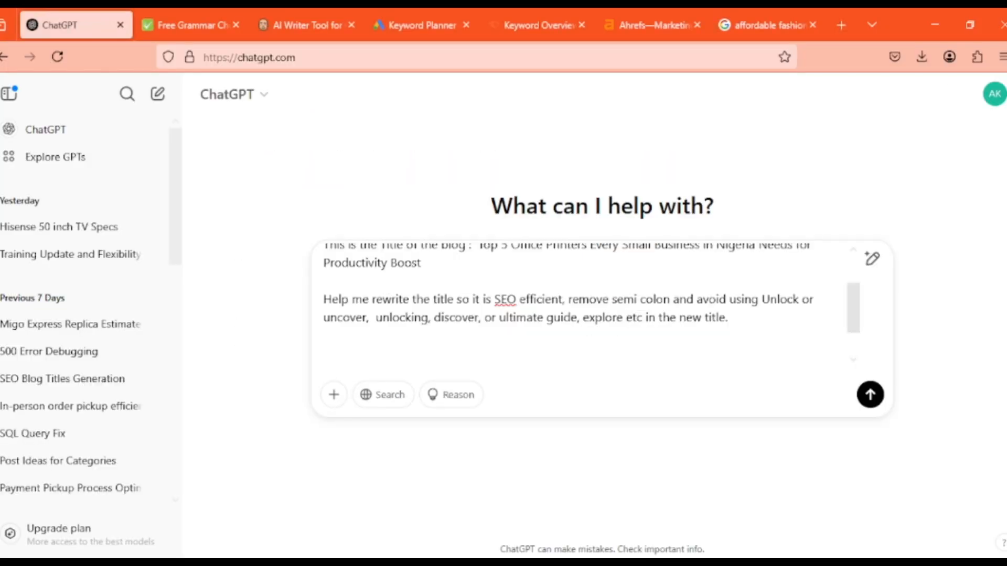
{"action": "key", "text": "ctrl+v"}
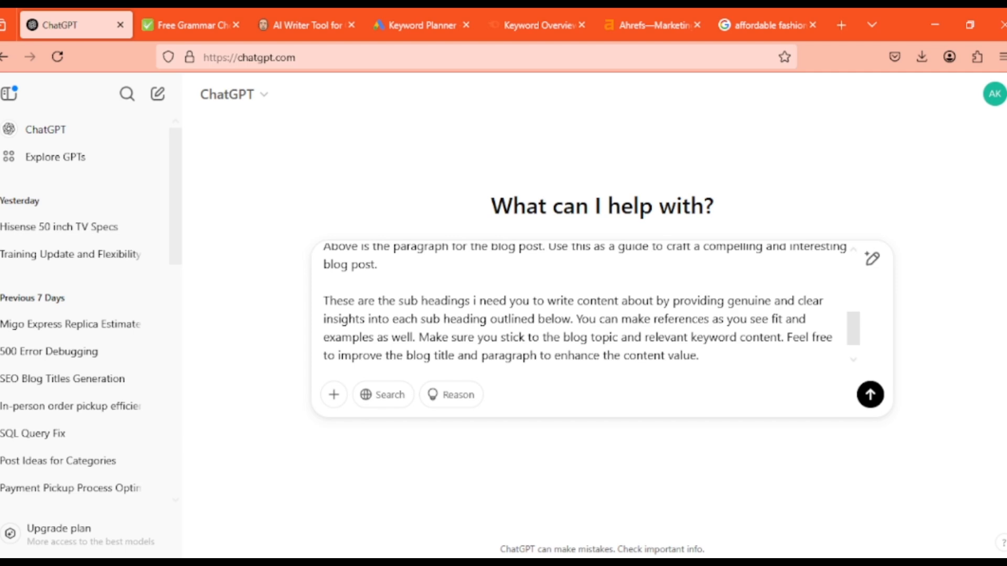
Copy the office printer intro paragraph from AI Writer and paste it below the paragraph guidance in the ChatGPT prompt
{"action": "left_click", "coordinate": [378, 265]}
{"action": "key", "text": "shift+Return"}
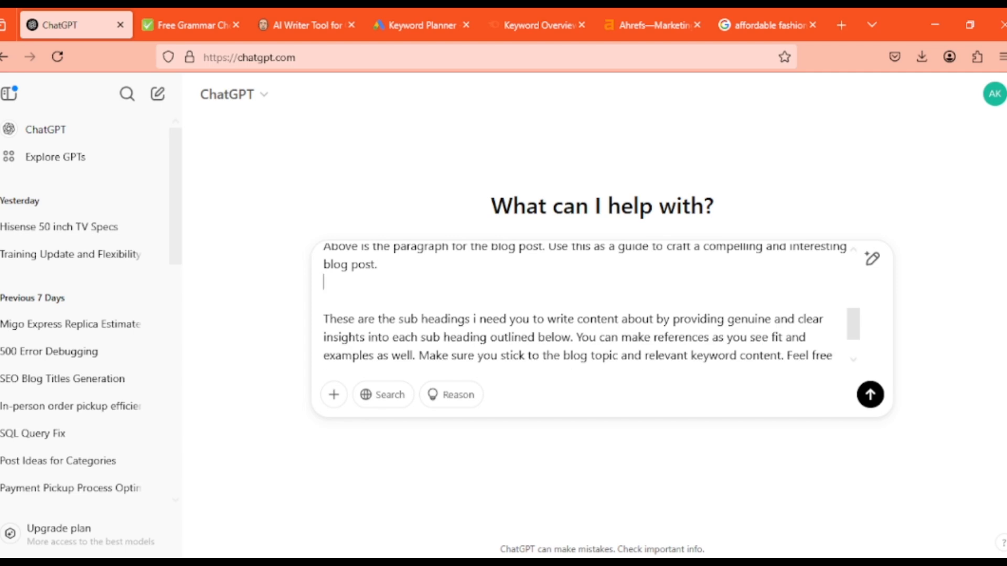
{"action": "key", "text": "shift+Return"}
{"action": "left_click", "coordinate": [307, 25]}
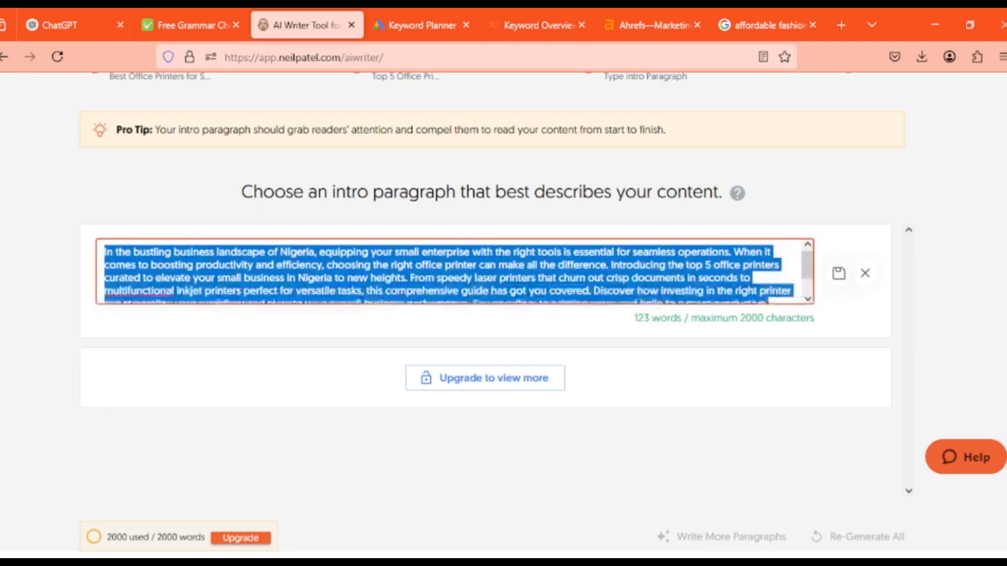
{"action": "key", "text": "ctrl+c"}
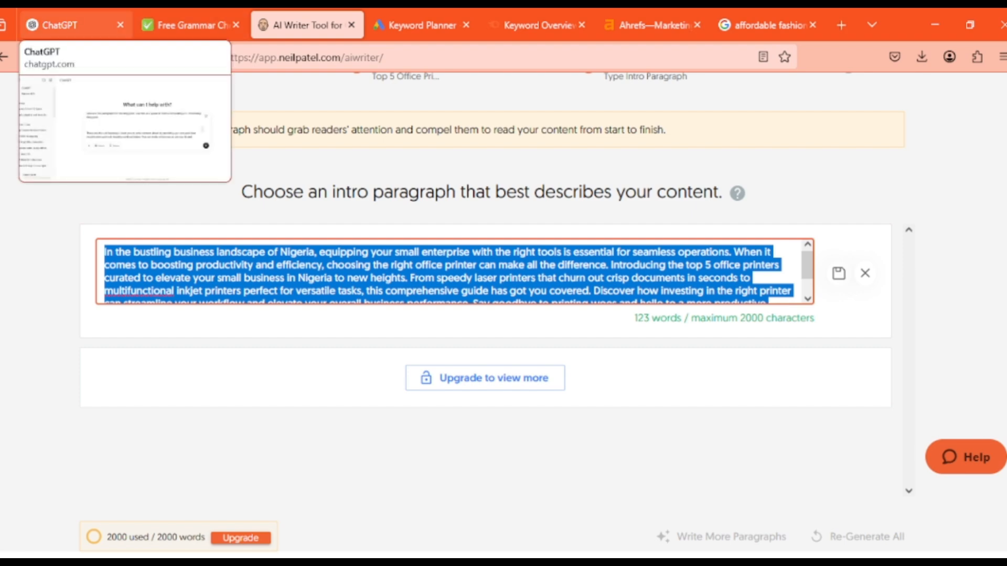
{"action": "left_click", "coordinate": [60, 25]}
{"action": "key", "text": "ctrl+v"}
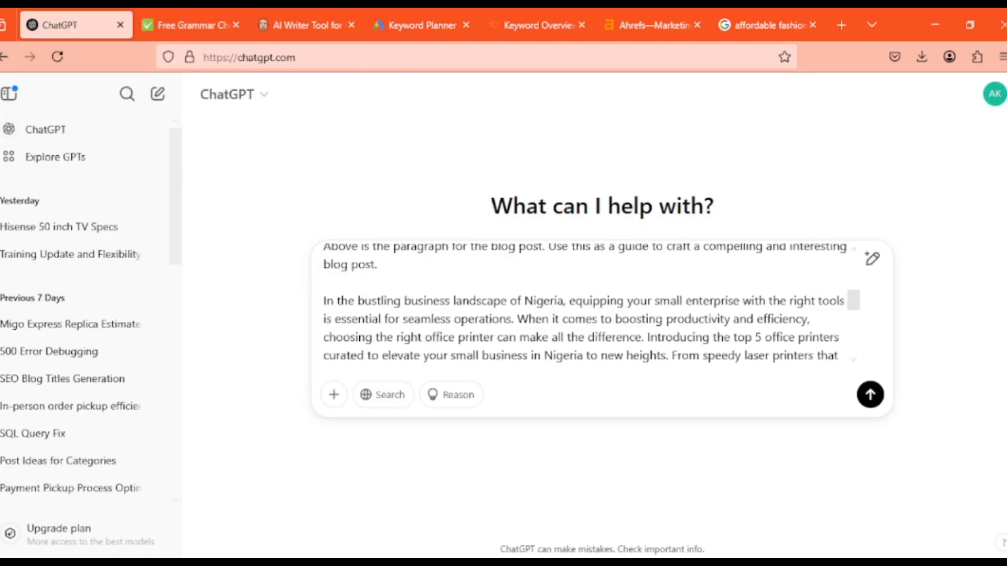
Remove the pasted intro paragraph and paste it again above the line starting "Above is the paragraph for the blog post"
{"action": "scroll", "coordinate": [587, 304], "scroll_direction": "up", "scroll_amount": 3}
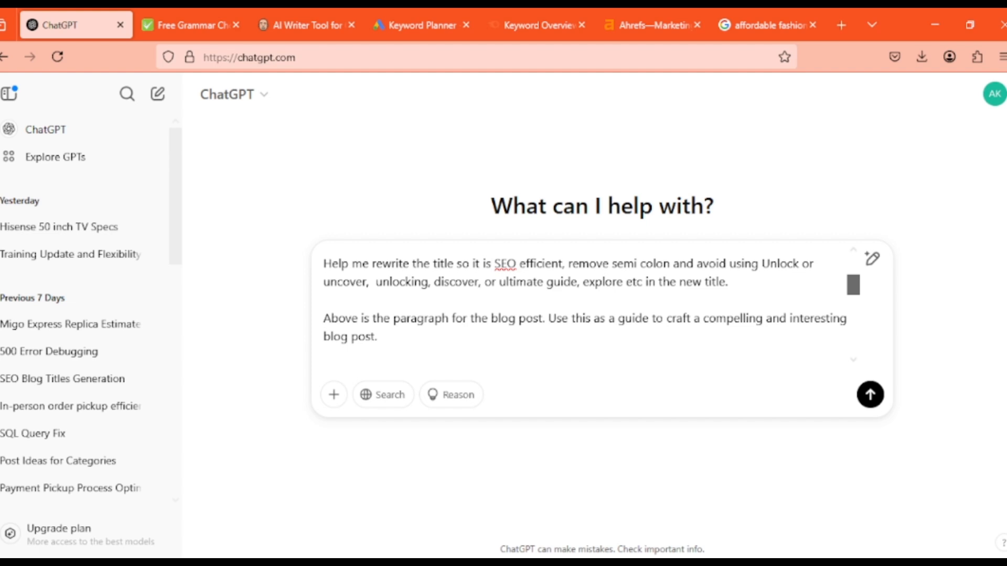
{"action": "scroll", "coordinate": [592, 306], "scroll_direction": "down", "scroll_amount": 3}
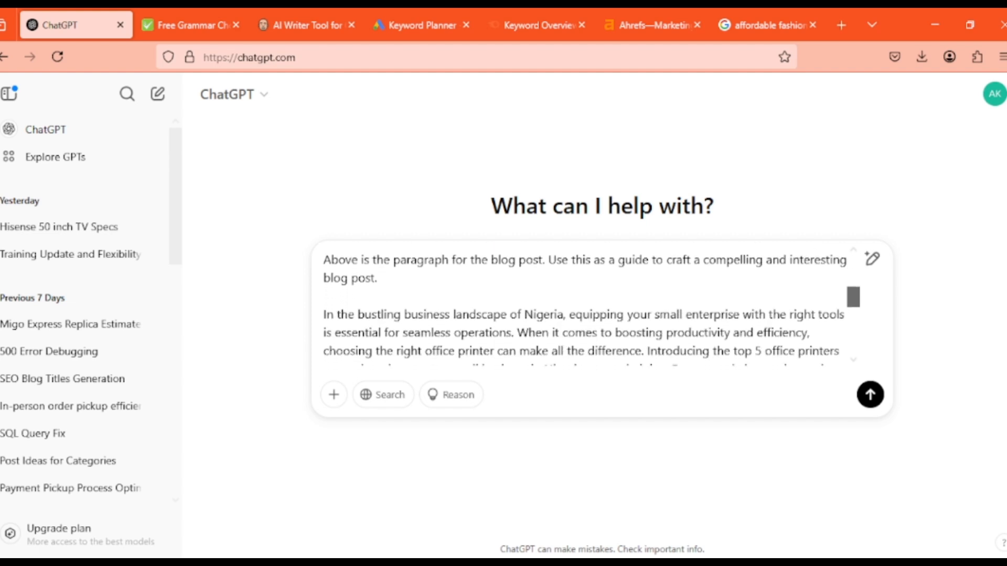
{"action": "scroll", "coordinate": [587, 304], "scroll_direction": "up", "scroll_amount": 2}
{"action": "scroll", "coordinate": [587, 304], "scroll_direction": "down", "scroll_amount": 1}
{"action": "left_click_drag", "start_coordinate": [853, 290], "coordinate": [853, 302]}
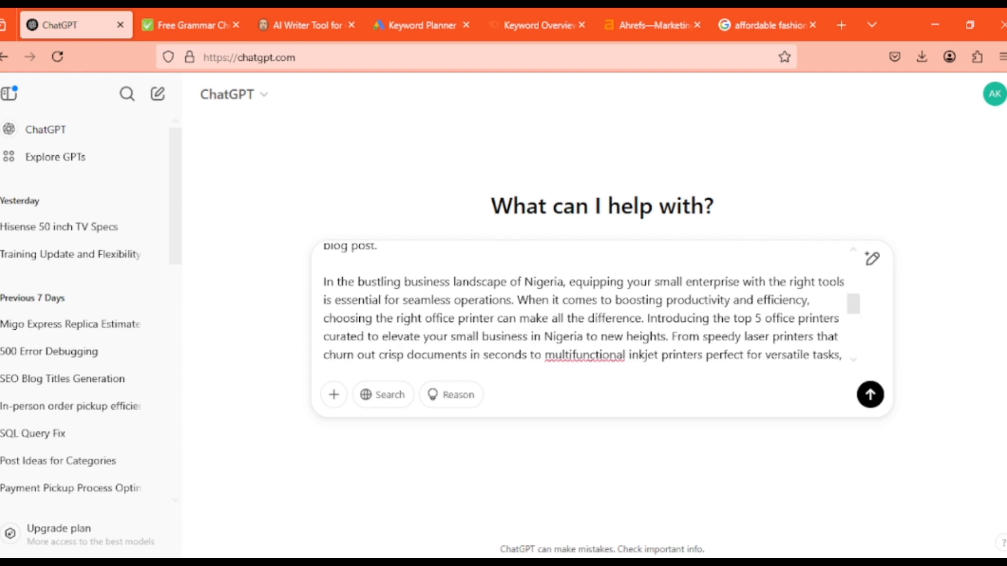
{"action": "key", "text": "BackSpace"}
{"action": "key", "text": "BackSpace"}
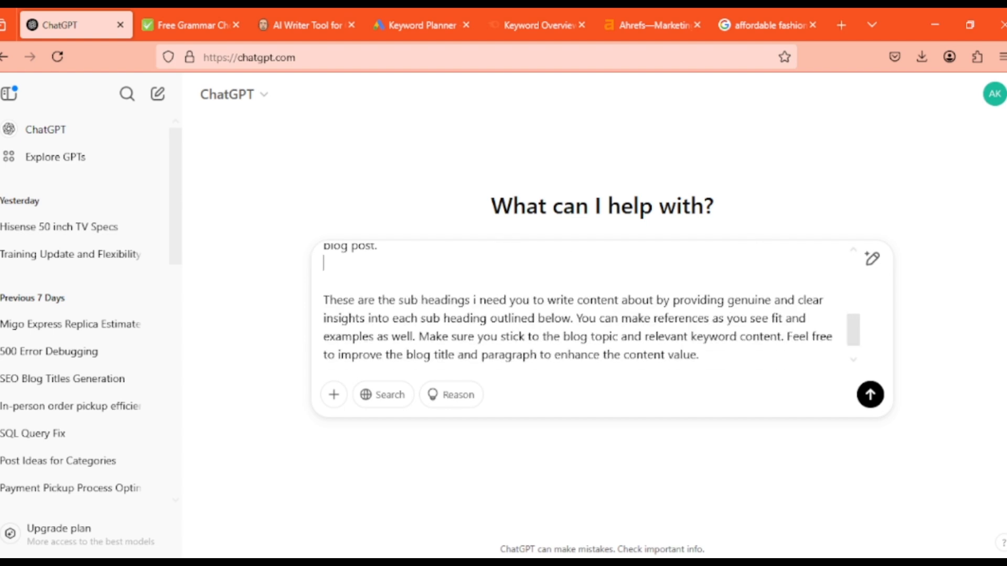
{"action": "scroll", "coordinate": [853, 319], "scroll_direction": "up", "scroll_amount": 1}
{"action": "scroll", "coordinate": [853, 319], "scroll_direction": "up", "scroll_amount": 2}
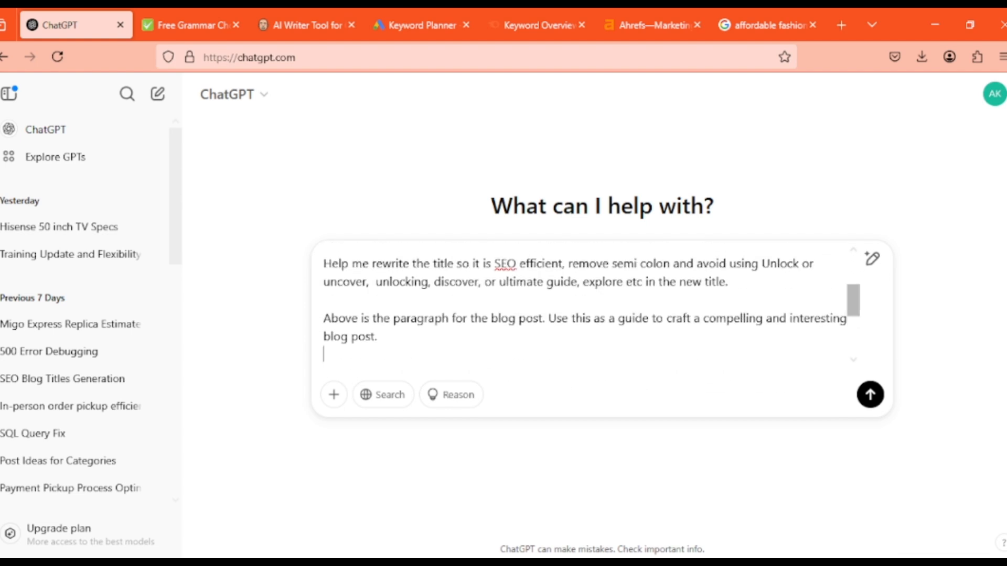
{"action": "key", "text": "Return"}
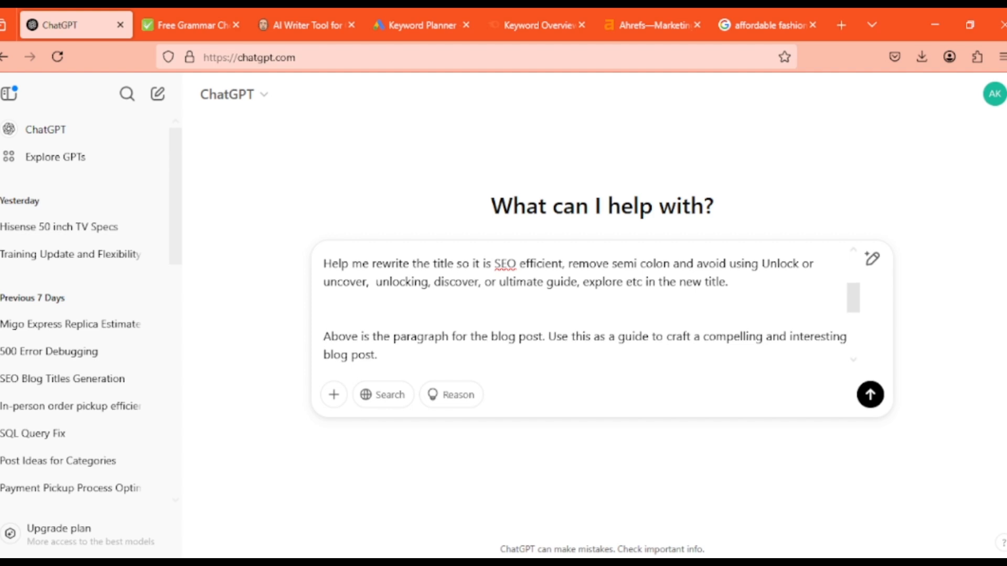
{"action": "key", "text": "ctrl+v"}
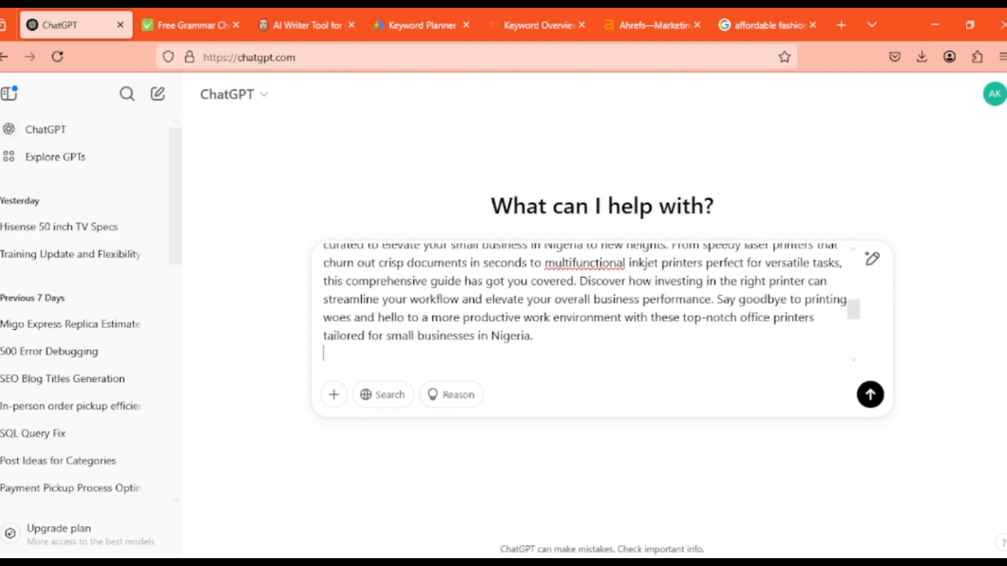
Replace the flagged word "multifunctional" in the pasted intro with the spelling suggestion "multi functional"
{"action": "scroll", "coordinate": [853, 309], "scroll_direction": "up", "scroll_amount": 2}
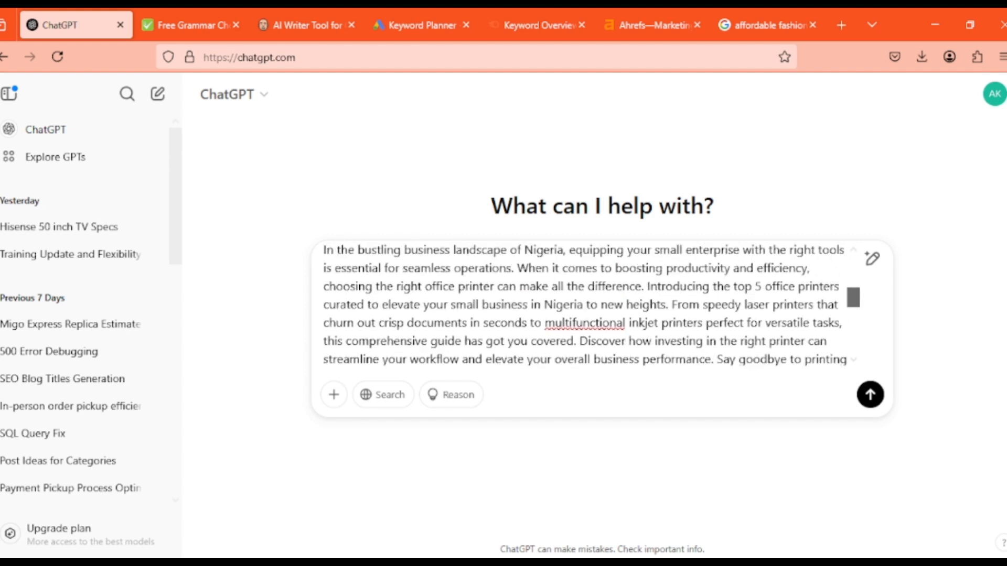
{"action": "left_click_drag", "start_coordinate": [853, 297], "coordinate": [853, 294]}
{"action": "left_click", "coordinate": [583, 341]}
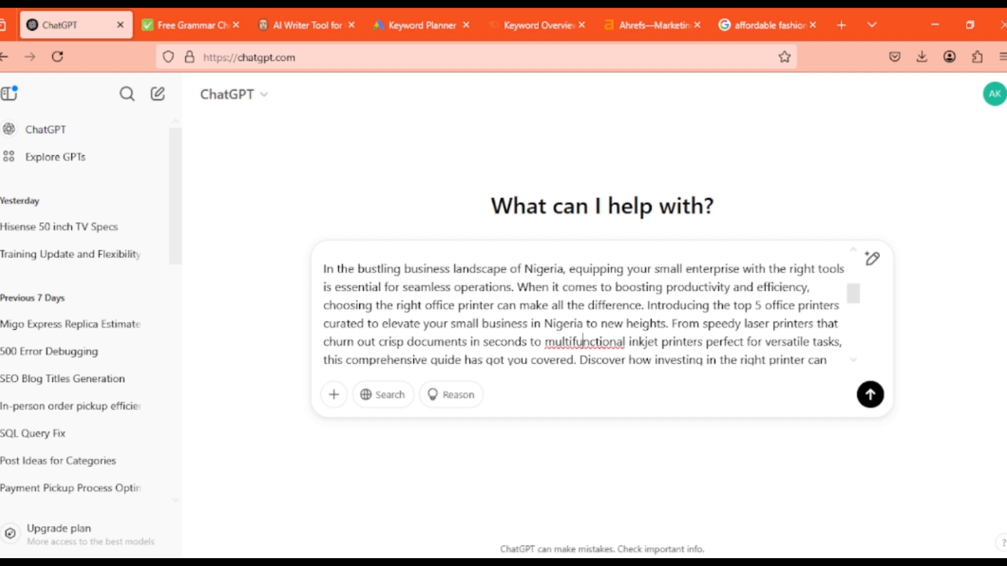
{"action": "right_click", "coordinate": [583, 342]}
{"action": "left_click", "coordinate": [651, 23]}
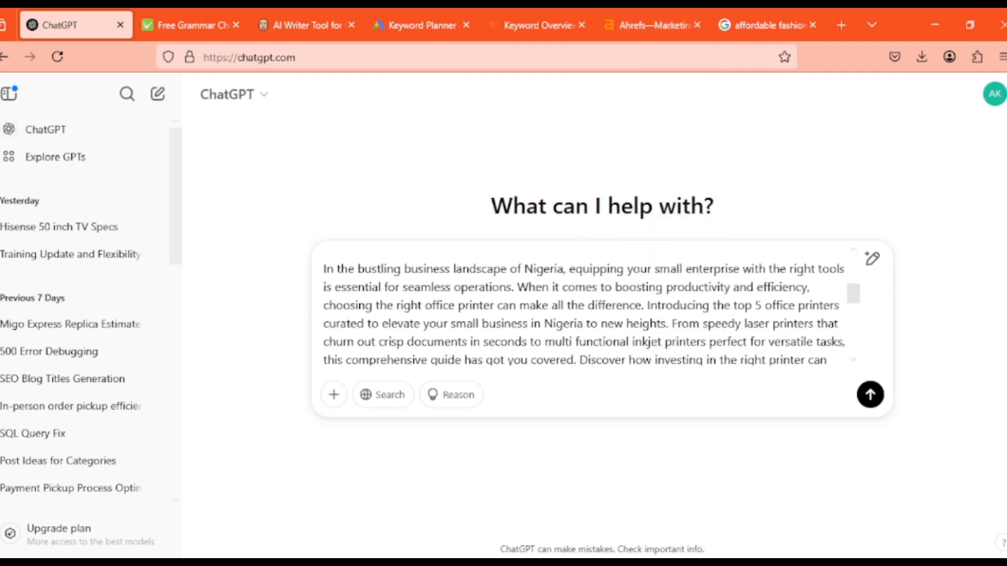
Review the assembled prompt and add a new line below the sub-heading instructions
{"action": "scroll", "coordinate": [584, 309], "scroll_direction": "up", "scroll_amount": 3}
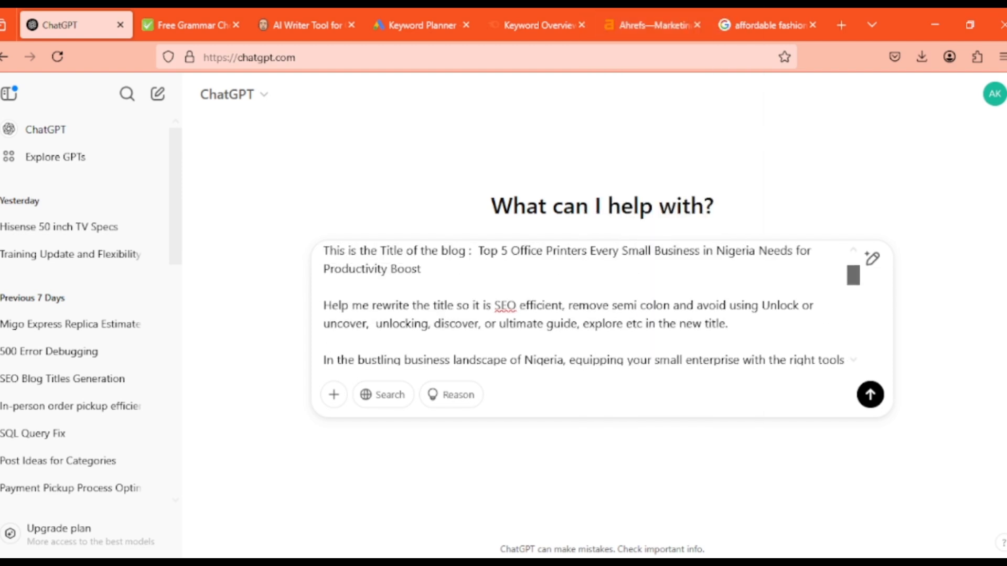
{"action": "left_click_drag", "start_coordinate": [853, 275], "coordinate": [853, 342]}
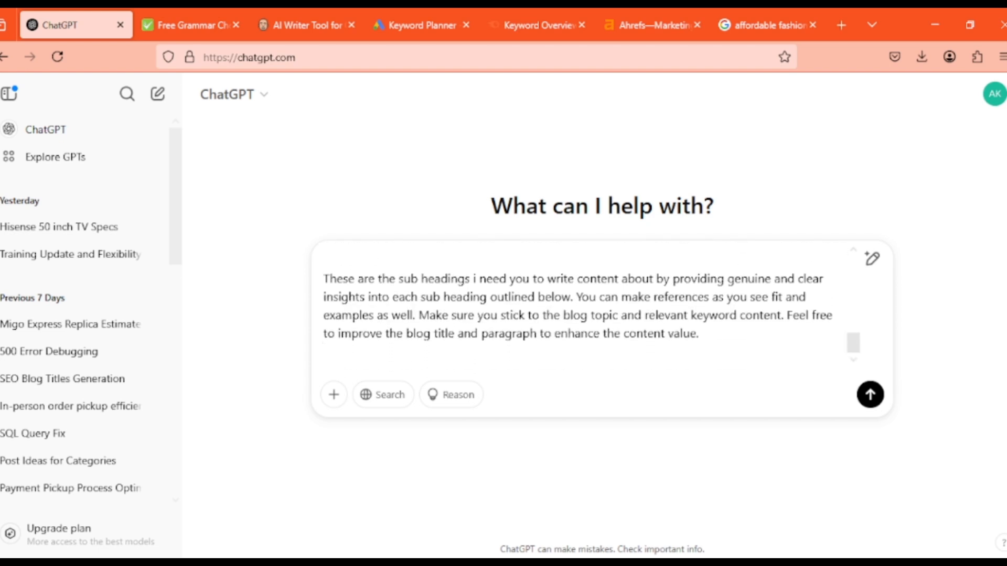
{"action": "left_click", "coordinate": [699, 334]}
{"action": "key", "text": "shift+Return"}
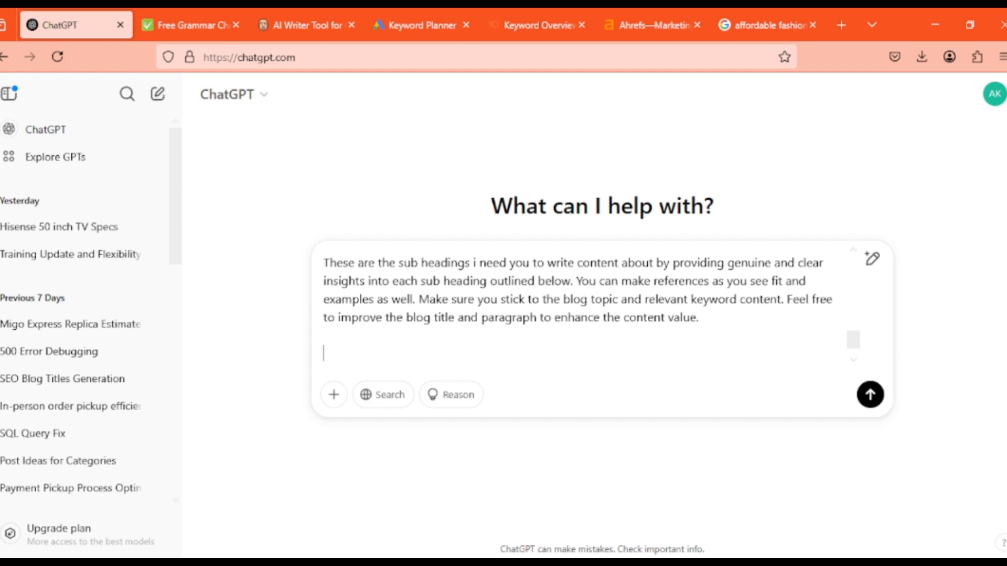
Switch to AI Writer and close the intro paragraph's edit mode without saving
{"action": "left_click", "coordinate": [307, 24]}
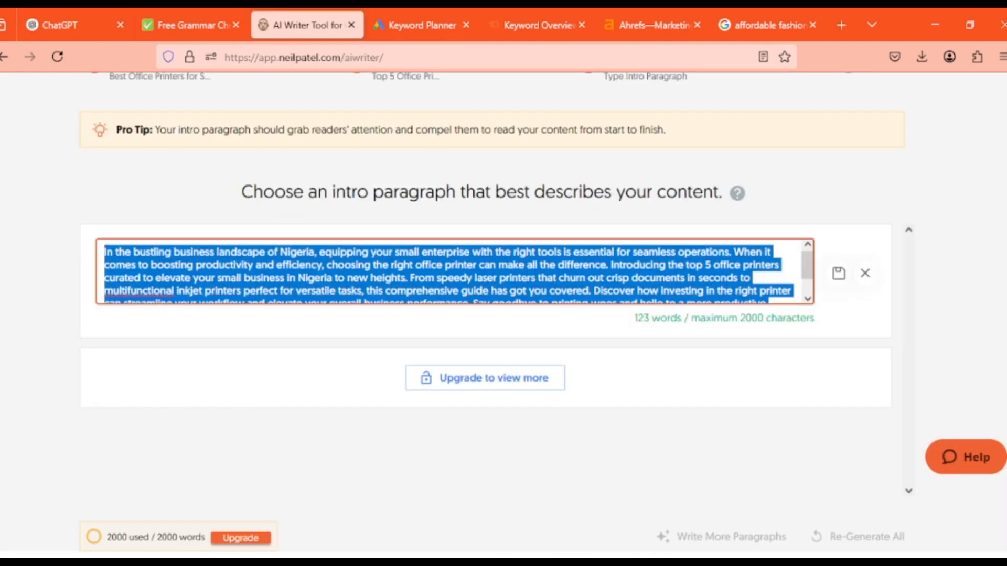
{"action": "left_click", "coordinate": [419, 322]}
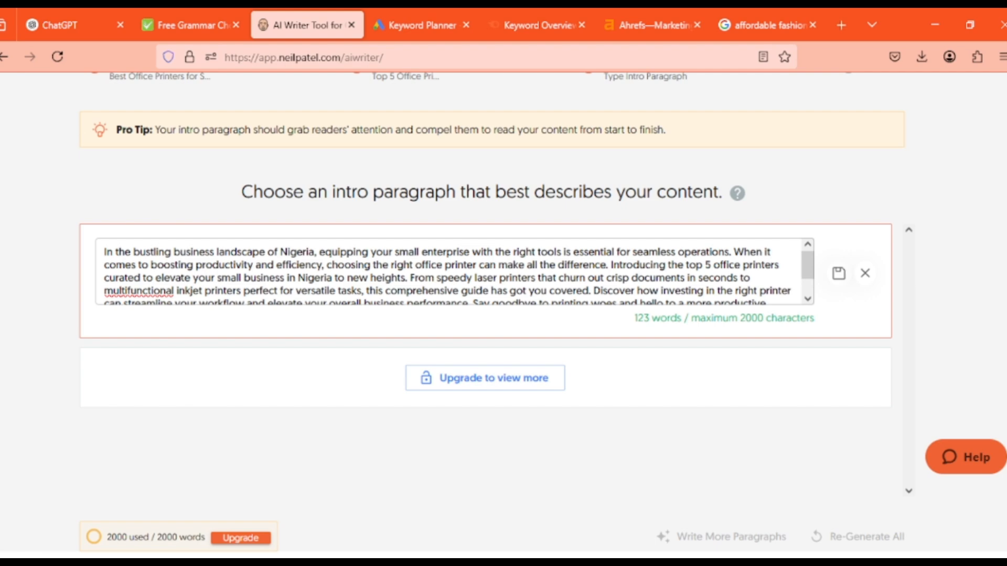
{"action": "left_click", "coordinate": [864, 273]}
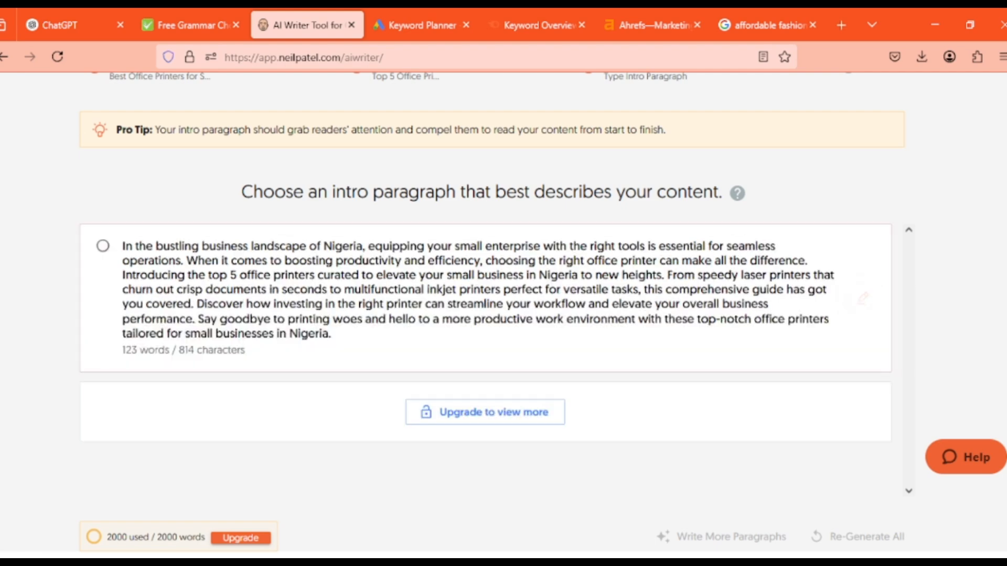
Choose the generated intro paragraph about office printers for small businesses in Nigeria and generate the headings from it
{"action": "left_click", "coordinate": [103, 246]}
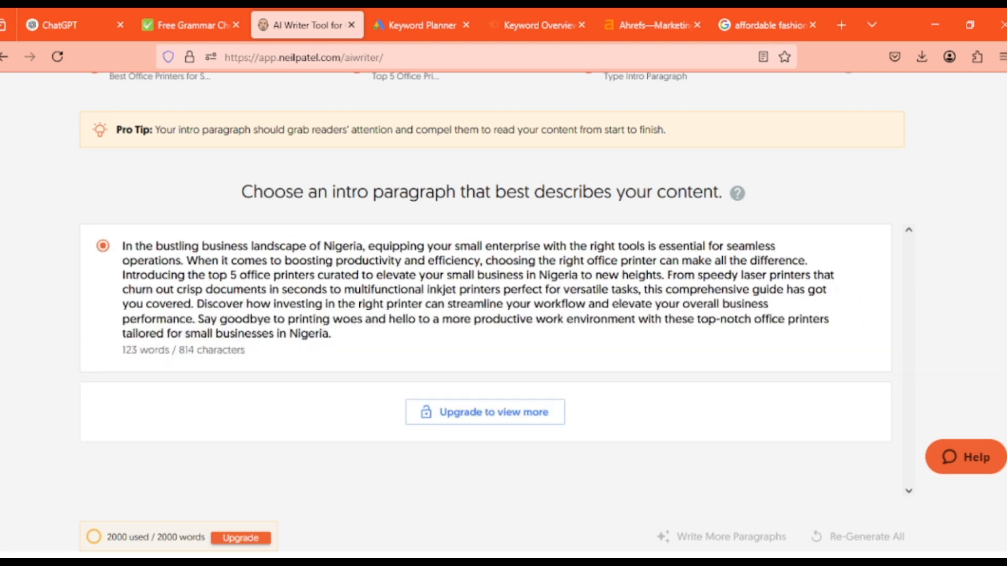
{"action": "scroll", "coordinate": [485, 288], "scroll_direction": "down", "scroll_amount": 1}
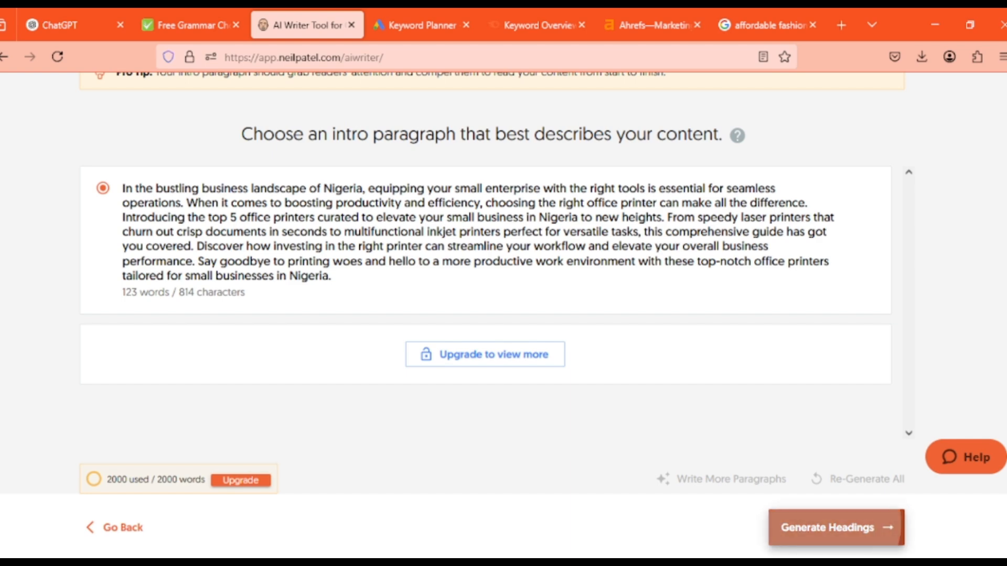
{"action": "left_click", "coordinate": [813, 525]}
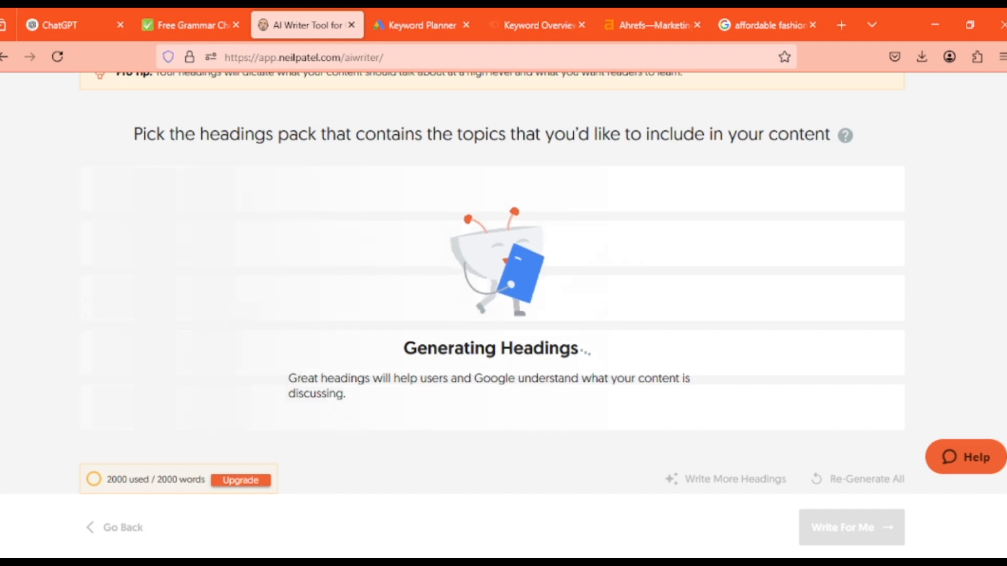
Copy the comparison table request from the WPS format document into the ChatGPT prompt, leaving blank lines below the sub-heading instructions
{"action": "mouse_move", "coordinate": [656, 563]}
{"action": "left_click", "coordinate": [653, 511]}
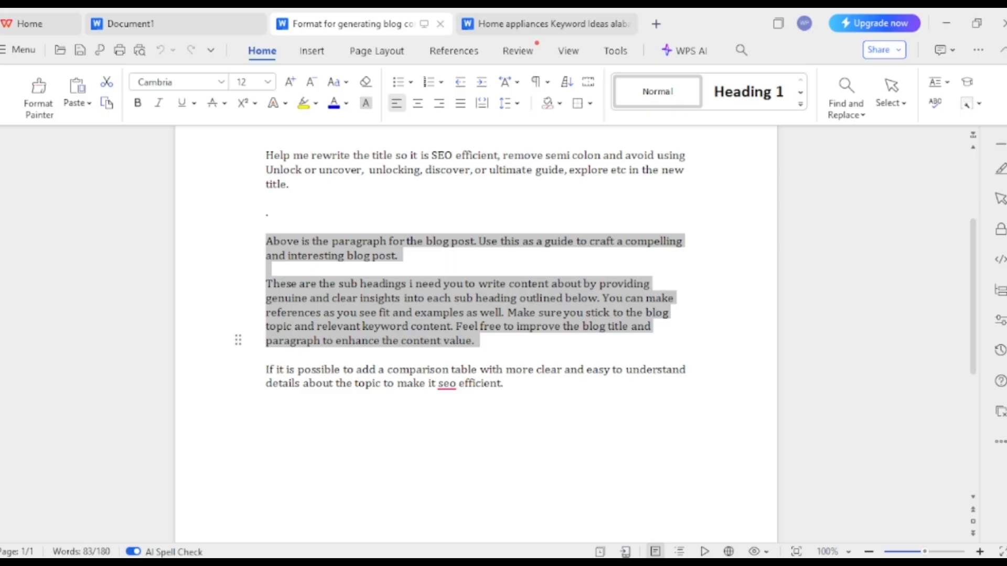
{"action": "left_click_drag", "start_coordinate": [509, 386], "coordinate": [266, 368]}
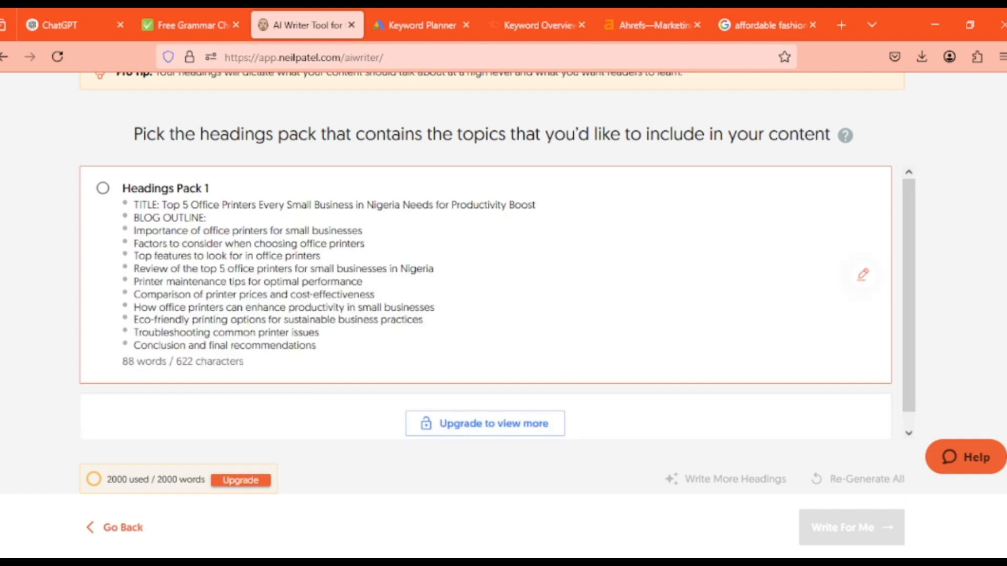
{"action": "left_click", "coordinate": [73, 25]}
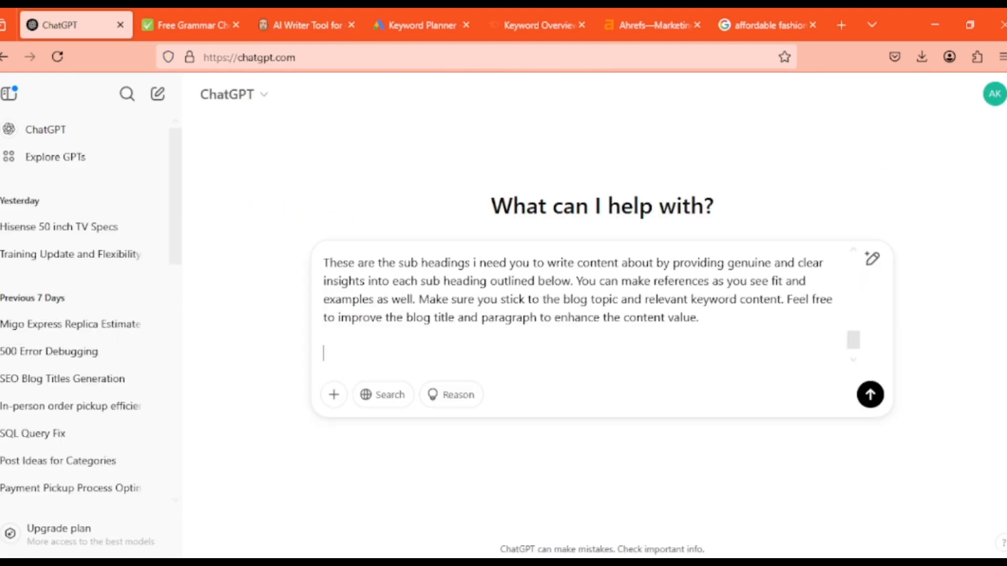
{"action": "key", "text": "shift+Return"}
{"action": "key", "text": "shift+Return"}
{"action": "key", "text": "ctrl+v"}
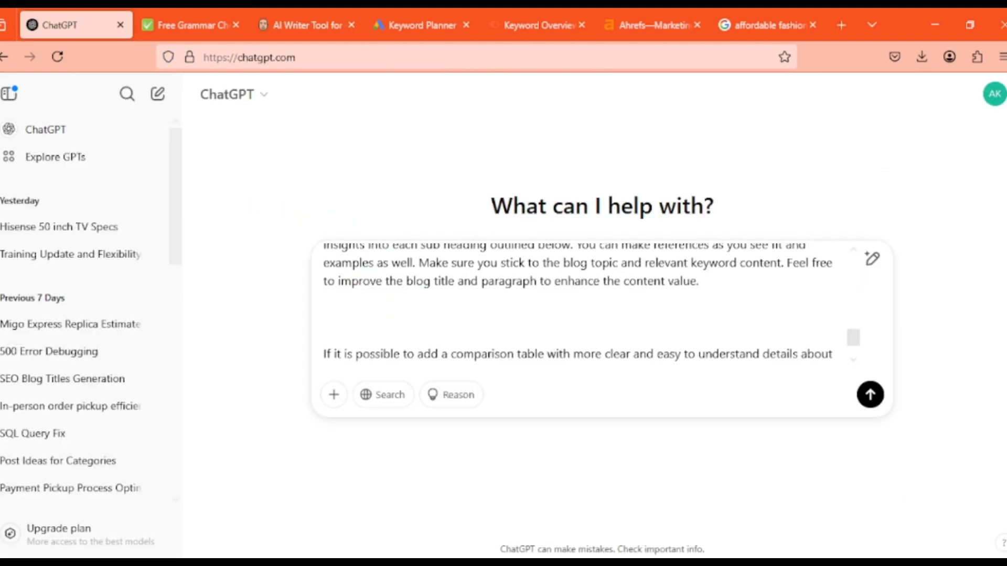
Switch to AI Writer and open Headings Pack 1 for editing
{"action": "left_click", "coordinate": [306, 25]}
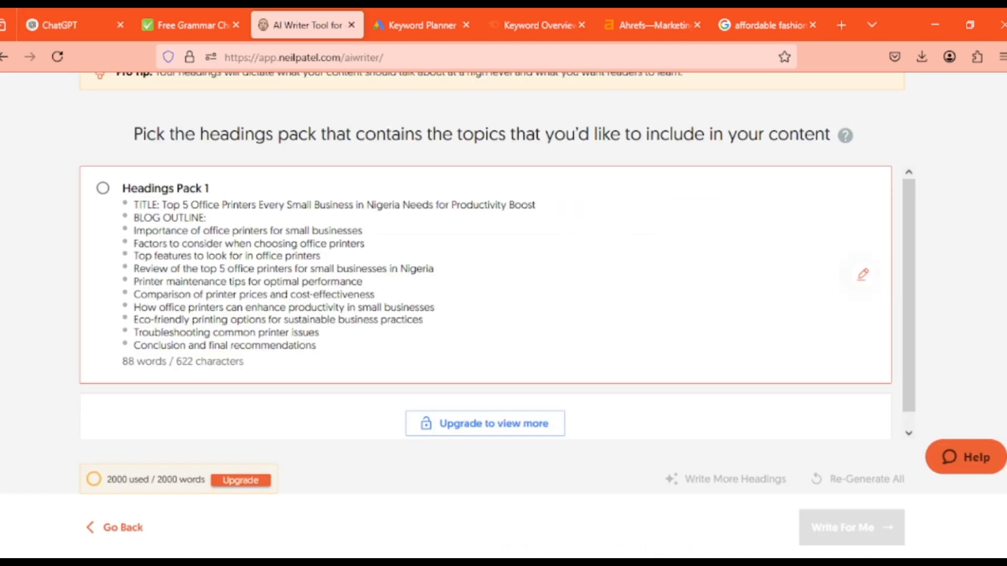
{"action": "left_click", "coordinate": [863, 274]}
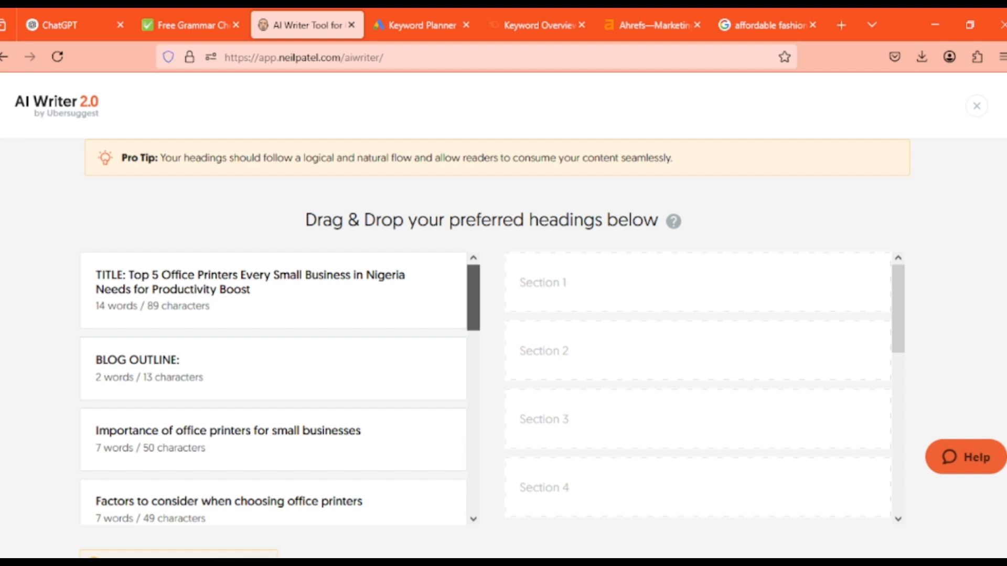
{"action": "scroll", "coordinate": [273, 388], "scroll_direction": "down", "scroll_amount": 10}
{"action": "scroll", "coordinate": [272, 388], "scroll_direction": "up", "scroll_amount": 10}
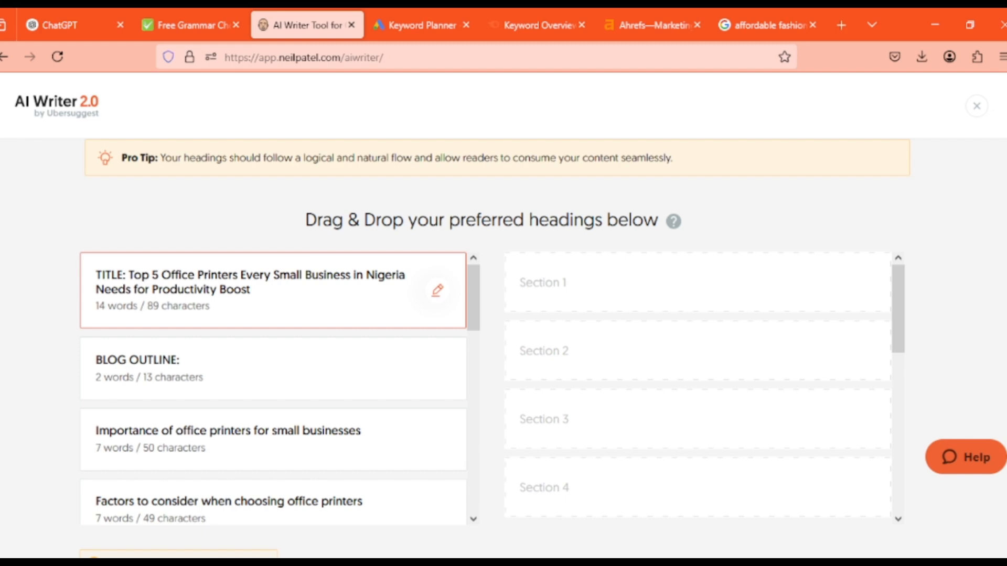
Review all the headings of the office printer outline, from the title to the conclusion and final recommendations
{"action": "scroll", "coordinate": [272, 388], "scroll_direction": "down", "scroll_amount": 1}
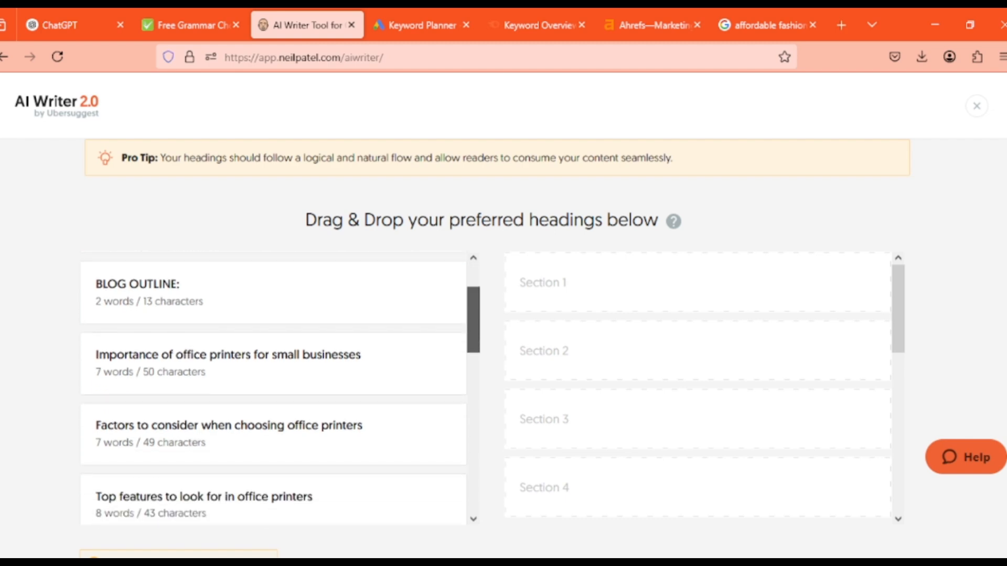
{"action": "scroll", "coordinate": [273, 388], "scroll_direction": "down", "scroll_amount": 1}
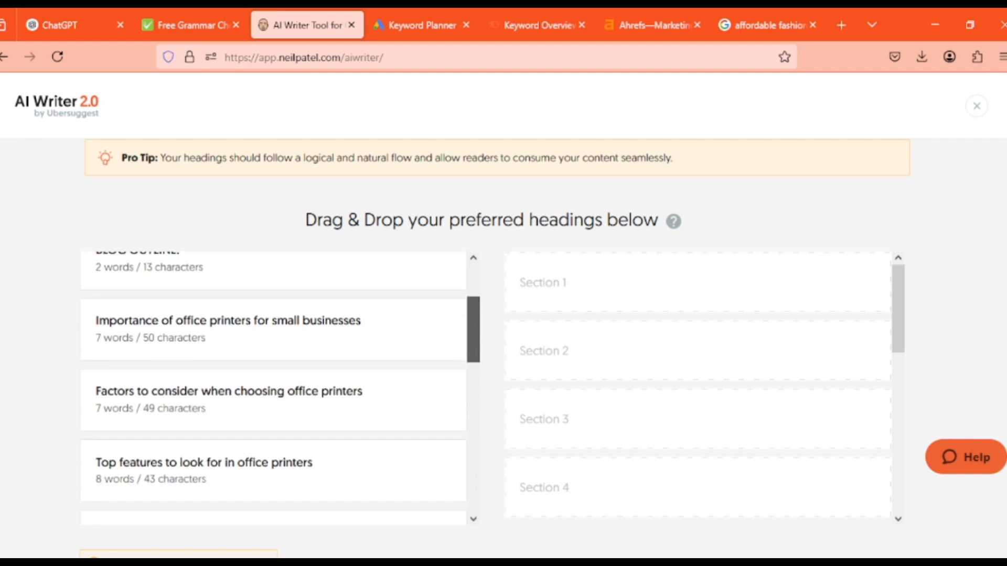
{"action": "scroll", "coordinate": [272, 388], "scroll_direction": "down", "scroll_amount": 1}
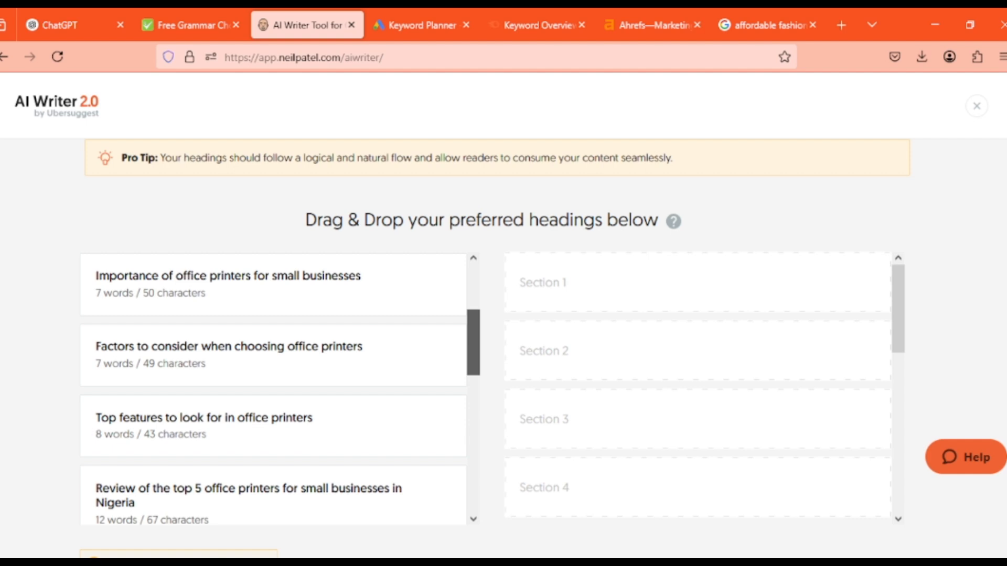
{"action": "scroll", "coordinate": [273, 388], "scroll_direction": "down", "scroll_amount": 1}
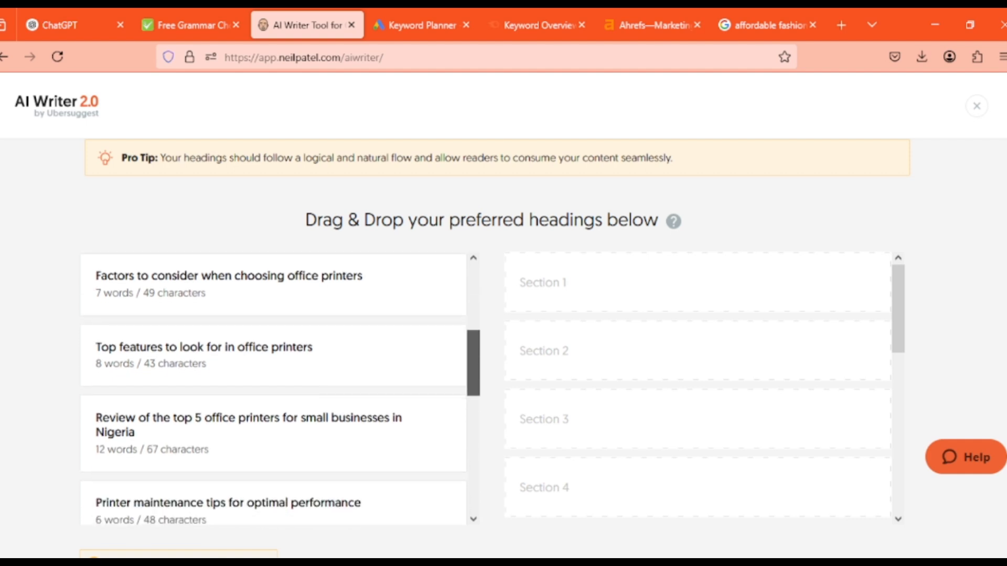
{"action": "scroll", "coordinate": [273, 388], "scroll_direction": "down", "scroll_amount": 1}
{"action": "scroll", "coordinate": [273, 388], "scroll_direction": "down", "scroll_amount": 1}
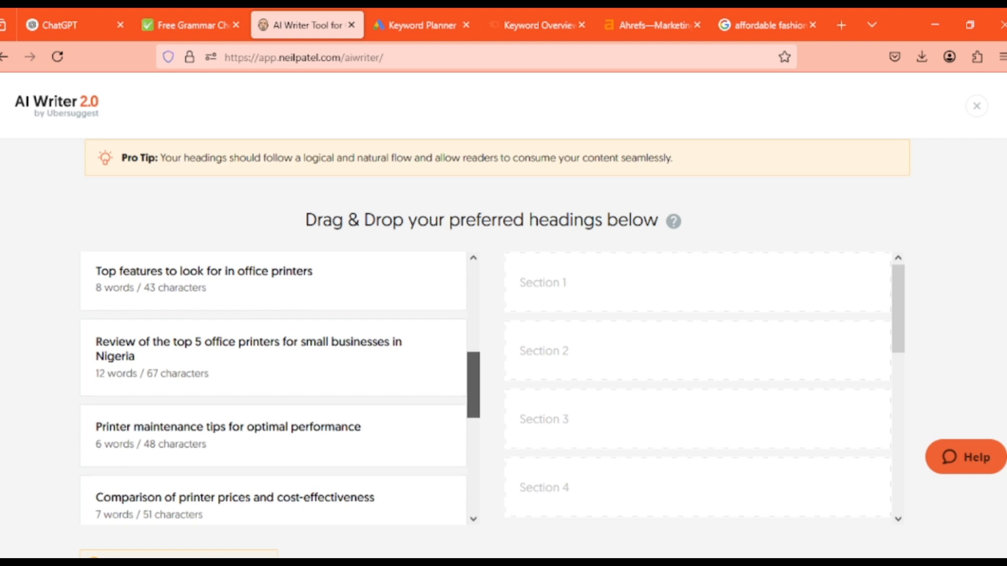
{"action": "scroll", "coordinate": [273, 388], "scroll_direction": "down", "scroll_amount": 1}
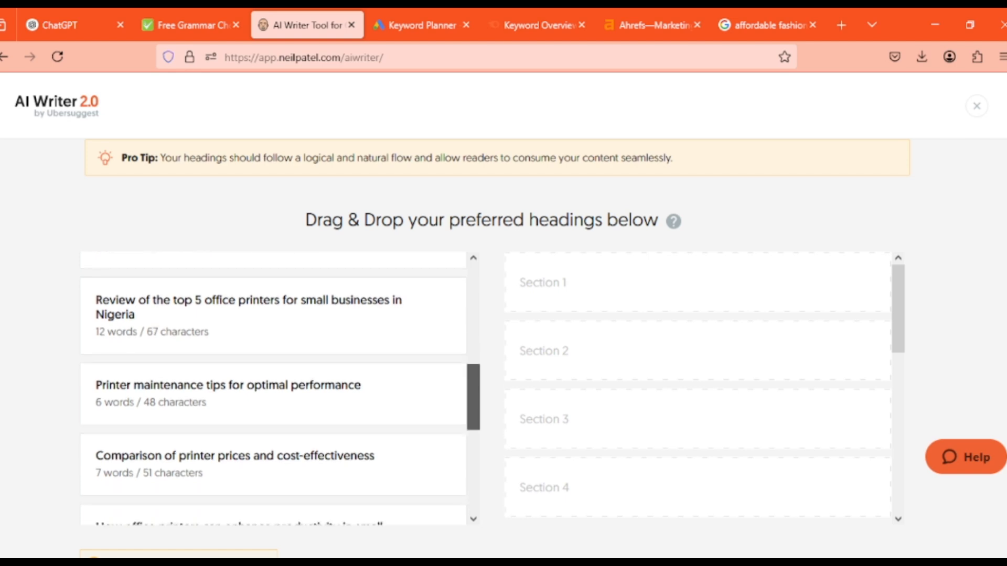
{"action": "scroll", "coordinate": [273, 388], "scroll_direction": "down", "scroll_amount": 1}
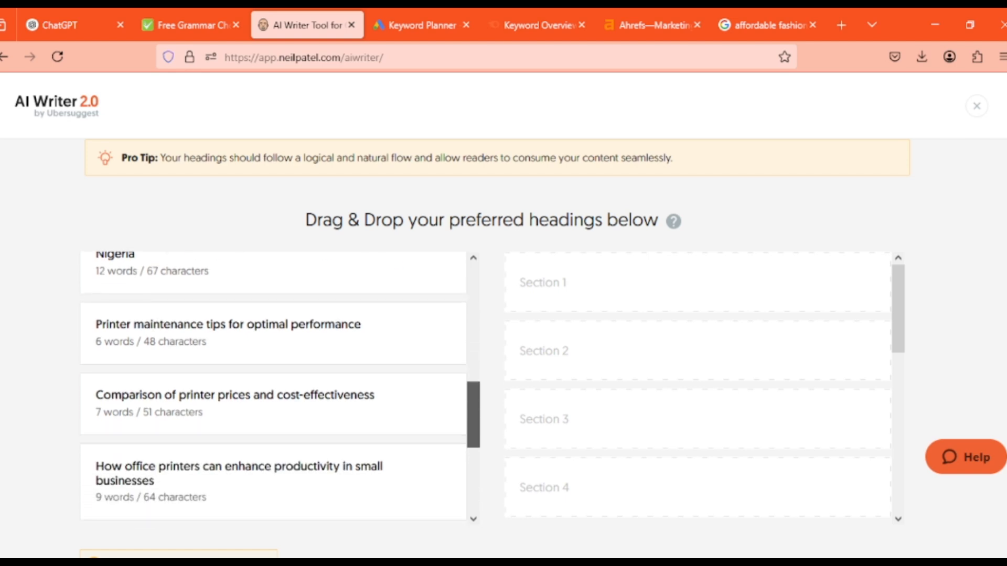
{"action": "scroll", "coordinate": [273, 388], "scroll_direction": "down", "scroll_amount": 2}
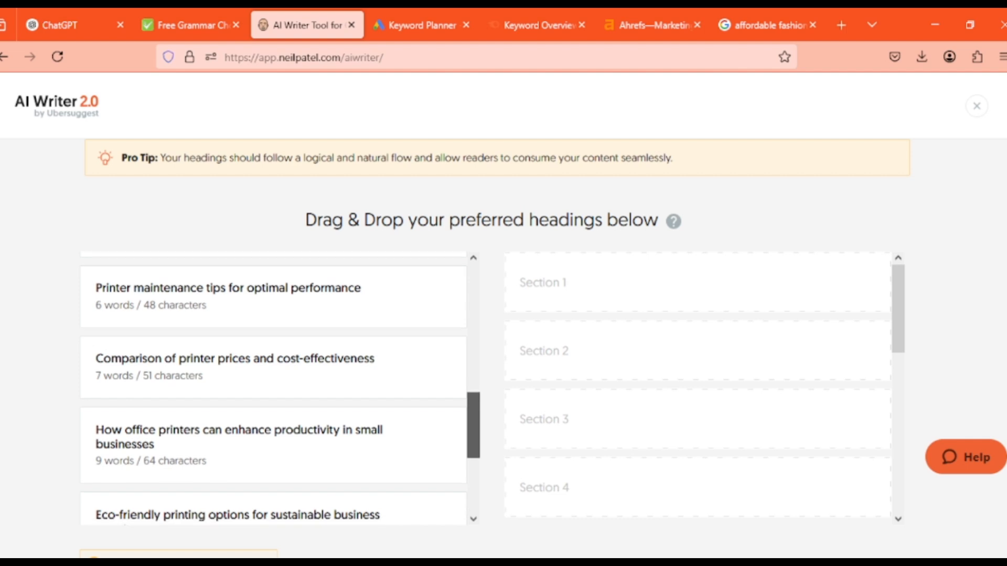
{"action": "scroll", "coordinate": [281, 392], "scroll_direction": "down", "scroll_amount": 1}
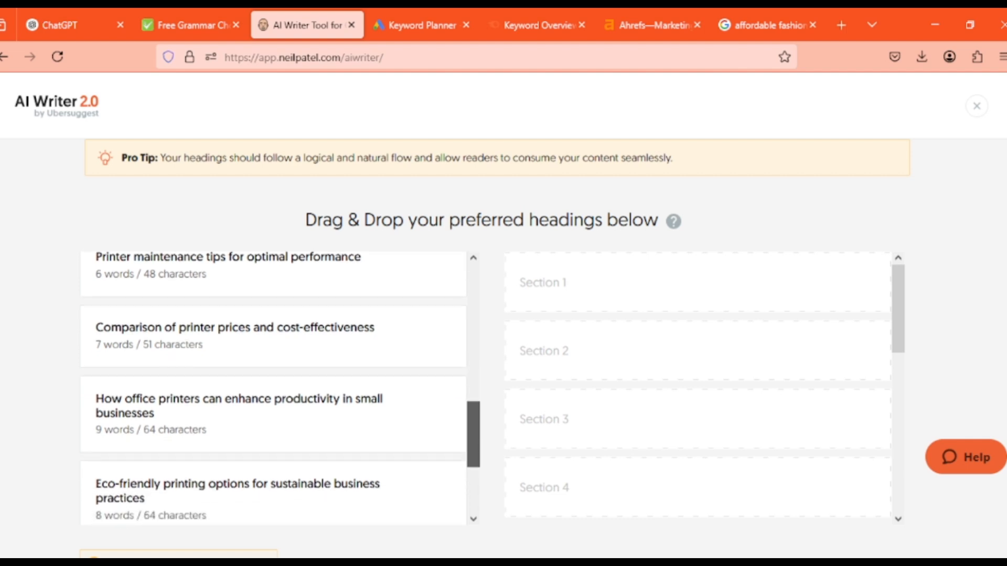
{"action": "scroll", "coordinate": [273, 388], "scroll_direction": "down", "scroll_amount": 2}
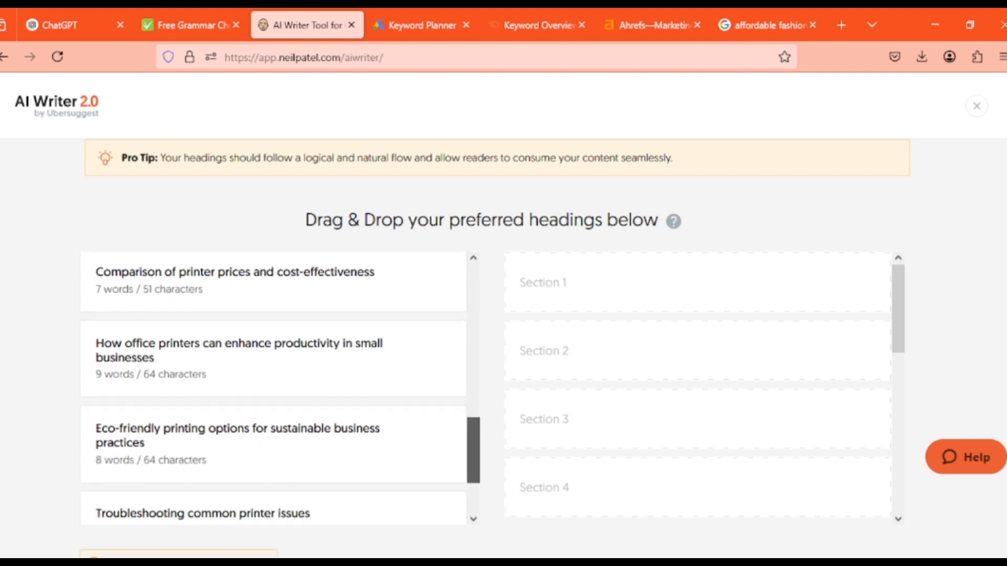
{"action": "scroll", "coordinate": [272, 388], "scroll_direction": "down", "scroll_amount": 2}
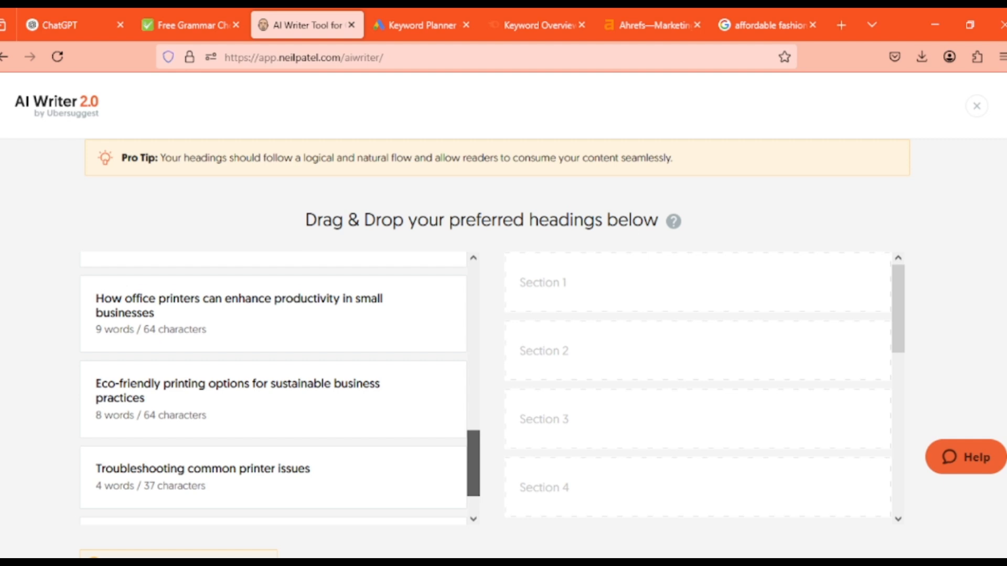
{"action": "left_click_drag", "start_coordinate": [473, 463], "coordinate": [473, 479]}
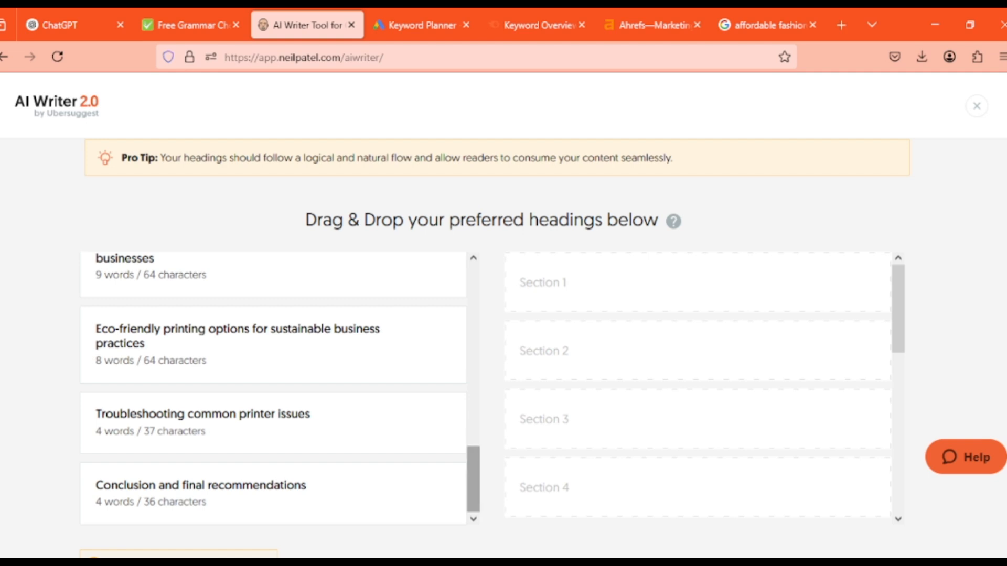
{"action": "left_click_drag", "start_coordinate": [473, 480], "coordinate": [473, 406]}
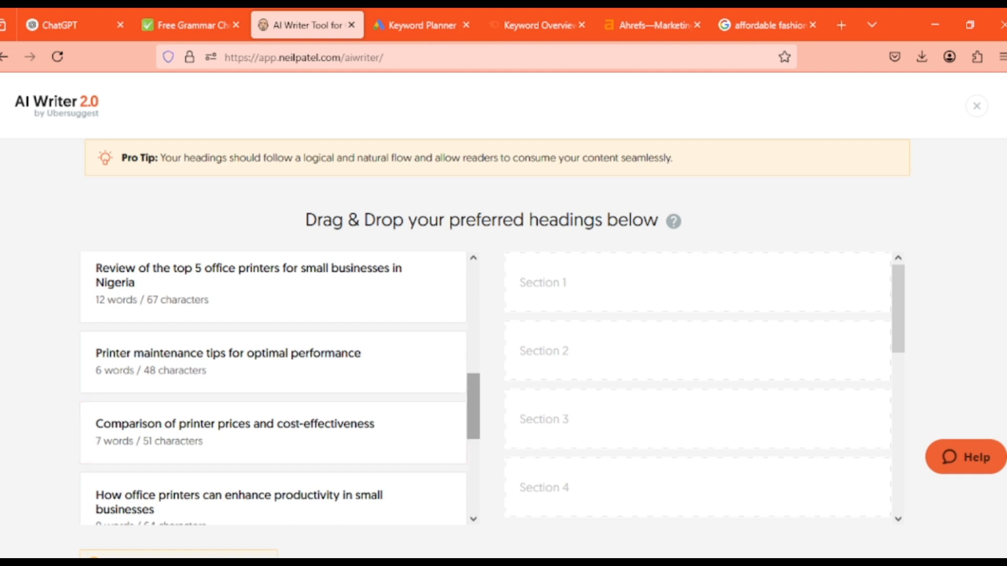
{"action": "scroll", "coordinate": [273, 388], "scroll_direction": "up", "scroll_amount": 6}
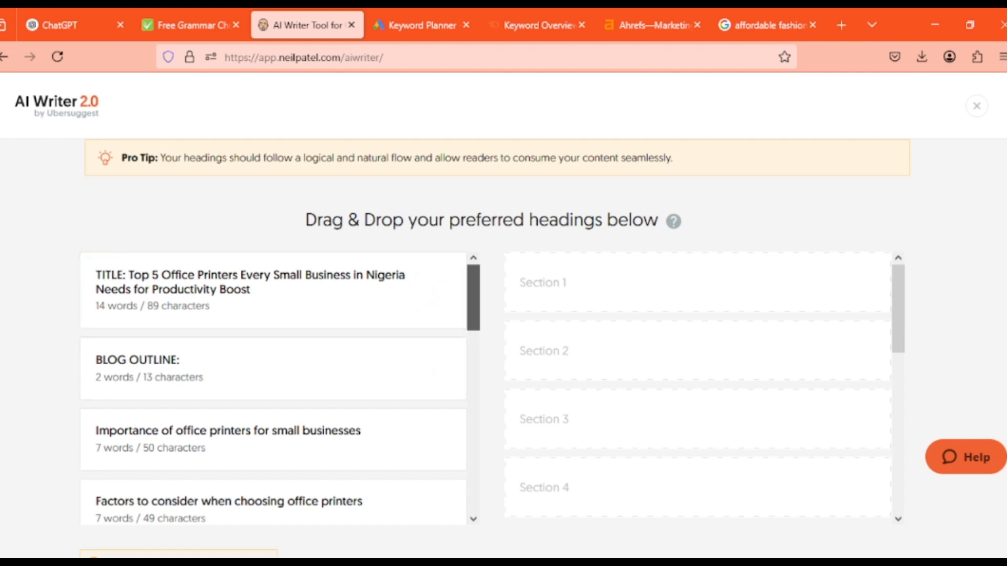
{"action": "scroll", "coordinate": [272, 388], "scroll_direction": "down", "scroll_amount": 8}
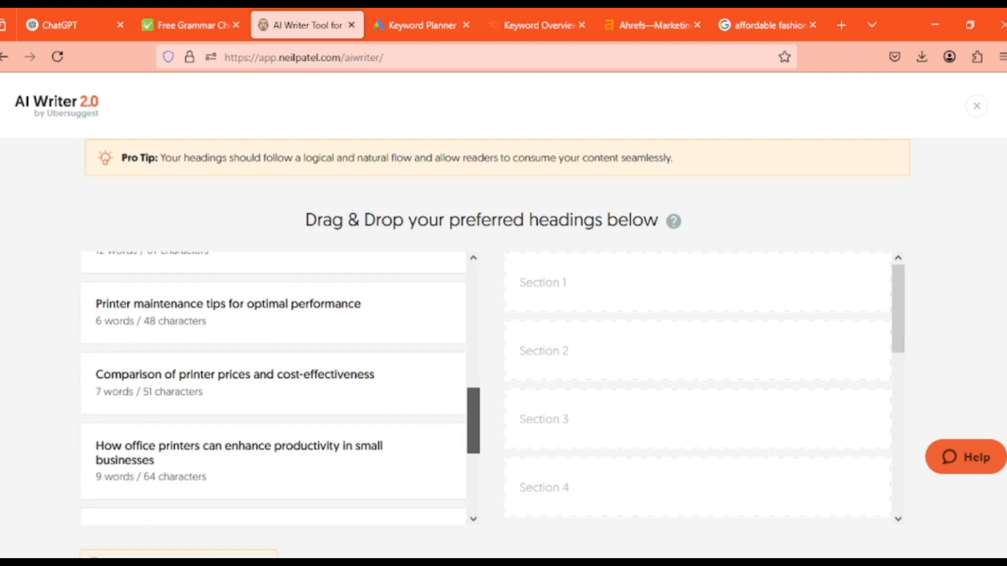
{"action": "scroll", "coordinate": [272, 388], "scroll_direction": "down", "scroll_amount": 5}
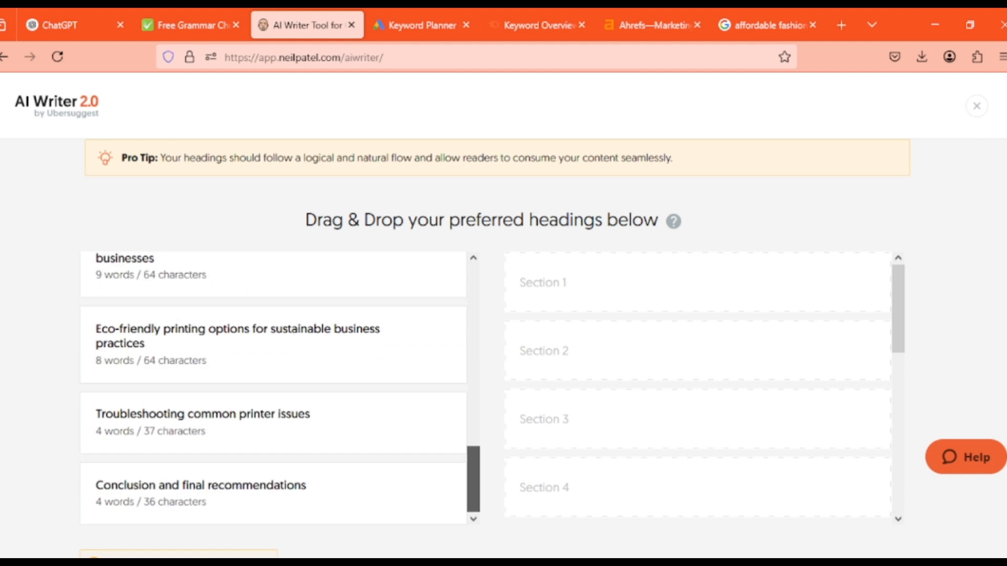
{"action": "scroll", "coordinate": [273, 388], "scroll_direction": "up", "scroll_amount": 12}
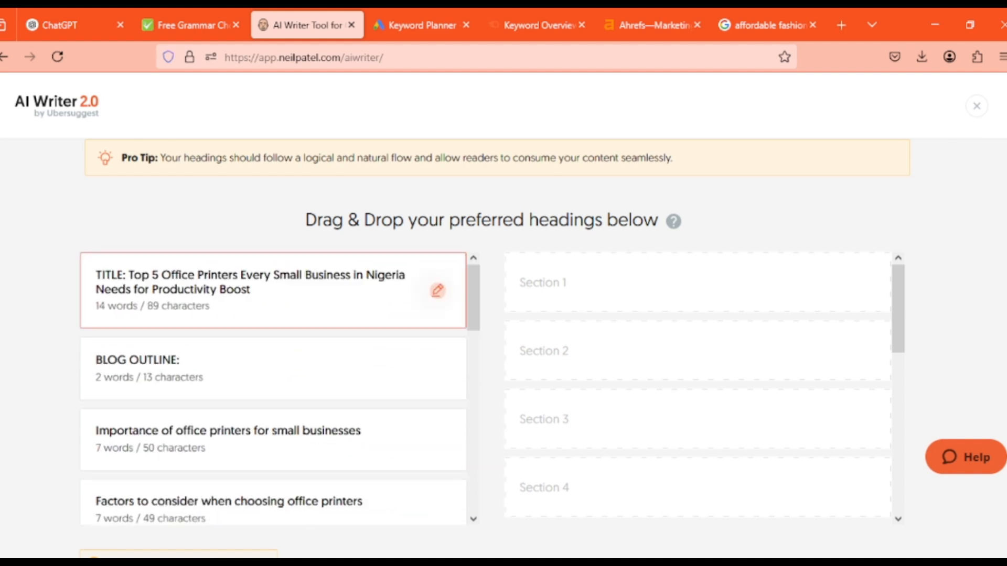
Copy the "TITLE: Top 5 Office Printers" heading into the ChatGPT prompt above the comparison table request, and close its edit mode in AI Writer without saving
{"action": "left_click", "coordinate": [437, 291]}
{"action": "left_click", "coordinate": [334, 283]}
{"action": "key", "text": "ctrl+a"}
{"action": "key", "text": "ctrl+c"}
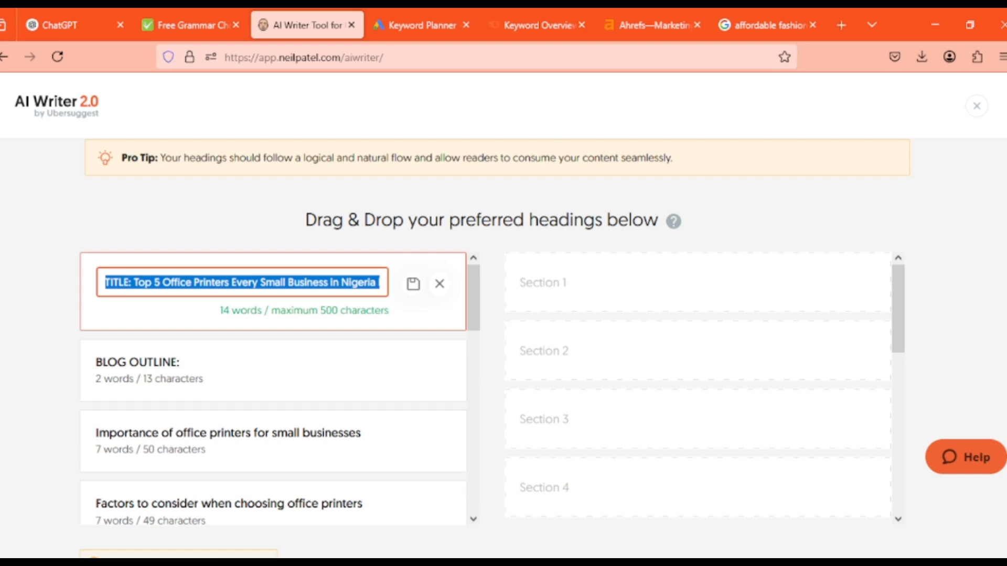
{"action": "left_click", "coordinate": [73, 25]}
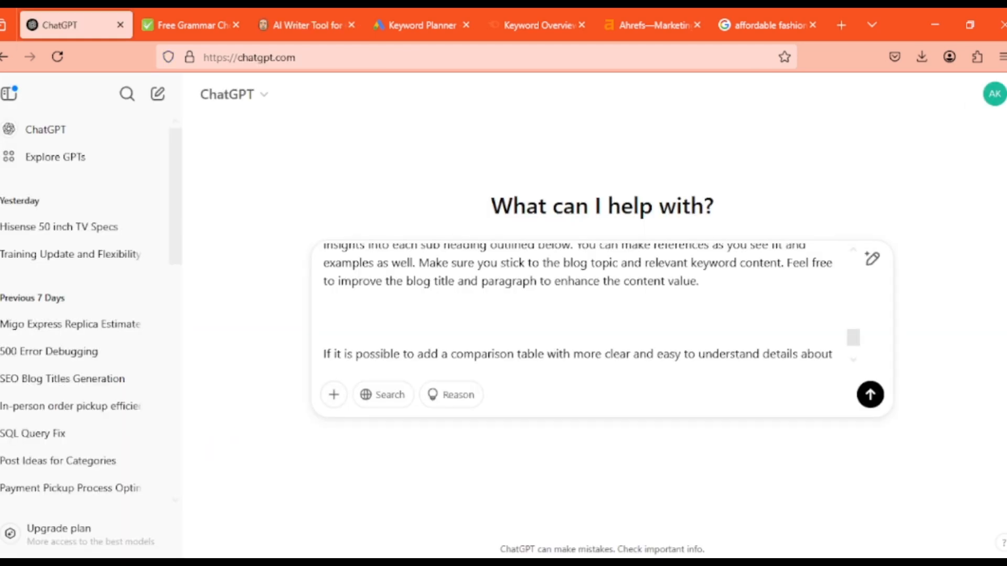
{"action": "key", "text": "ctrl+v"}
{"action": "key", "text": "Return"}
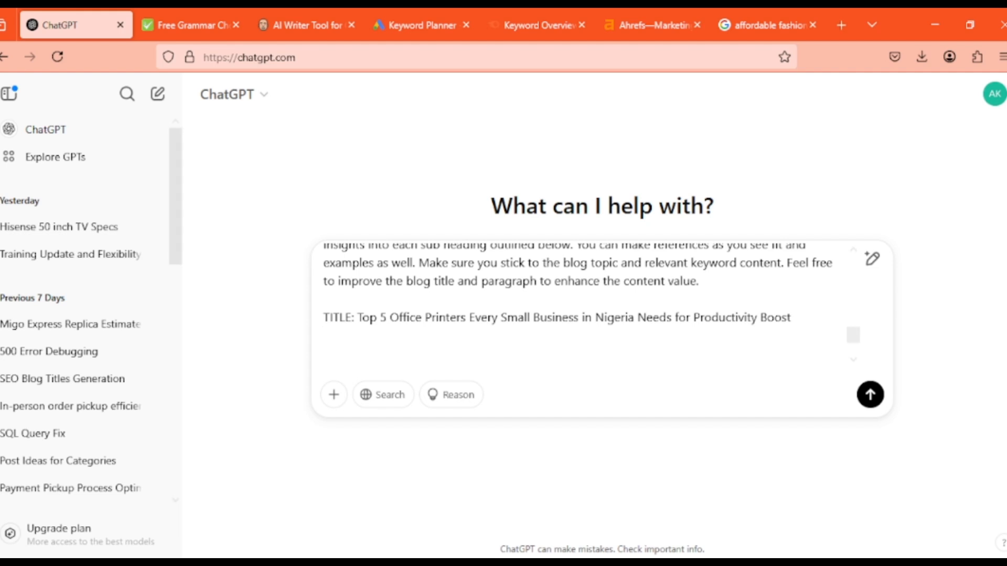
{"action": "left_click", "coordinate": [307, 24]}
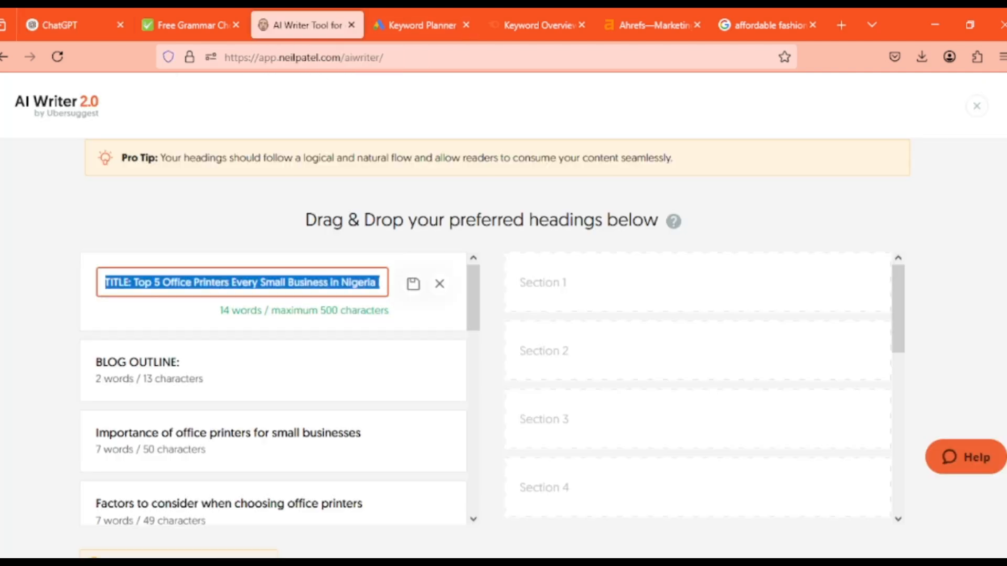
{"action": "left_click", "coordinate": [440, 284]}
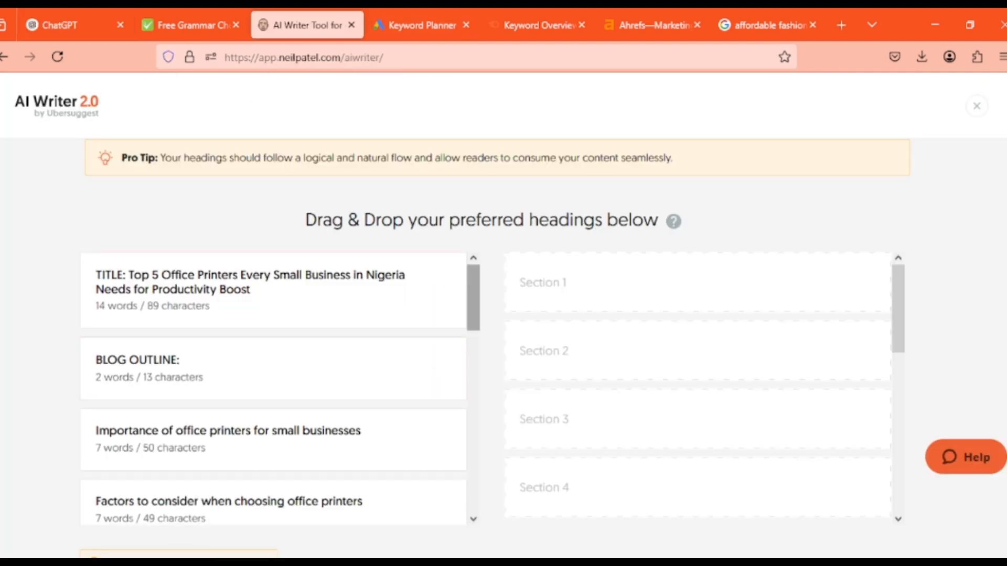
Copy the "BLOG OUTLINE:" heading from AI Writer into the ChatGPT prompt, below the title line
{"action": "scroll", "coordinate": [273, 394], "scroll_direction": "down", "scroll_amount": 2}
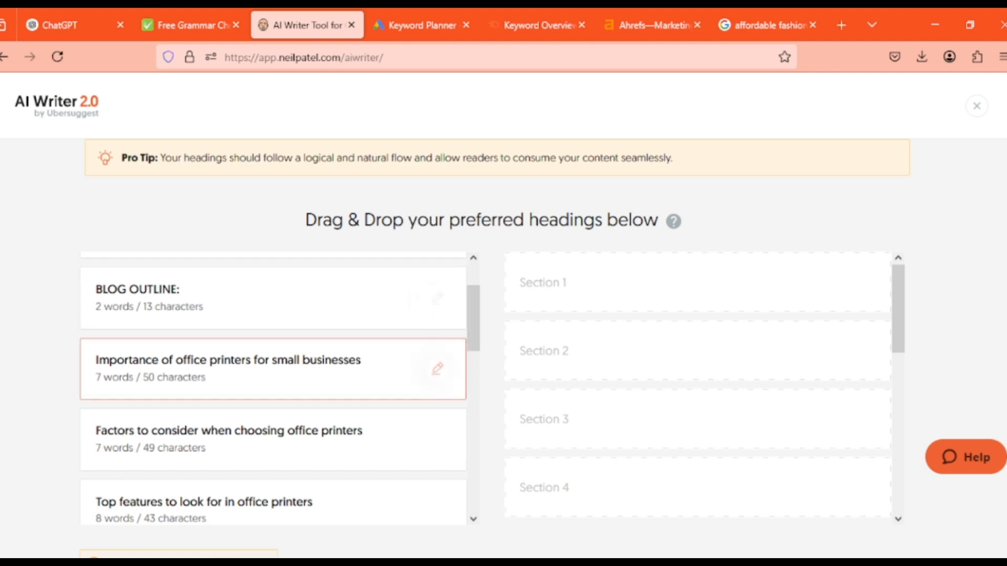
{"action": "left_click", "coordinate": [437, 298]}
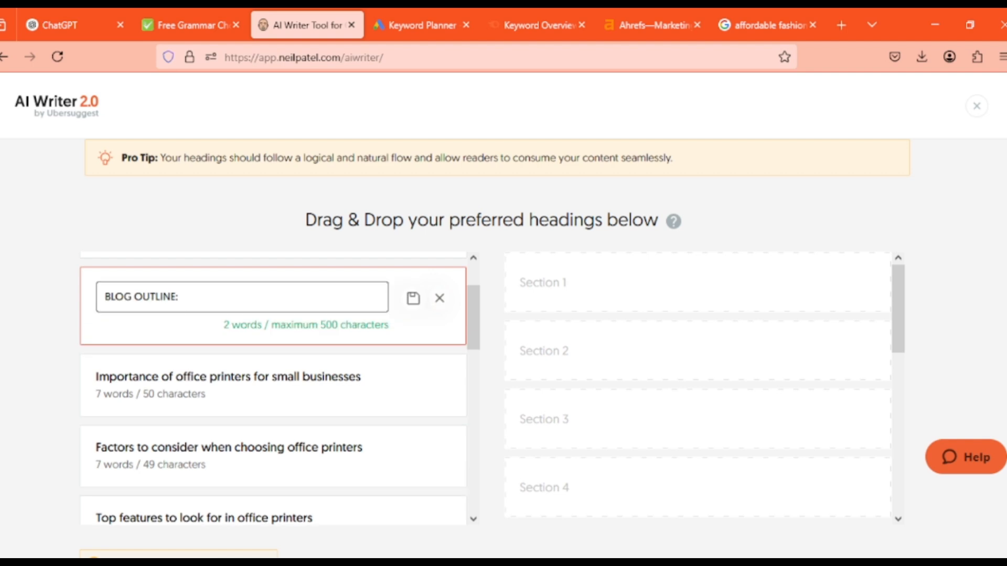
{"action": "key", "text": "ctrl+a"}
{"action": "key", "text": "ctrl+c"}
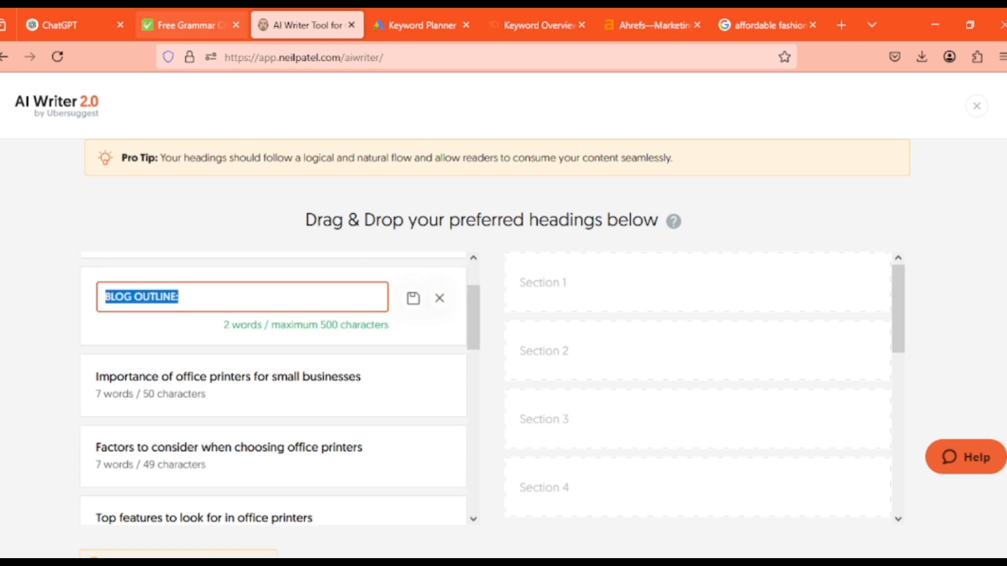
{"action": "left_click", "coordinate": [60, 24]}
{"action": "key", "text": "ctrl+v"}
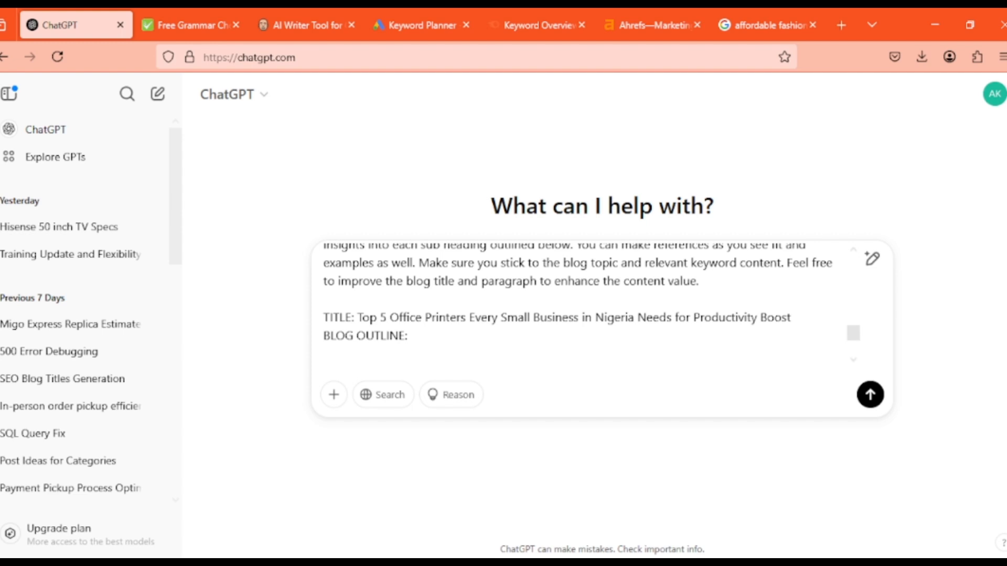
Add "Table of Content" after "BLOG OUTLINE:" with a new line below, and close that heading's edit mode in AI Writer without saving
{"action": "type", "text": "Table of Content"}
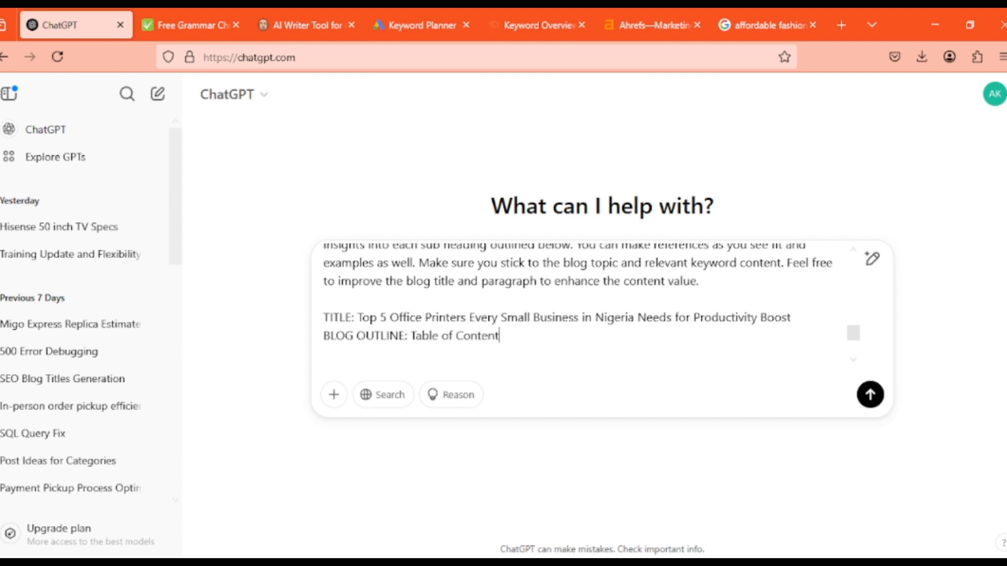
{"action": "key", "text": "shift+Return"}
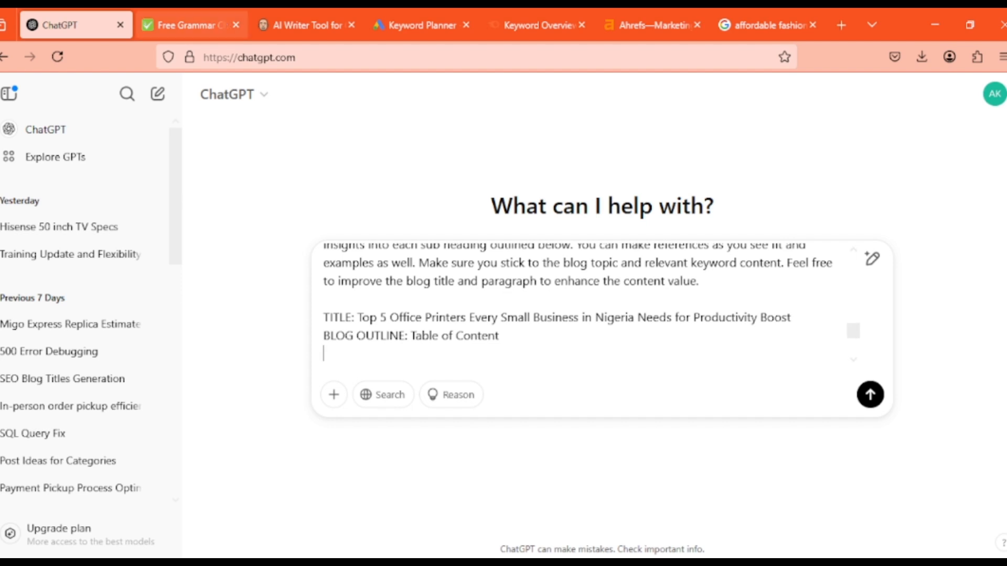
{"action": "left_click", "coordinate": [308, 25]}
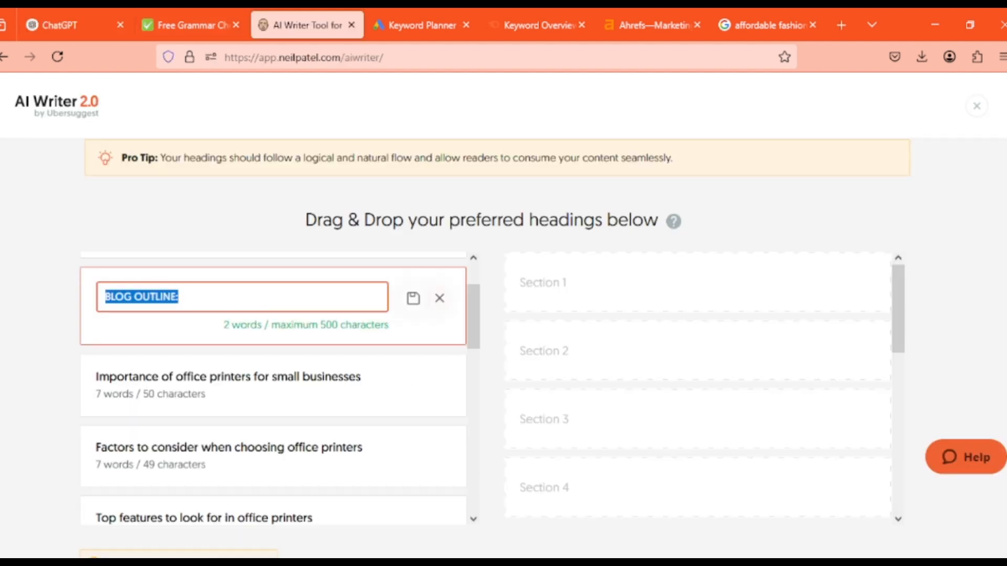
{"action": "left_click", "coordinate": [440, 298]}
Copy the "Importance of office printers for small businesses" heading into the ChatGPT prompt's outline, and close its edit mode in AI Writer without saving
{"action": "left_click_drag", "start_coordinate": [473, 313], "coordinate": [474, 334]}
{"action": "left_click", "coordinate": [436, 290]}
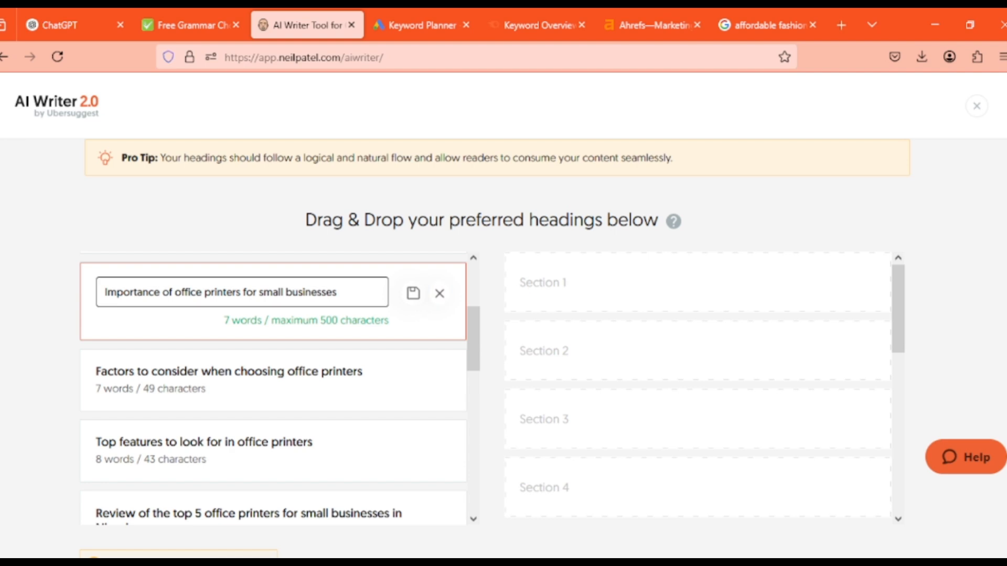
{"action": "left_click", "coordinate": [217, 292]}
{"action": "key", "text": "ctrl+a"}
{"action": "key", "text": "ctrl+c"}
{"action": "left_click", "coordinate": [74, 25]}
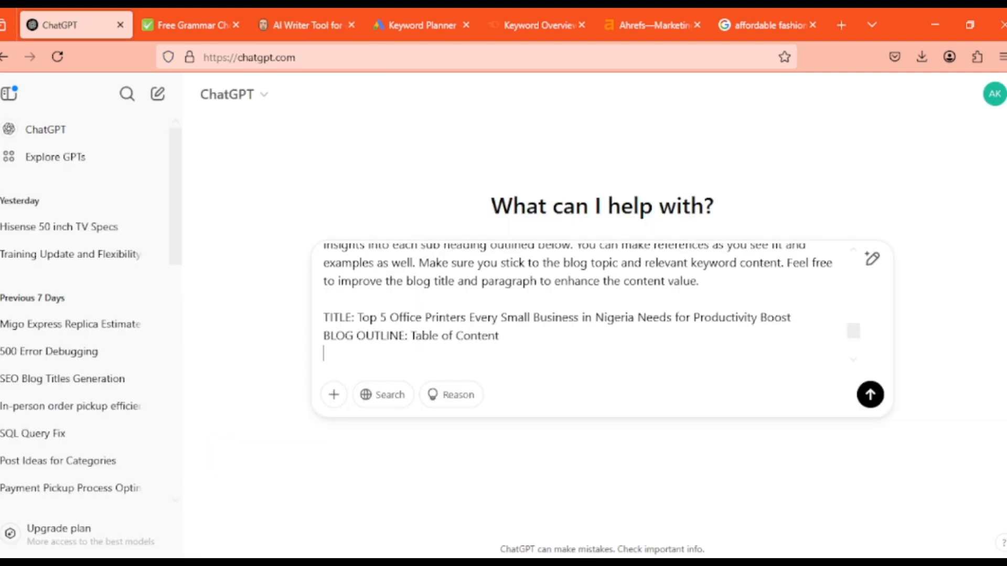
{"action": "key", "text": "ctrl+v"}
{"action": "key", "text": "shift+Return"}
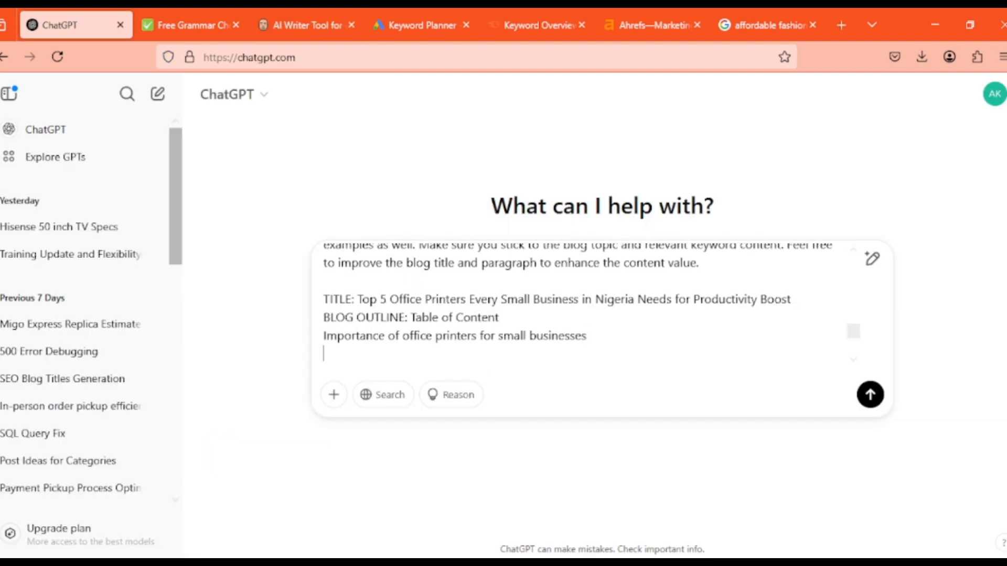
{"action": "left_click", "coordinate": [307, 24]}
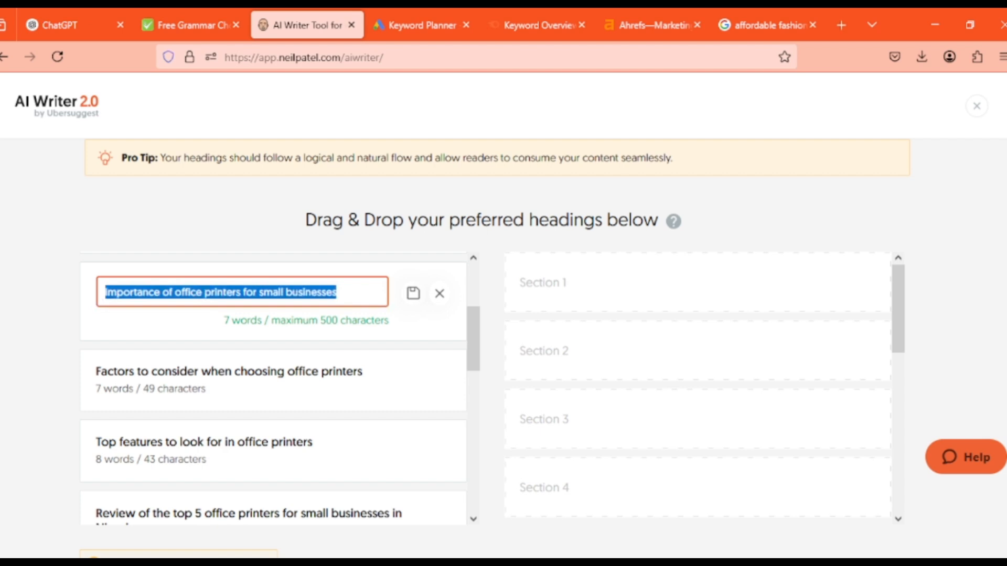
{"action": "left_click", "coordinate": [440, 293]}
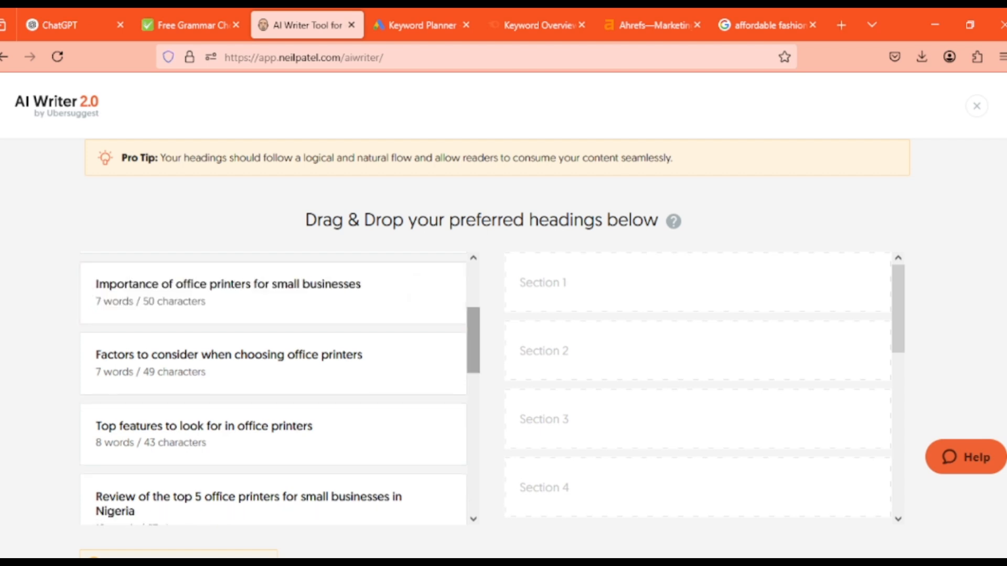
Copy the "Factors to consider when choosing office printers" heading into the ChatGPT prompt's outline, and close its edit mode in AI Writer without saving
{"action": "left_click", "coordinate": [439, 363]}
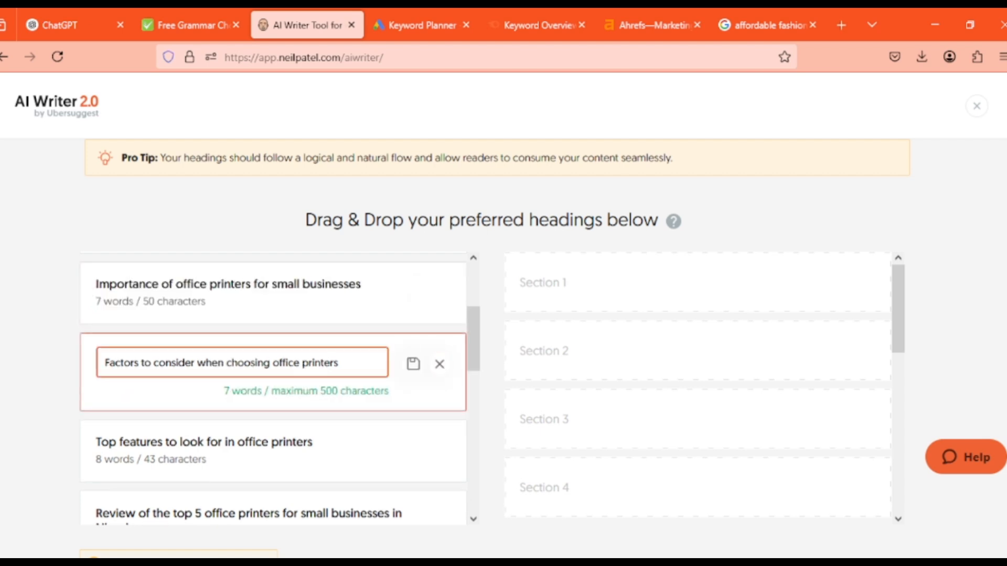
{"action": "key", "text": "ctrl+a"}
{"action": "key", "text": "ctrl+c"}
{"action": "left_click", "coordinate": [76, 25]}
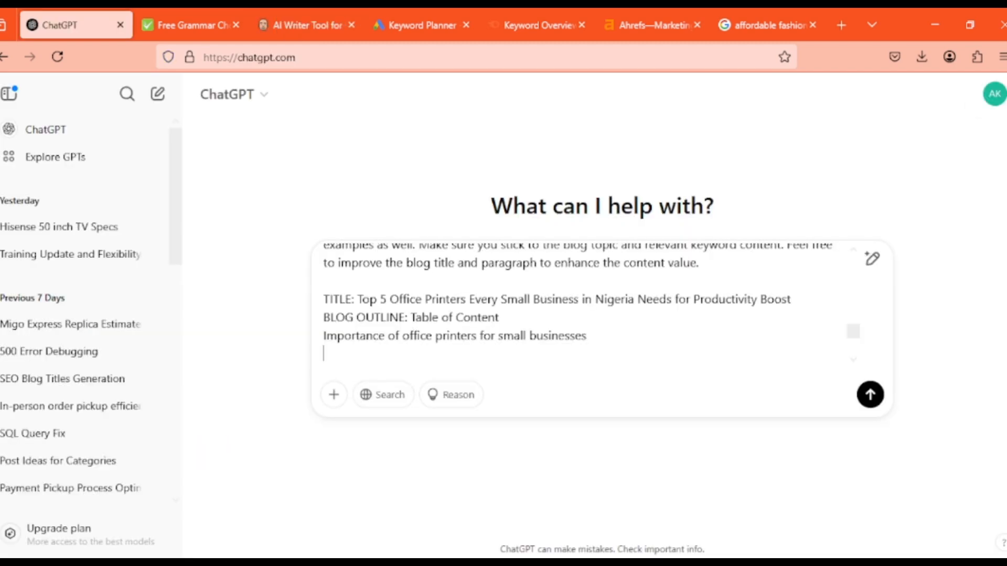
{"action": "key", "text": "ctrl+v"}
{"action": "key", "text": "shift+Return"}
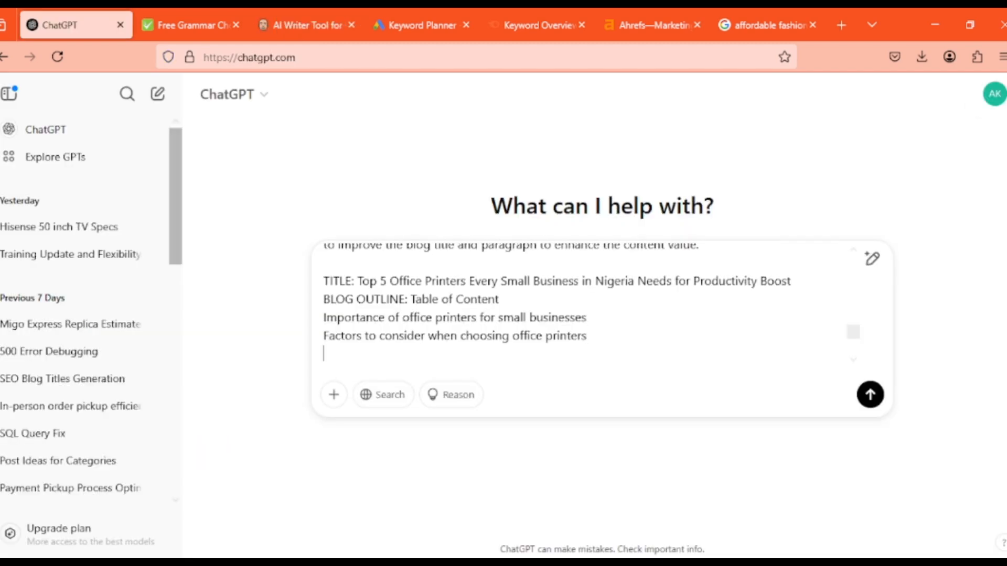
{"action": "left_click", "coordinate": [307, 25]}
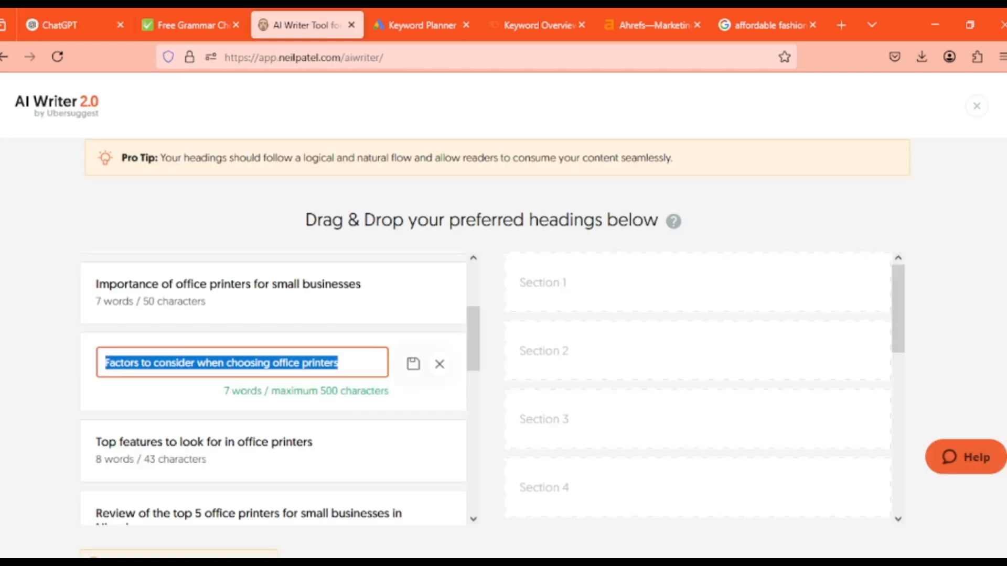
{"action": "left_click", "coordinate": [439, 364]}
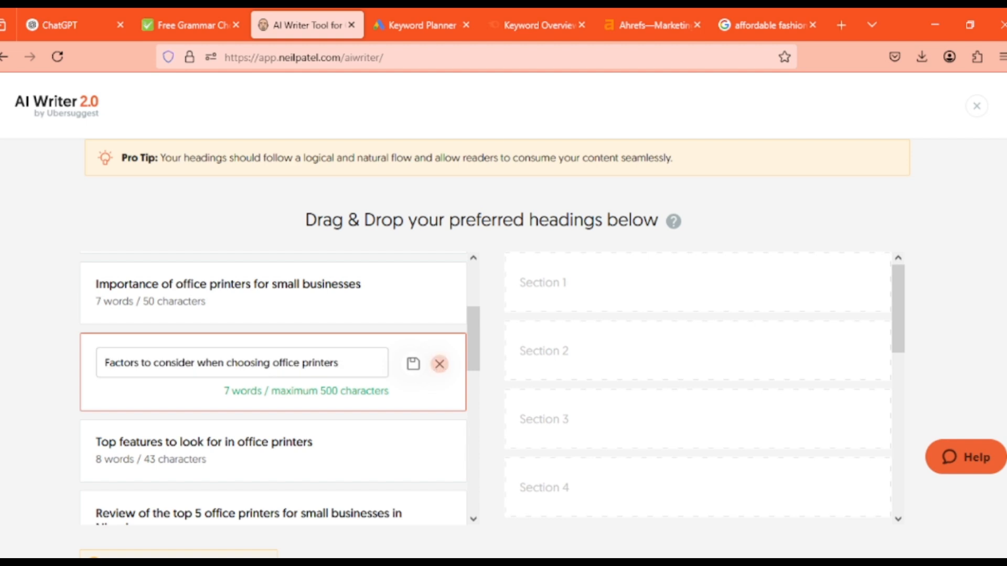
Copy the "Top features to look for in office printers" heading into the ChatGPT prompt's outline, and close its edit mode in AI Writer without saving
{"action": "left_click_drag", "start_coordinate": [473, 340], "coordinate": [474, 371]}
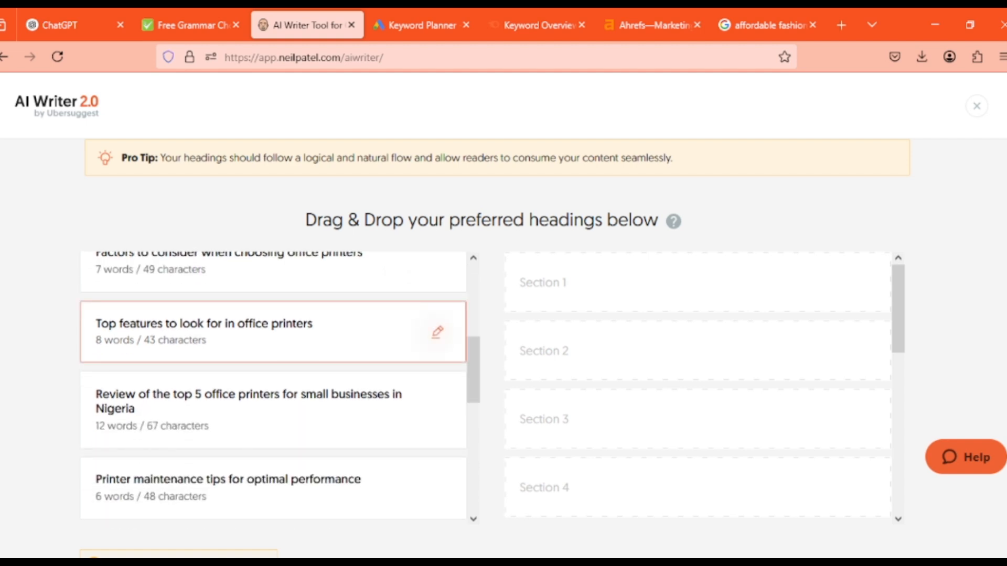
{"action": "left_click", "coordinate": [437, 332]}
{"action": "key", "text": "ctrl+a"}
{"action": "key", "text": "ctrl+c"}
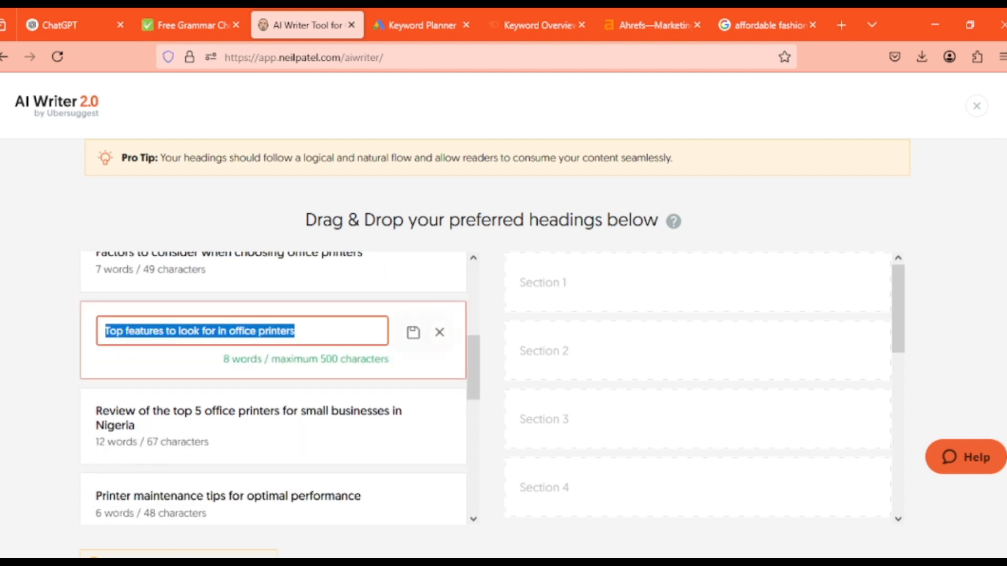
{"action": "left_click", "coordinate": [76, 25]}
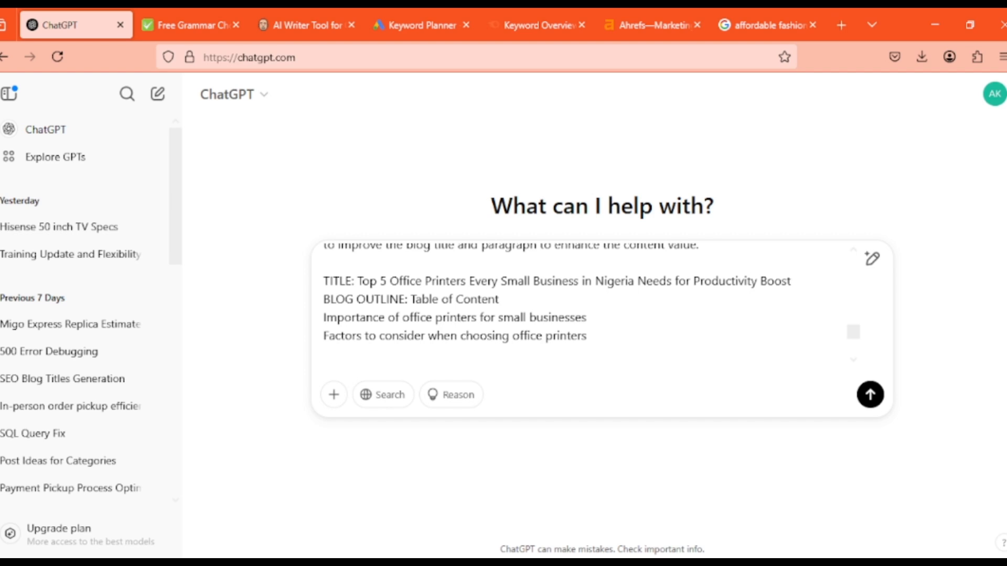
{"action": "key", "text": "ctrl+v"}
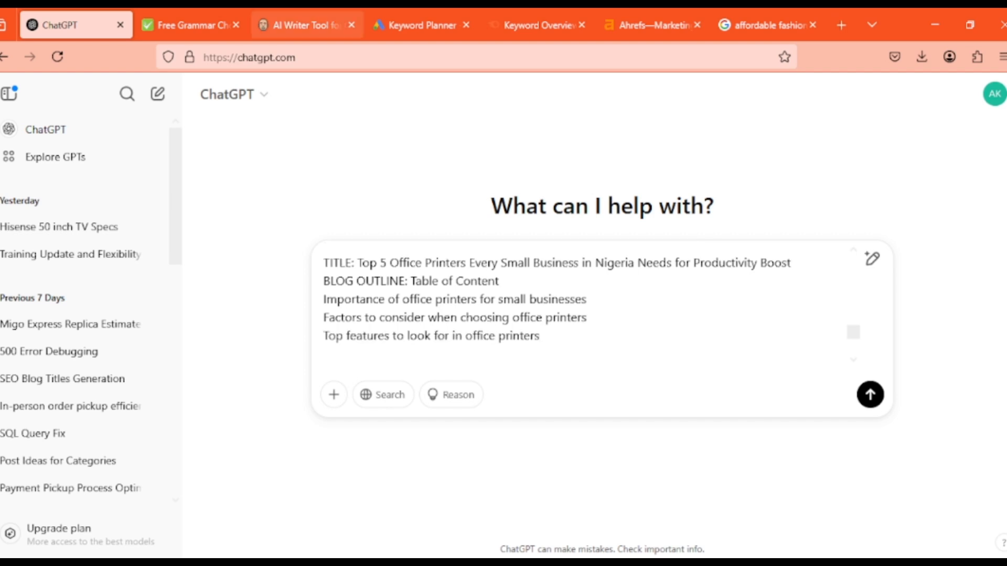
{"action": "left_click", "coordinate": [307, 26]}
{"action": "left_click", "coordinate": [439, 332]}
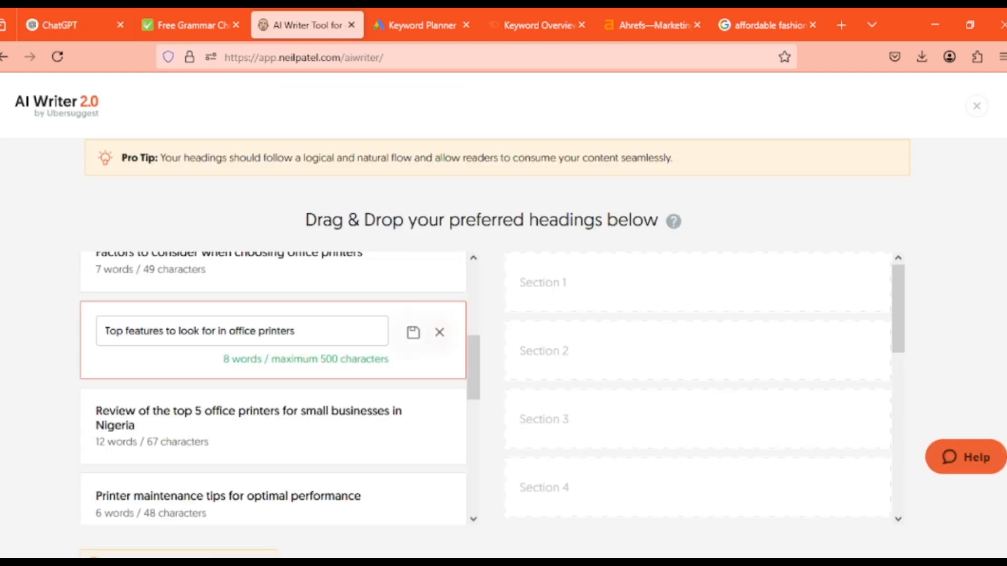
Copy the "Review of the top 5 office printers for small businesses in Nigeria" heading into the ChatGPT prompt's outline, and close its edit mode in AI Writer
{"action": "left_click_drag", "start_coordinate": [474, 362], "coordinate": [473, 367]}
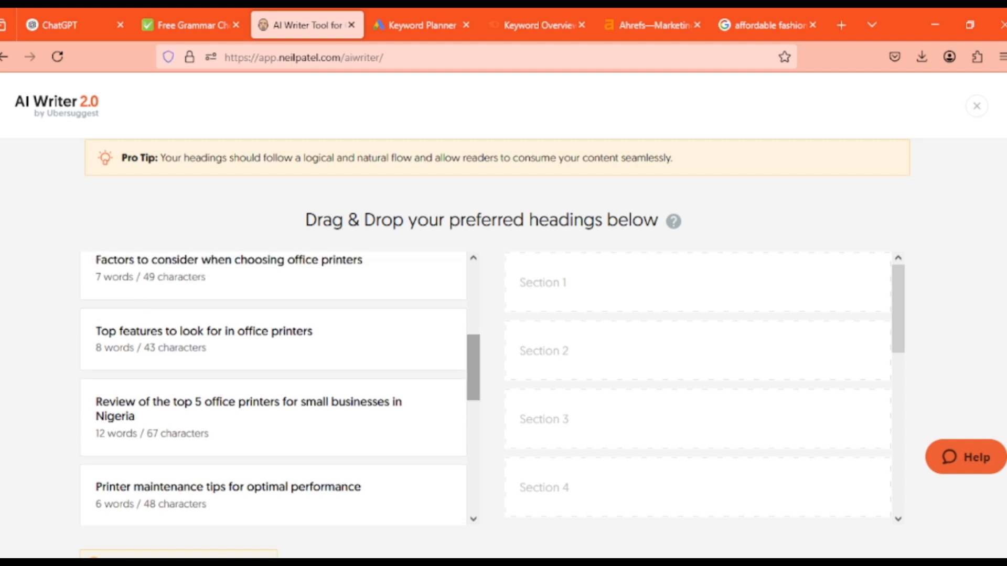
{"action": "left_click", "coordinate": [436, 417]}
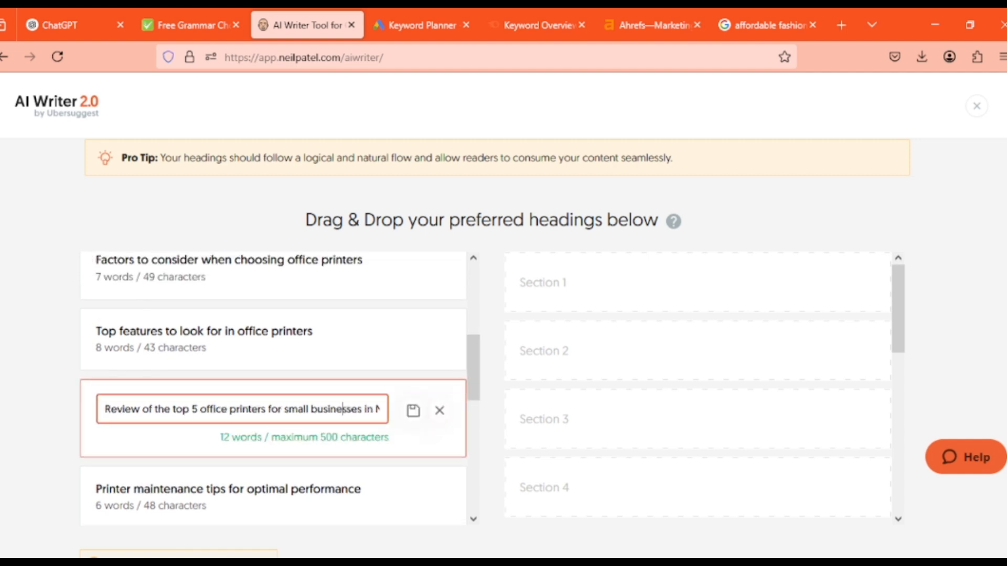
{"action": "key", "text": "ctrl+a"}
{"action": "left_click", "coordinate": [76, 25]}
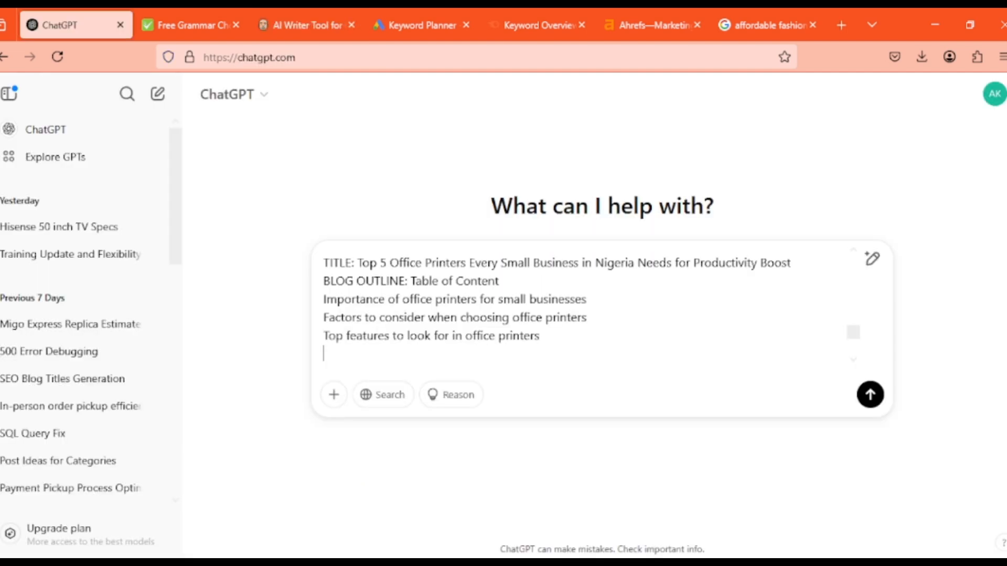
{"action": "type", "text": "Review of the top 5 office printers for small businesses in Nigeria"}
{"action": "key", "text": "ctrl+Tab"}
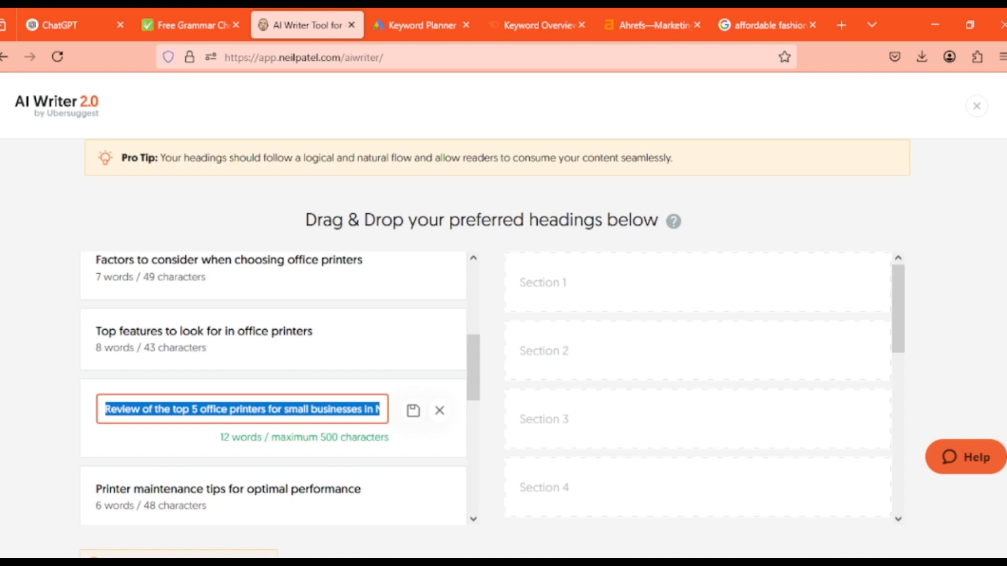
{"action": "key", "text": "Return"}
Copy the "Printer maintenance tips for optimal performance" heading into the ChatGPT prompt's outline, and close its edit mode in AI Writer without saving
{"action": "scroll", "coordinate": [273, 388], "scroll_direction": "down", "scroll_amount": 3}
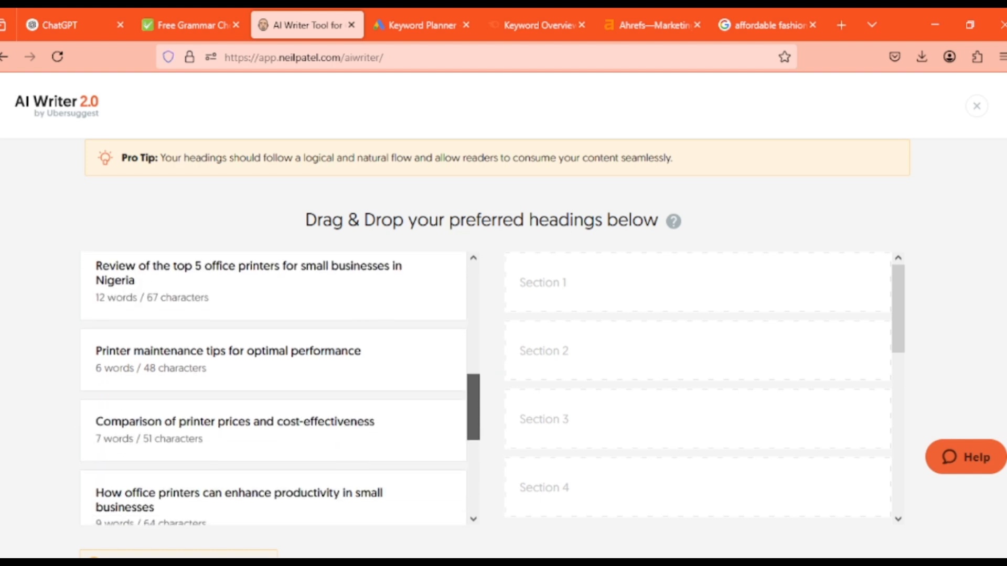
{"action": "left_click", "coordinate": [435, 335]}
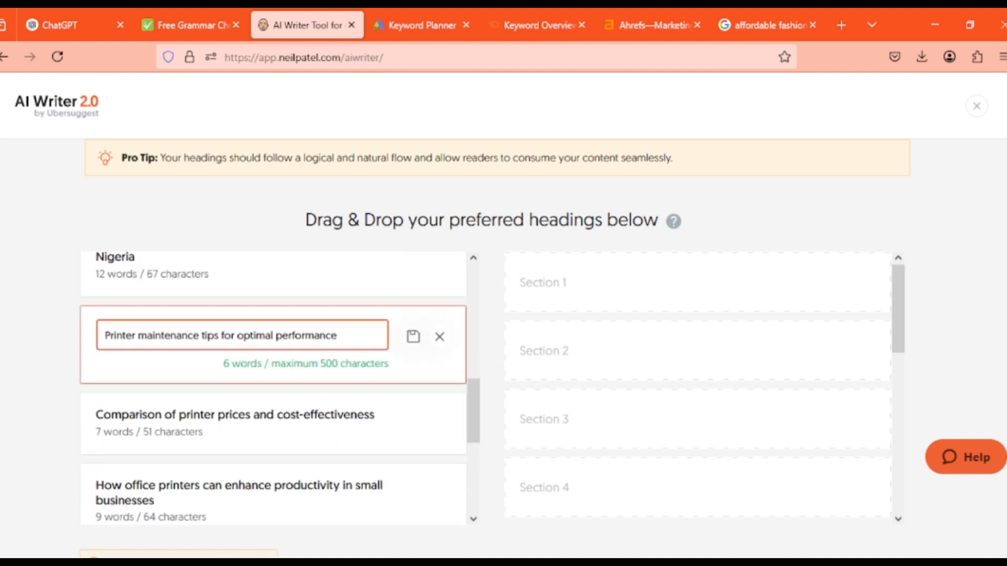
{"action": "key", "text": "ctrl+a"}
{"action": "key", "text": "ctrl+c"}
{"action": "key", "text": "ctrl+1"}
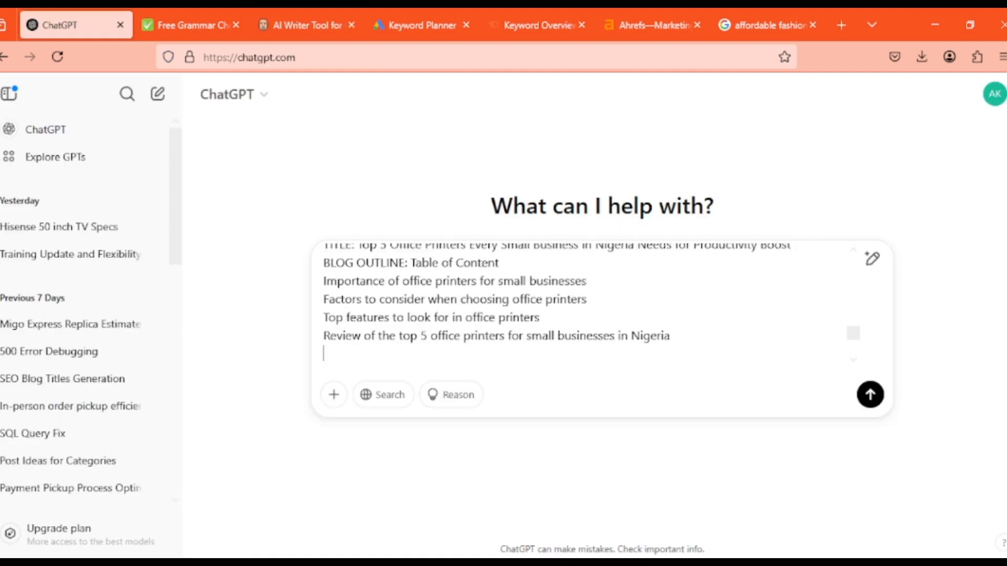
{"action": "key", "text": "ctrl+v"}
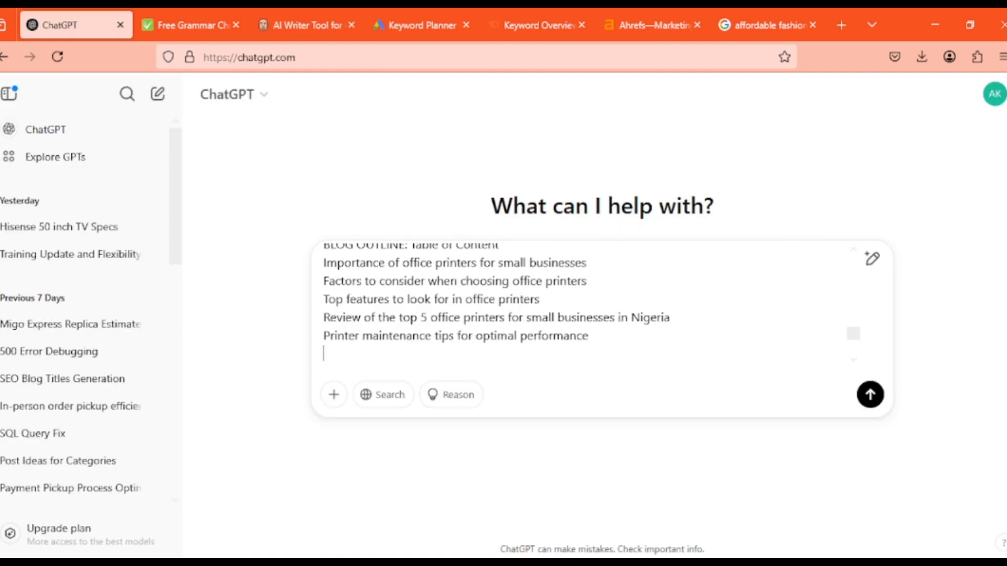
{"action": "left_click", "coordinate": [306, 25]}
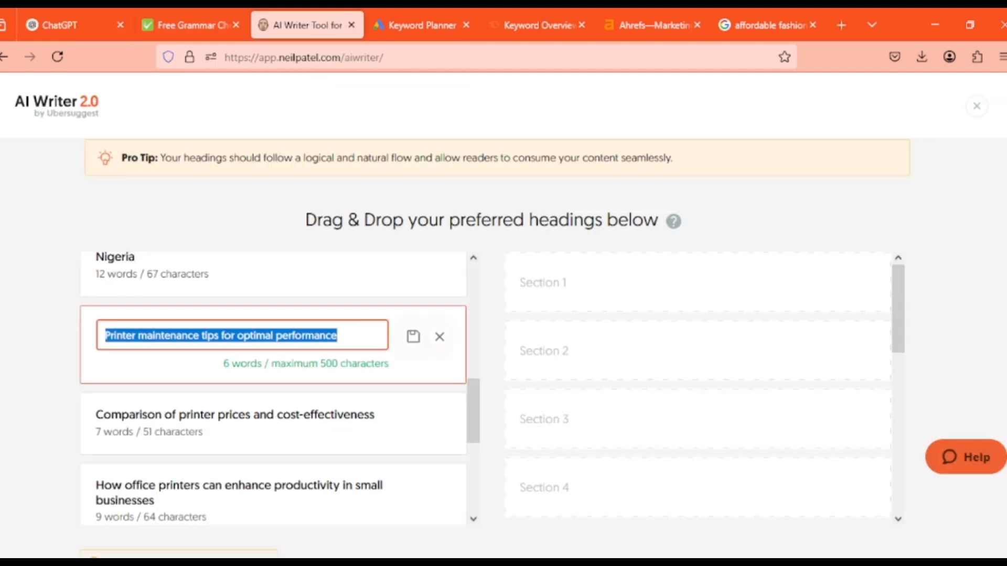
{"action": "left_click", "coordinate": [439, 338]}
Copy the "Comparison of printer prices and cost-effectiveness" heading into the ChatGPT prompt's outline with a new line below, and return to AI Writer
{"action": "left_click", "coordinate": [437, 406]}
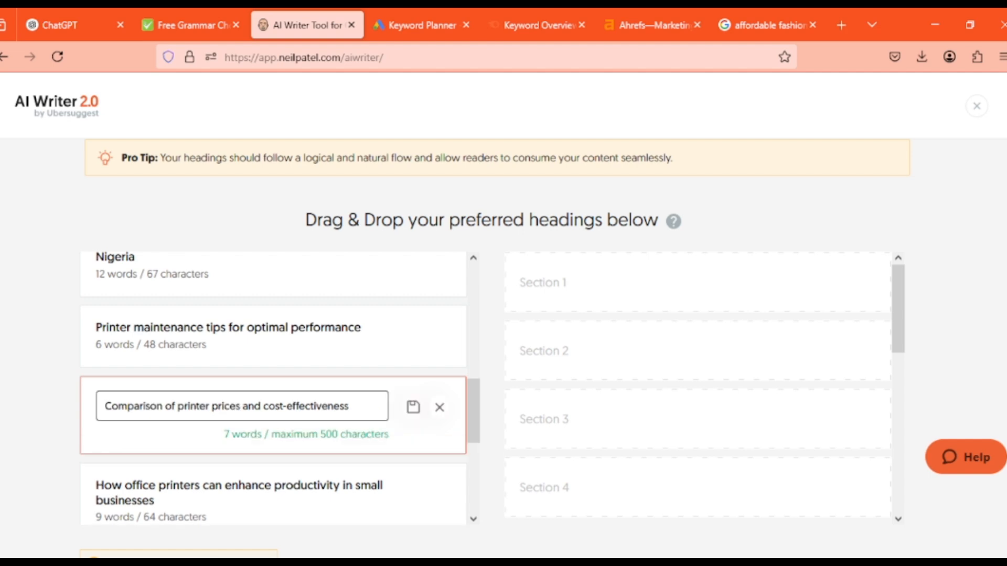
{"action": "key", "text": "ctrl+a"}
{"action": "key", "text": "ctrl+c"}
{"action": "key", "text": "ctrl+1"}
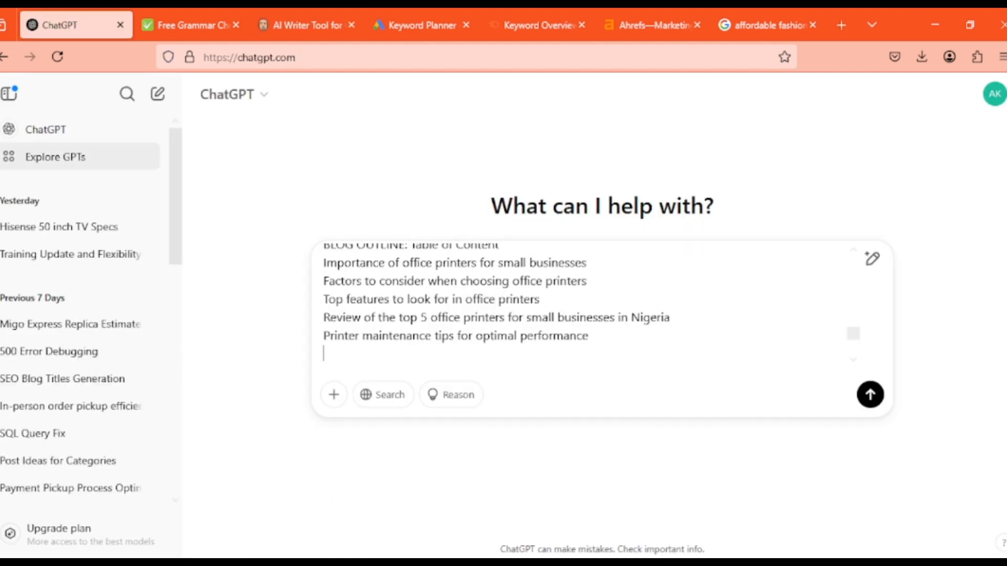
{"action": "key", "text": "ctrl+v"}
{"action": "key", "text": "shift+Return"}
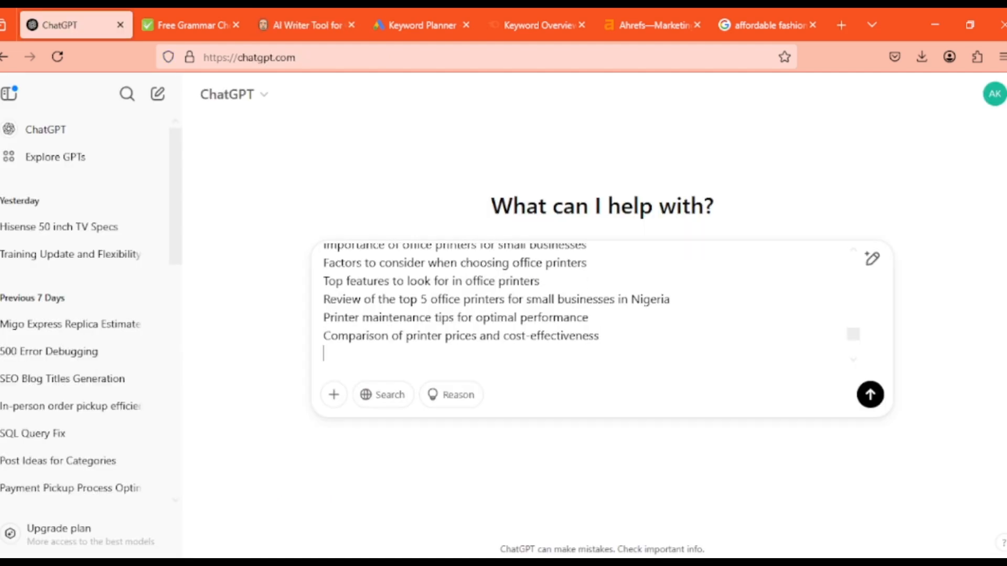
{"action": "key", "text": "ctrl+3"}
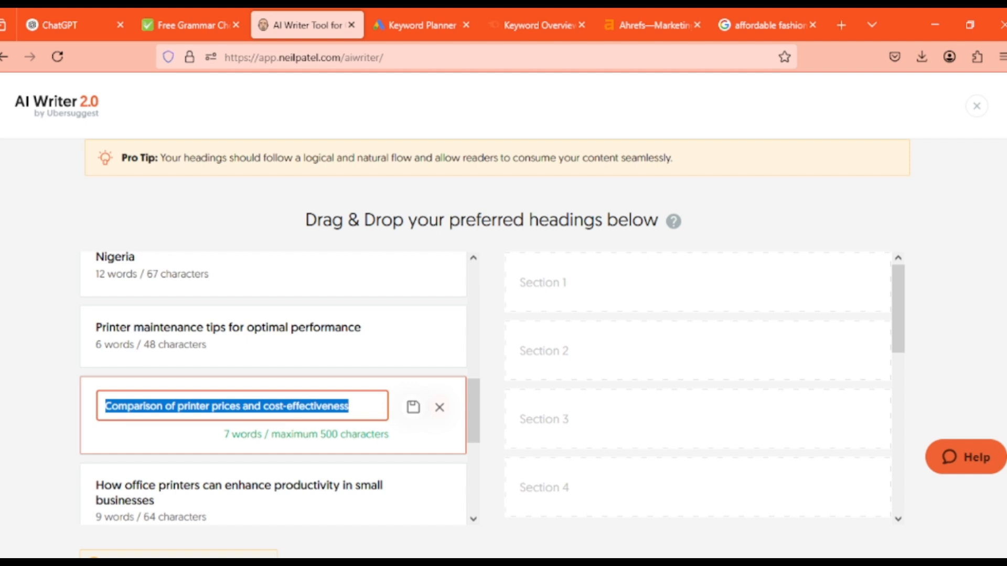
Copy the "How office printers can enhance productivity in small businesses" heading into the ChatGPT prompt's outline, leaving its edit mode in AI Writer unsaved
{"action": "left_click", "coordinate": [440, 407]}
{"action": "left_click_drag", "start_coordinate": [474, 411], "coordinate": [474, 460]}
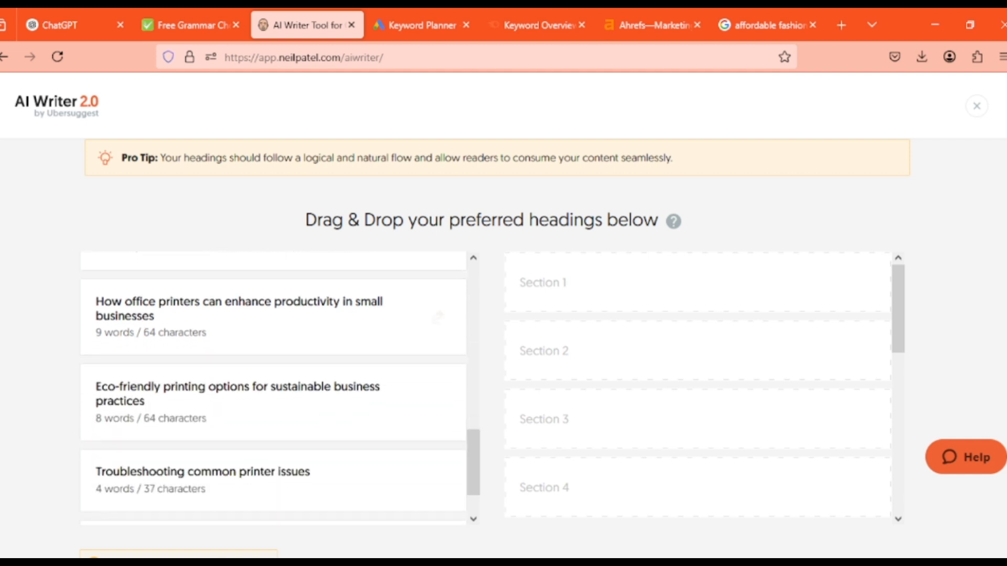
{"action": "left_click", "coordinate": [437, 317]}
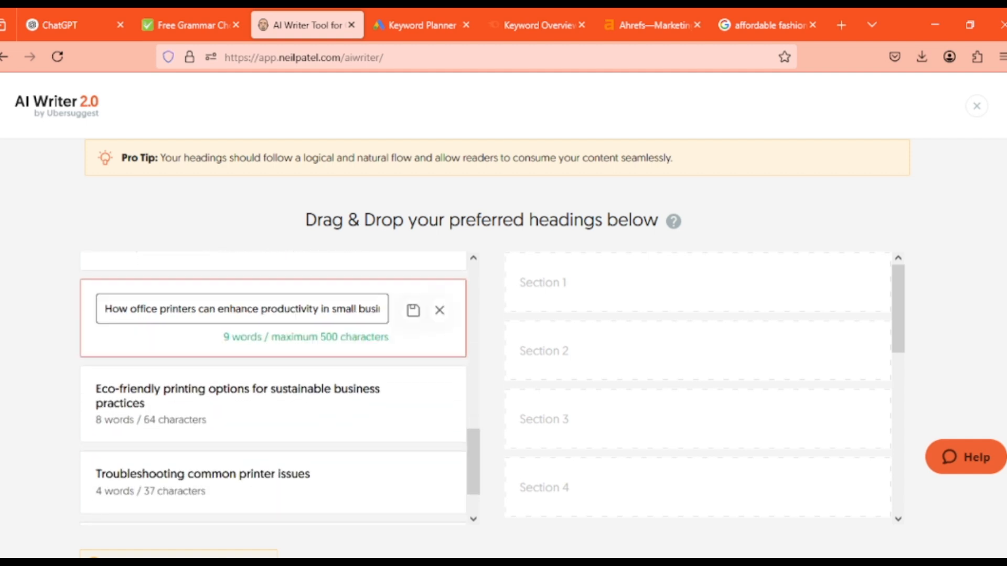
{"action": "triple_click", "coordinate": [347, 309]}
{"action": "left_click", "coordinate": [73, 25]}
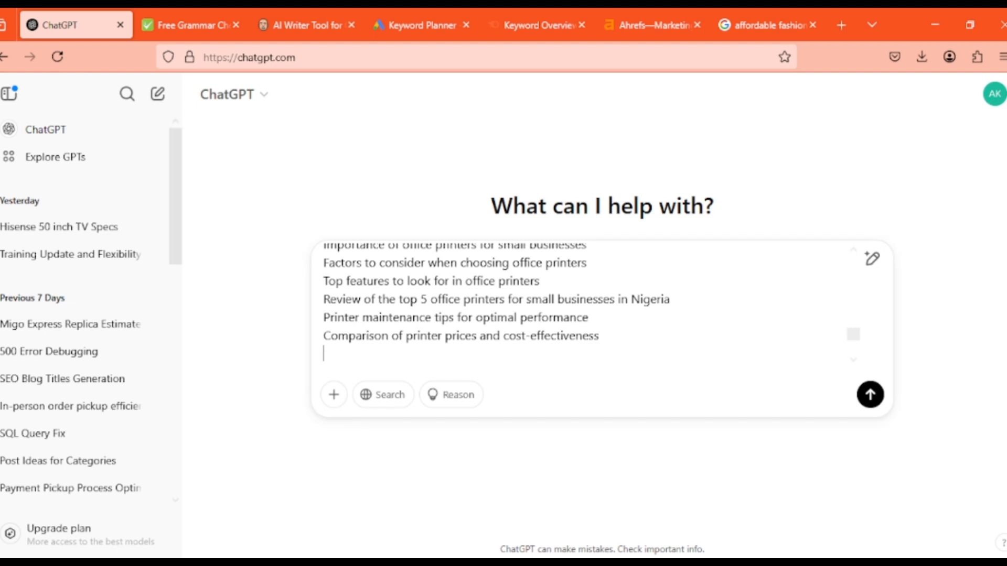
{"action": "key", "text": "ctrl+v"}
{"action": "key", "text": "shift+Return"}
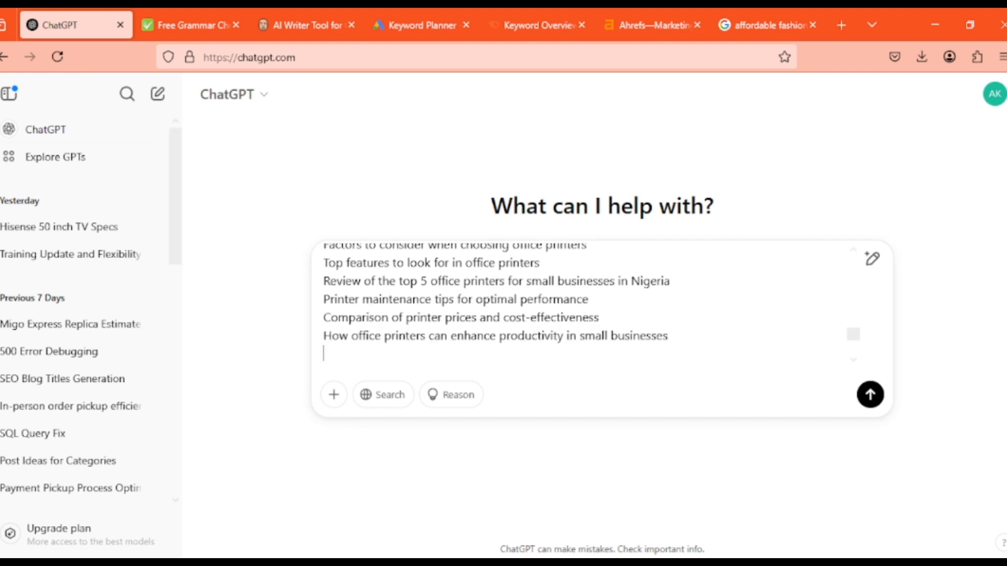
{"action": "left_click", "coordinate": [307, 25]}
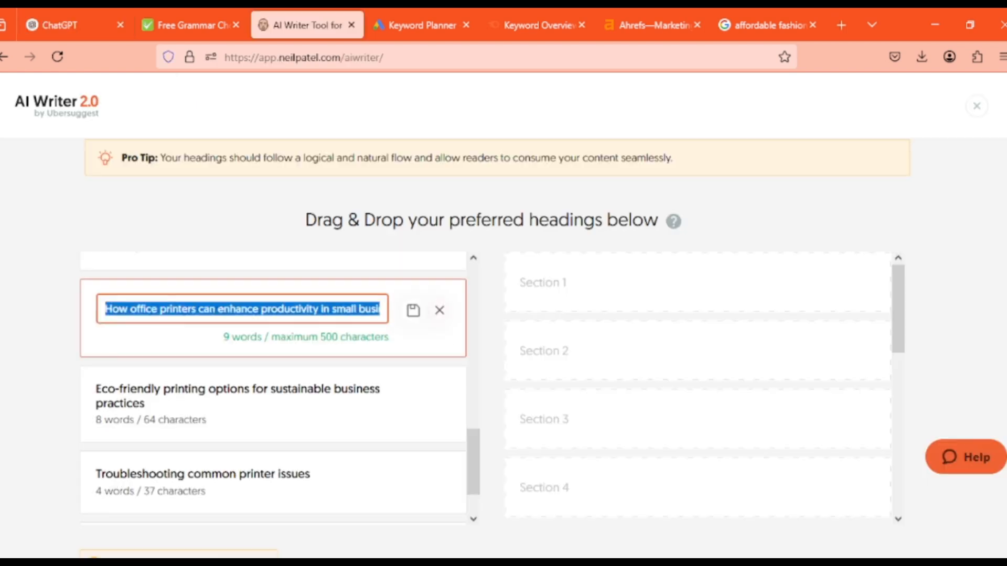
{"action": "left_click", "coordinate": [440, 310]}
Copy the "Eco-friendly printing options for sustainable business practices" heading into the ChatGPT prompt's outline, and close its edit mode in AI Writer without saving
{"action": "left_click", "coordinate": [437, 402]}
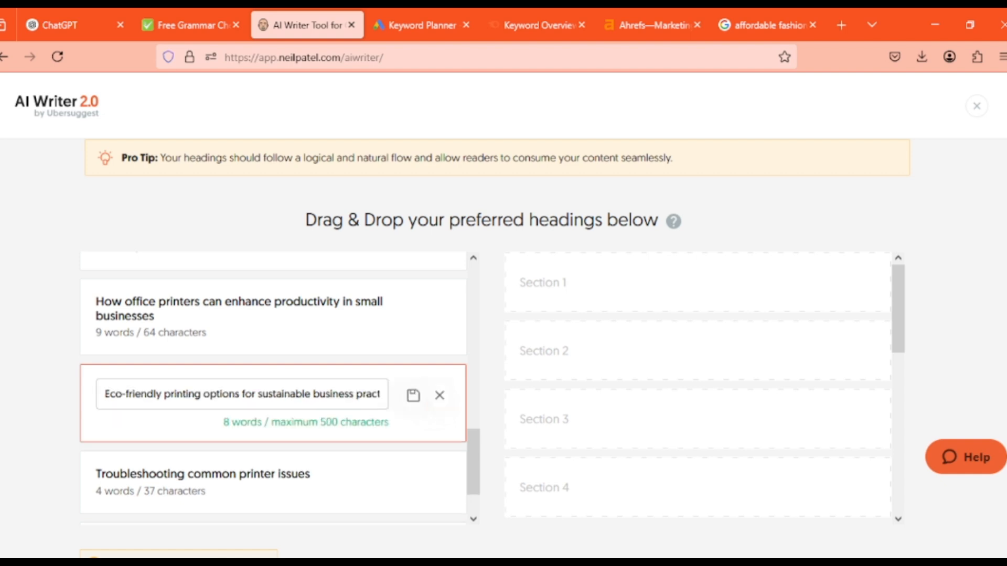
{"action": "triple_click", "coordinate": [351, 394]}
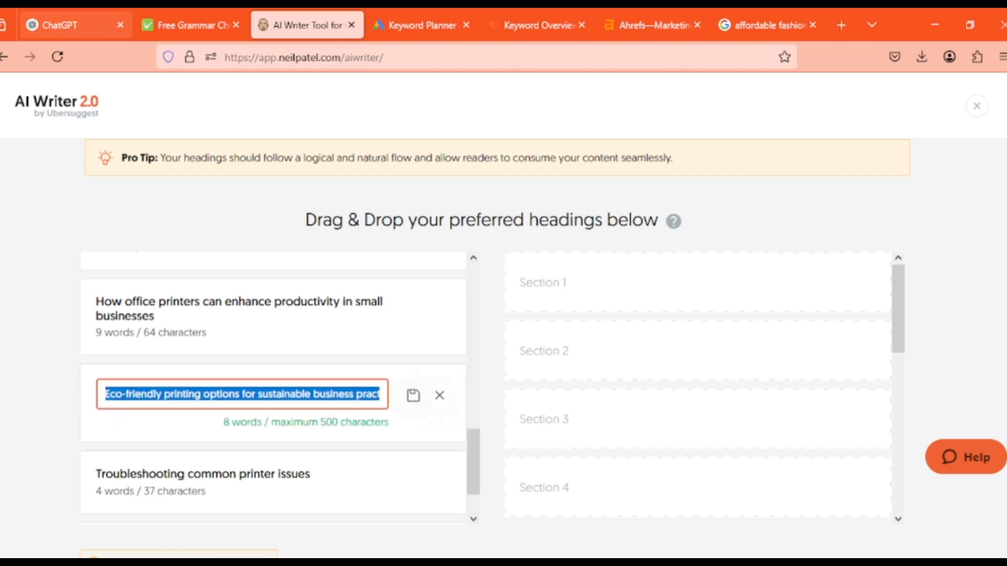
{"action": "left_click", "coordinate": [73, 25]}
{"action": "key", "text": "ctrl+v"}
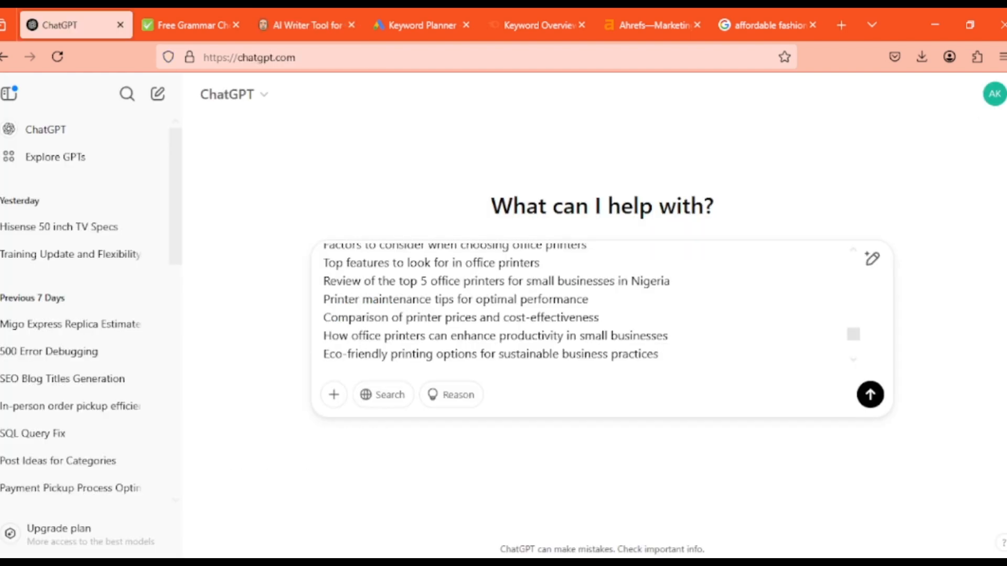
{"action": "key", "text": "shift+Return"}
{"action": "left_click", "coordinate": [307, 25]}
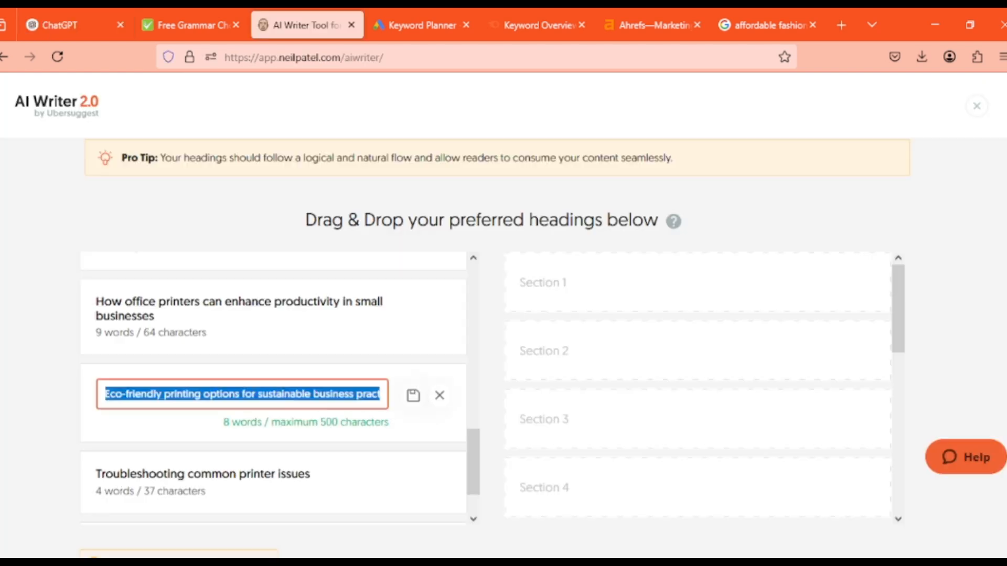
{"action": "left_click_drag", "start_coordinate": [474, 461], "coordinate": [473, 479]}
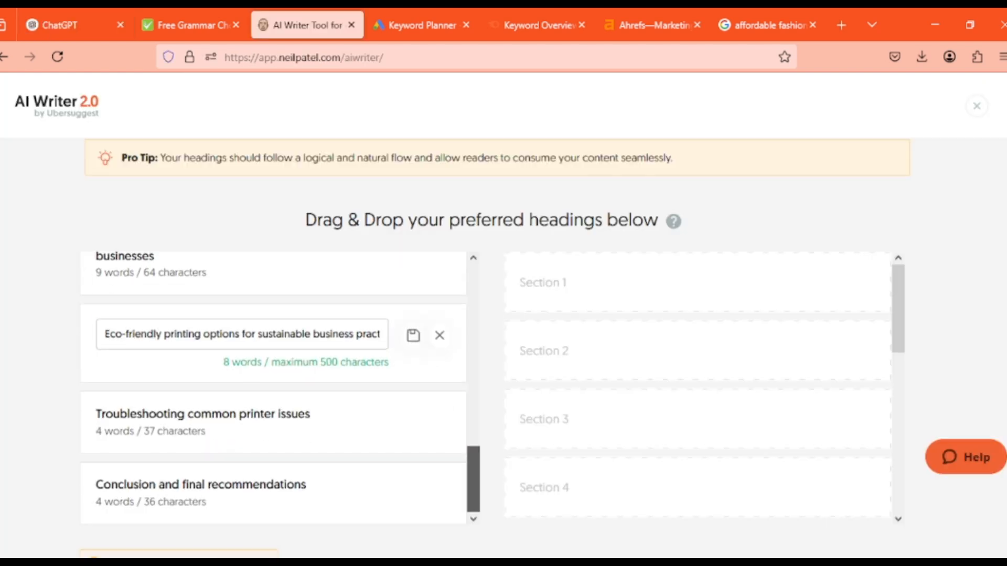
{"action": "left_click", "coordinate": [439, 336]}
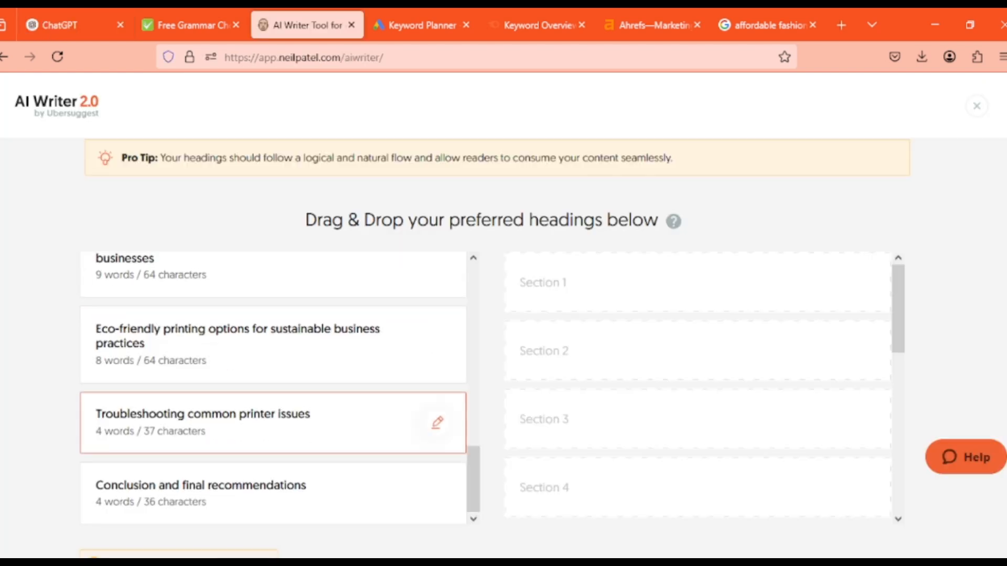
Copy the "Troubleshooting common printer issues" heading into the ChatGPT prompt's outline, and close its edit mode in AI Writer without saving
{"action": "left_click", "coordinate": [437, 422]}
{"action": "left_click", "coordinate": [240, 422]}
{"action": "key", "text": "ctrl+a"}
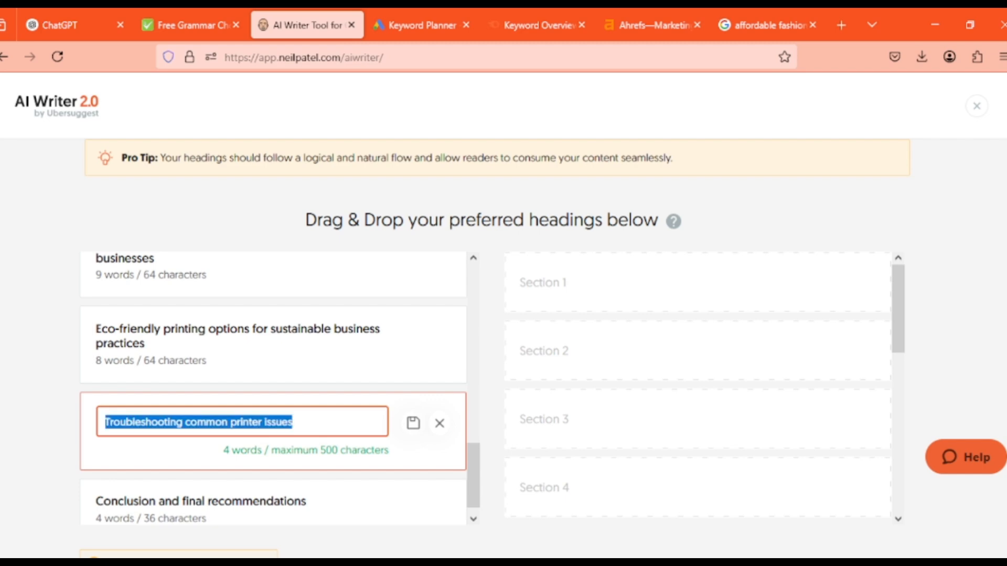
{"action": "key", "text": "ctrl+c"}
{"action": "left_click", "coordinate": [76, 25]}
{"action": "key", "text": "ctrl+v"}
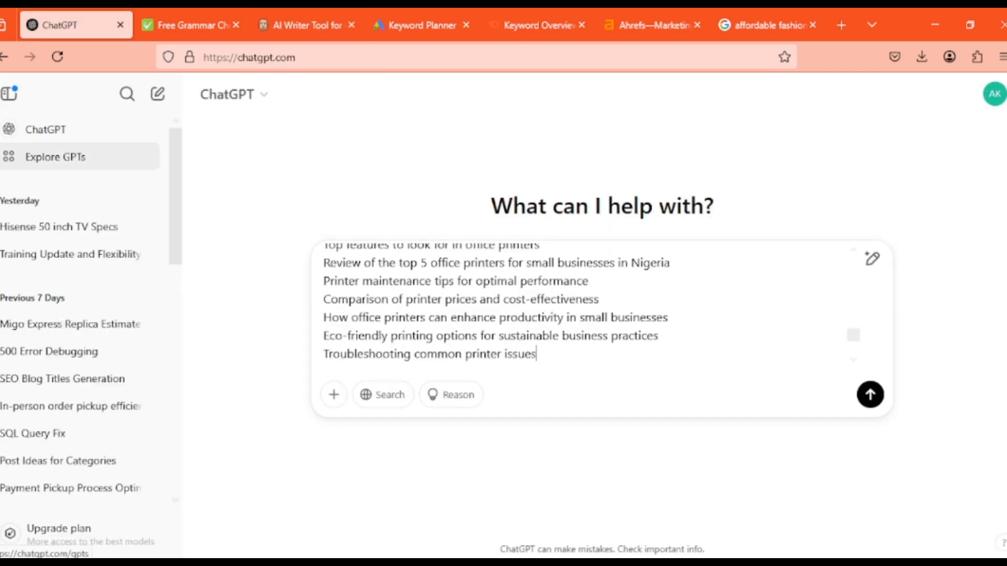
{"action": "key", "text": "shift+Return"}
{"action": "left_click", "coordinate": [320, 25]}
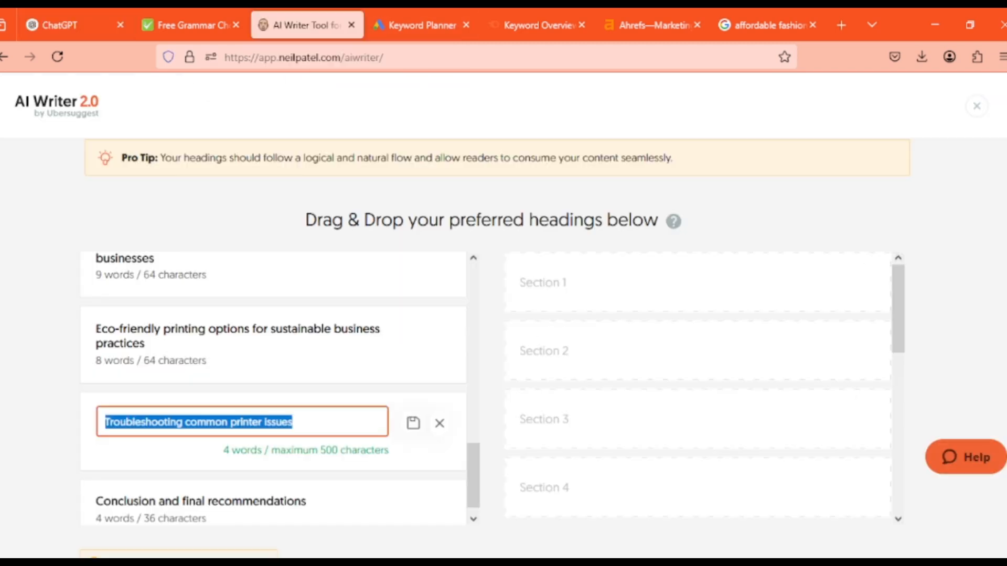
{"action": "left_click", "coordinate": [440, 423]}
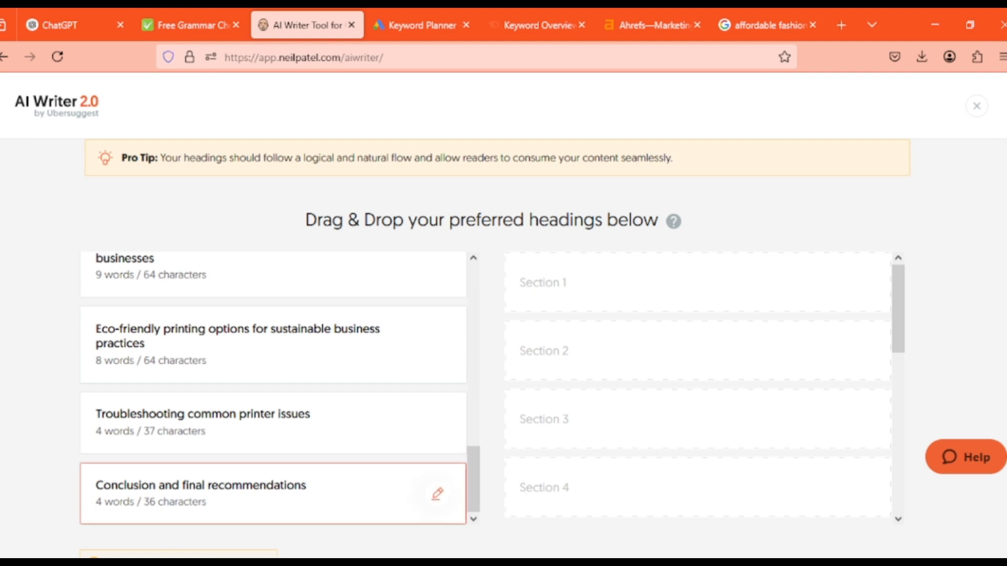
Copy the "Conclusion and final recommendations" heading from AI Writer into the last line of the ChatGPT prompt's outline
{"action": "left_click", "coordinate": [437, 493]}
{"action": "key", "text": "ctrl+a"}
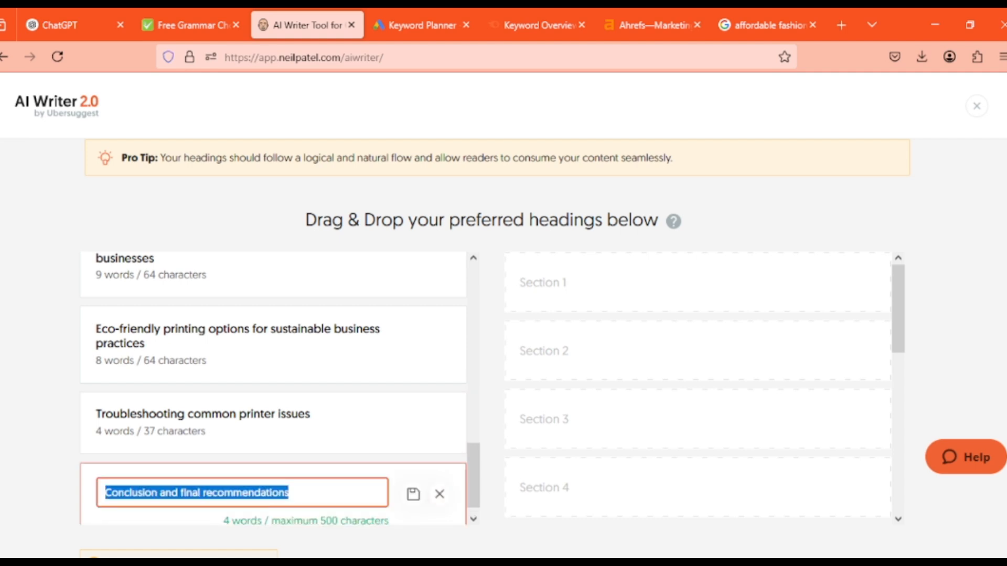
{"action": "left_click", "coordinate": [76, 25]}
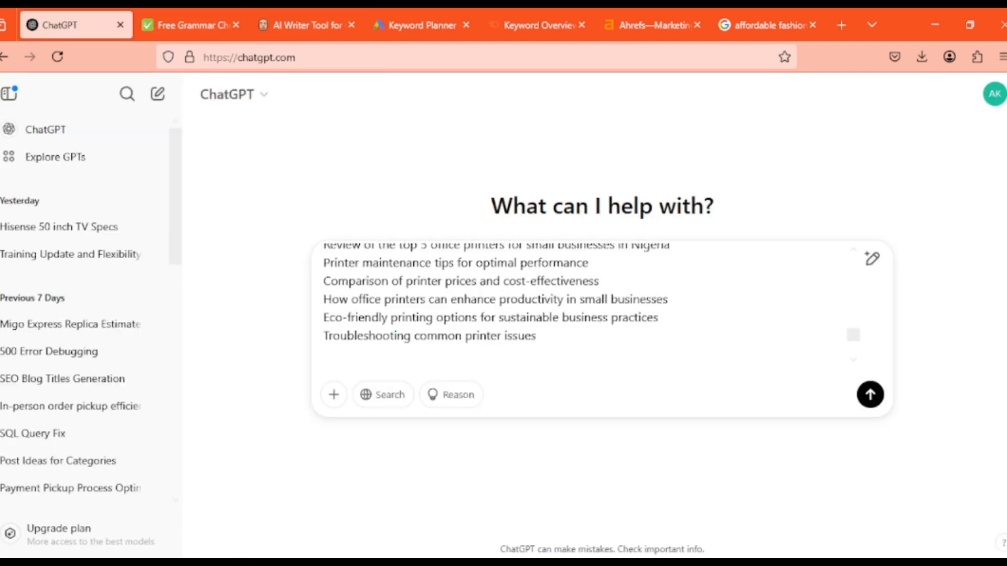
{"action": "key", "text": "ctrl+v"}
Review the assembled prompt and remove the extra blank line between the outline and the comparison table request
{"action": "scroll", "coordinate": [853, 330], "scroll_direction": "up", "scroll_amount": 1}
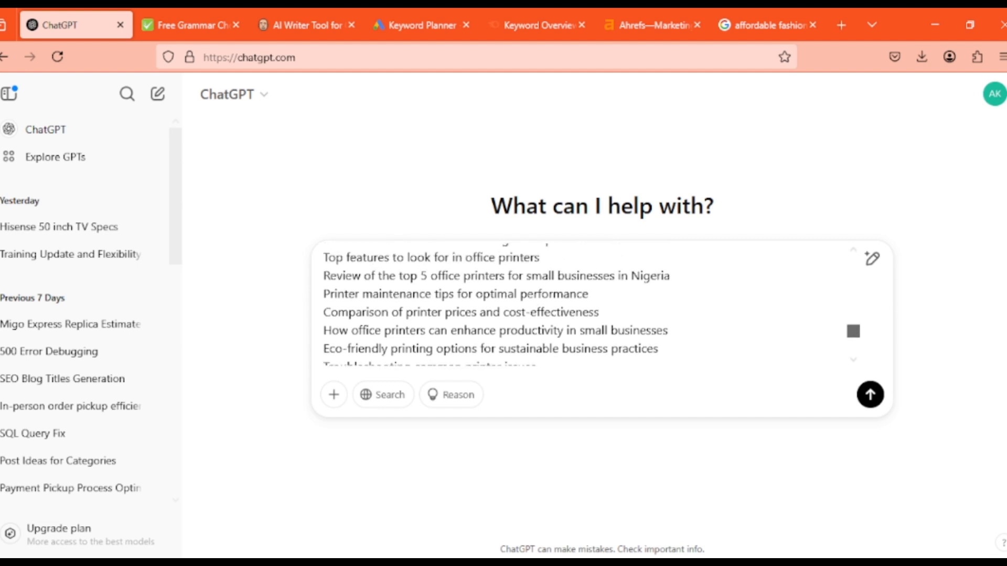
{"action": "scroll", "coordinate": [853, 331], "scroll_direction": "up", "scroll_amount": 5}
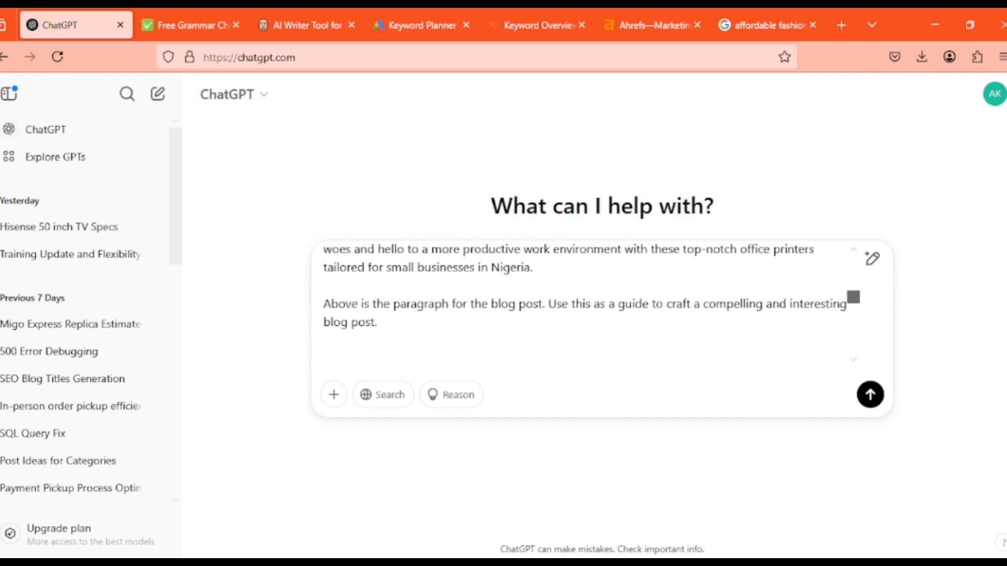
{"action": "scroll", "coordinate": [853, 304], "scroll_direction": "down", "scroll_amount": 5}
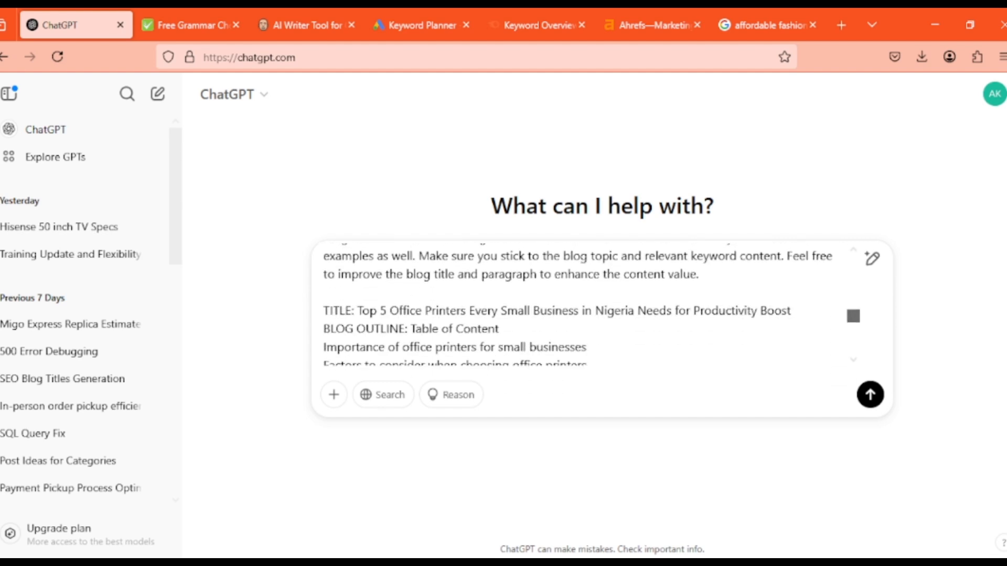
{"action": "scroll", "coordinate": [853, 331], "scroll_direction": "down", "scroll_amount": 5}
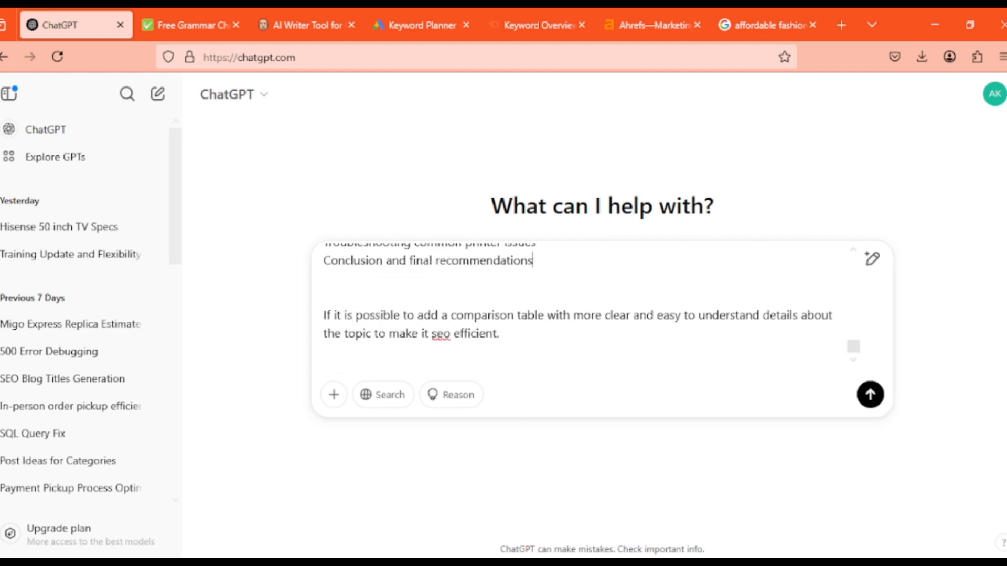
{"action": "left_click", "coordinate": [324, 296]}
{"action": "key", "text": "BackSpace"}
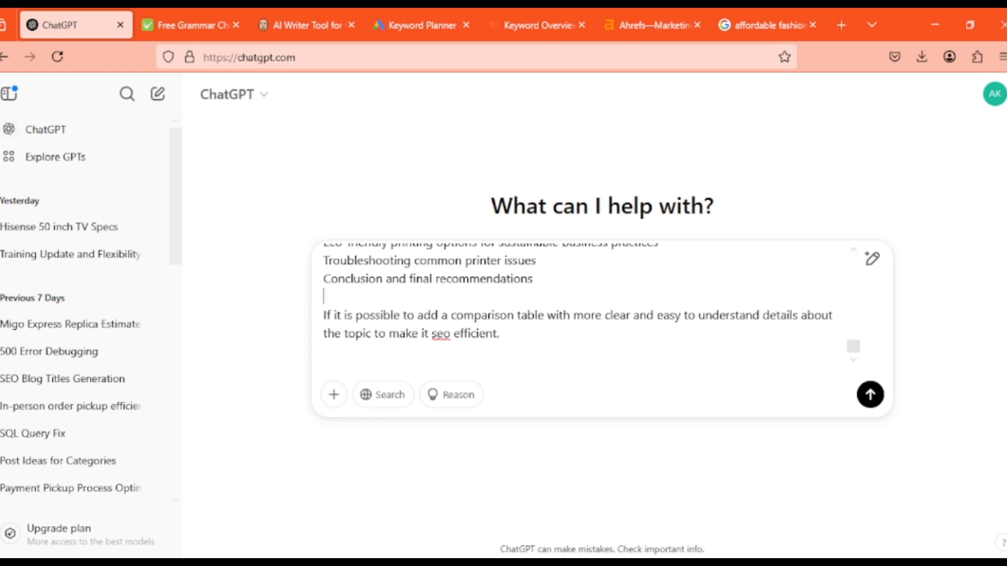
Submit the completed office printers blog prompt to ChatGPT and look through the sent message
{"action": "mouse_move", "coordinate": [853, 347]}
{"action": "left_mouse_down"}
{"action": "mouse_move", "coordinate": [853, 263]}
{"action": "mouse_move", "coordinate": [853, 346]}
{"action": "left_mouse_up"}
{"action": "key", "text": "Return"}
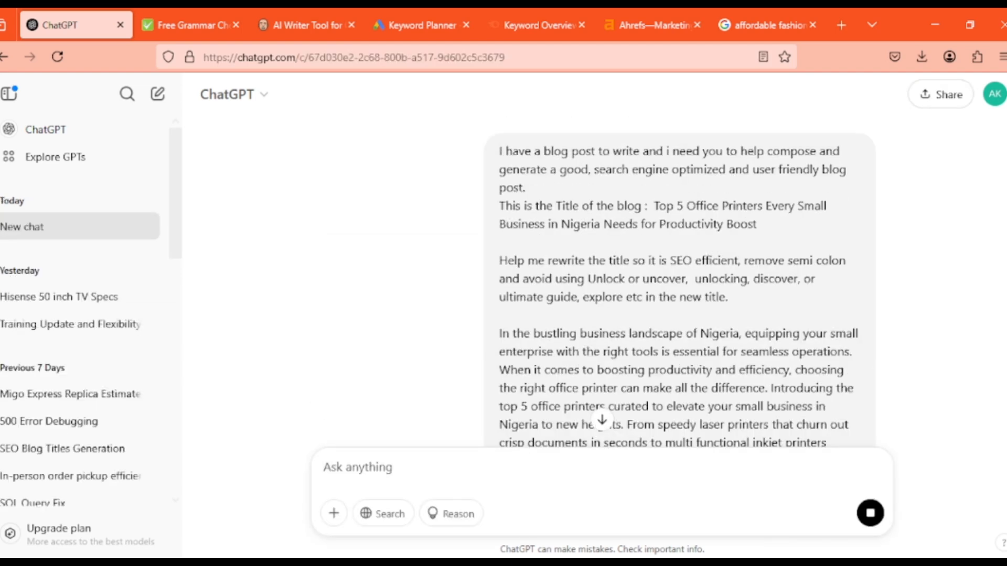
{"action": "scroll", "coordinate": [602, 283], "scroll_direction": "down", "scroll_amount": 10}
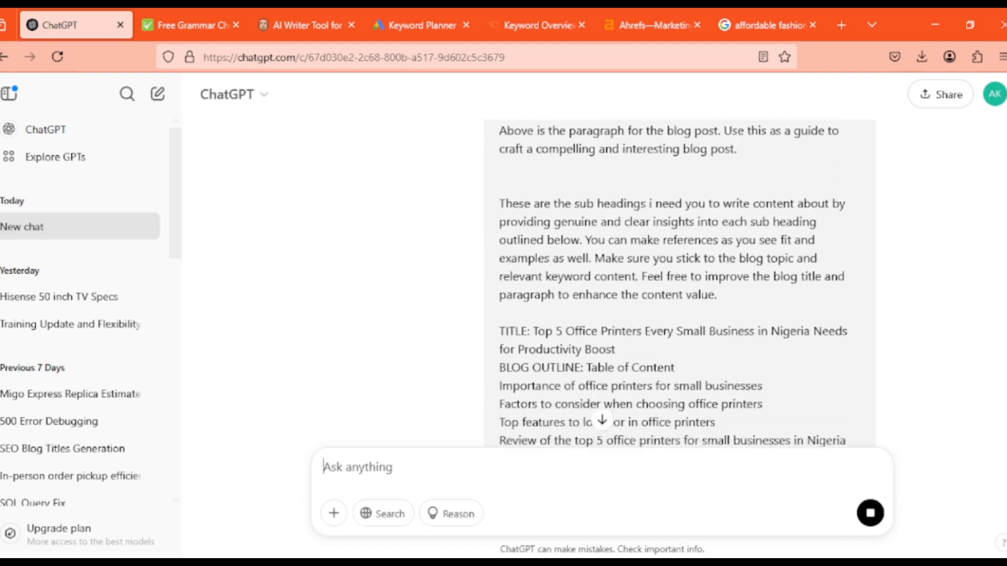
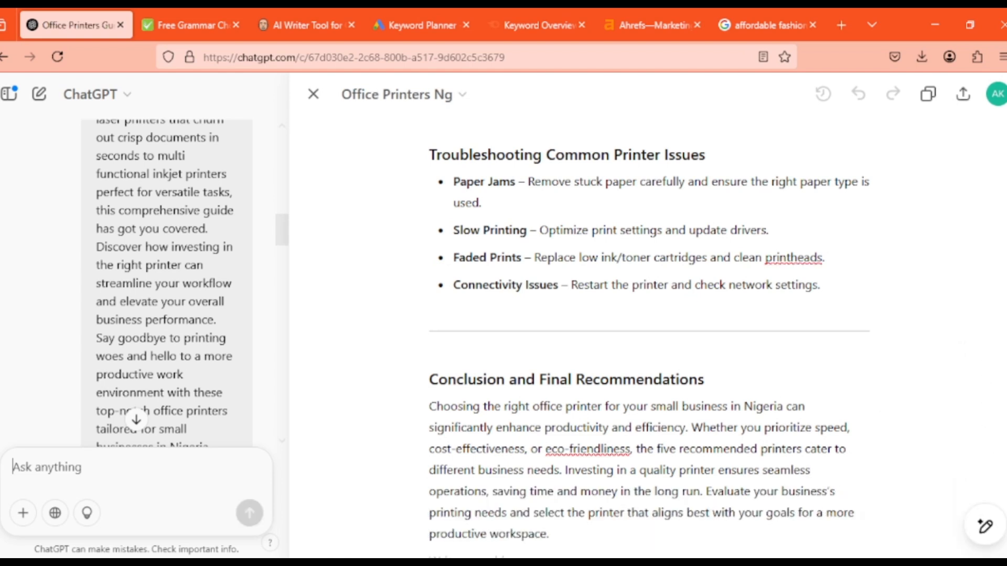
Look over the generated office printers article in the ChatGPT canvas and copy its full text
{"action": "left_click", "coordinate": [430, 406]}
{"action": "scroll", "coordinate": [648, 332], "scroll_direction": "down", "scroll_amount": 3}
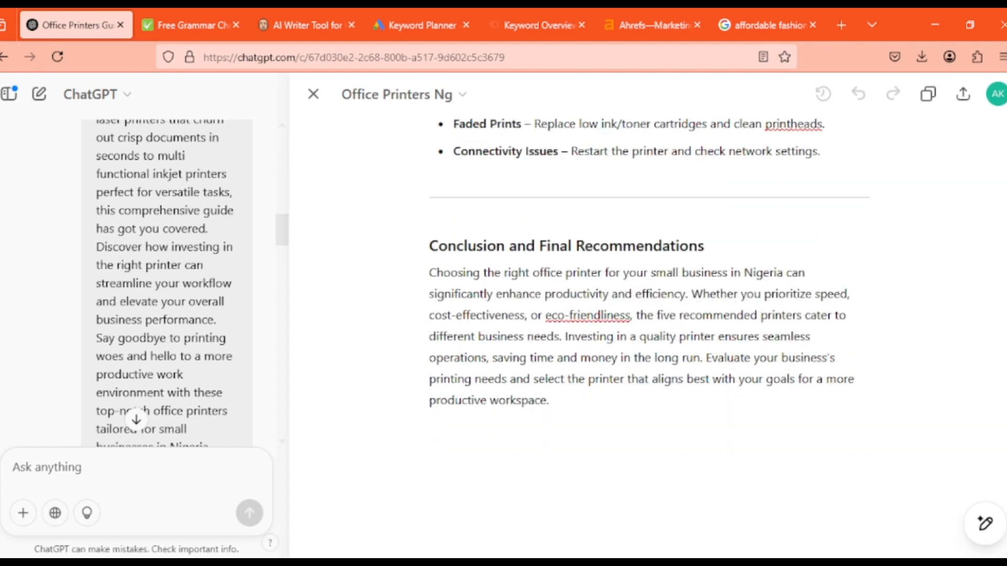
{"action": "scroll", "coordinate": [648, 332], "scroll_direction": "up", "scroll_amount": 20}
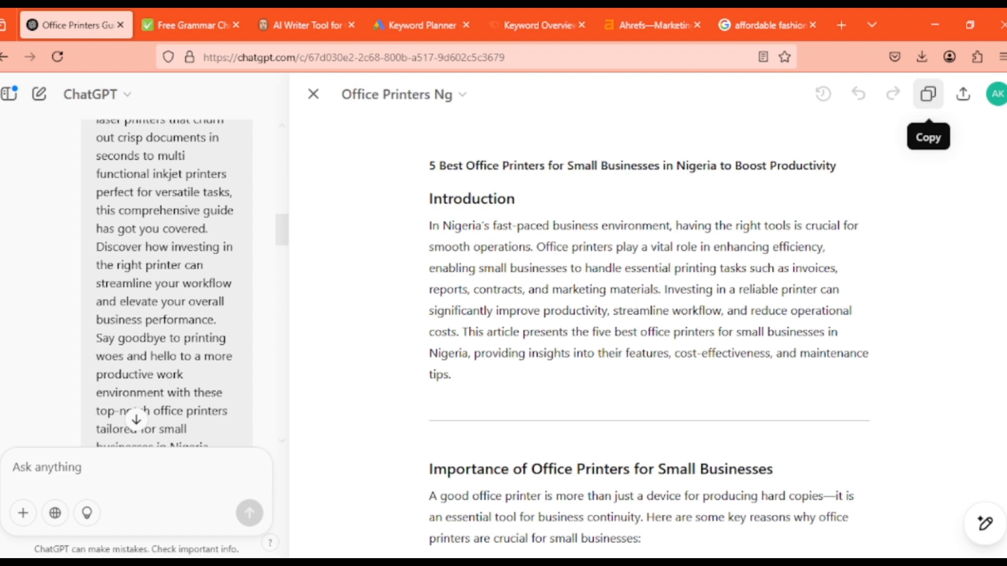
{"action": "left_click", "coordinate": [928, 94]}
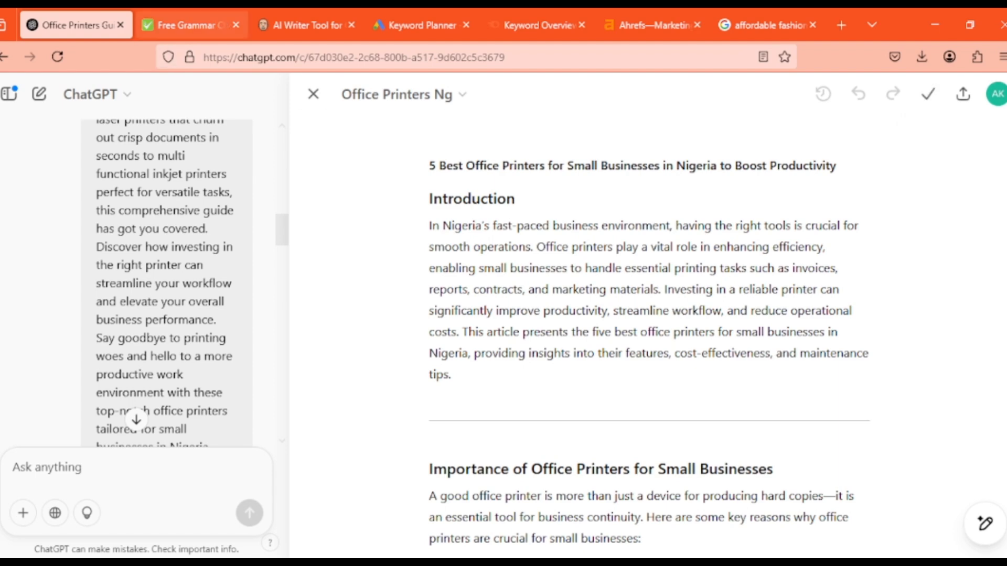
Replace the old intro in GrammarCheck with the copied printers article, decline the large-text app offer, and look through the text
{"action": "left_click", "coordinate": [191, 26]}
{"action": "key", "text": "ctrl+a"}
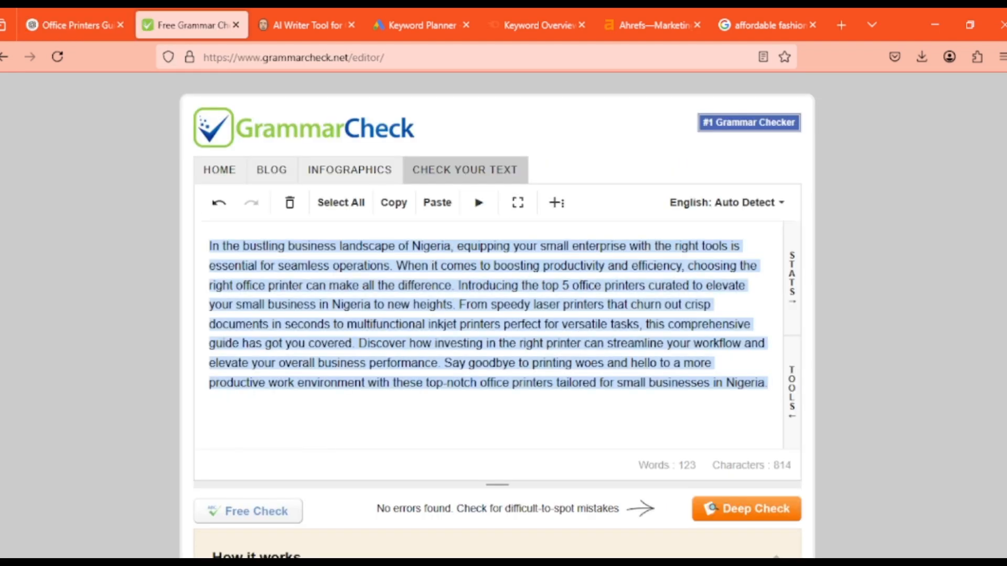
{"action": "key", "text": "ctrl+v"}
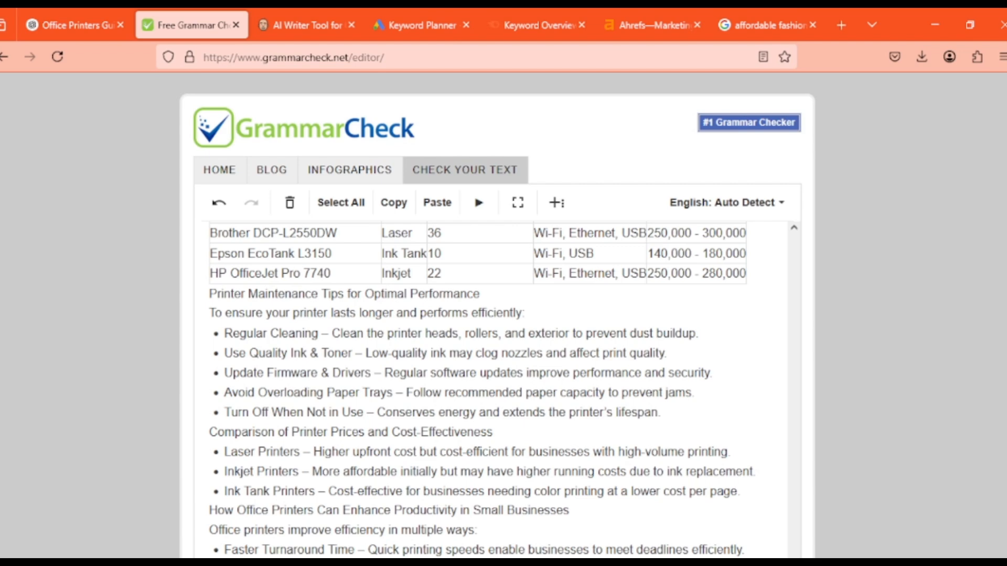
{"action": "scroll", "coordinate": [497, 336], "scroll_direction": "down", "scroll_amount": 8}
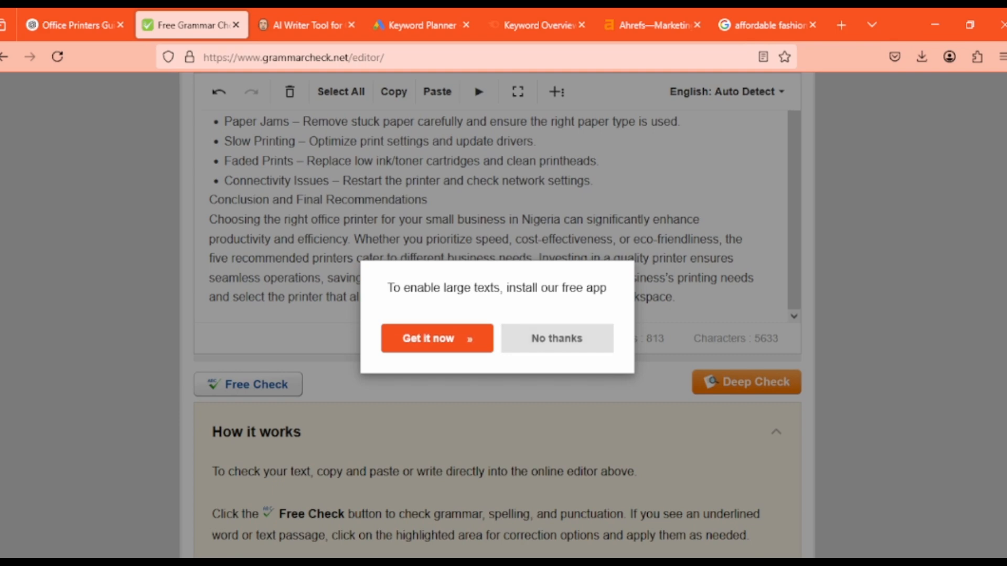
{"action": "left_click", "coordinate": [557, 338]}
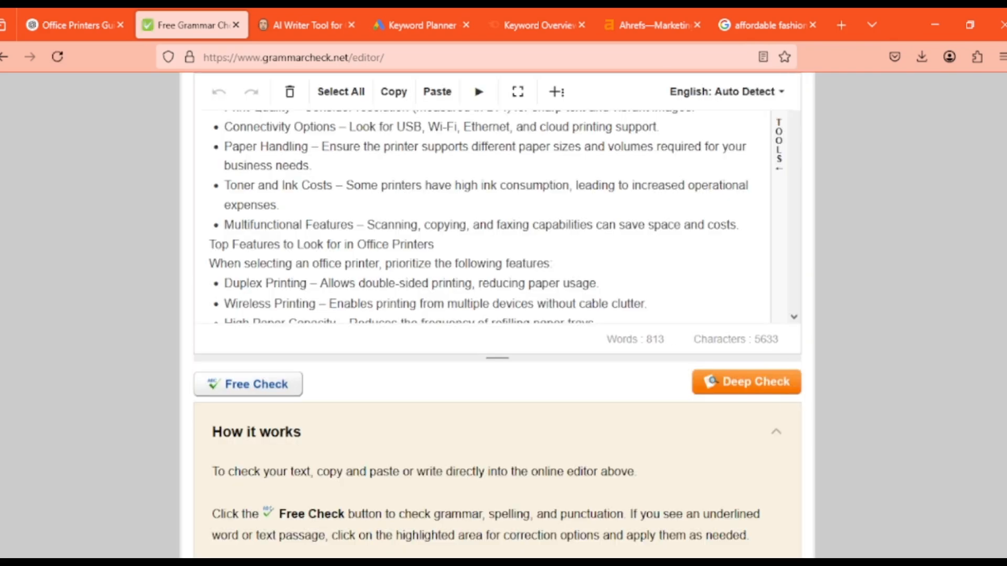
{"action": "scroll", "coordinate": [497, 262], "scroll_direction": "up", "scroll_amount": 10}
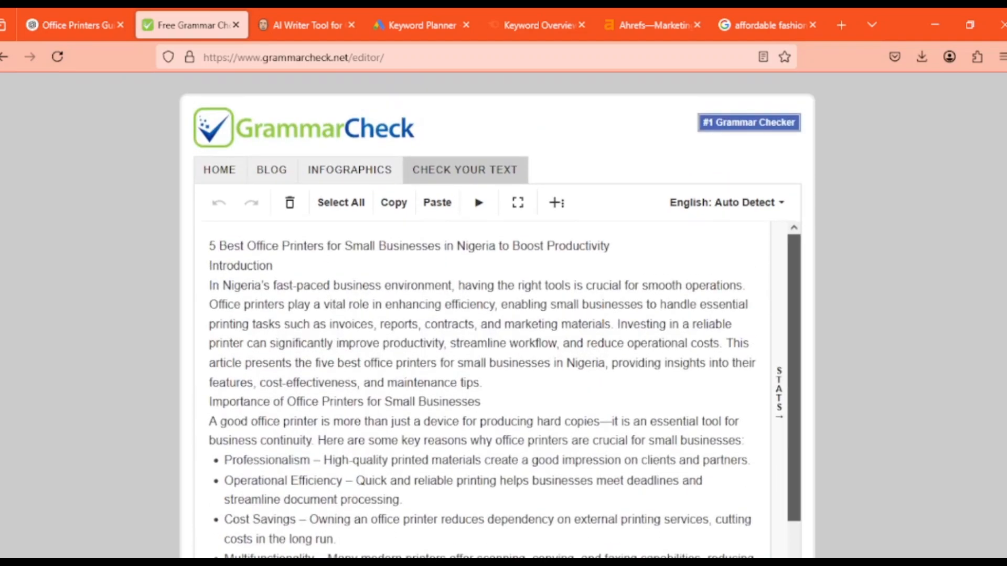
{"action": "left_click_drag", "start_coordinate": [794, 325], "coordinate": [794, 546]}
Switch to the blank Document1 in WPS Writer and paste the full office printers article into it
{"action": "mouse_move", "coordinate": [657, 563]}
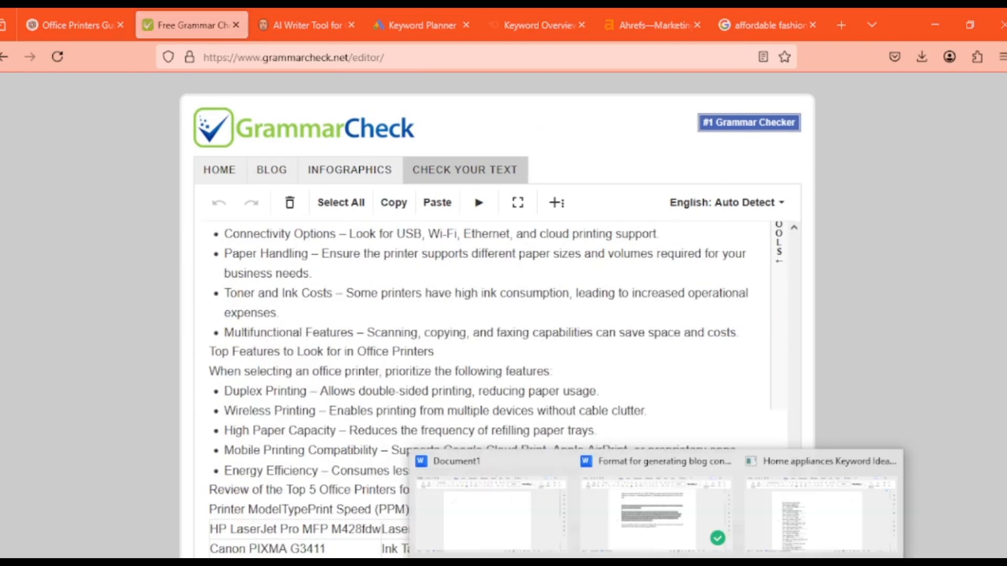
{"action": "left_click", "coordinate": [495, 511]}
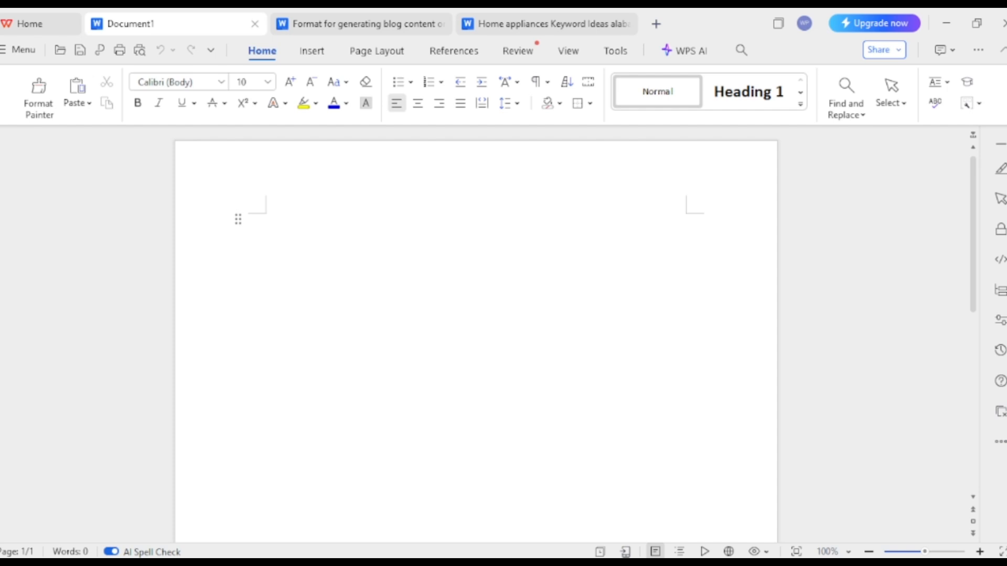
{"action": "key", "text": "ctrl+v"}
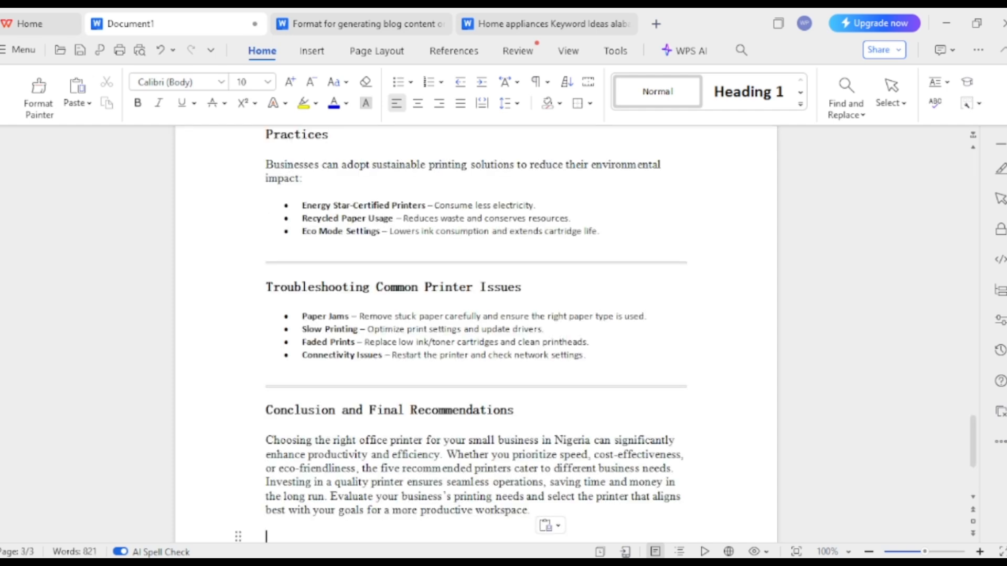
Correct "Multifunctionality" to "Multi functionality" in the list under "Importance of Office Printers for Small Businesses"
{"action": "left_click_drag", "start_coordinate": [973, 442], "coordinate": [973, 209]}
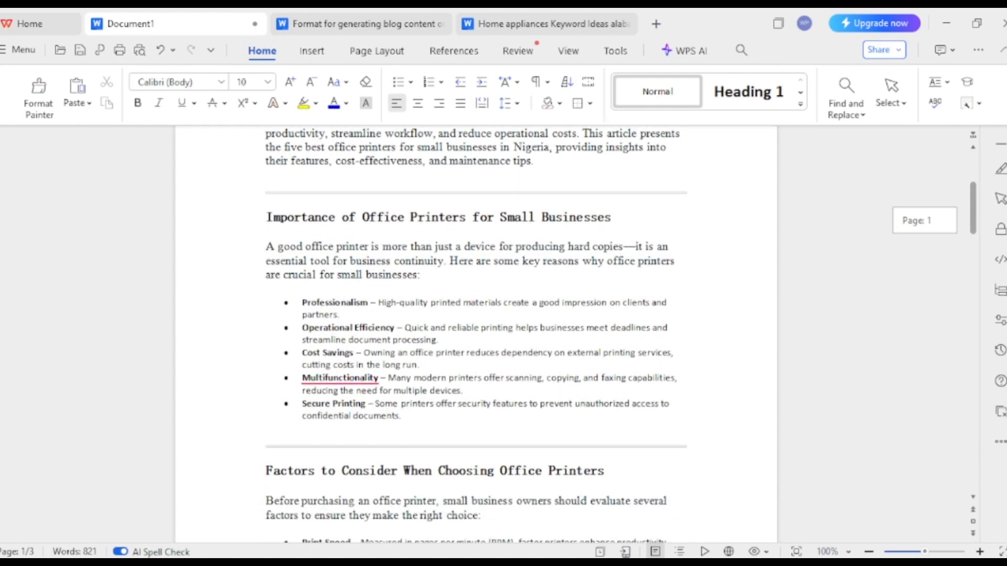
{"action": "left_click_drag", "start_coordinate": [972, 209], "coordinate": [972, 224]}
{"action": "left_click", "coordinate": [327, 253]}
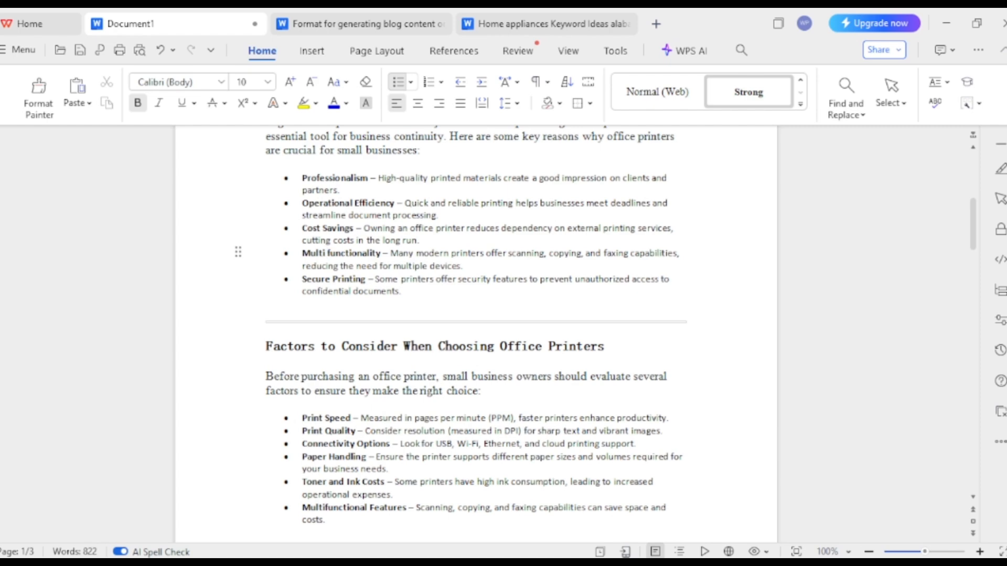
Review the pasted article from the factors list through the printer comparison table to the conclusion, checking headings, layout and flagged words
{"action": "scroll", "coordinate": [475, 335], "scroll_direction": "down", "scroll_amount": 3}
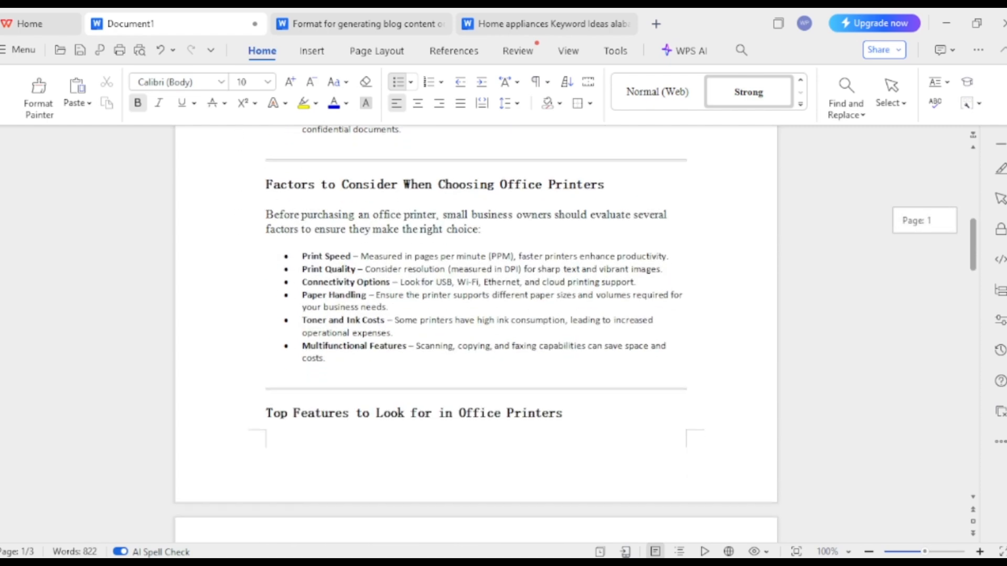
{"action": "scroll", "coordinate": [475, 334], "scroll_direction": "down", "scroll_amount": 8}
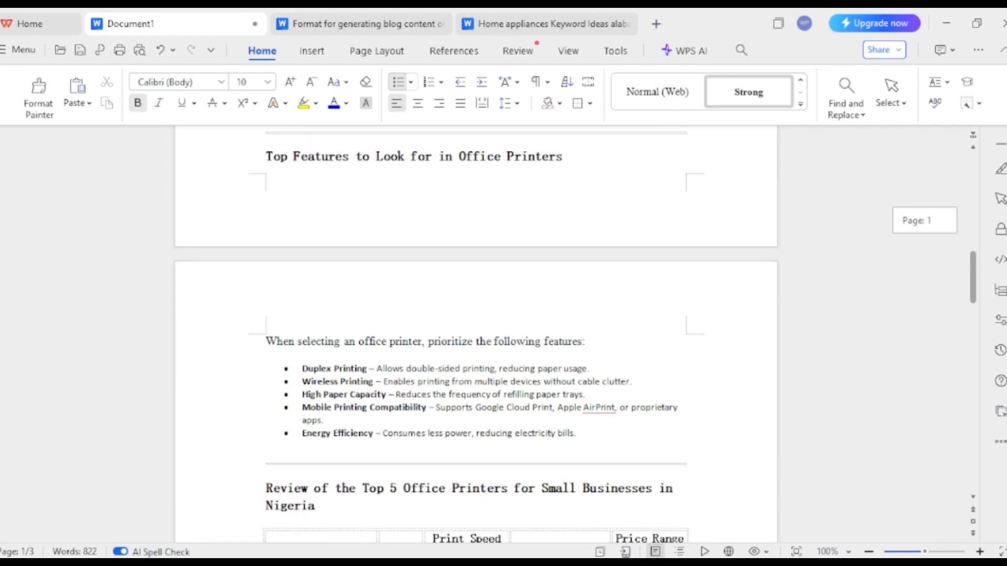
{"action": "scroll", "coordinate": [476, 334], "scroll_direction": "up", "scroll_amount": 3}
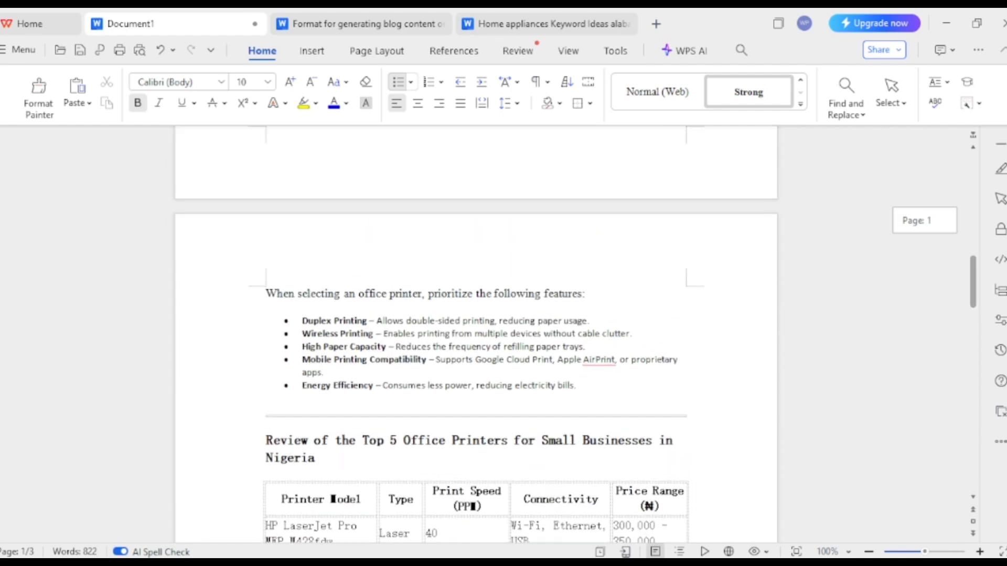
{"action": "scroll", "coordinate": [333, 517], "scroll_direction": "down", "scroll_amount": 8}
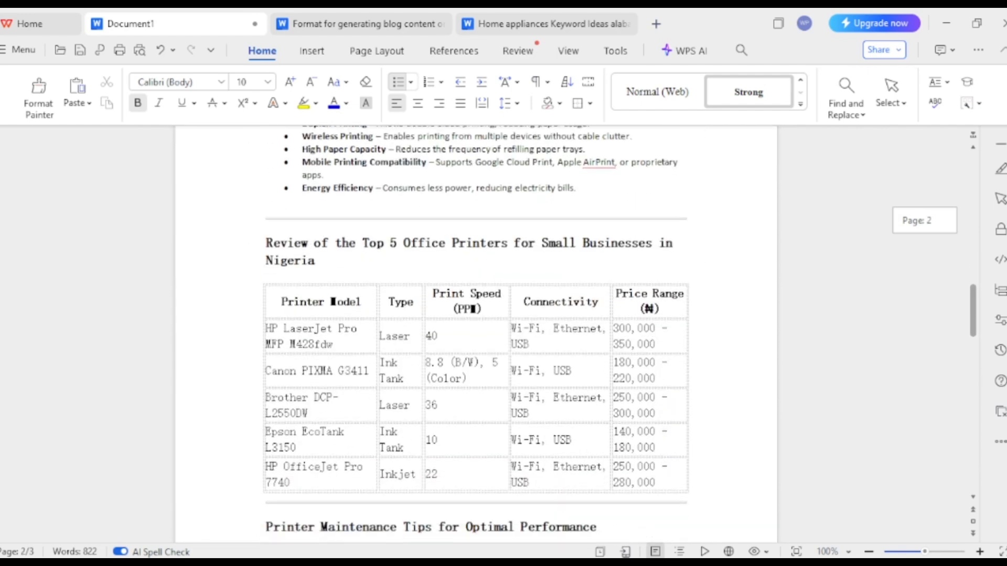
{"action": "scroll", "coordinate": [475, 334], "scroll_direction": "down", "scroll_amount": 6}
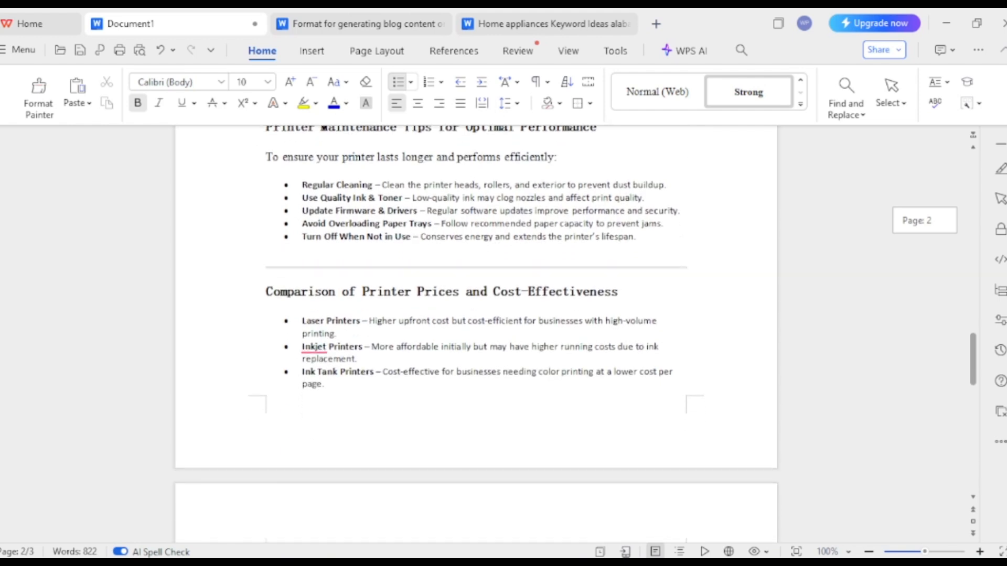
{"action": "scroll", "coordinate": [476, 334], "scroll_direction": "down", "scroll_amount": 4}
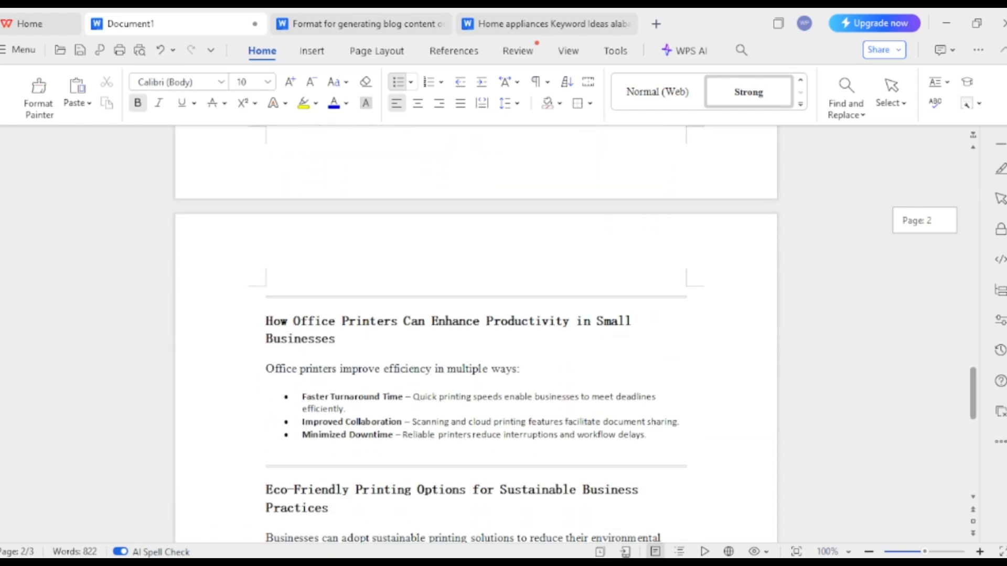
{"action": "scroll", "coordinate": [475, 334], "scroll_direction": "down", "scroll_amount": 3}
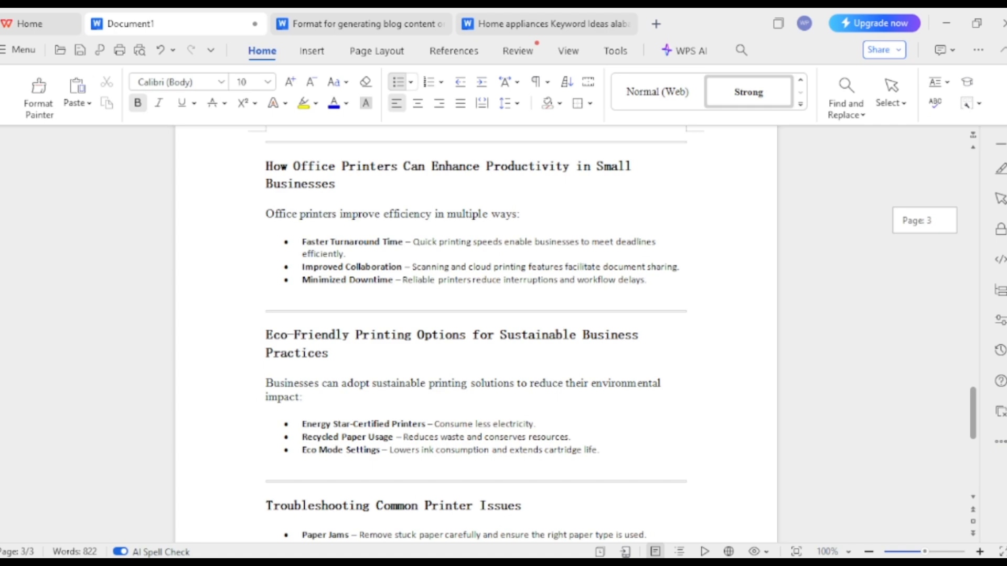
{"action": "scroll", "coordinate": [476, 334], "scroll_direction": "down", "scroll_amount": 5}
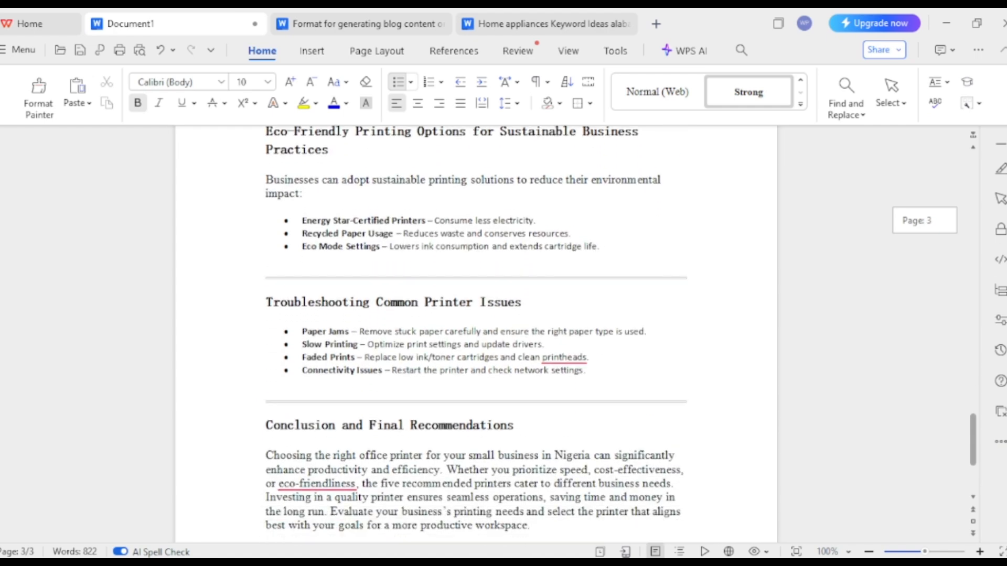
{"action": "scroll", "coordinate": [475, 335], "scroll_direction": "down", "scroll_amount": 3}
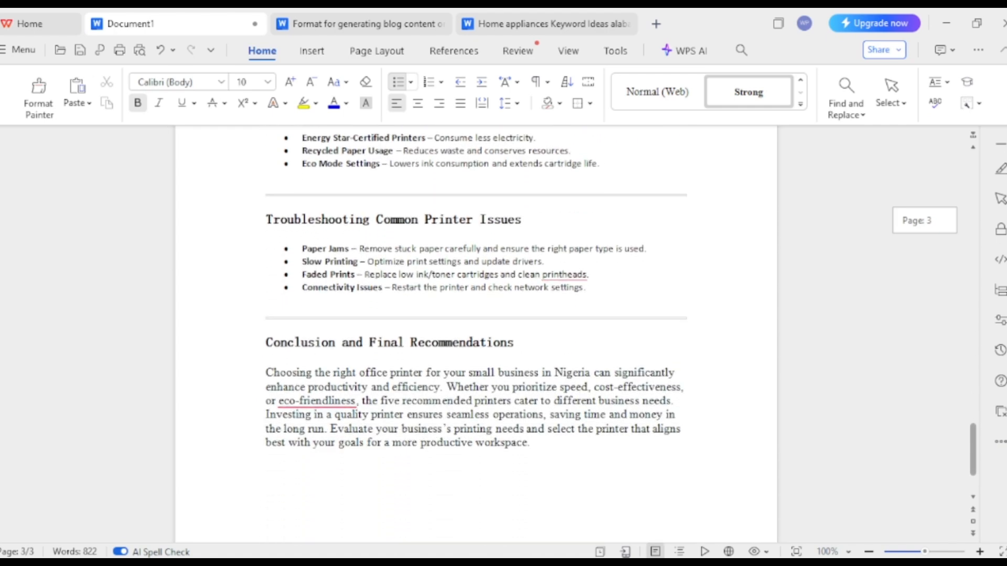
{"action": "scroll", "coordinate": [475, 335], "scroll_direction": "up", "scroll_amount": 10}
{"action": "scroll", "coordinate": [475, 335], "scroll_direction": "up", "scroll_amount": 10}
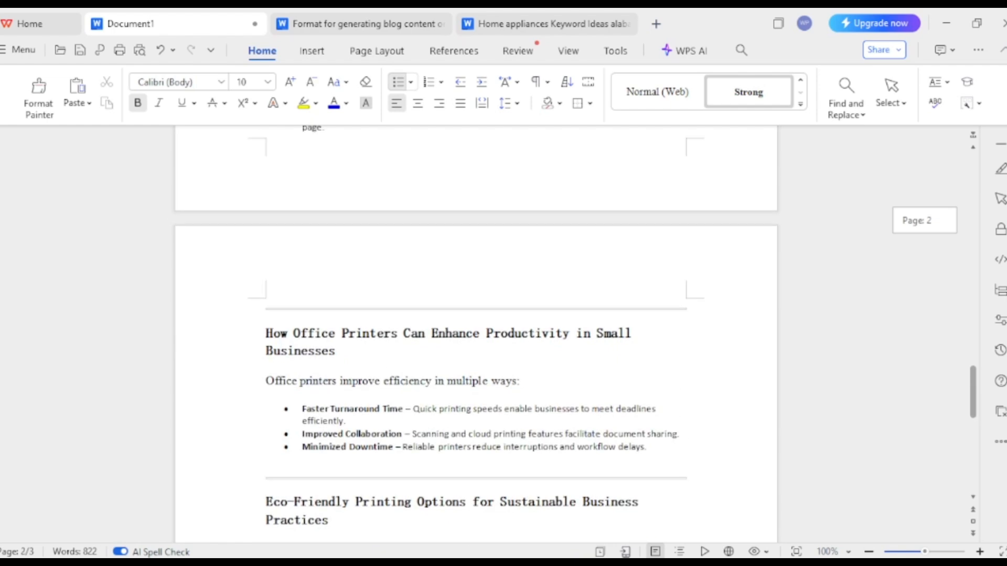
{"action": "scroll", "coordinate": [476, 334], "scroll_direction": "up", "scroll_amount": 15}
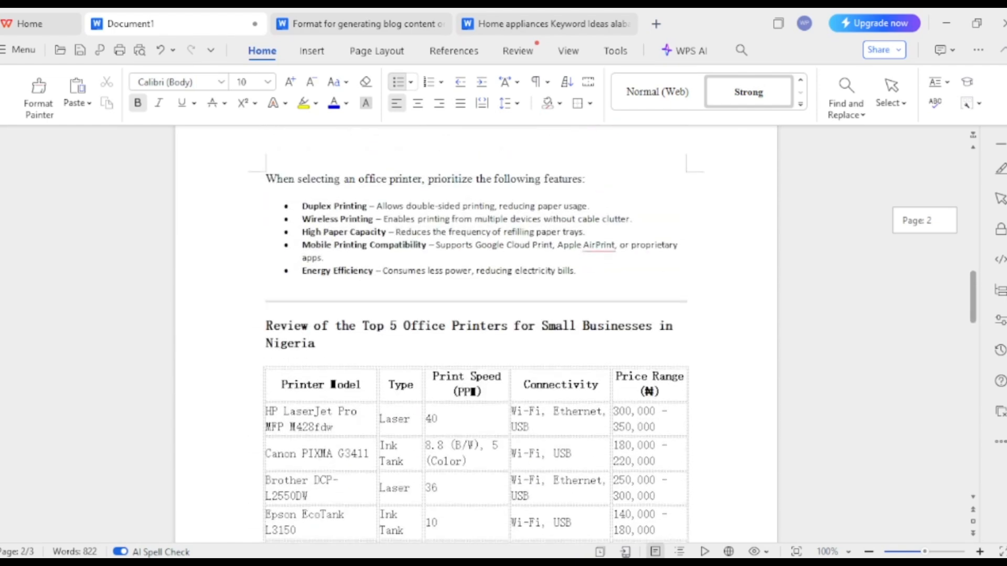
{"action": "scroll", "coordinate": [328, 140], "scroll_direction": "up", "scroll_amount": 3}
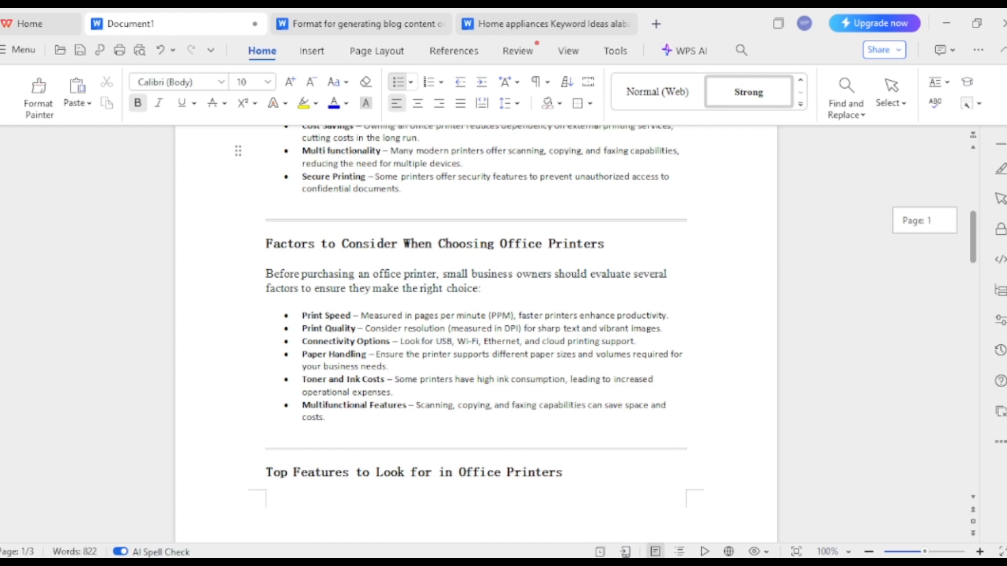
{"action": "scroll", "coordinate": [327, 139], "scroll_direction": "up", "scroll_amount": 4}
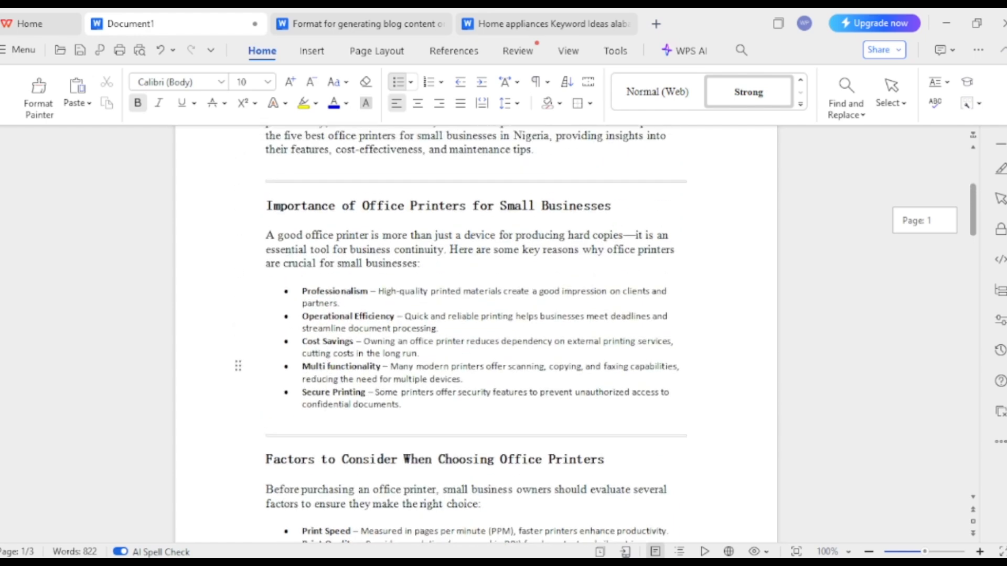
{"action": "scroll", "coordinate": [476, 335], "scroll_direction": "up", "scroll_amount": 4}
{"action": "scroll", "coordinate": [327, 283], "scroll_direction": "down", "scroll_amount": 5}
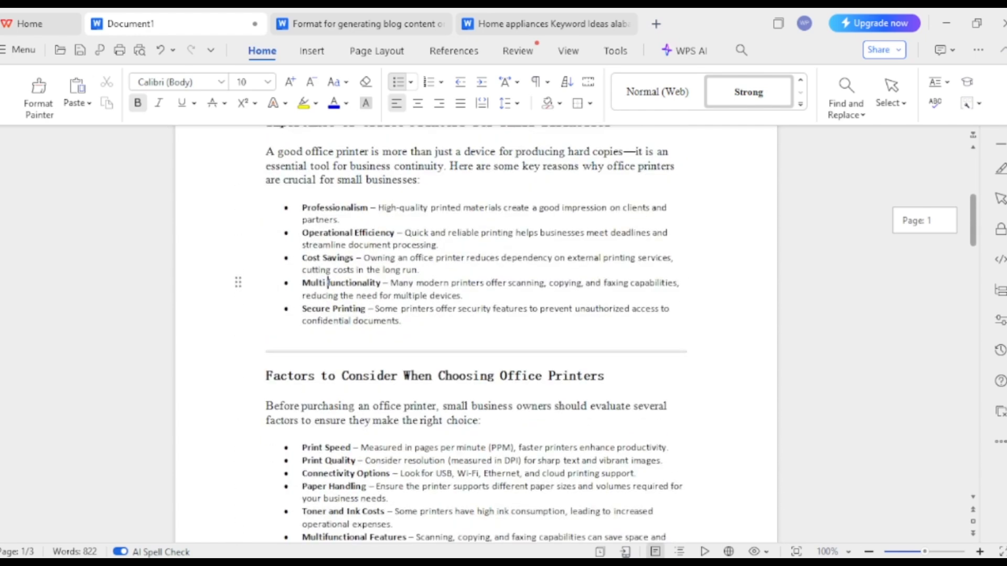
{"action": "scroll", "coordinate": [328, 283], "scroll_direction": "down", "scroll_amount": 12}
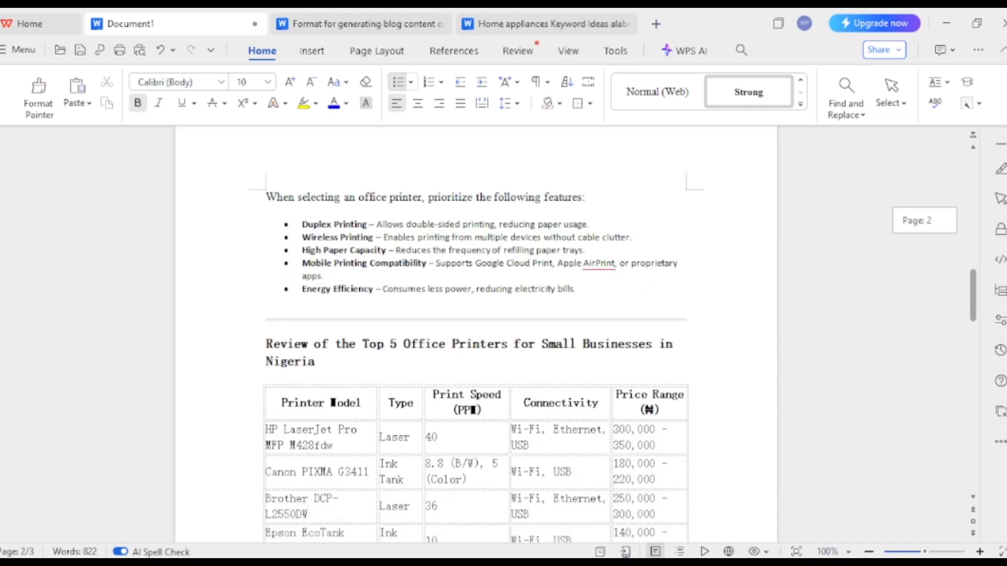
{"action": "scroll", "coordinate": [476, 335], "scroll_direction": "up", "scroll_amount": 13}
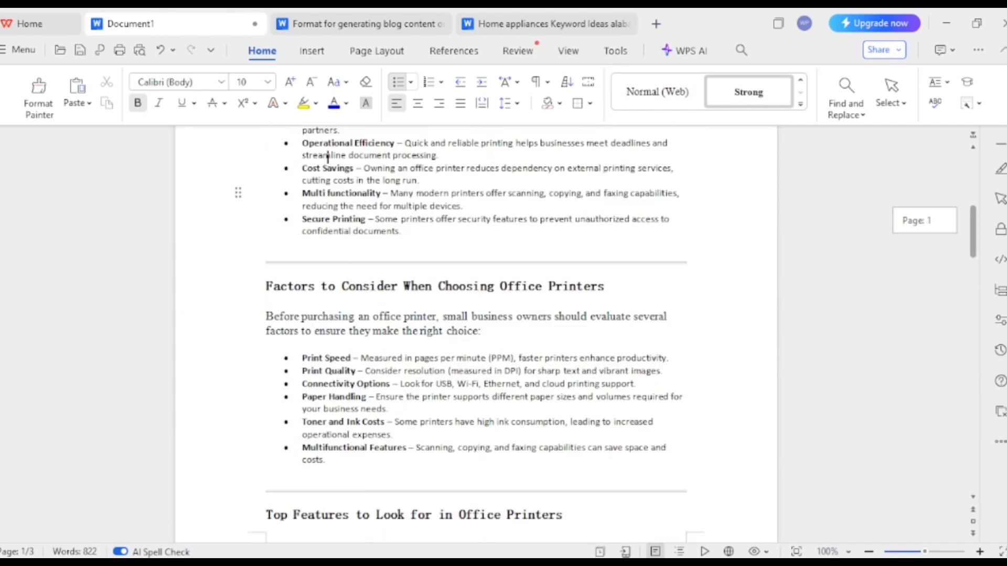
{"action": "scroll", "coordinate": [475, 335], "scroll_direction": "down", "scroll_amount": 19}
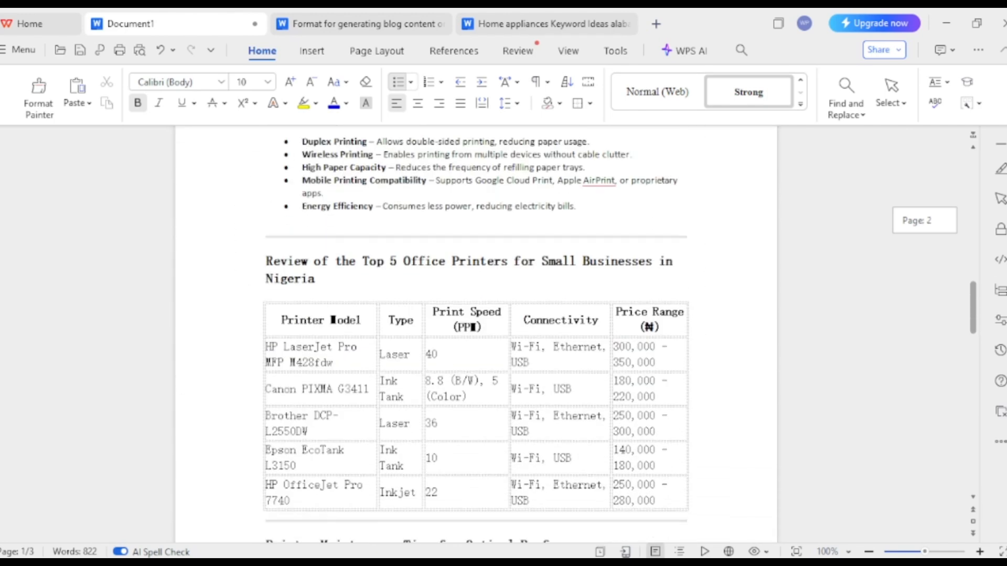
{"action": "scroll", "coordinate": [475, 336], "scroll_direction": "down", "scroll_amount": 11}
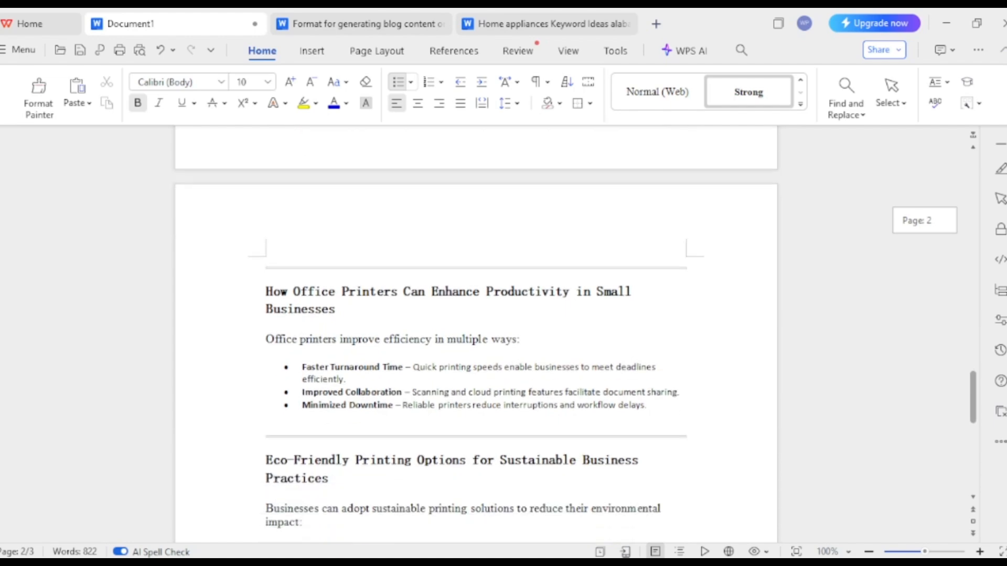
{"action": "scroll", "coordinate": [475, 335], "scroll_direction": "down", "scroll_amount": 1}
{"action": "scroll", "coordinate": [476, 335], "scroll_direction": "down", "scroll_amount": 4}
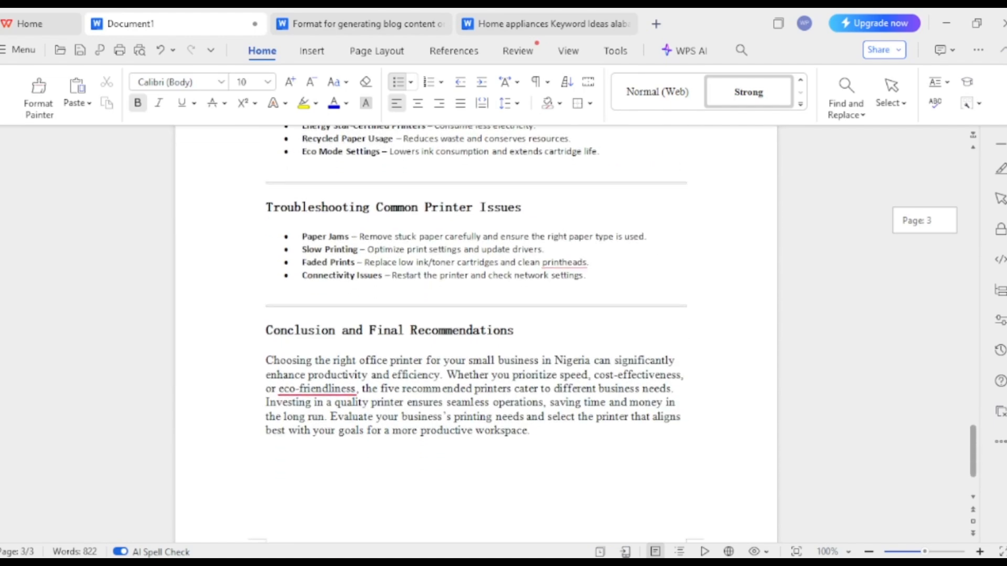
{"action": "scroll", "coordinate": [475, 336], "scroll_direction": "up", "scroll_amount": 20}
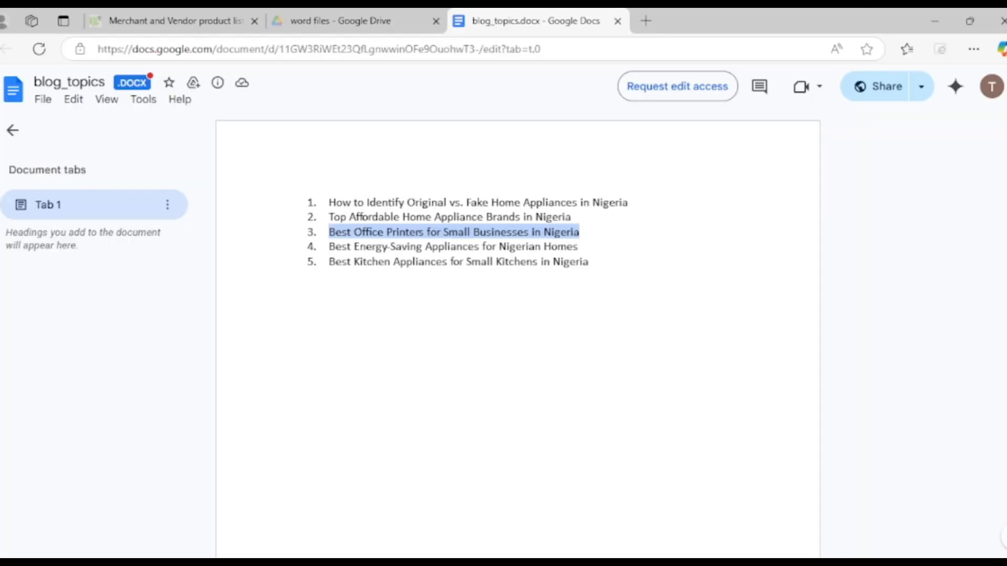
Switch to the Migo seller portal in the other browser and check the file format required in the SEO articles task title
{"action": "key", "text": "ctrl+Tab"}
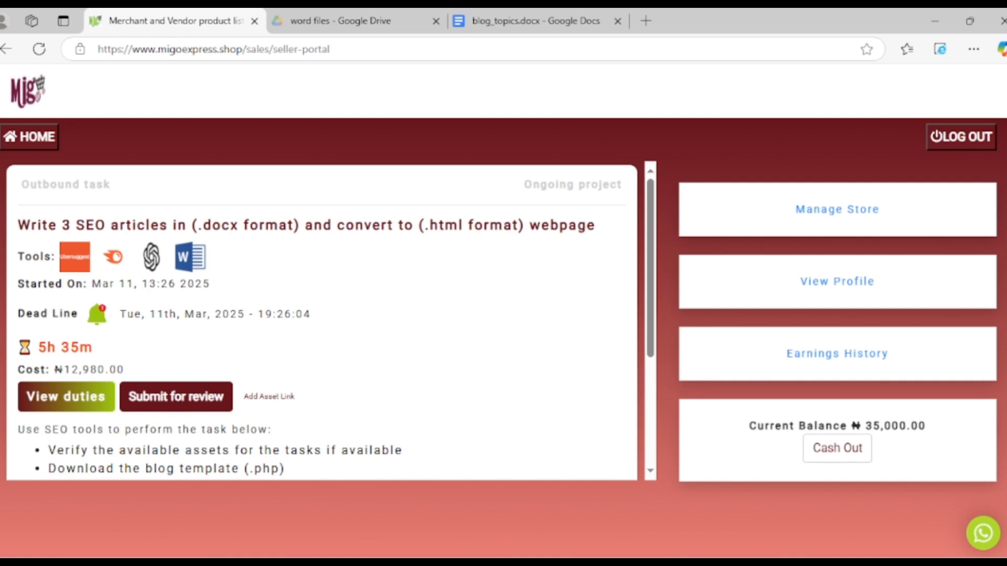
{"action": "left_click_drag", "start_coordinate": [294, 225], "coordinate": [198, 225]}
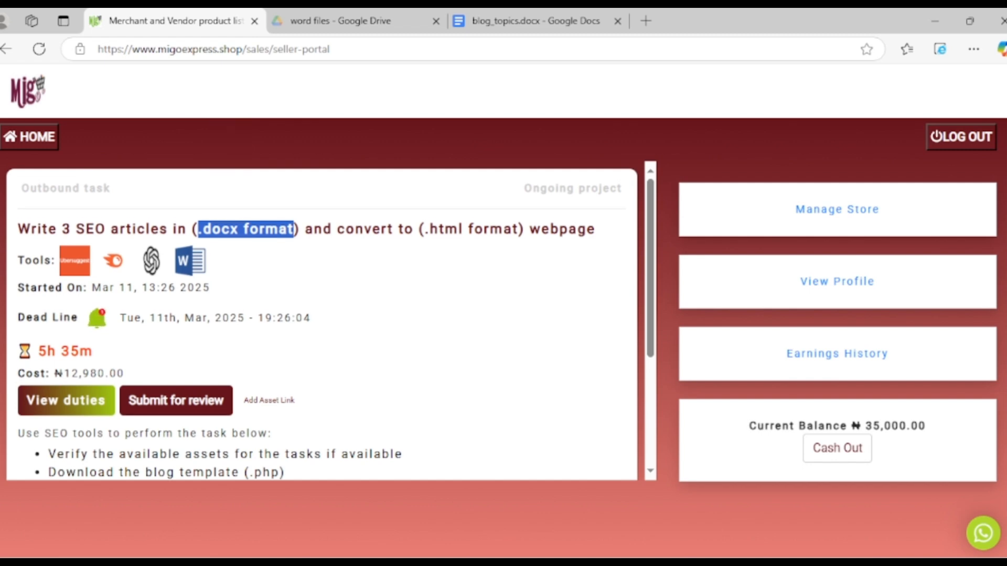
Return to the WPS Writer article and save it in Documents as "5 Best Office Printers for Small Businesses in Nig.docx"
{"action": "left_click", "coordinate": [658, 563]}
{"action": "left_click", "coordinate": [493, 516]}
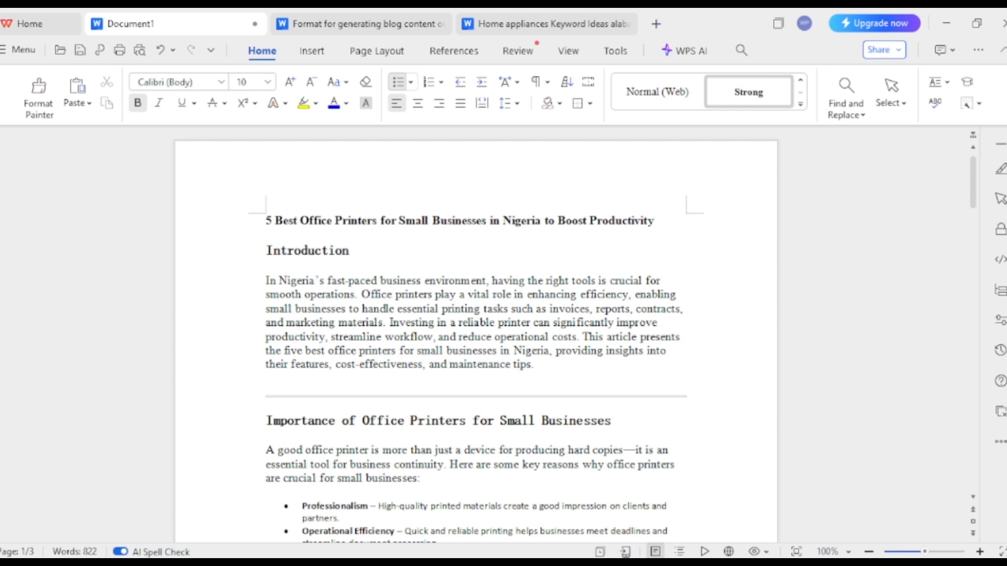
{"action": "left_click_drag", "start_coordinate": [657, 221], "coordinate": [266, 222]}
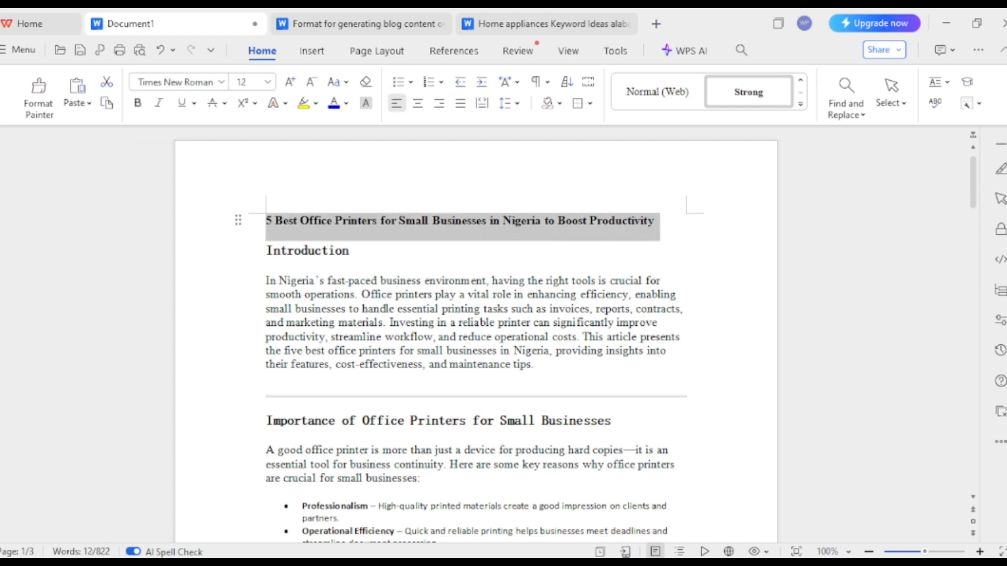
{"action": "key", "text": "ctrl+s"}
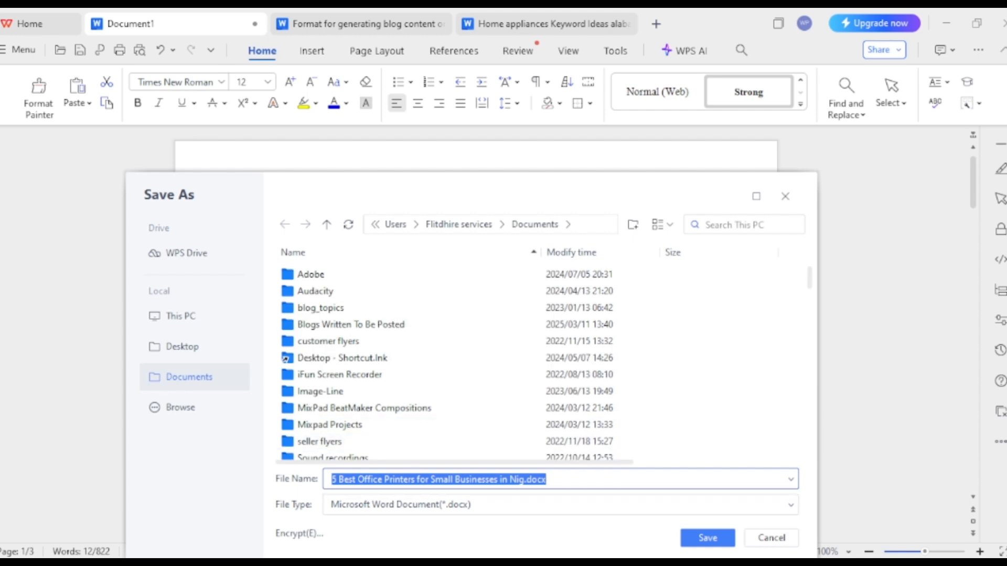
{"action": "key", "text": "Return"}
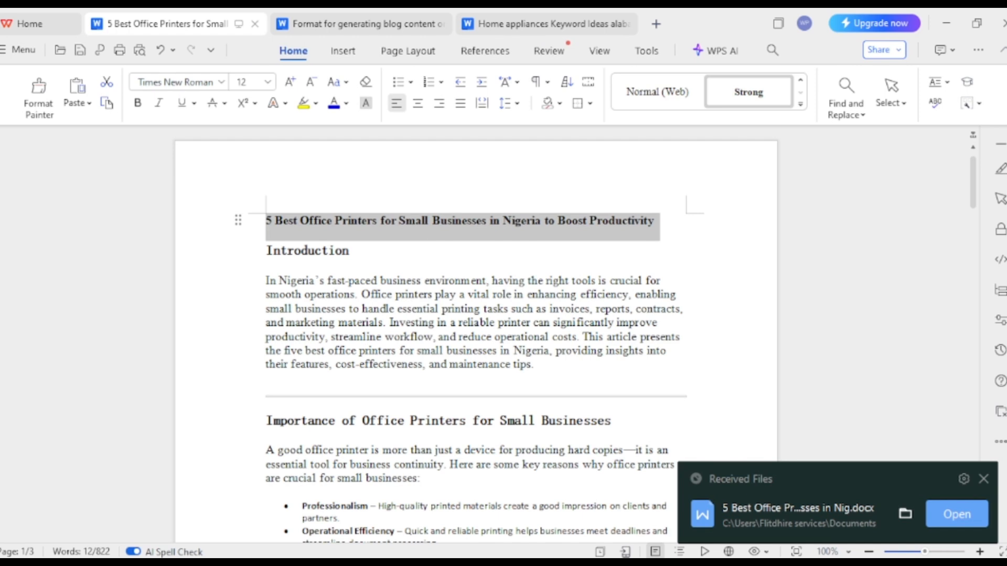
{"action": "left_click", "coordinate": [350, 251]}
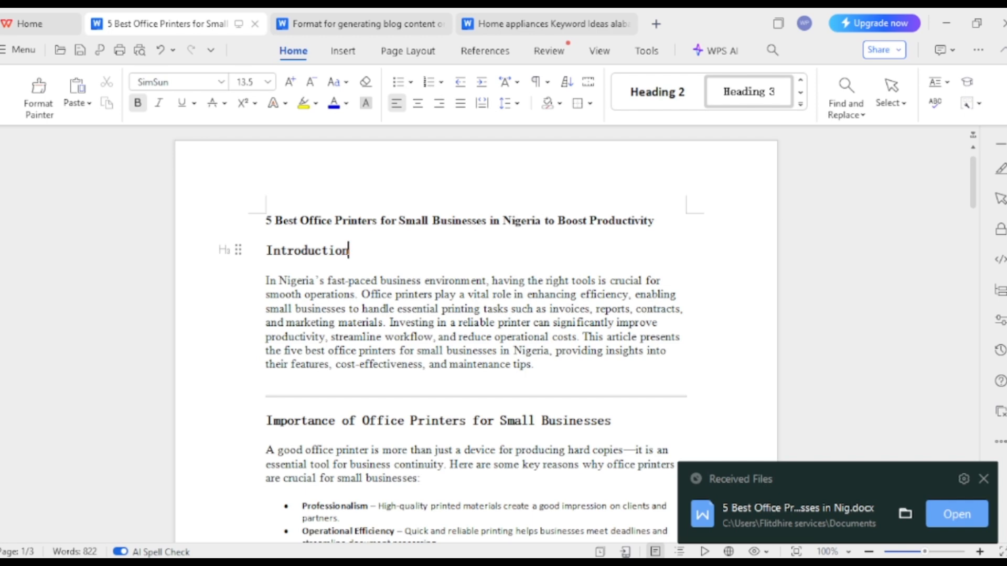
{"action": "key", "text": "alt+Tab"}
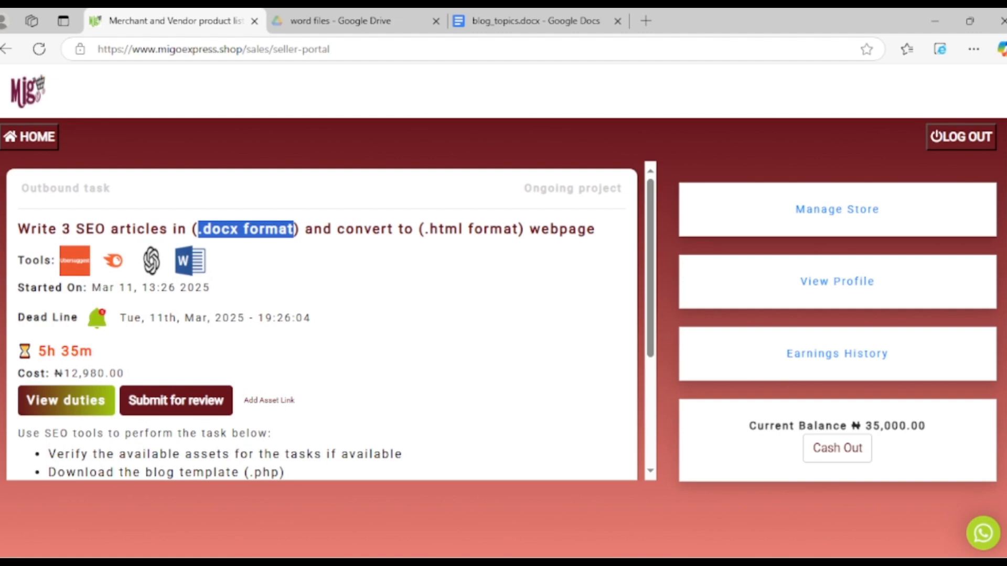
{"action": "mouse_move", "coordinate": [658, 563]}
{"action": "left_click", "coordinate": [492, 516]}
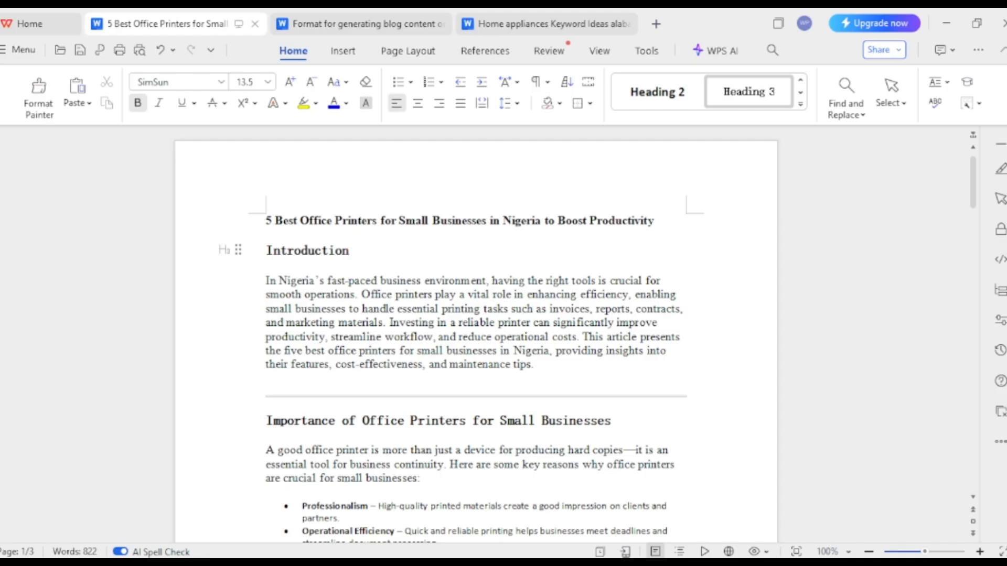
Switch to the browser's Google Drive page and open blog_template.php from the web files folder under docs
{"action": "key", "text": "alt+Tab"}
{"action": "left_click", "coordinate": [535, 21]}
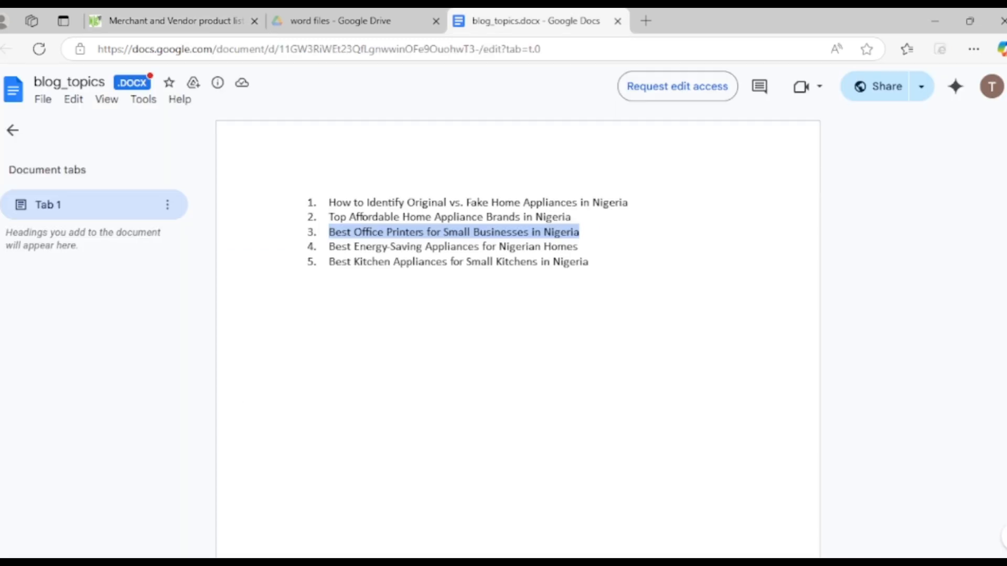
{"action": "left_click", "coordinate": [346, 21]}
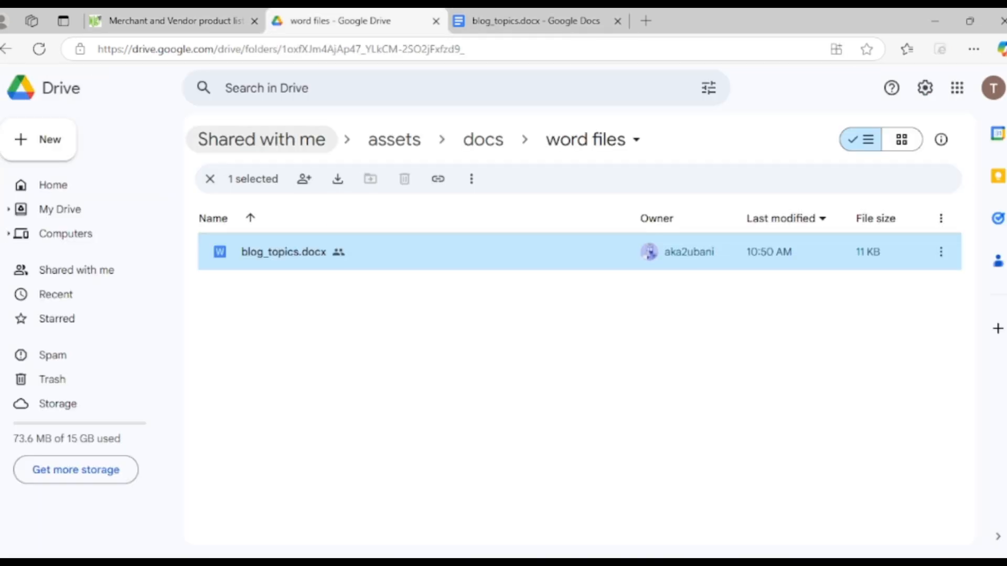
{"action": "left_click", "coordinate": [483, 139]}
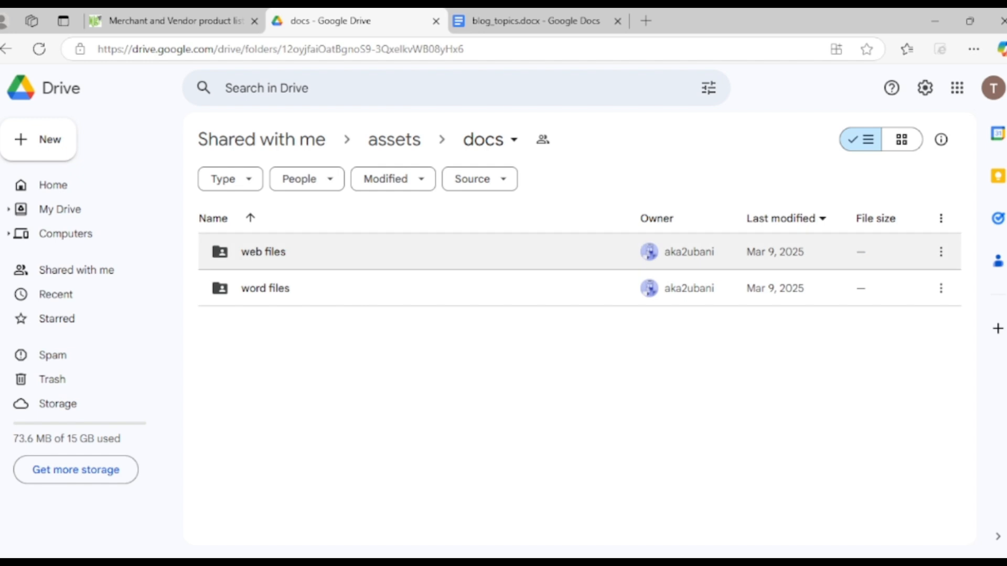
{"action": "double_click", "coordinate": [263, 251]}
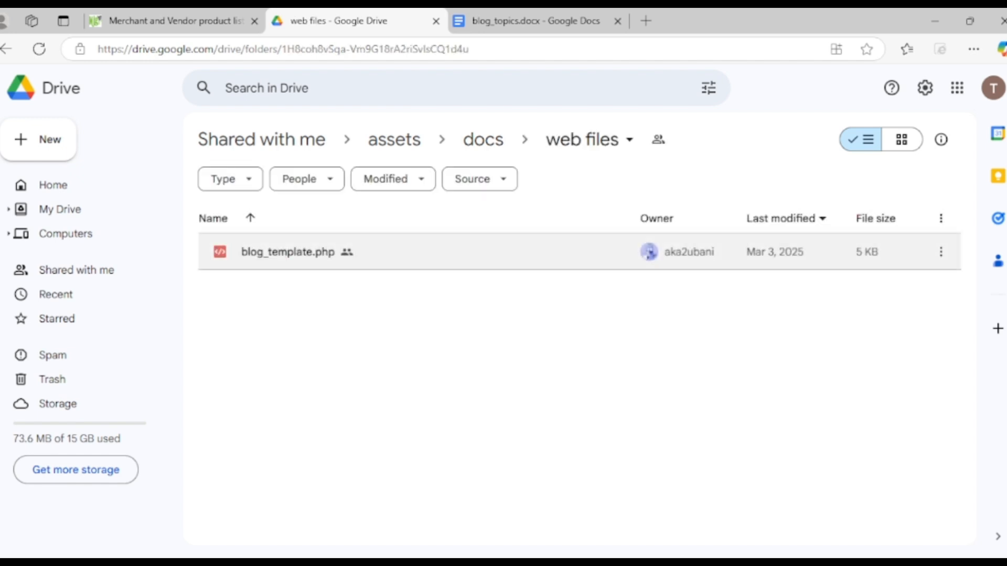
{"action": "double_click", "coordinate": [264, 252]}
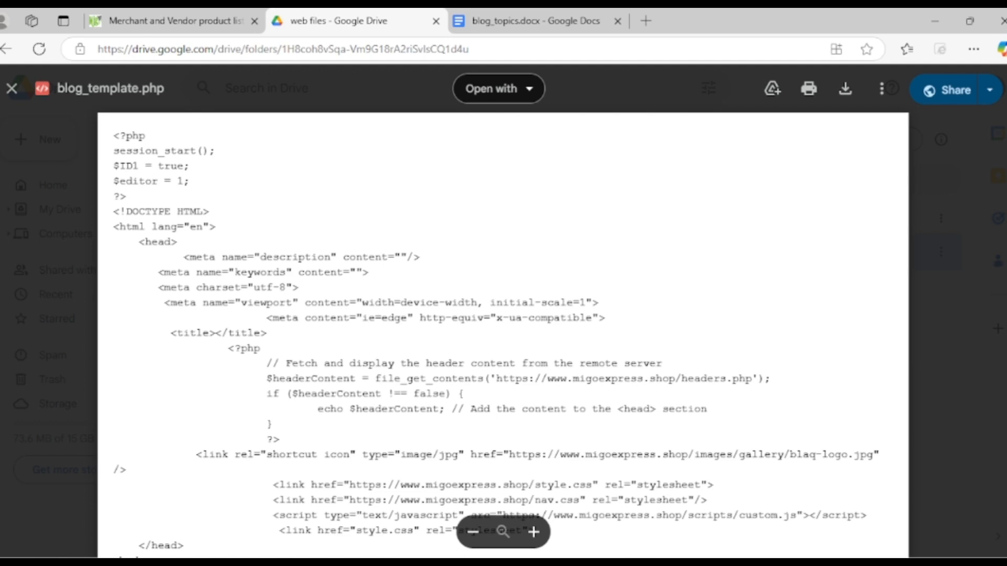
Look through the blog_template.php code to its end and copy all of it
{"action": "scroll", "coordinate": [503, 335], "scroll_direction": "down", "scroll_amount": 15}
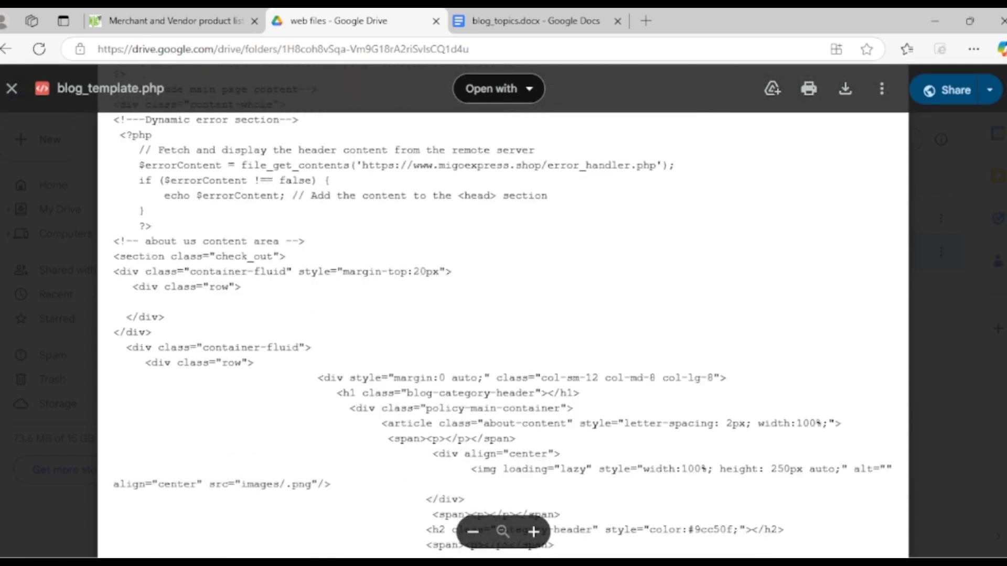
{"action": "scroll", "coordinate": [502, 335], "scroll_direction": "down", "scroll_amount": 15}
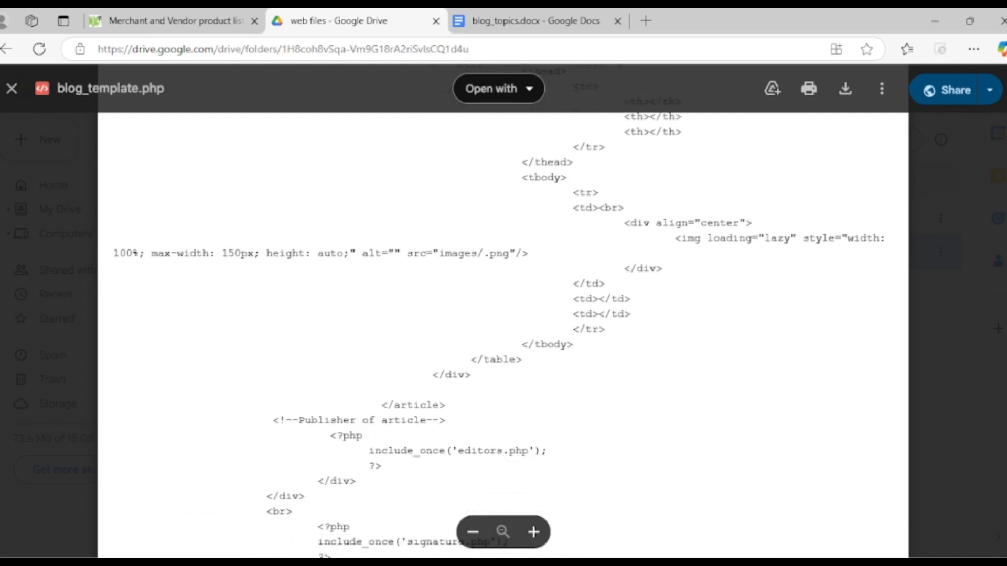
{"action": "scroll", "coordinate": [502, 336], "scroll_direction": "down", "scroll_amount": 5}
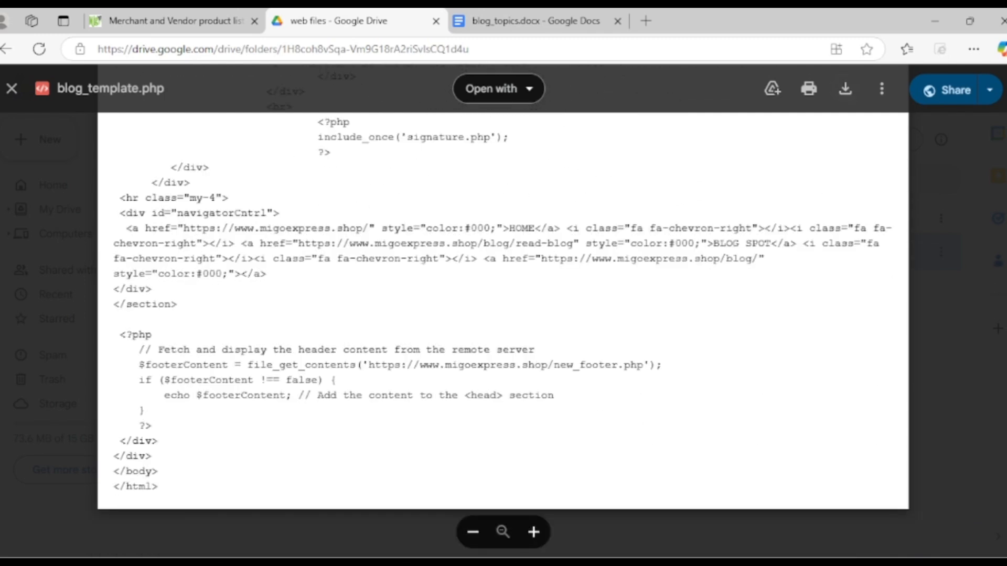
{"action": "key", "text": "ctrl+a"}
{"action": "scroll", "coordinate": [502, 336], "scroll_direction": "up", "scroll_amount": 15}
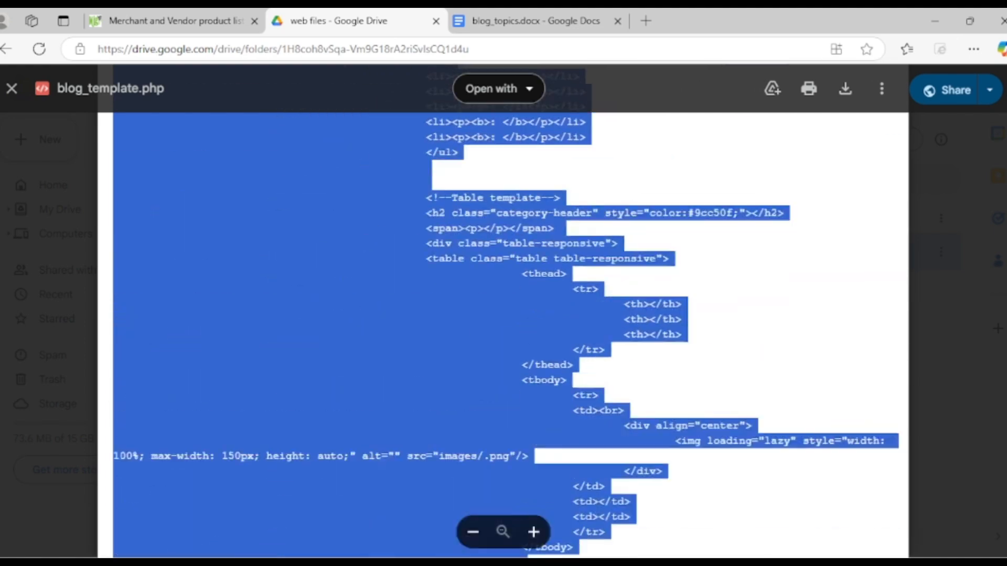
{"action": "scroll", "coordinate": [502, 335], "scroll_direction": "up", "scroll_amount": 10}
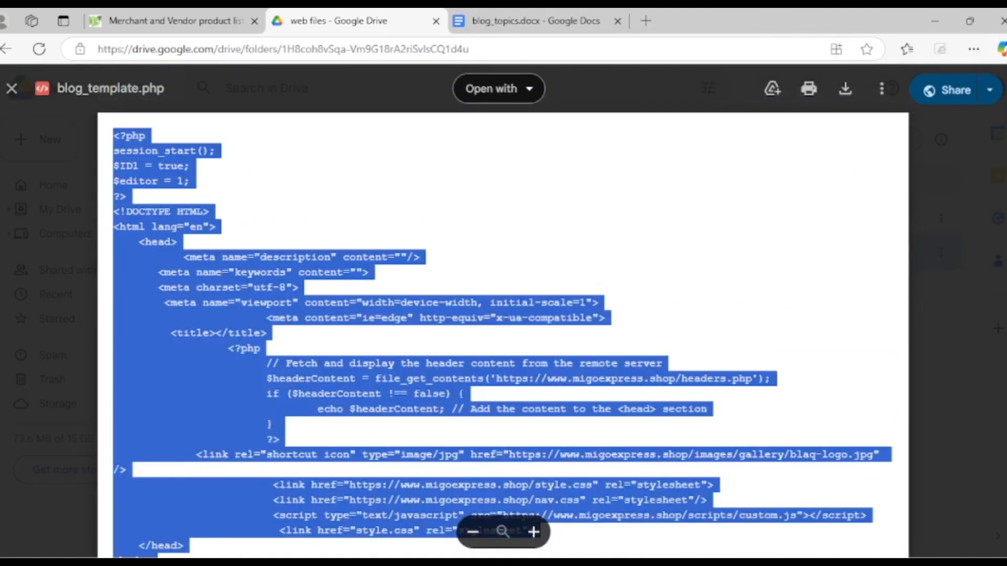
Switch to Notepad++ and paste the copied blog template code into a new file
{"action": "left_click", "coordinate": [934, 21]}
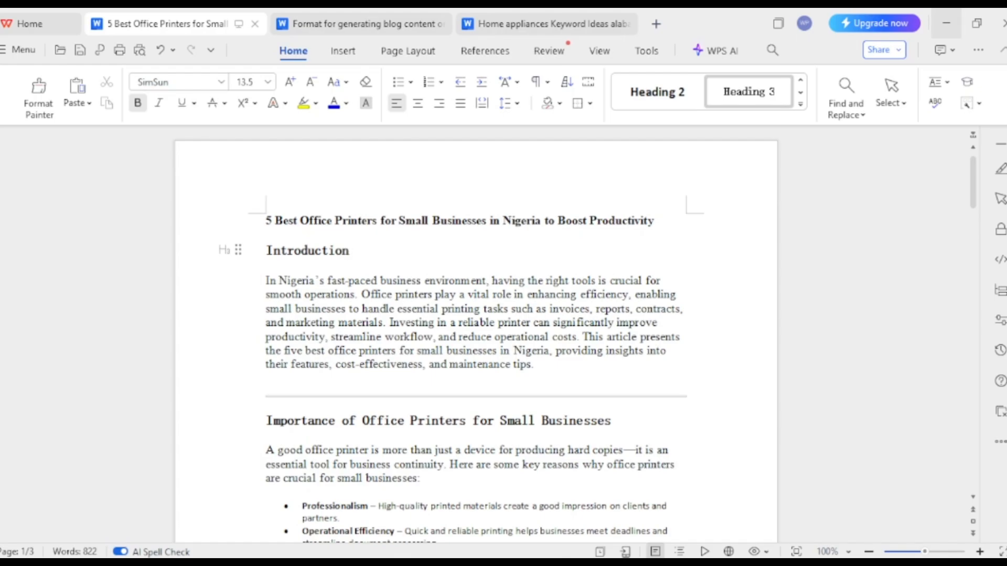
{"action": "left_click", "coordinate": [934, 21]}
{"action": "left_click", "coordinate": [934, 21]}
{"action": "left_click", "coordinate": [934, 16]}
{"action": "left_click", "coordinate": [934, 16]}
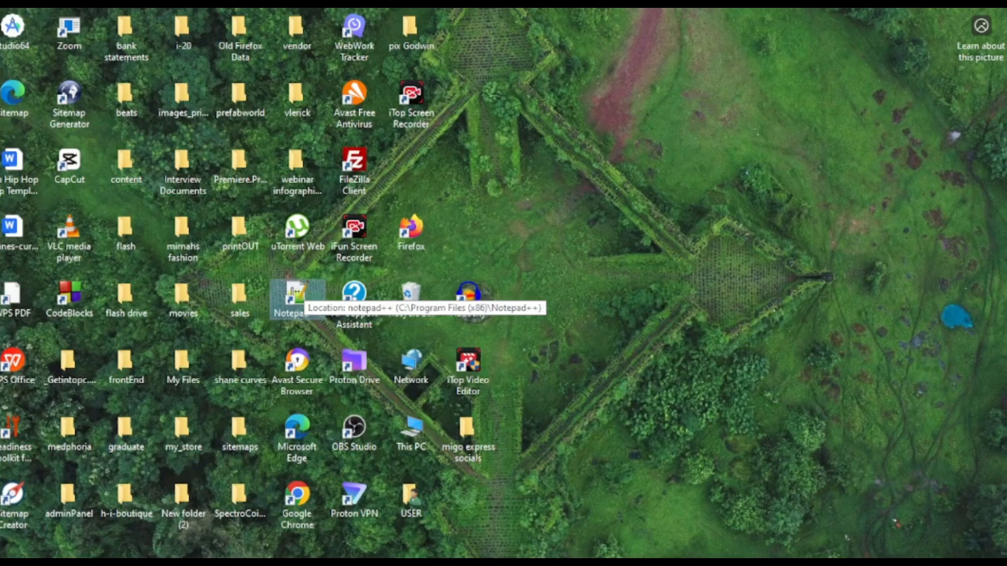
{"action": "double_click", "coordinate": [295, 297]}
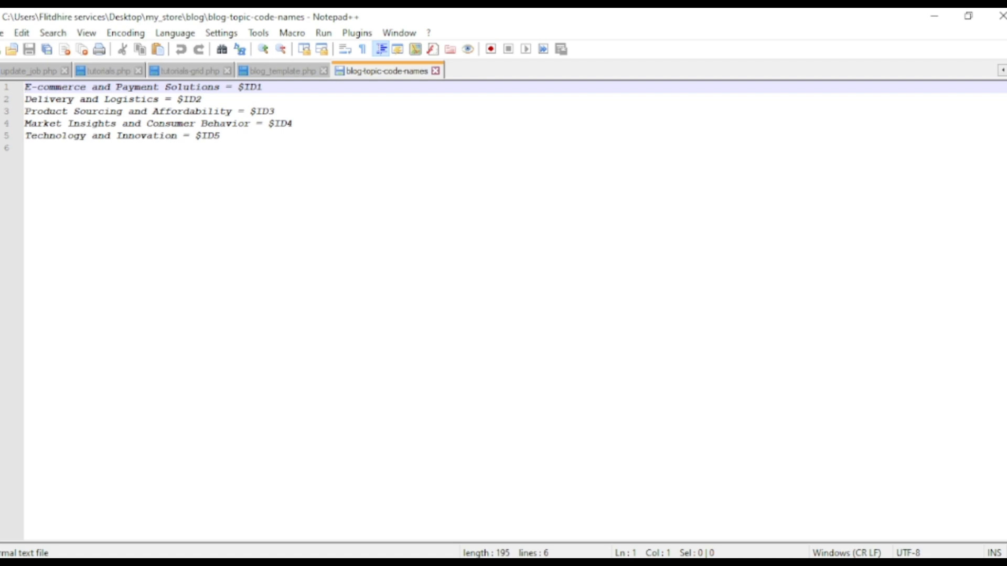
{"action": "key", "text": "ctrl+n"}
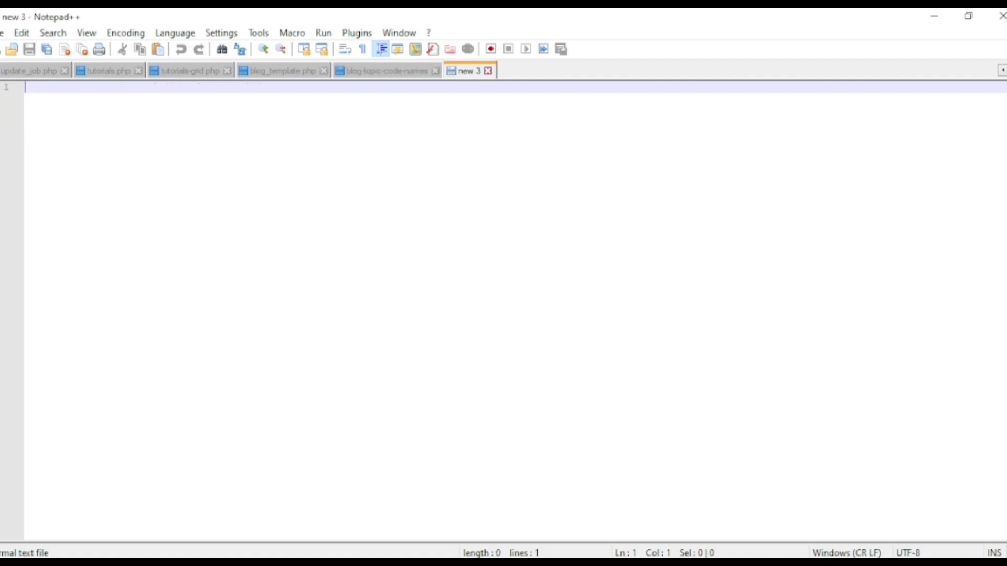
{"action": "key", "text": "ctrl+v"}
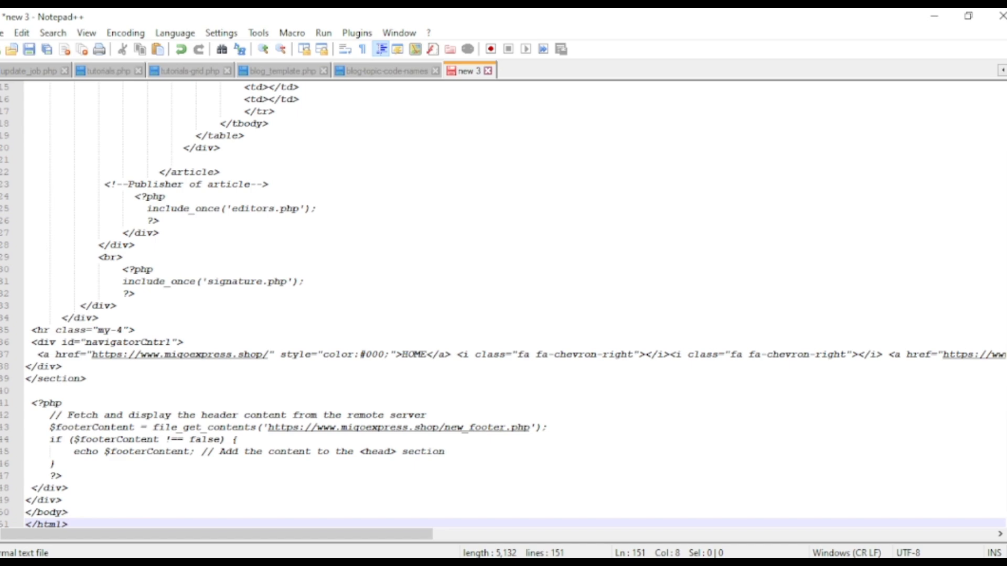
{"action": "scroll", "coordinate": [503, 304], "scroll_direction": "up", "scroll_amount": 20}
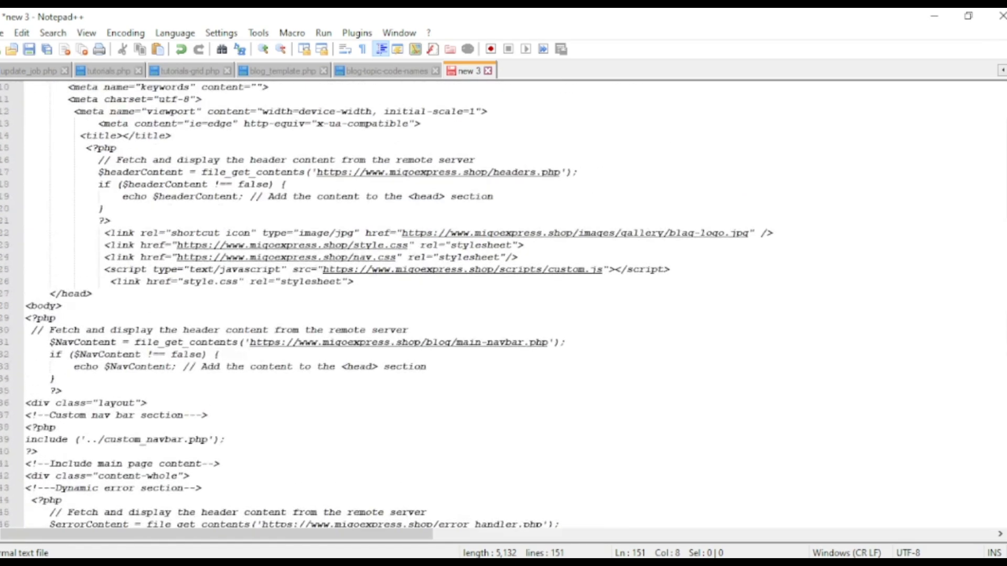
{"action": "scroll", "coordinate": [503, 304], "scroll_direction": "up", "scroll_amount": 3}
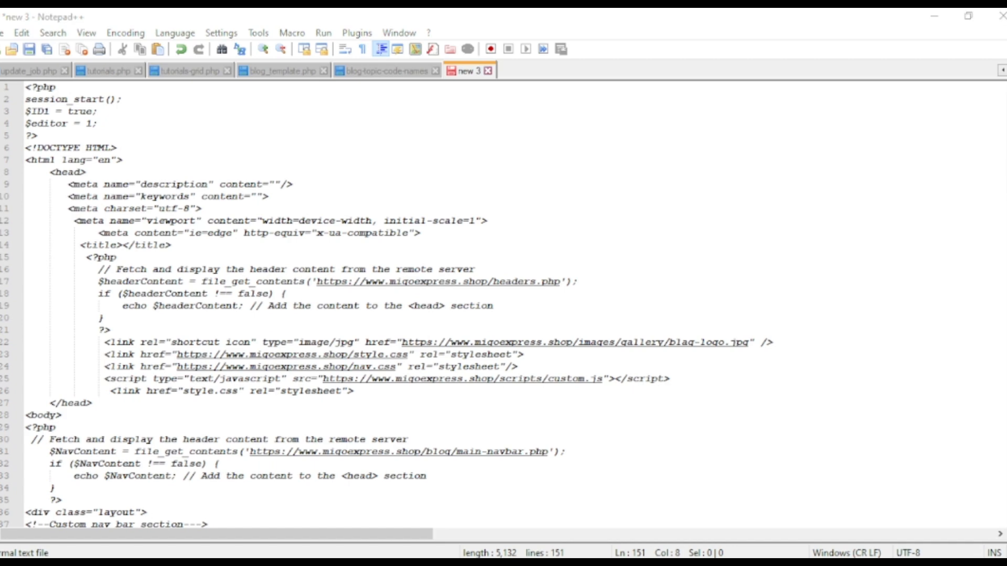
Save the new file as blog-1 in the my_store\blog folder
{"action": "key", "text": "ctrl+s"}
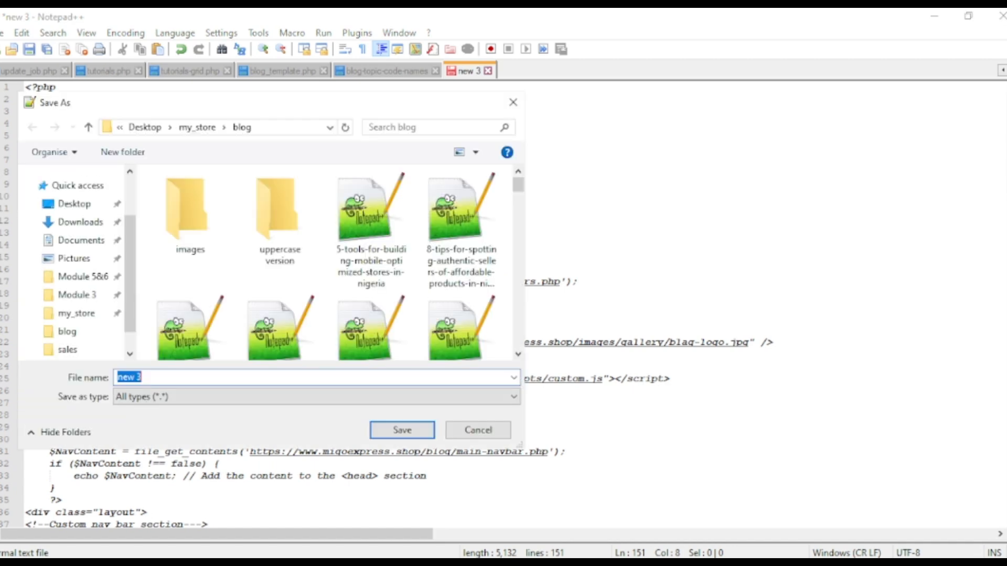
{"action": "type", "text": "blog-1"}
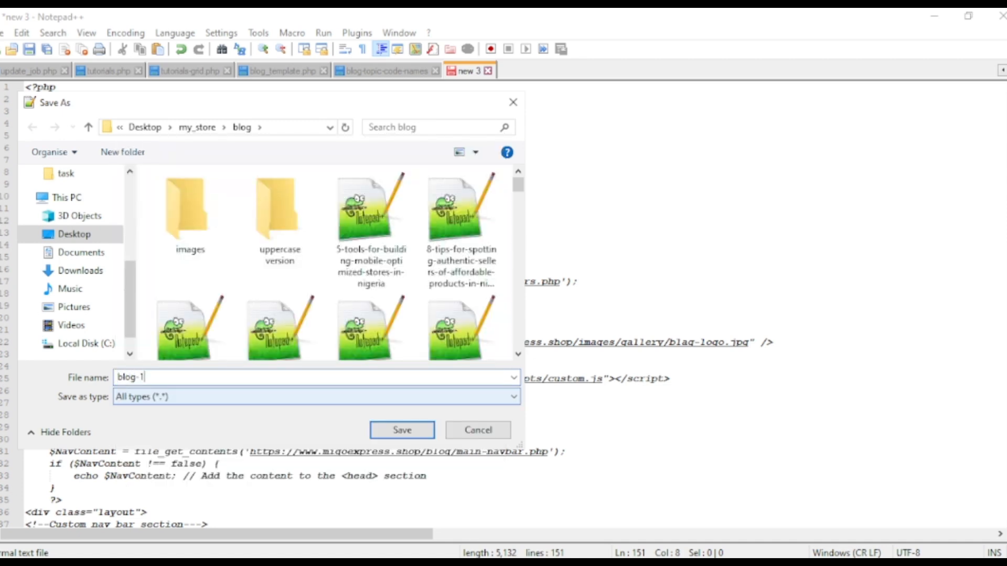
{"action": "key", "text": "Return"}
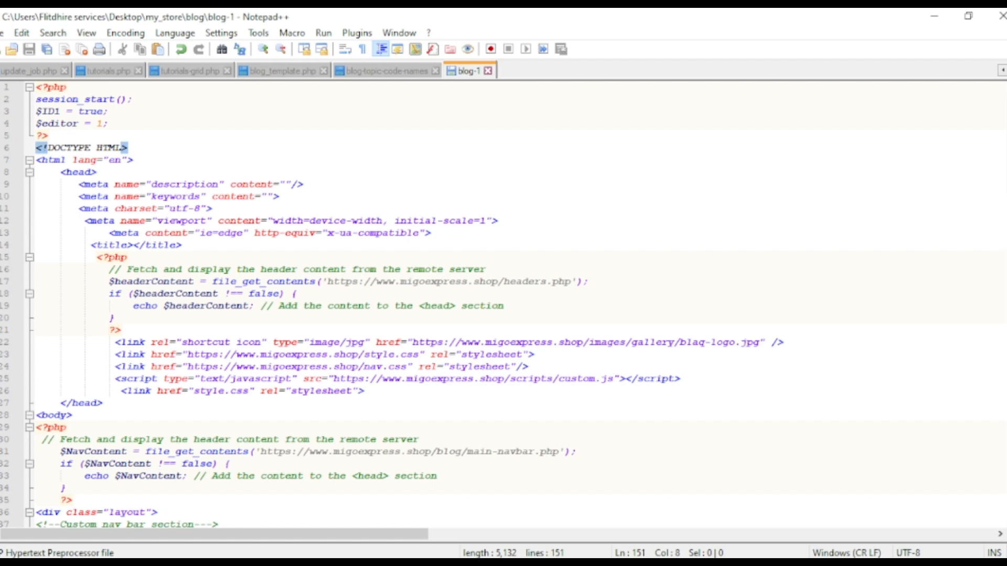
Copy the title "5 Best Office Printers for Small Businesses in Nigeria to Boost Productivity" from WPS Writer into the title tag of blog-1
{"action": "scroll", "coordinate": [503, 304], "scroll_direction": "down", "scroll_amount": 16}
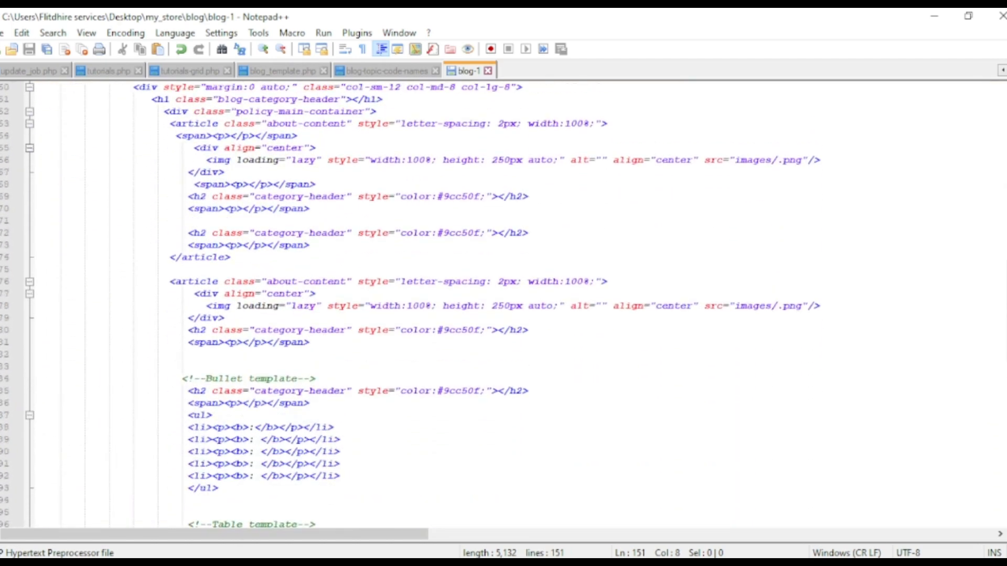
{"action": "scroll", "coordinate": [503, 304], "scroll_direction": "up", "scroll_amount": 1}
{"action": "left_click", "coordinate": [193, 294]}
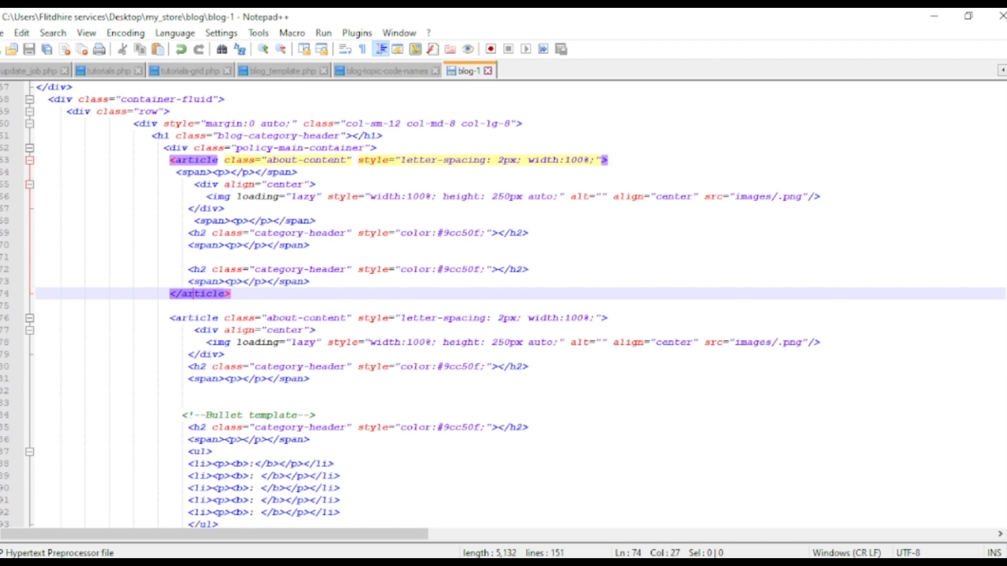
{"action": "mouse_move", "coordinate": [632, 558]}
{"action": "left_click", "coordinate": [467, 506]}
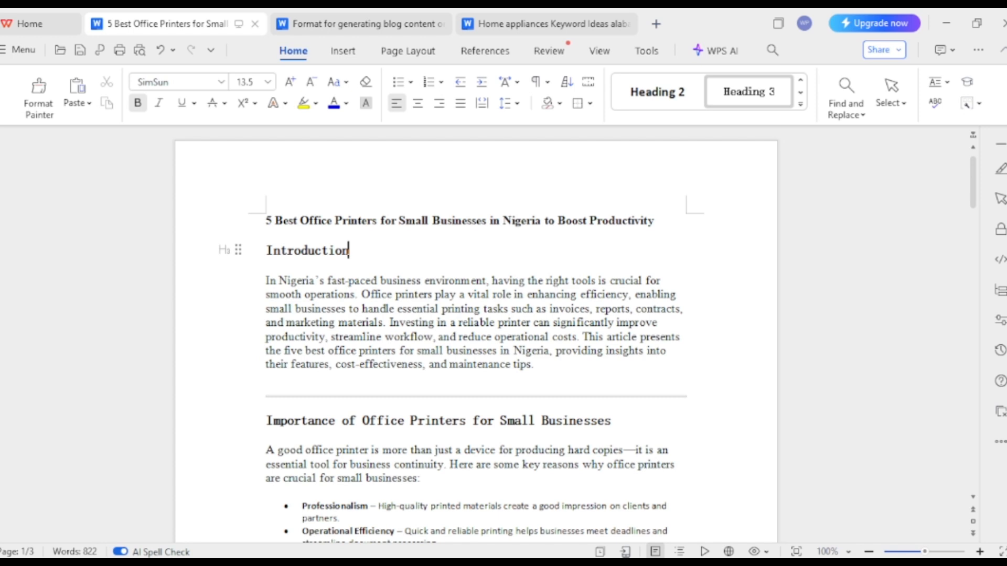
{"action": "triple_click", "coordinate": [461, 220]}
{"action": "key", "text": "ctrl+c"}
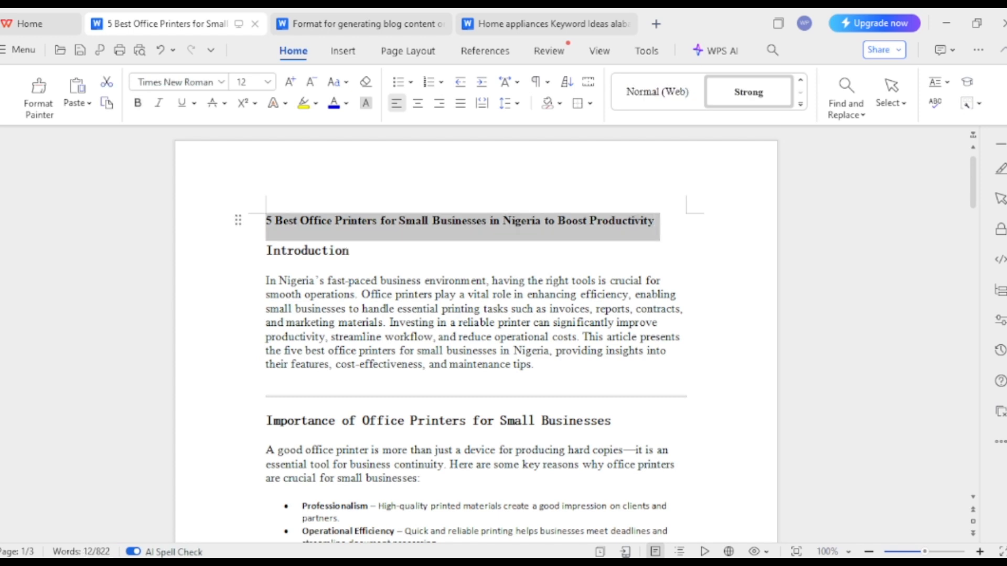
{"action": "key", "text": "alt+Tab"}
{"action": "scroll", "coordinate": [503, 304], "scroll_direction": "up", "scroll_amount": 17}
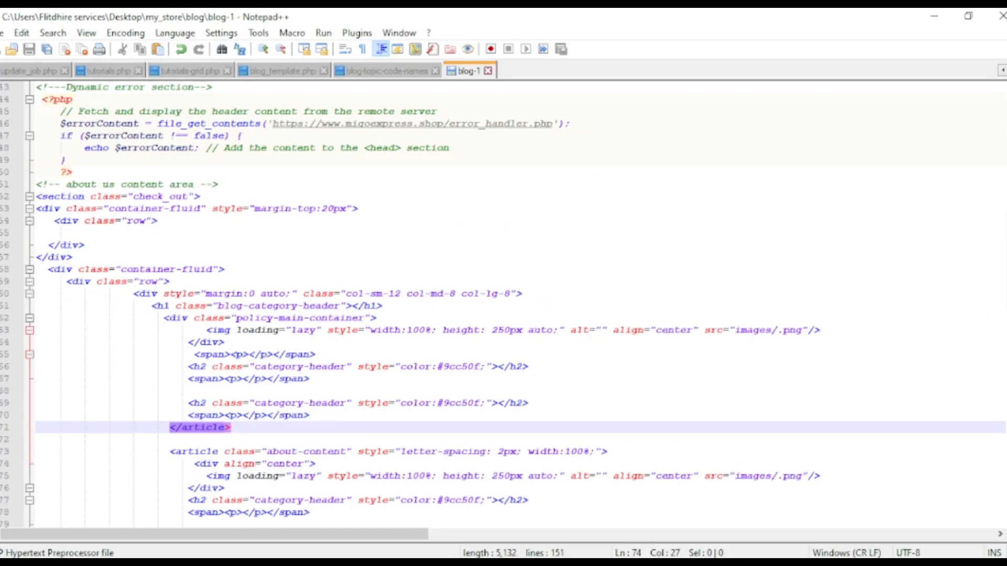
{"action": "scroll", "coordinate": [503, 304], "scroll_direction": "up", "scroll_amount": 2}
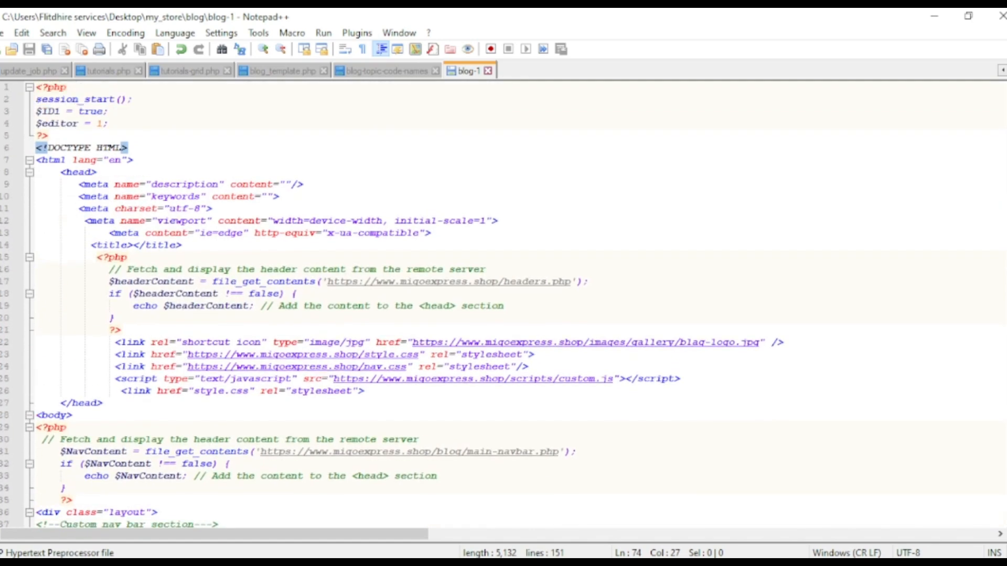
{"action": "left_click", "coordinate": [133, 245]}
{"action": "key", "text": "ctrl+v"}
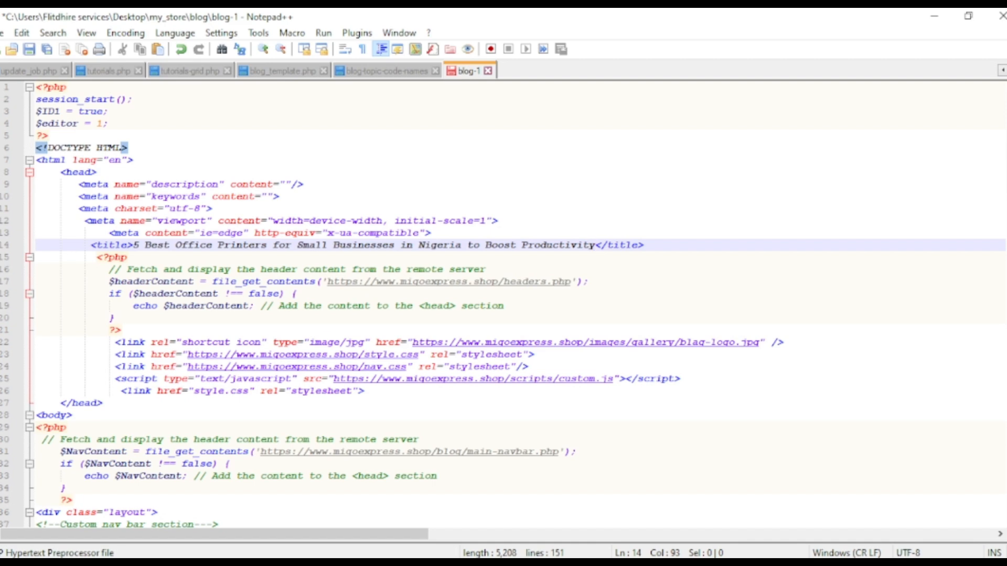
{"action": "scroll", "coordinate": [503, 304], "scroll_direction": "down", "scroll_amount": 18}
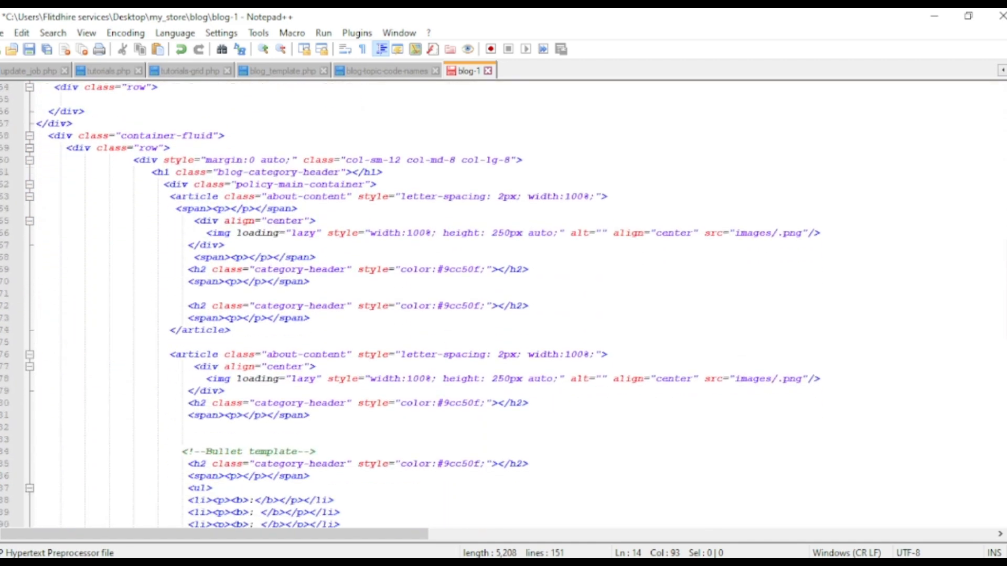
Add a blank line below the blog-category-header h1 and paste the copied title "5 Best Office Printers for Small Businesses in Nigeria to Boost Productivity" into the h1
{"action": "left_click", "coordinate": [383, 172]}
{"action": "key", "text": "Return"}
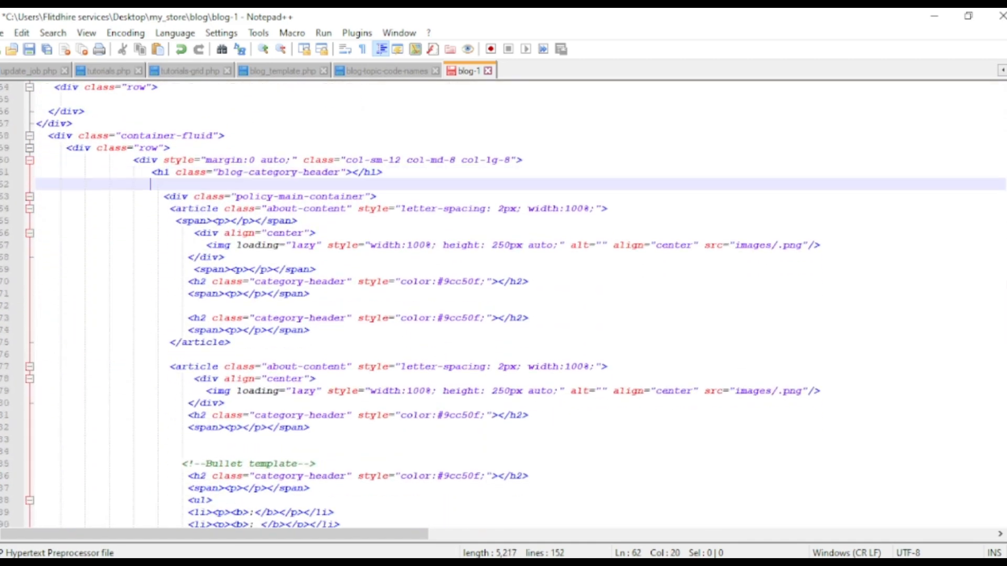
{"action": "left_click", "coordinate": [352, 172]}
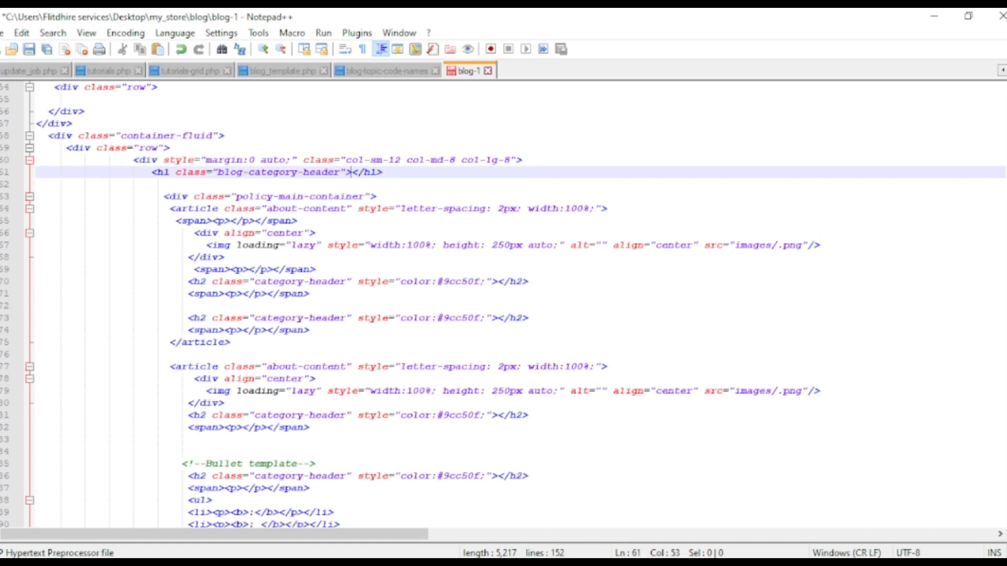
{"action": "key", "text": "ctrl+v"}
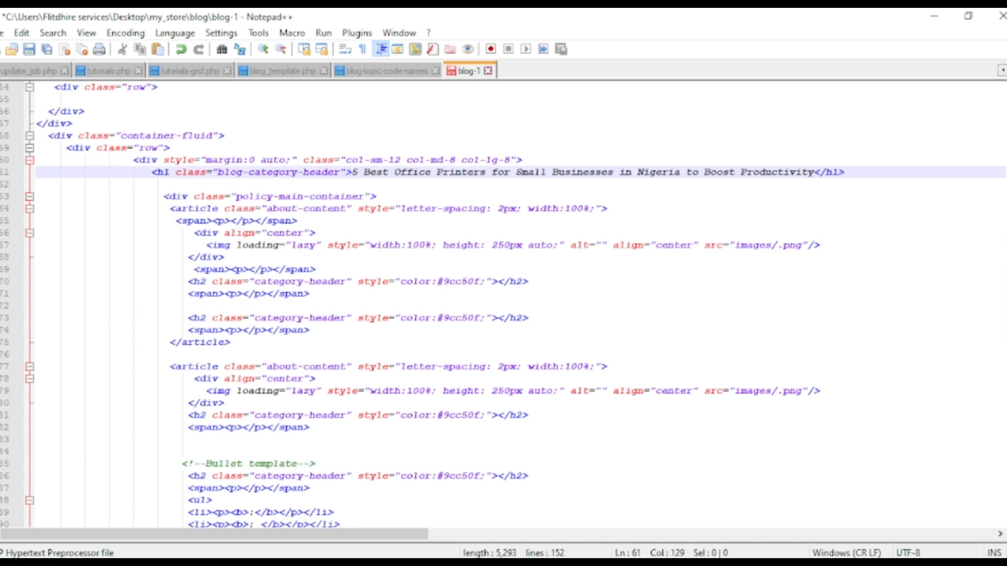
Switch to AI Writer in the browser, cancel the open heading edit and go back to the title selection page
{"action": "scroll", "coordinate": [504, 305], "scroll_direction": "up", "scroll_amount": 9}
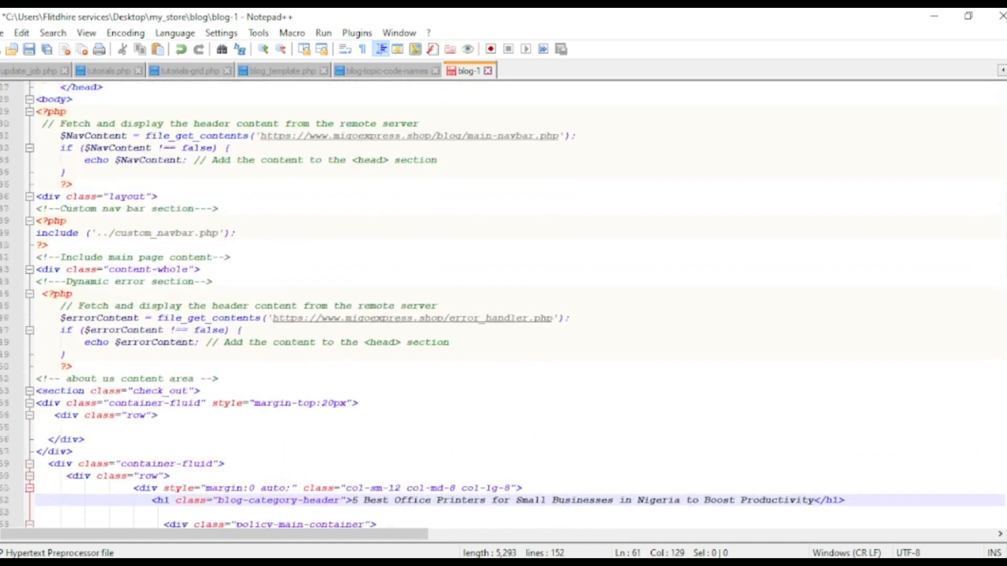
{"action": "scroll", "coordinate": [503, 305], "scroll_direction": "up", "scroll_amount": 9}
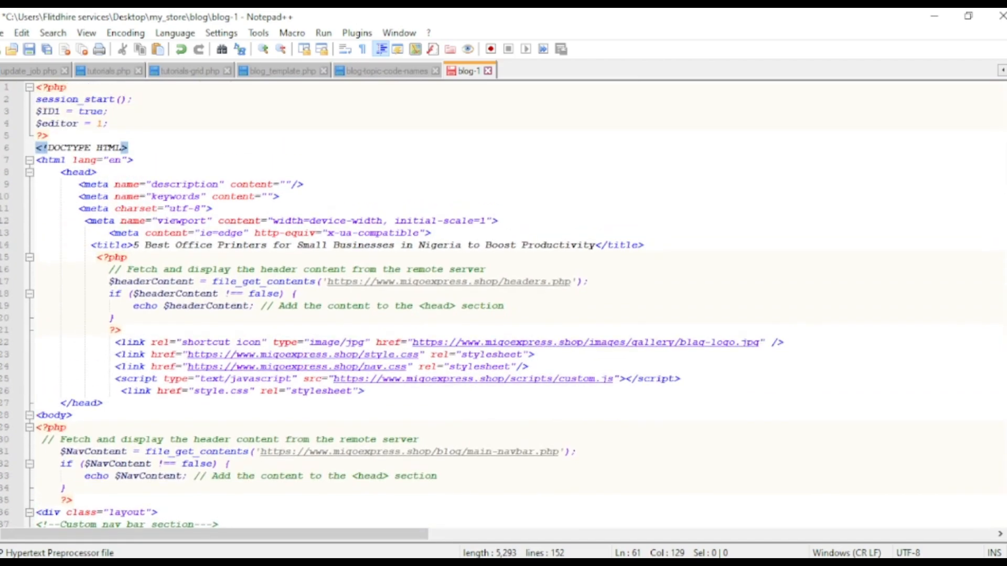
{"action": "key", "text": "alt+Tab"}
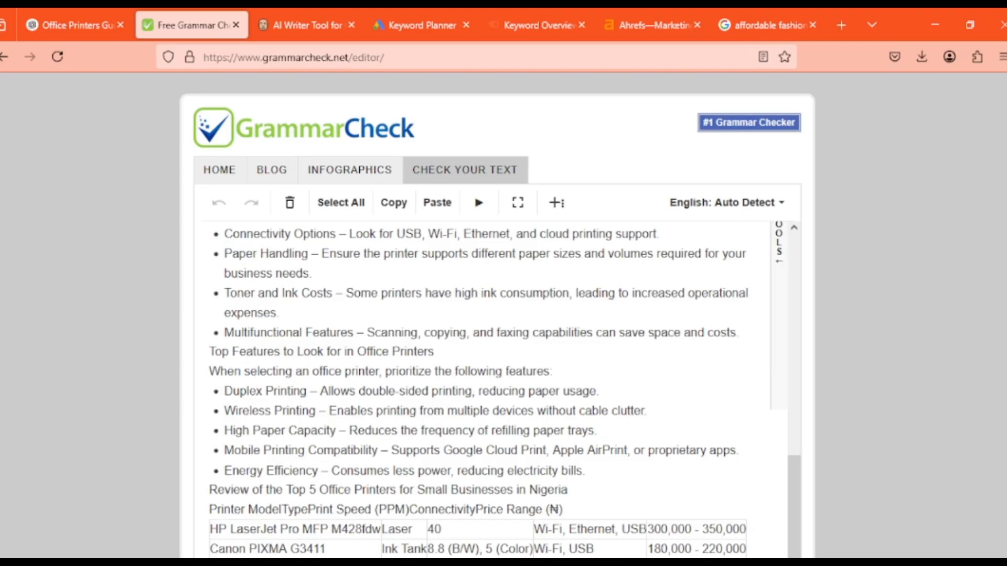
{"action": "left_click", "coordinate": [71, 25]}
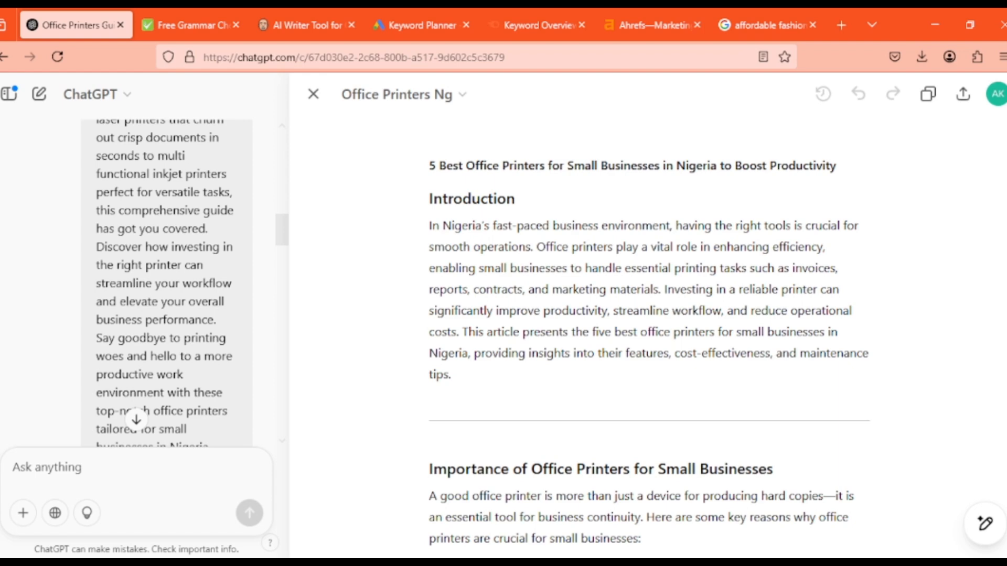
{"action": "left_click", "coordinate": [307, 25]}
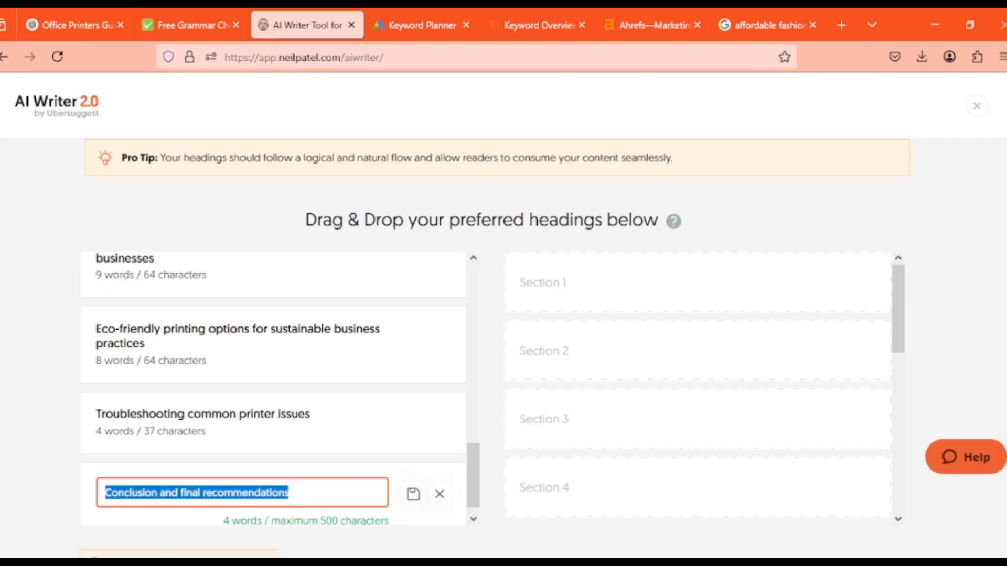
{"action": "left_click", "coordinate": [492, 388]}
{"action": "scroll", "coordinate": [491, 388], "scroll_direction": "down", "scroll_amount": 1}
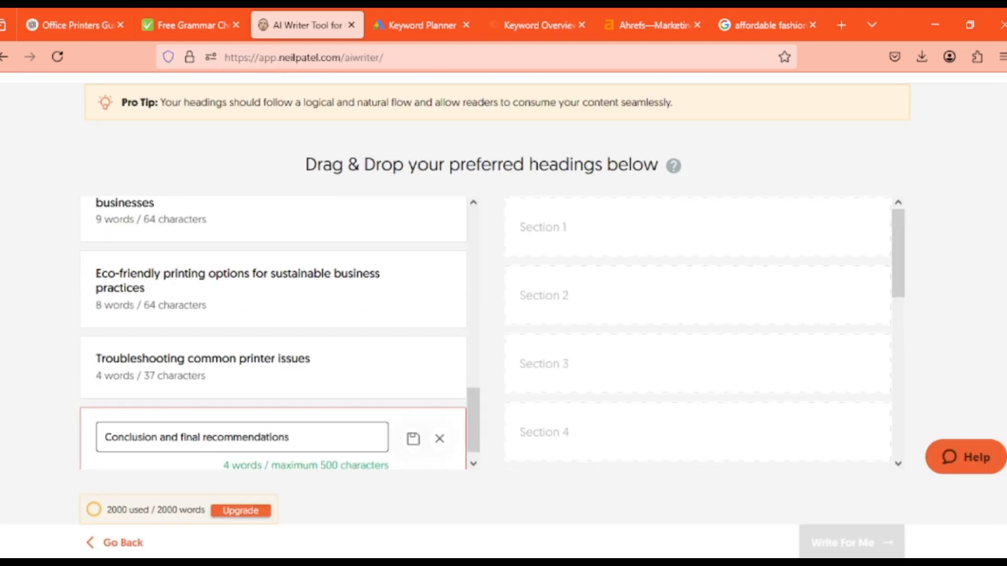
{"action": "left_click", "coordinate": [439, 438]}
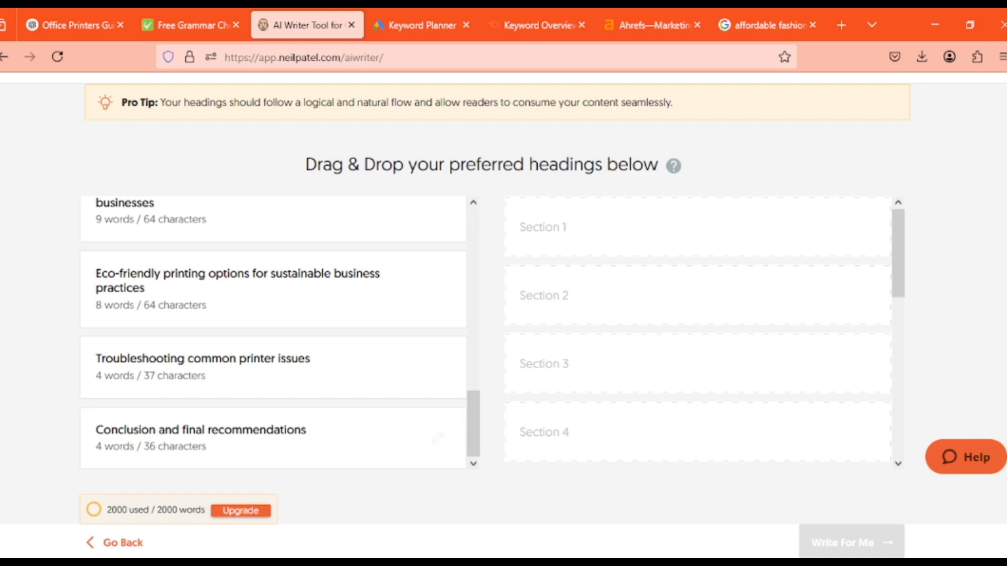
{"action": "left_click", "coordinate": [117, 542]}
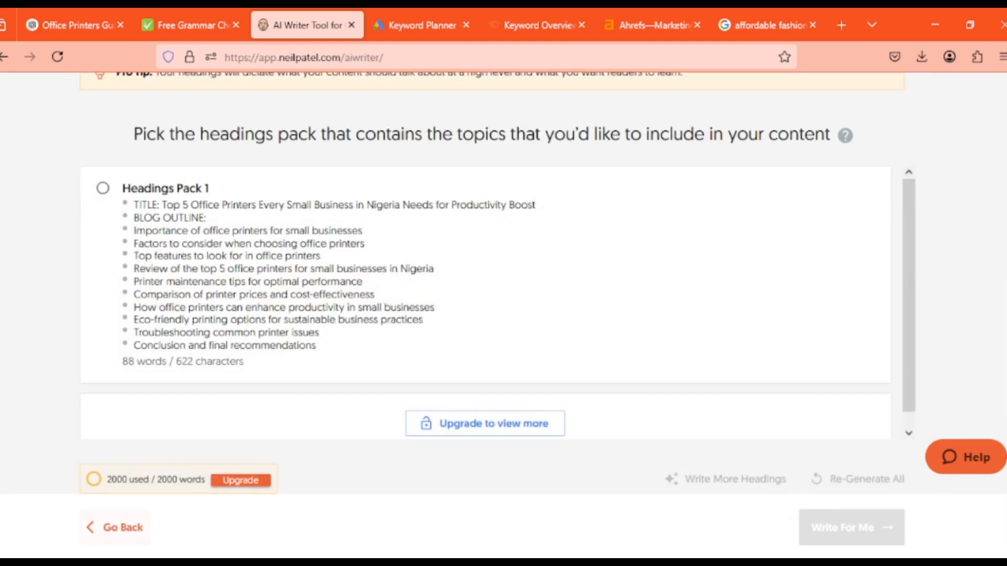
{"action": "left_click", "coordinate": [117, 527]}
{"action": "left_click", "coordinate": [117, 526]}
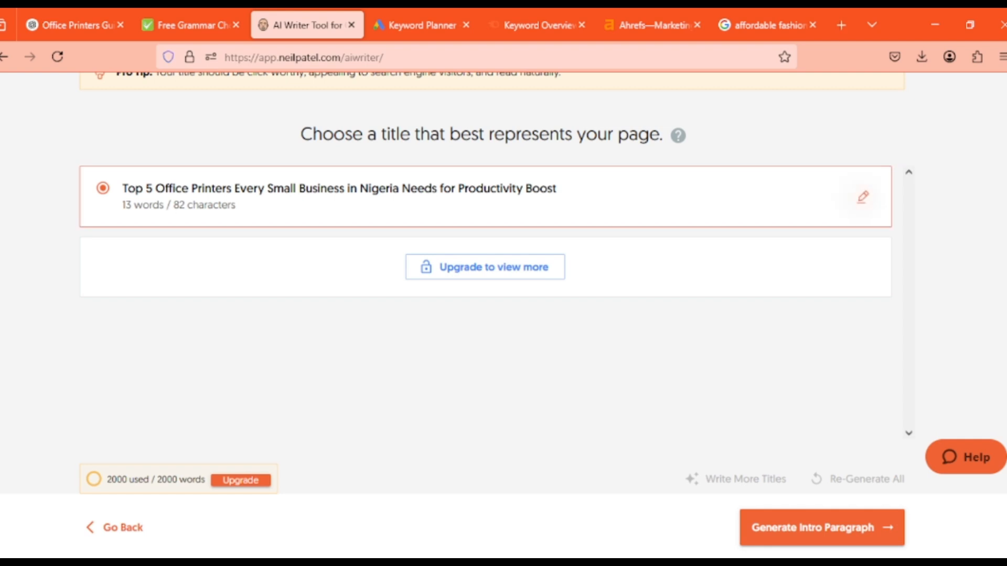
Copy "Top 5 Office Printers Every Small Business in Nigeria Needs for Productivity Boost" from AI Writer and replace the title tag's text in blog-1 with it in Notepad++
{"action": "left_click", "coordinate": [862, 197]}
{"action": "left_click", "coordinate": [504, 196]}
{"action": "key", "text": "ctrl+a"}
{"action": "key", "text": "ctrl+c"}
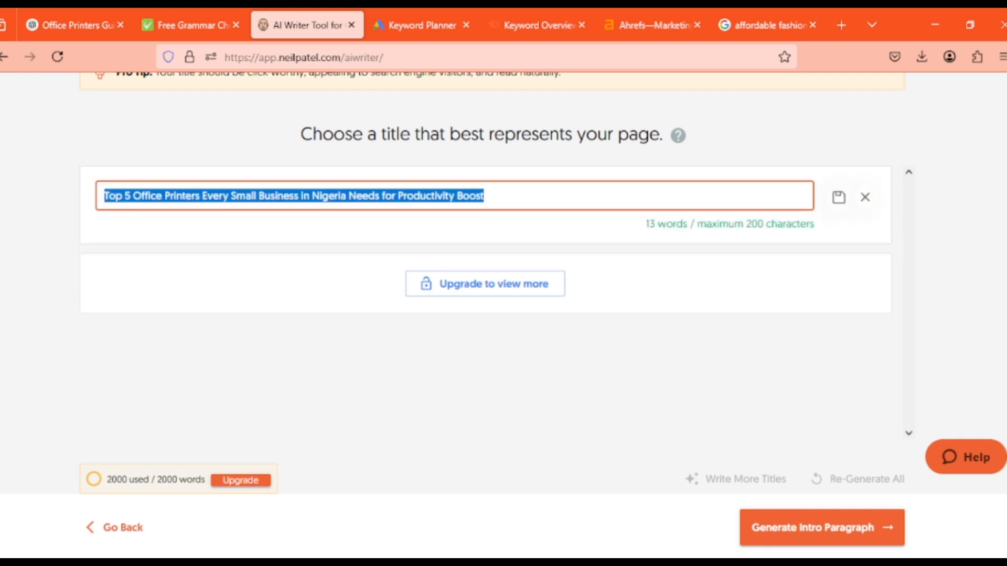
{"action": "key", "text": "alt+Tab"}
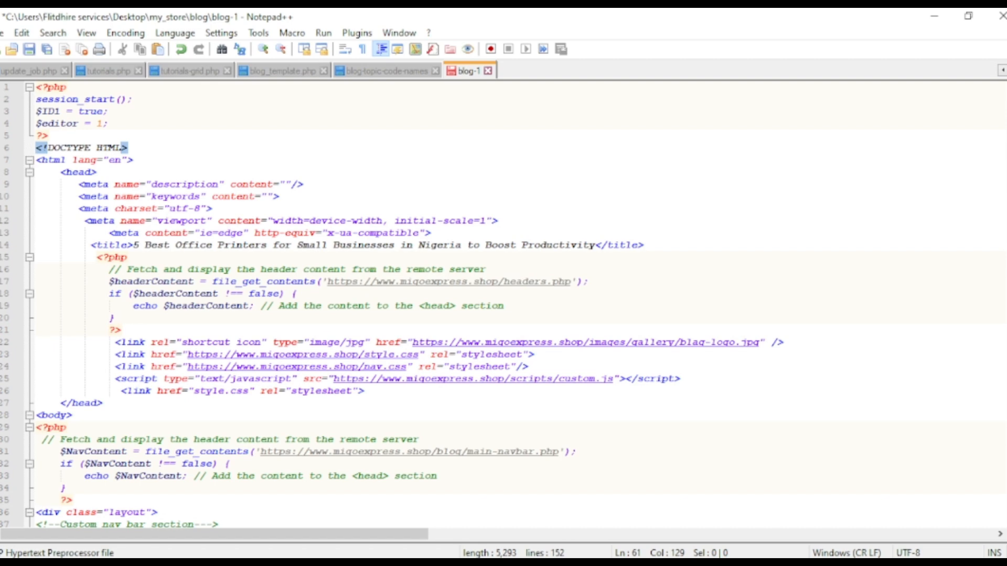
{"action": "left_click_drag", "start_coordinate": [594, 245], "coordinate": [132, 245]}
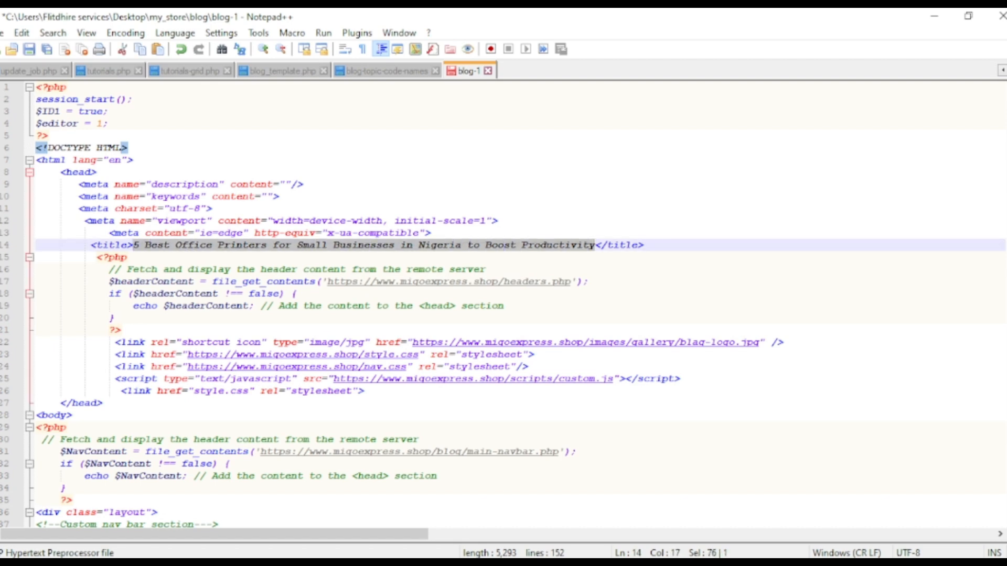
{"action": "key", "text": "ctrl+v"}
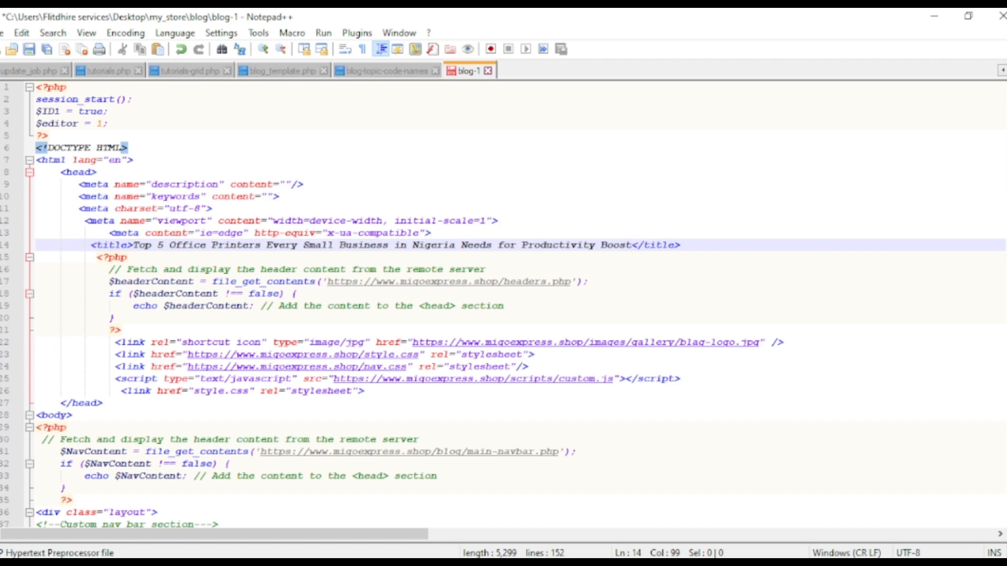
Replace the h1 heading text with "Top 5 Office Printers Every Small Business in Nigeria Needs for Productivity Boost" and save blog-1
{"action": "scroll", "coordinate": [503, 304], "scroll_direction": "down", "scroll_amount": 20}
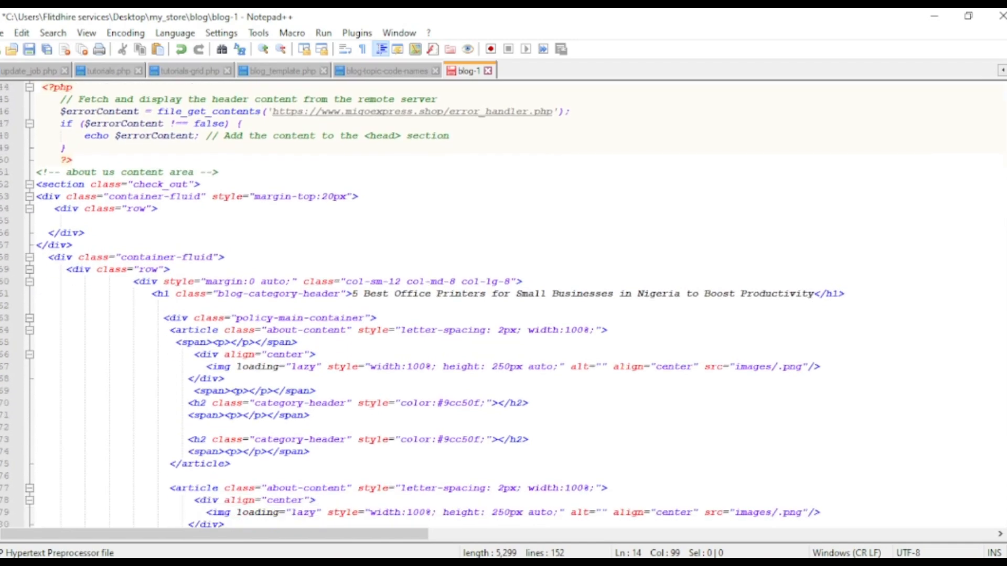
{"action": "left_click_drag", "start_coordinate": [813, 294], "coordinate": [351, 294]}
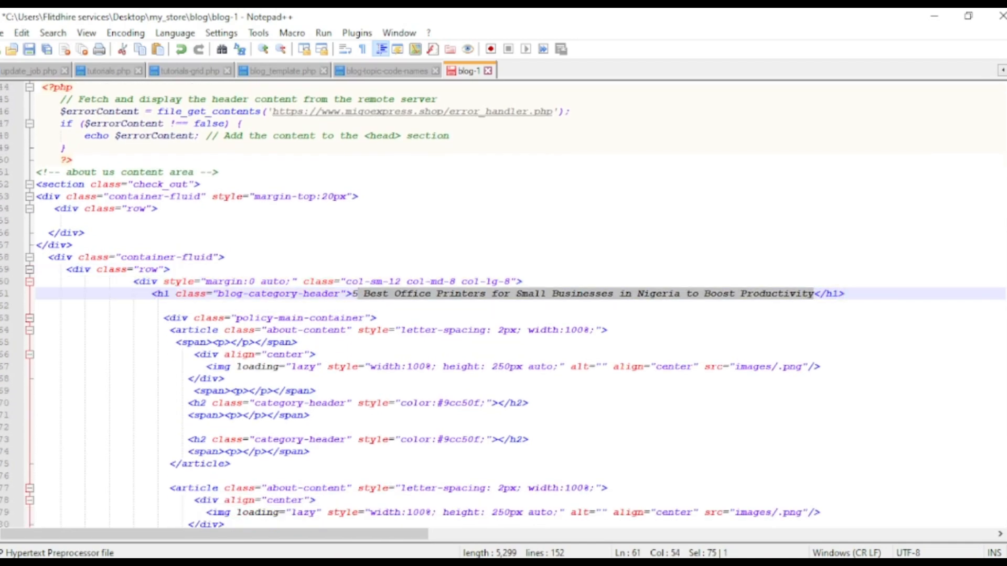
{"action": "key", "text": "ctrl+v"}
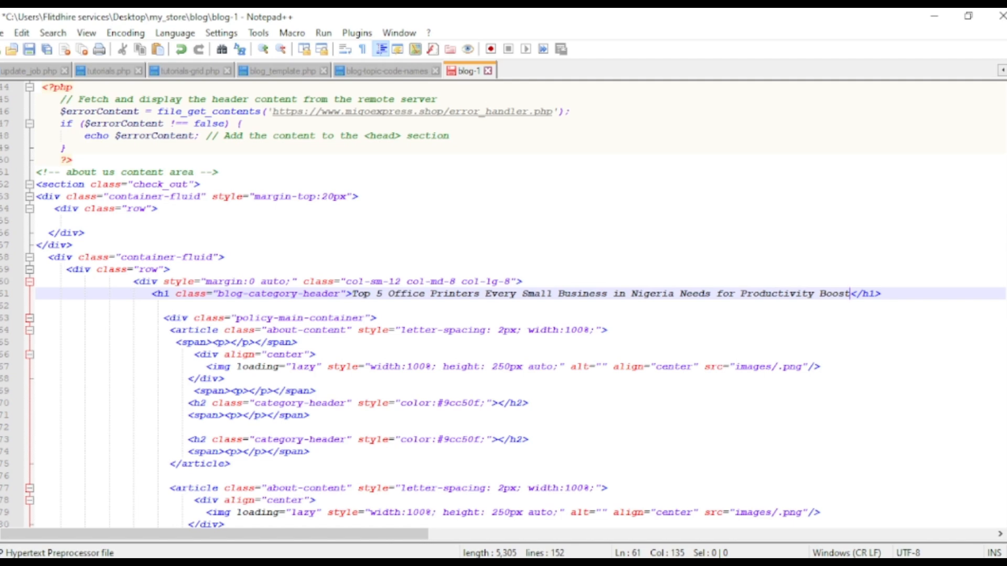
{"action": "key", "text": "ctrl+s"}
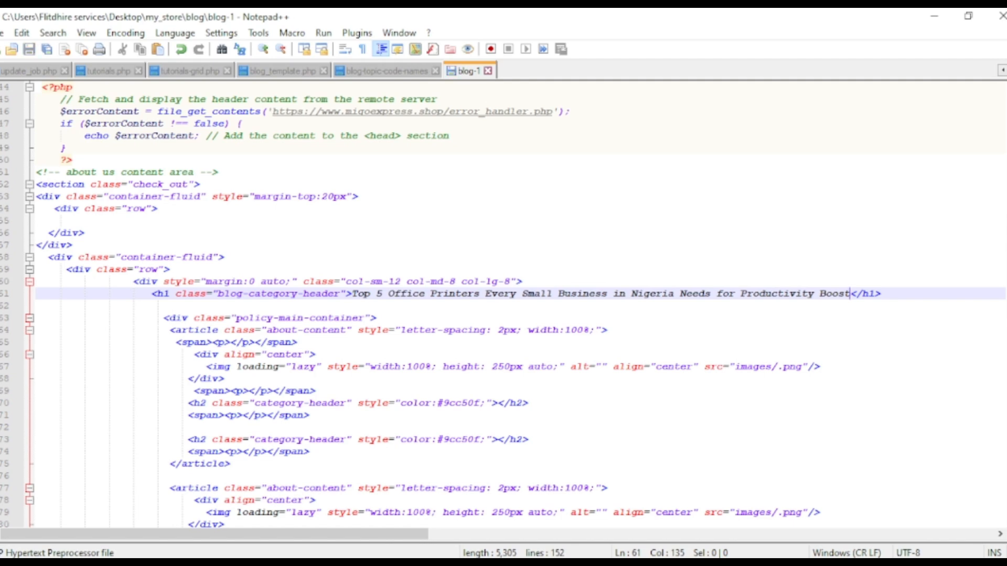
Look through the article, bullet, table and publisher sections of blog-1 and view the office printers article in WPS Writer
{"action": "scroll", "coordinate": [504, 304], "scroll_direction": "down", "scroll_amount": 6}
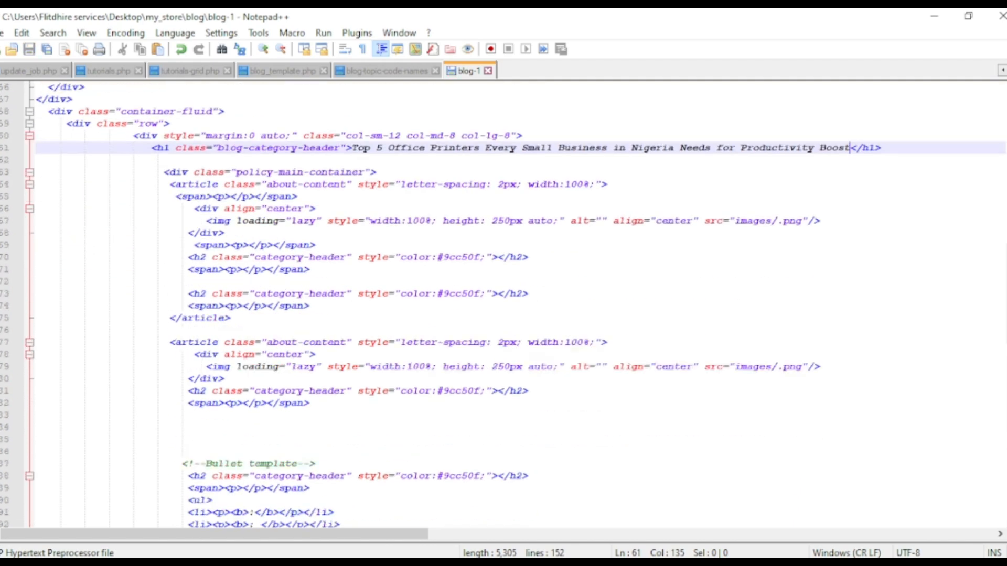
{"action": "scroll", "coordinate": [503, 304], "scroll_direction": "up", "scroll_amount": 2}
{"action": "scroll", "coordinate": [504, 304], "scroll_direction": "down", "scroll_amount": 6}
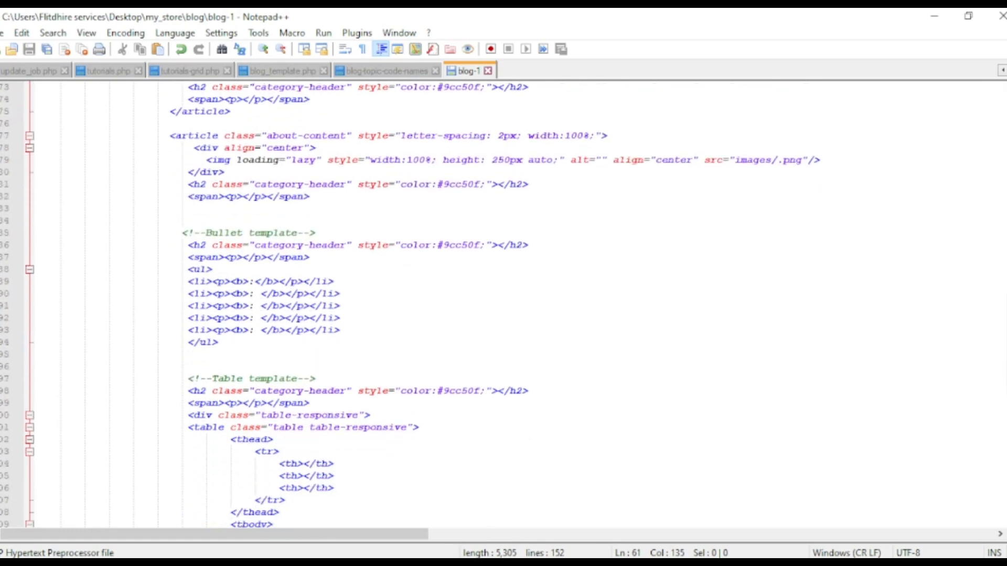
{"action": "scroll", "coordinate": [503, 304], "scroll_direction": "down", "scroll_amount": 9}
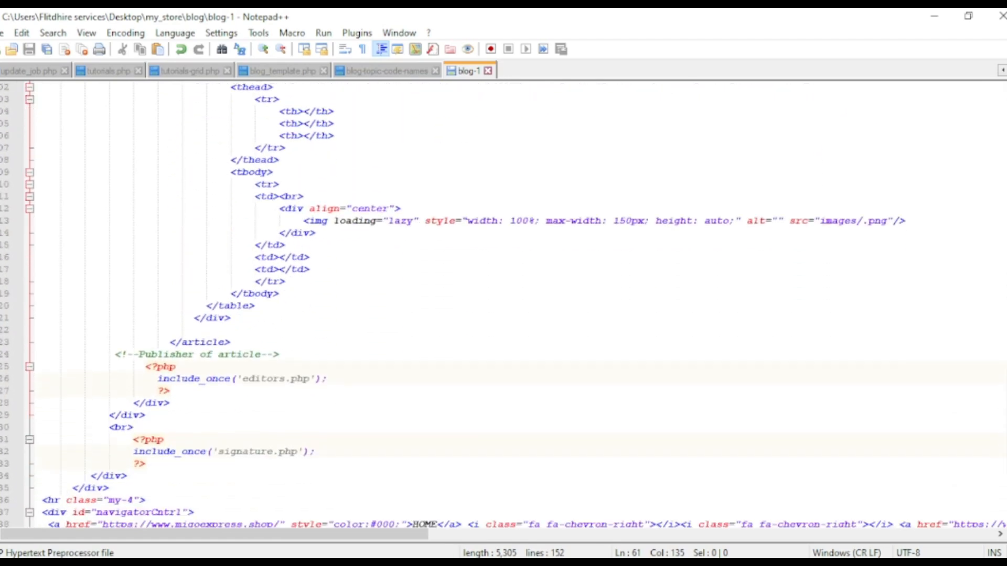
{"action": "scroll", "coordinate": [503, 304], "scroll_direction": "down", "scroll_amount": 1}
{"action": "scroll", "coordinate": [504, 304], "scroll_direction": "up", "scroll_amount": 20}
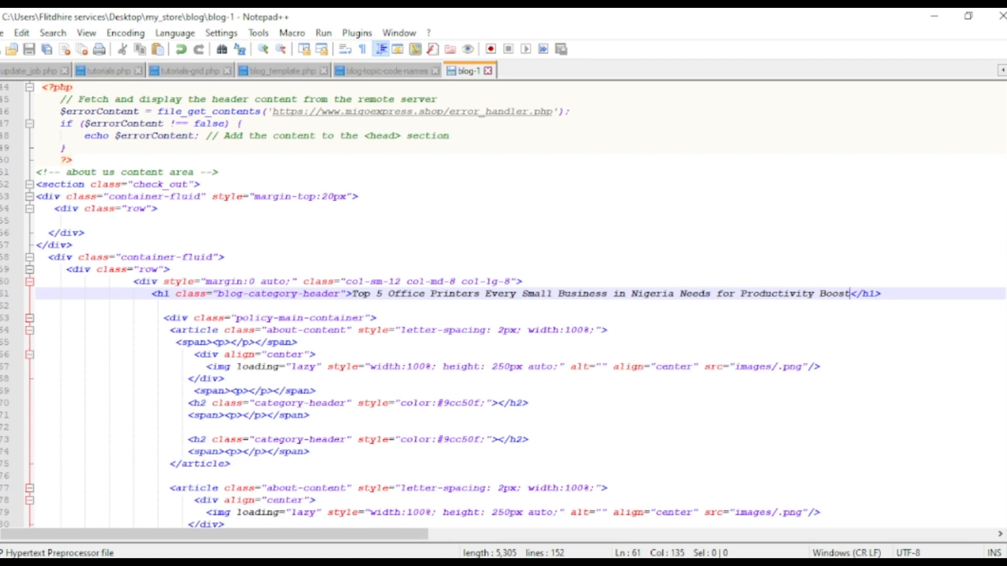
{"action": "mouse_move", "coordinate": [631, 565]}
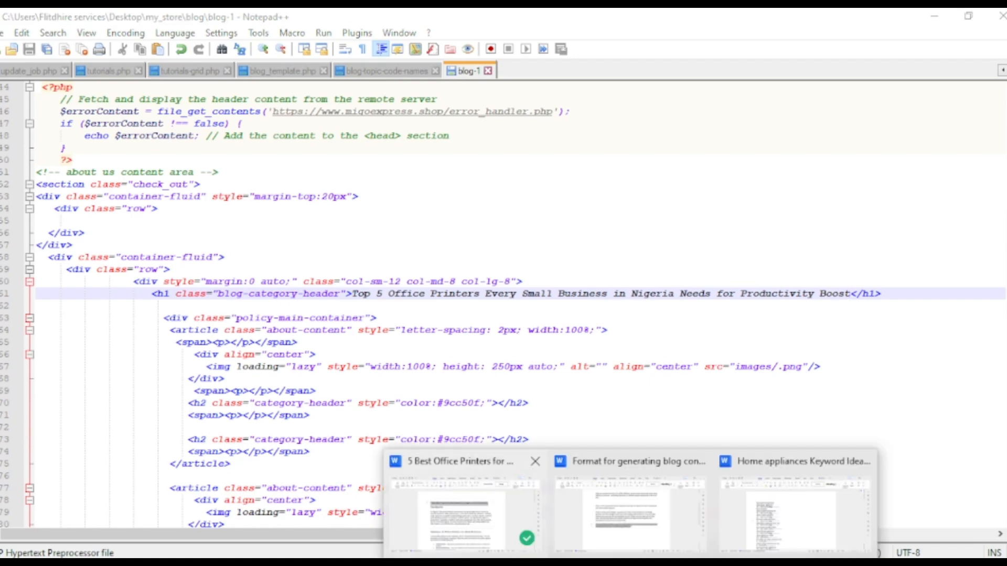
{"action": "left_click", "coordinate": [464, 504]}
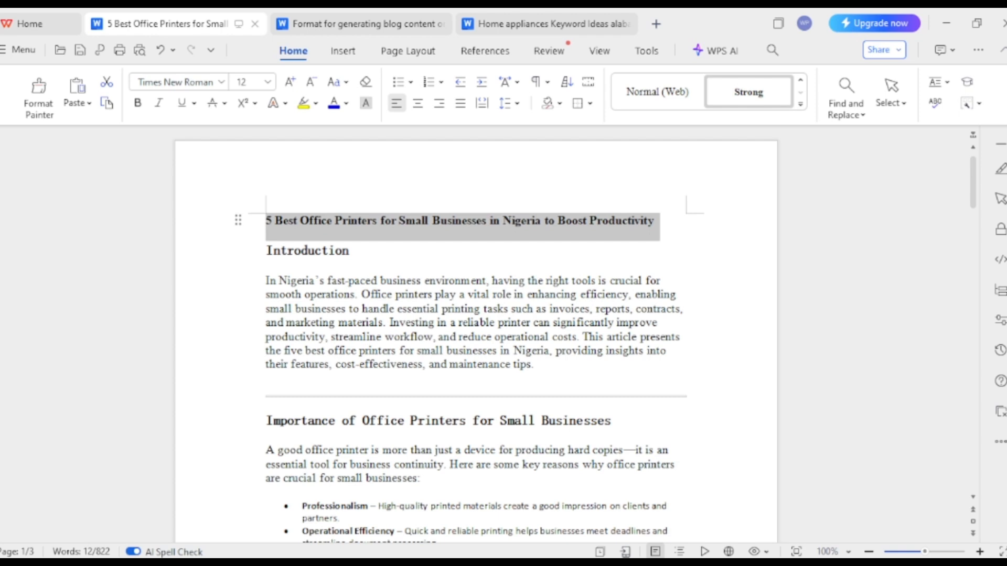
{"action": "left_click", "coordinate": [697, 564]}
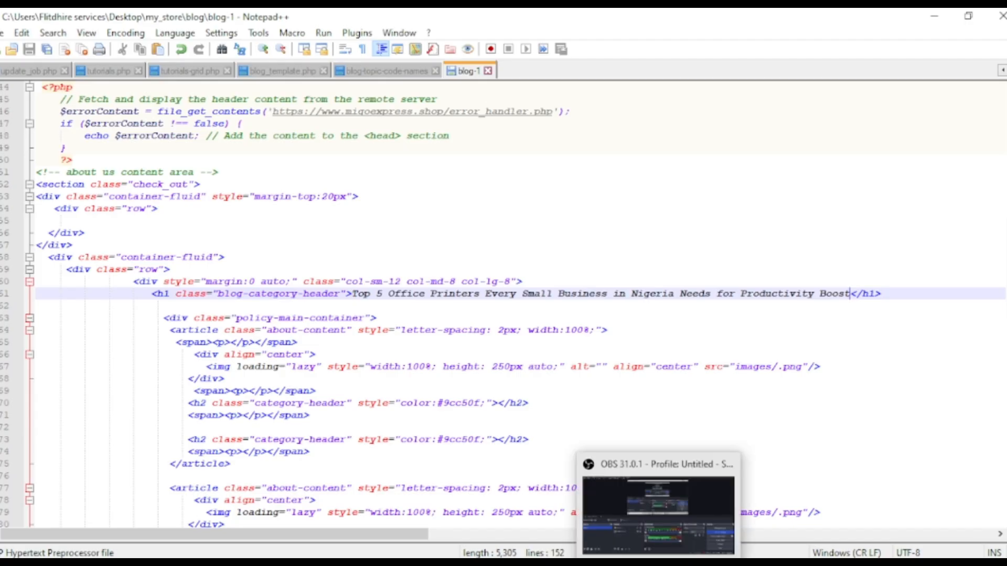
Compare the policy-main-container section of blog-1 with the introduction and first headings of the article in WPS Writer
{"action": "left_click", "coordinate": [163, 318]}
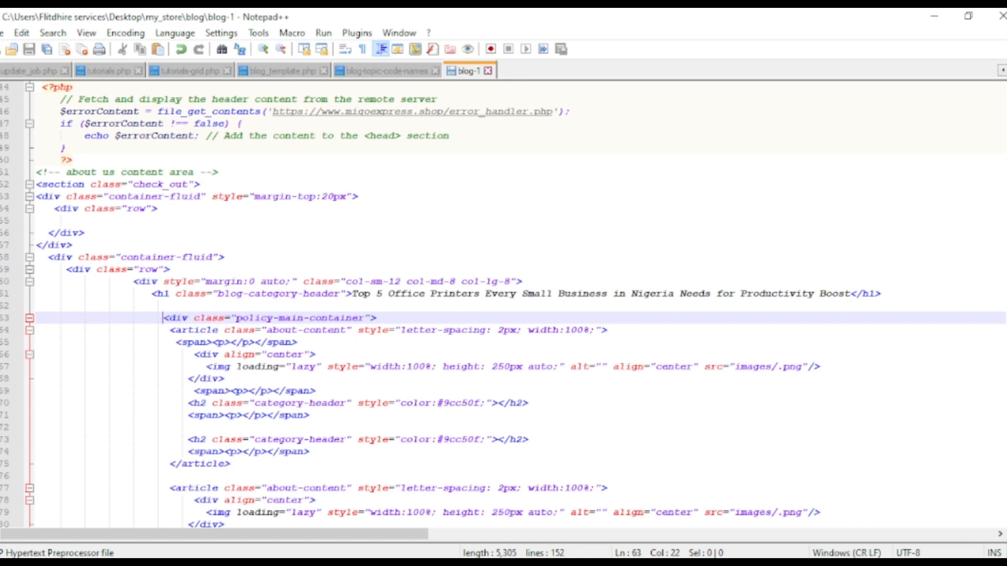
{"action": "scroll", "coordinate": [504, 304], "scroll_direction": "down", "scroll_amount": 6}
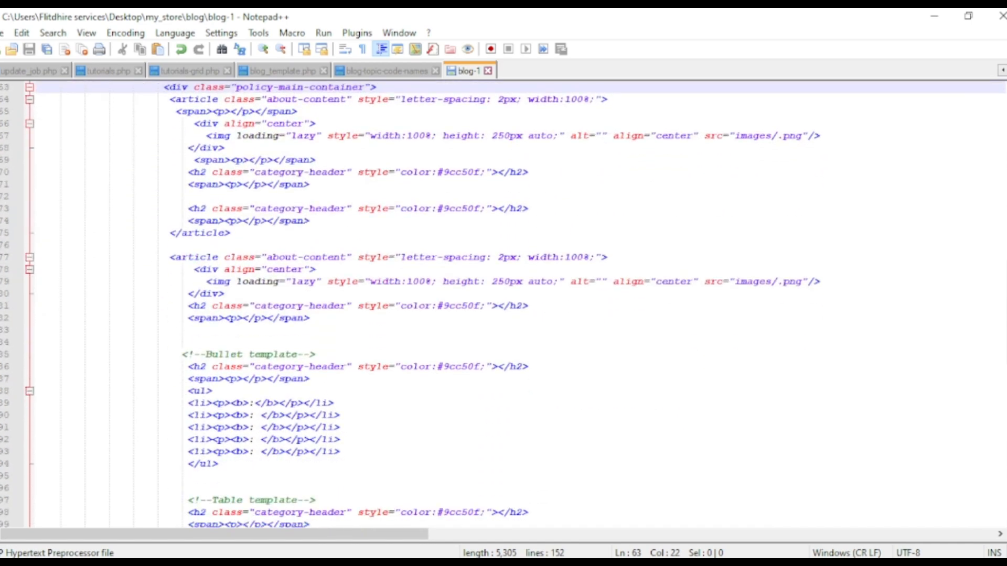
{"action": "scroll", "coordinate": [503, 304], "scroll_direction": "up", "scroll_amount": 1}
{"action": "scroll", "coordinate": [503, 306], "scroll_direction": "up", "scroll_amount": 12}
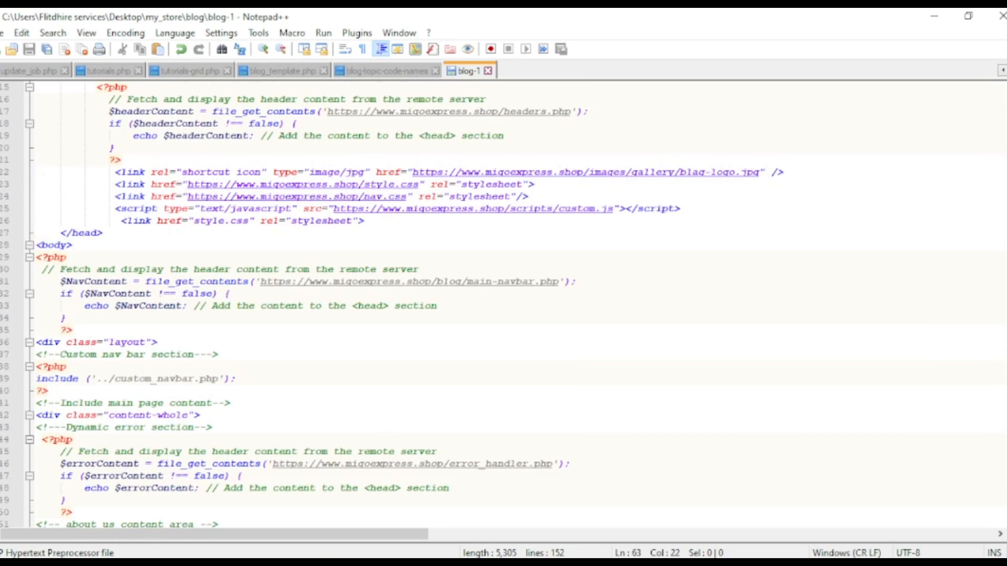
{"action": "scroll", "coordinate": [503, 306], "scroll_direction": "down", "scroll_amount": 12}
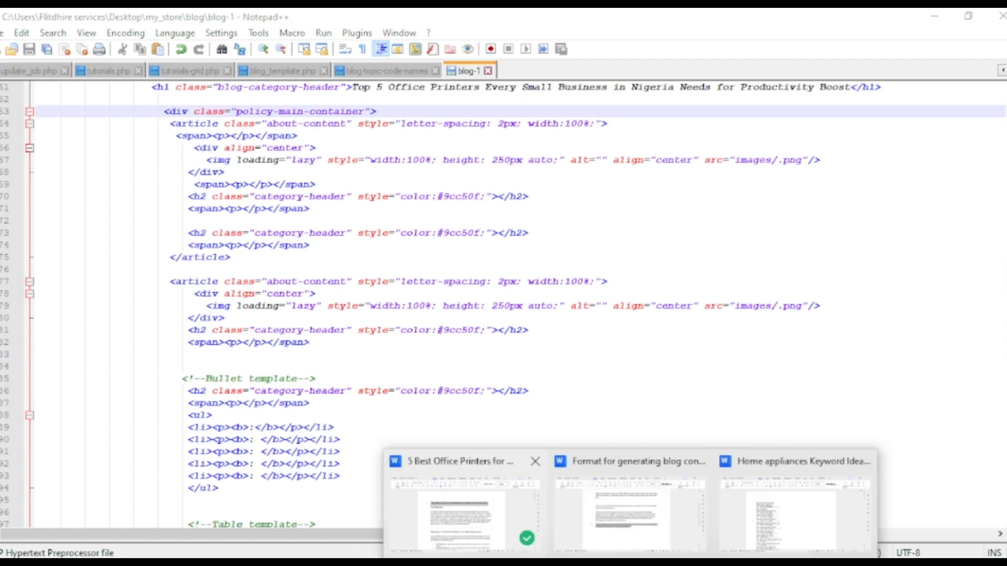
{"action": "left_click", "coordinate": [461, 504]}
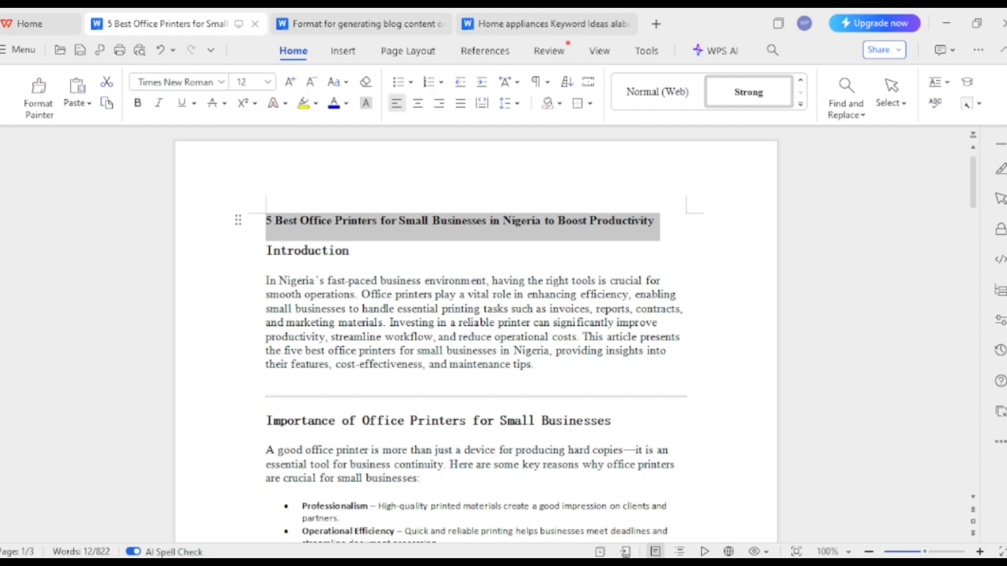
{"action": "left_click", "coordinate": [946, 23]}
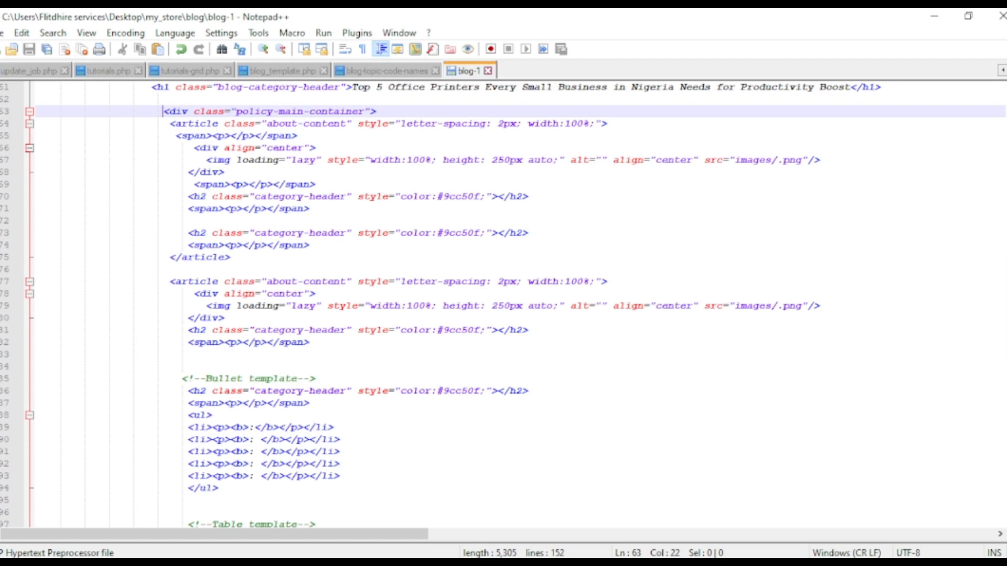
{"action": "scroll", "coordinate": [504, 304], "scroll_direction": "up", "scroll_amount": 7}
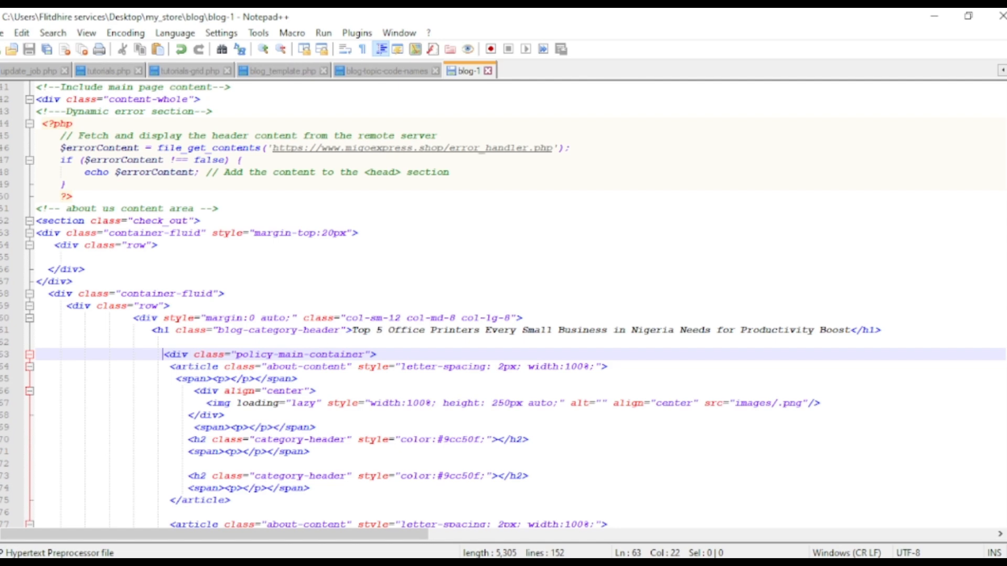
{"action": "scroll", "coordinate": [516, 300], "scroll_direction": "down", "scroll_amount": 8}
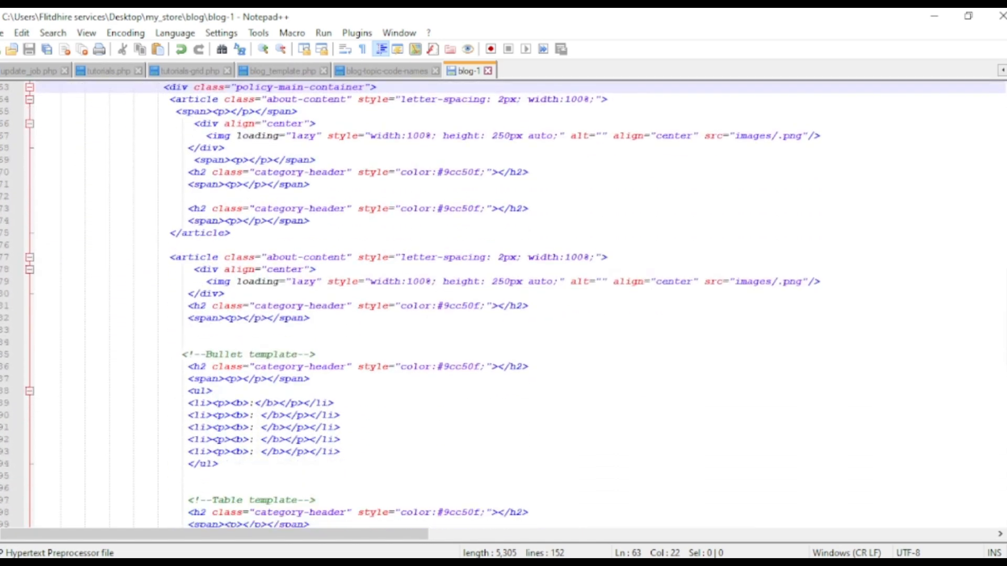
Insert a blank line above the first category-header h2 in blog-1's first article section and save the file
{"action": "scroll", "coordinate": [503, 305], "scroll_direction": "up", "scroll_amount": 4}
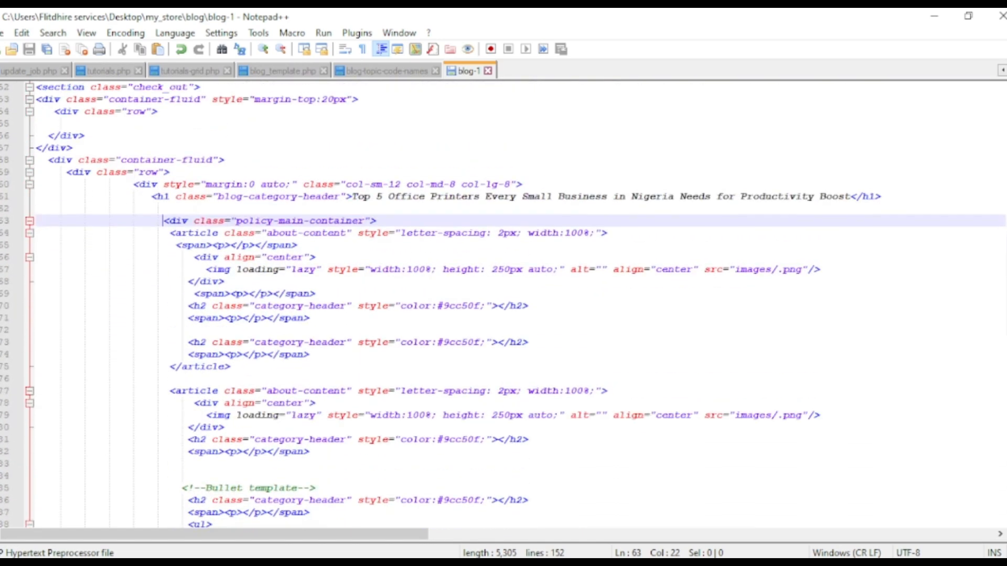
{"action": "scroll", "coordinate": [516, 306], "scroll_direction": "down", "scroll_amount": 1}
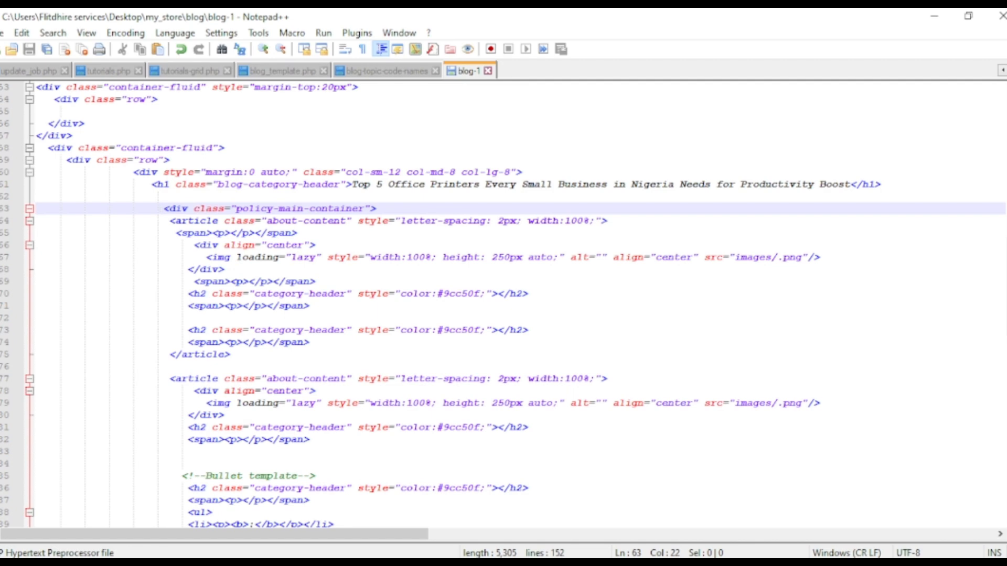
{"action": "scroll", "coordinate": [503, 304], "scroll_direction": "up", "scroll_amount": 2}
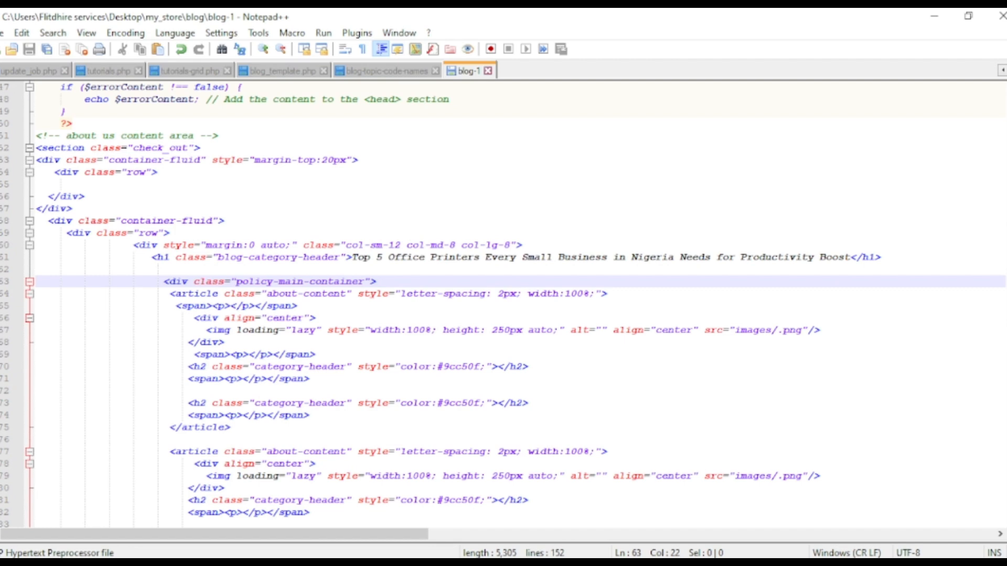
{"action": "left_click", "coordinate": [188, 366]}
{"action": "key", "text": "Return"}
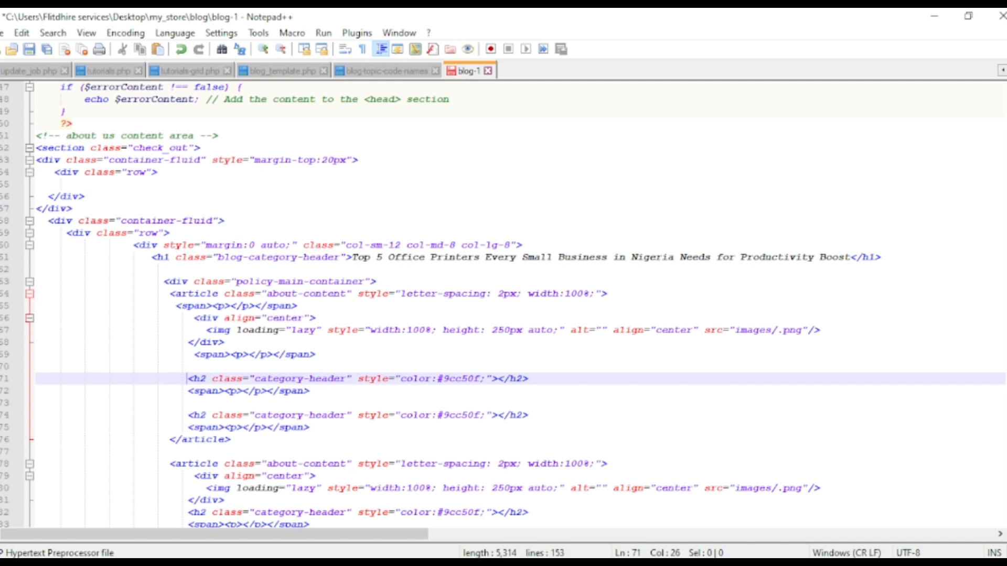
{"action": "scroll", "coordinate": [503, 304], "scroll_direction": "down", "scroll_amount": 11}
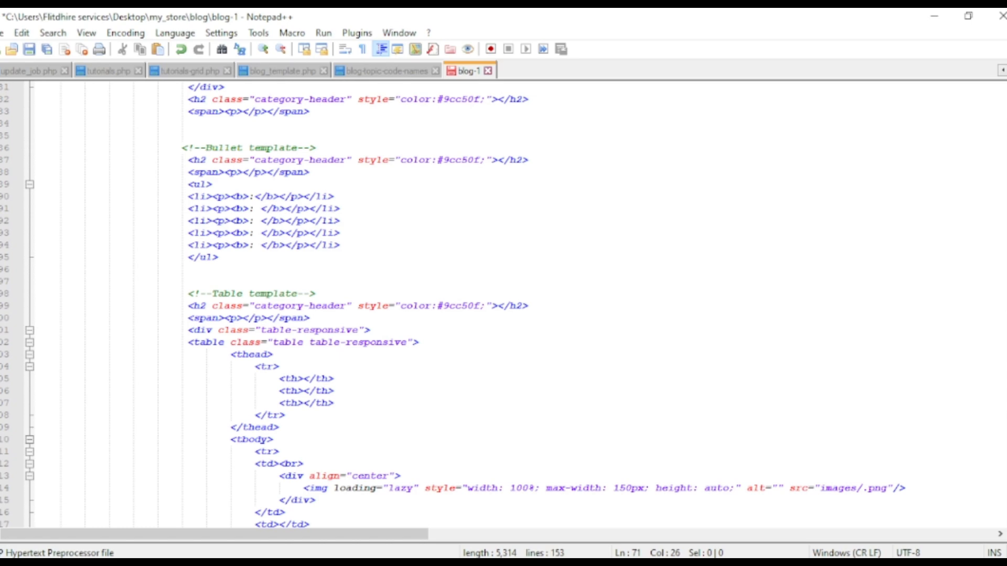
{"action": "key", "text": "ctrl+s"}
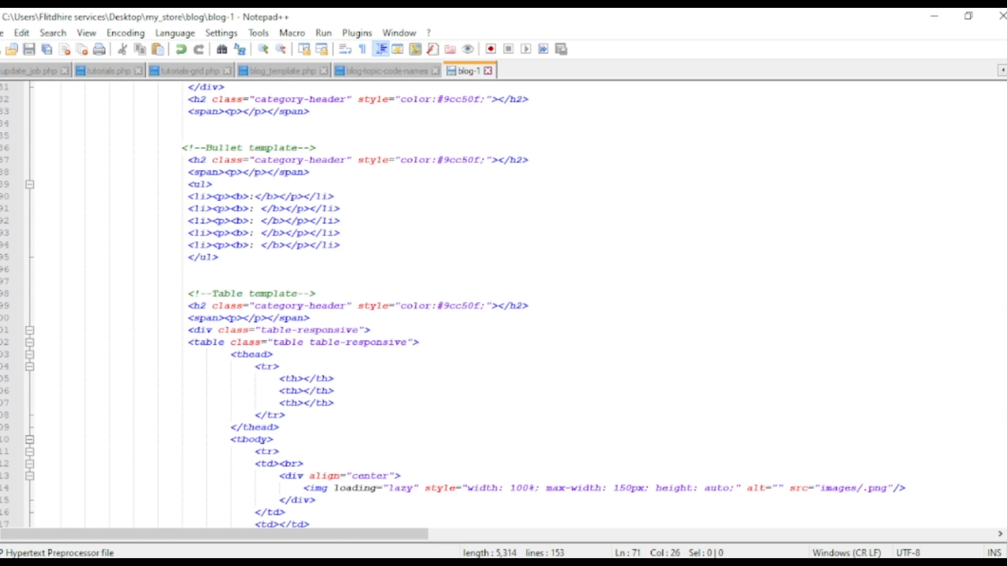
Switch to Edge and review the task title in the seller portal and the third topic, on office printers, in blog_topics.docx
{"action": "key", "text": "alt+Tab"}
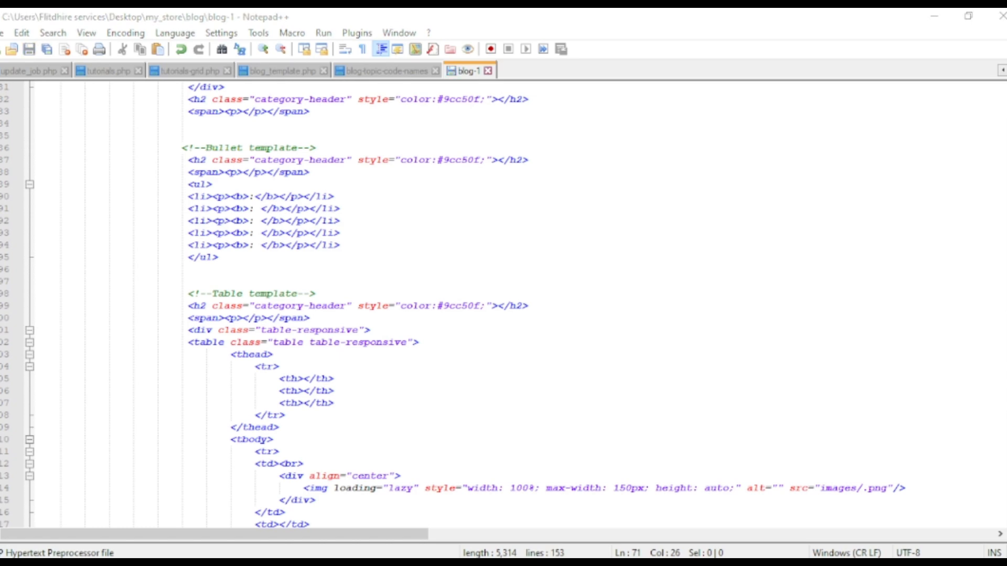
{"action": "left_click", "coordinate": [176, 21]}
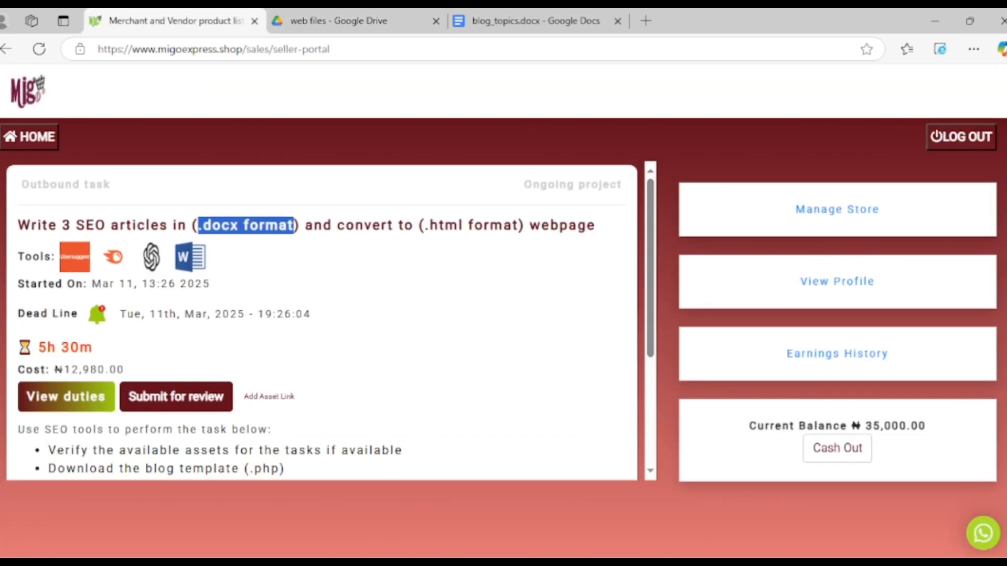
{"action": "left_click_drag", "start_coordinate": [18, 226], "coordinate": [280, 225]}
{"action": "left_click", "coordinate": [524, 21]}
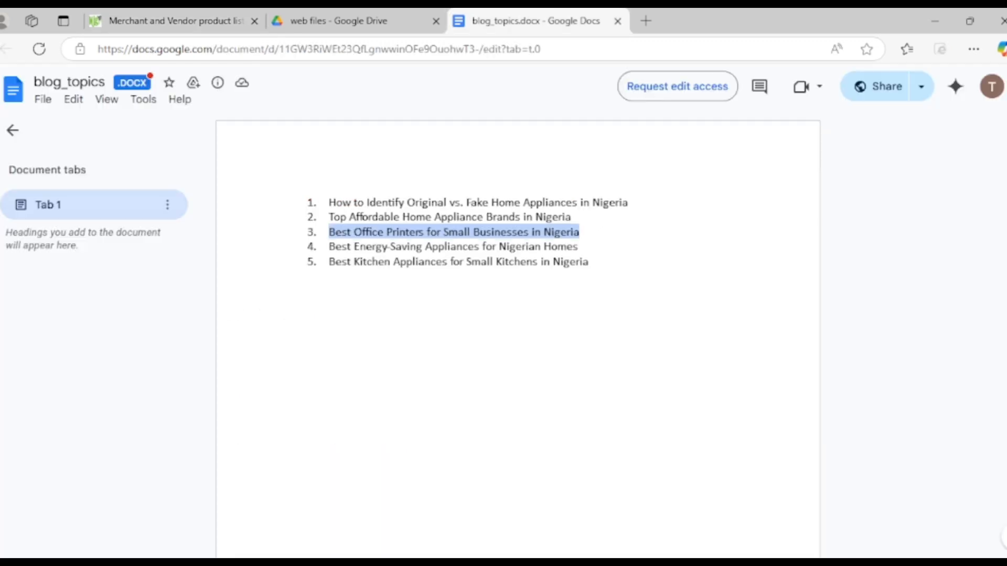
{"action": "left_click_drag", "start_coordinate": [579, 232], "coordinate": [329, 233]}
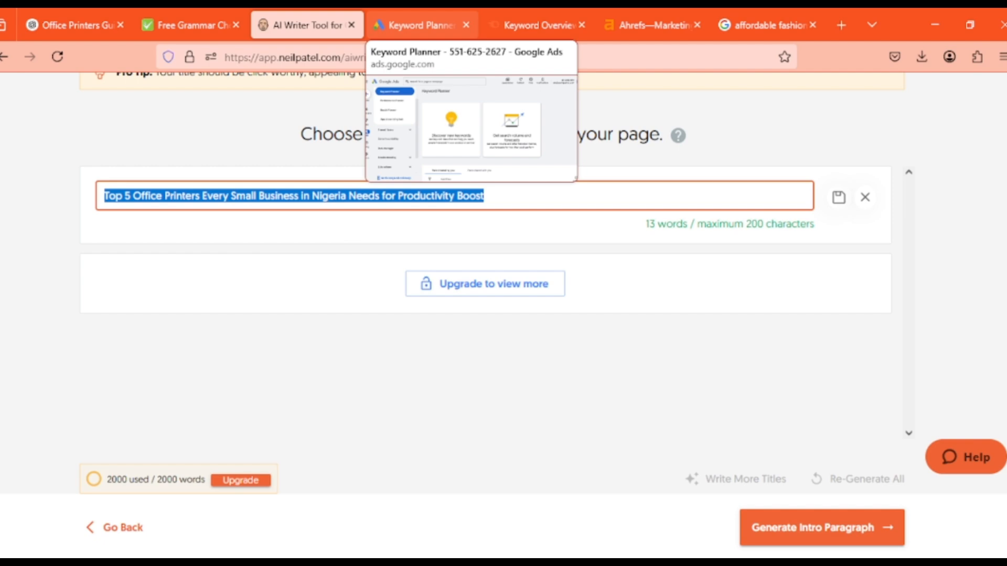
Look over the open Keyword Planner, Semrush Keyword Overview and Ahrefs pages, and view the Office Printers Ng article in ChatGPT
{"action": "left_click", "coordinate": [420, 24]}
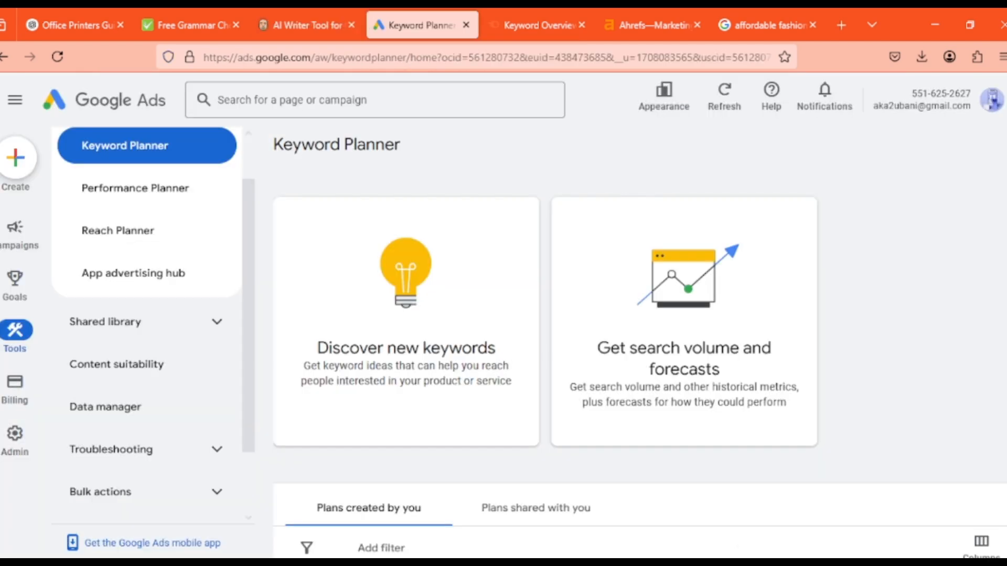
{"action": "left_click", "coordinate": [535, 24]}
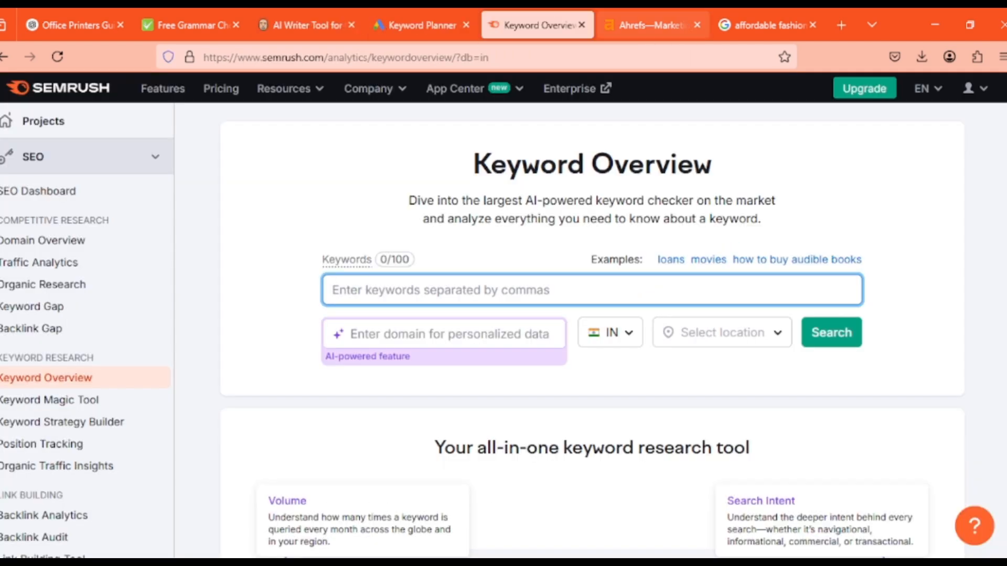
{"action": "left_click", "coordinate": [653, 25]}
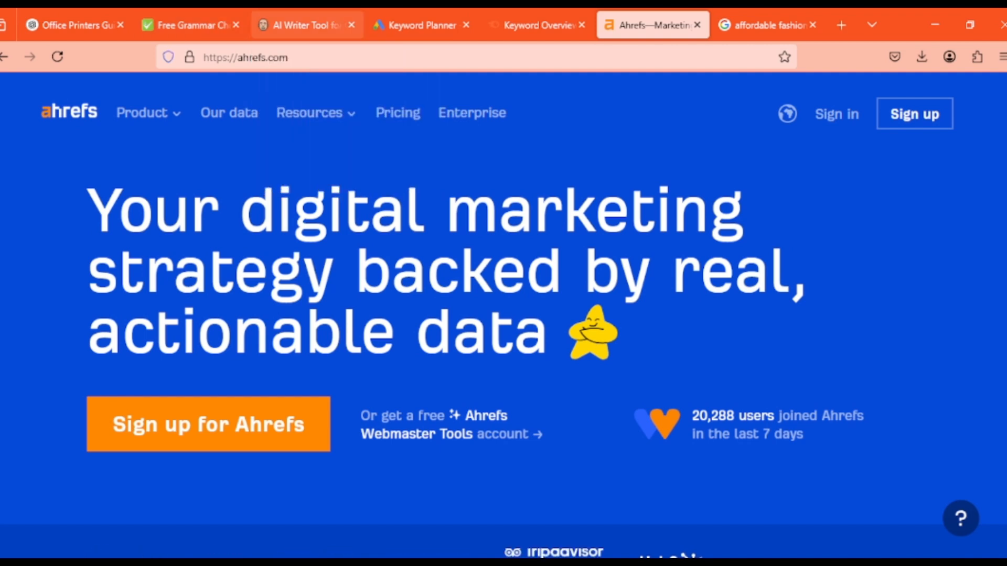
{"action": "left_click", "coordinate": [307, 24]}
{"action": "left_click", "coordinate": [77, 24]}
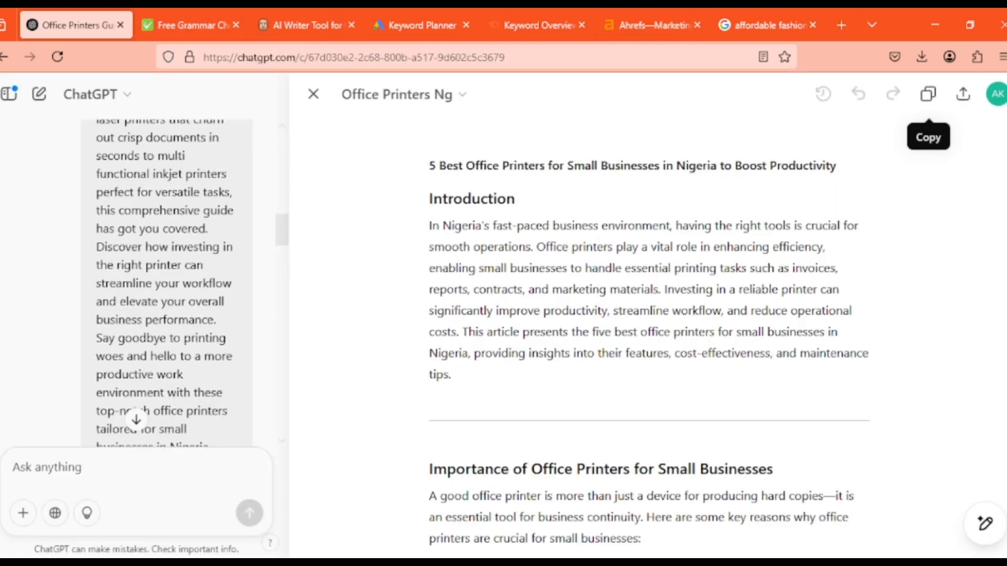
{"action": "mouse_move", "coordinate": [686, 563]}
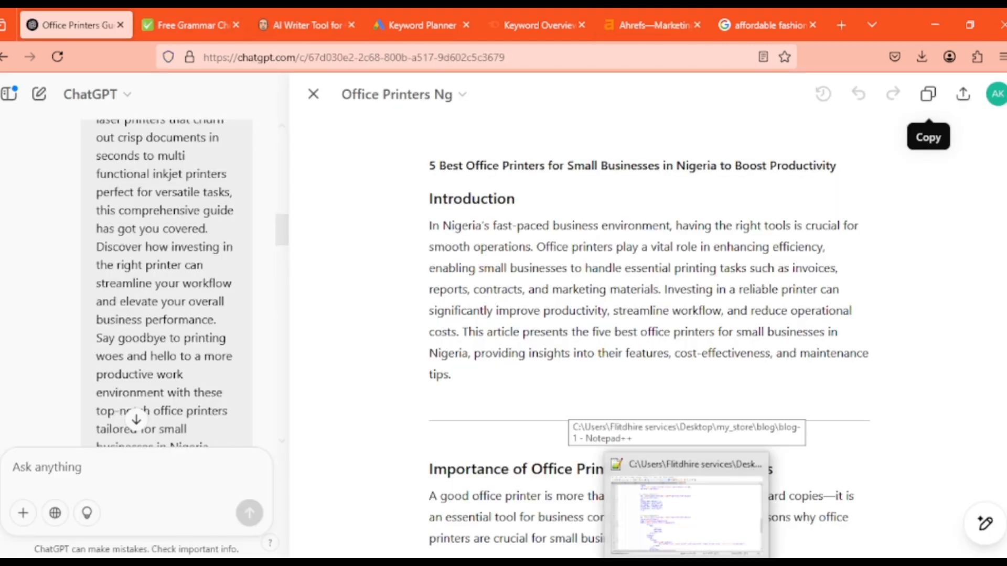